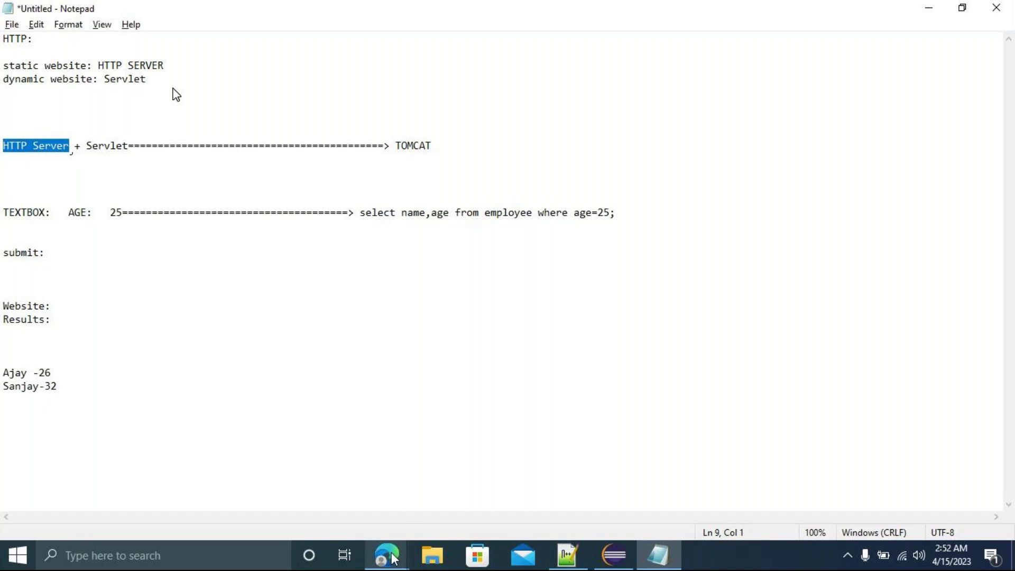
Bring the javatpoint 'Tomcat | What is Tomcat' article in Edge back to the front.
mouse_move(386, 554)
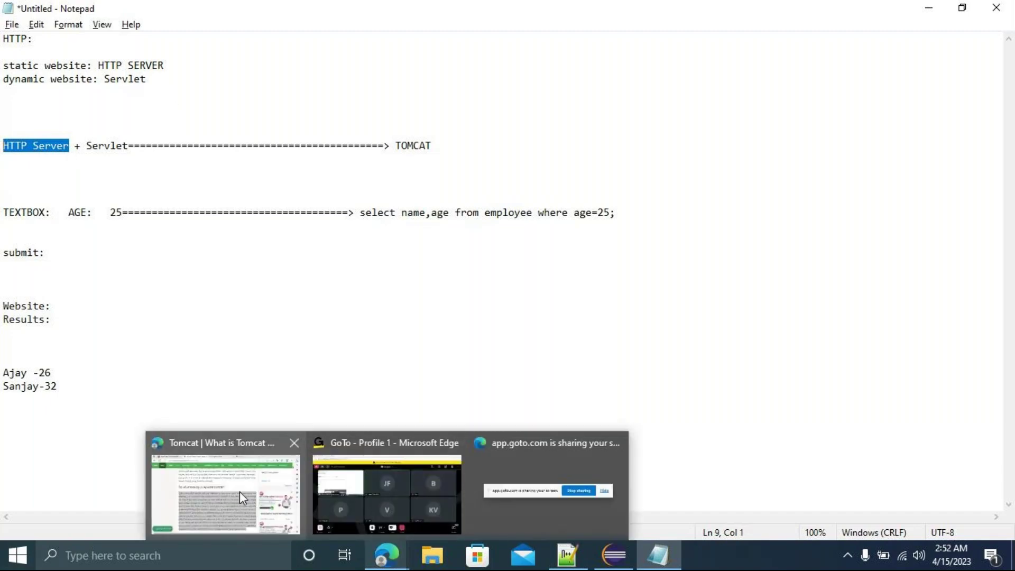
click(239, 490)
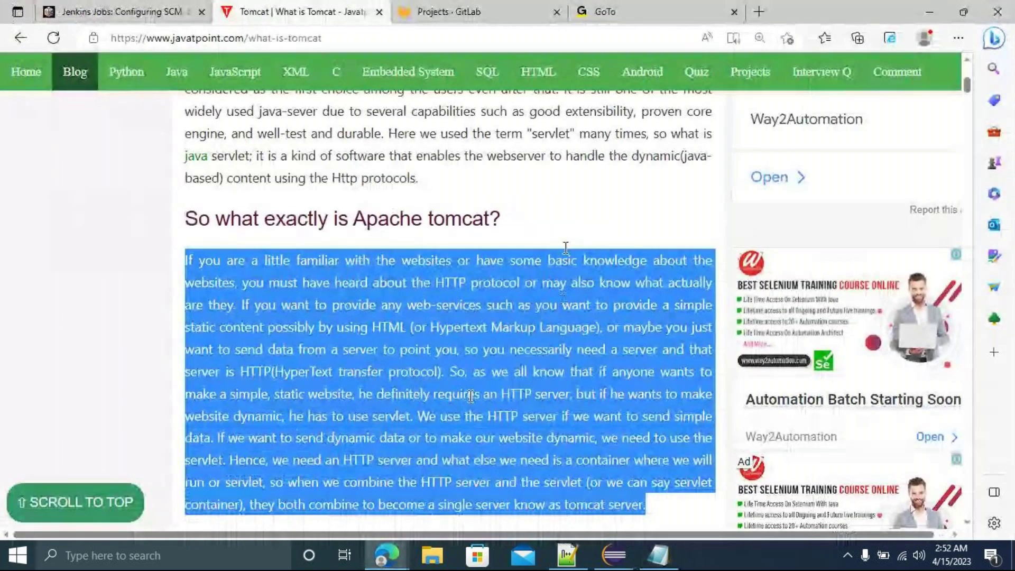
Scroll down through the javatpoint Tomcat article, then go back to the Notepad notes.
click(568, 233)
scroll(568, 233, up, 1)
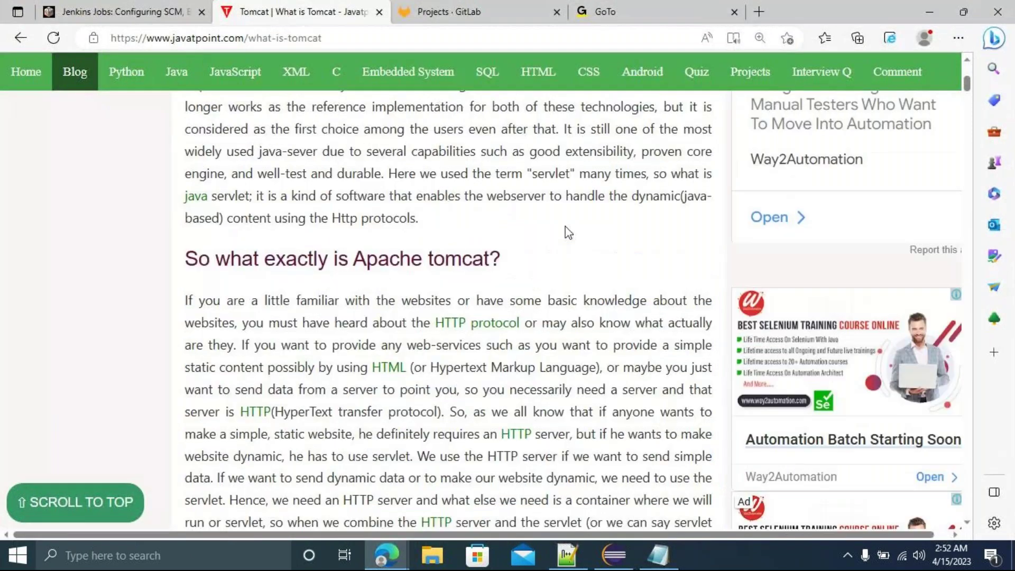
scroll(568, 233, down, 7)
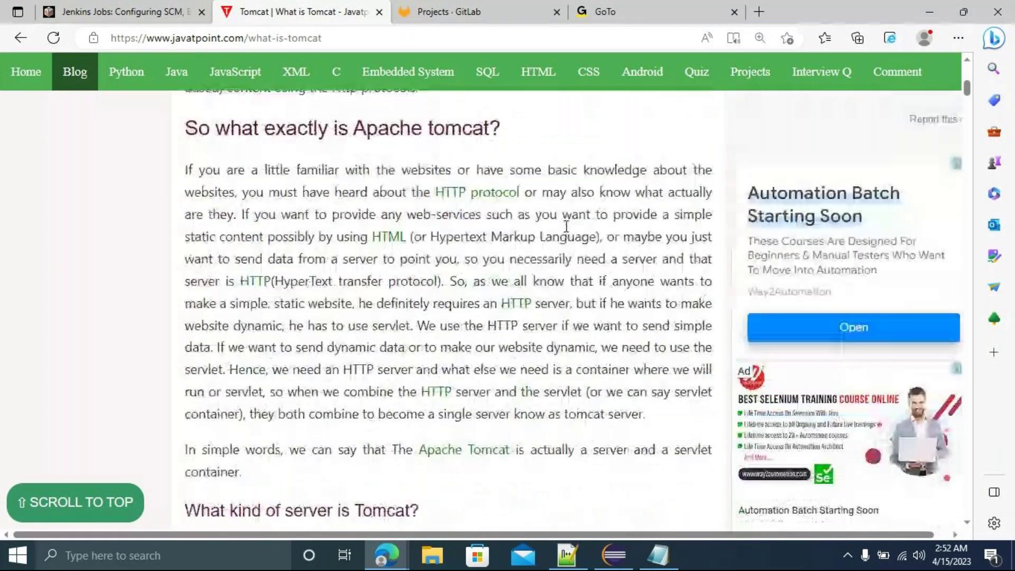
scroll(568, 233, down, 4)
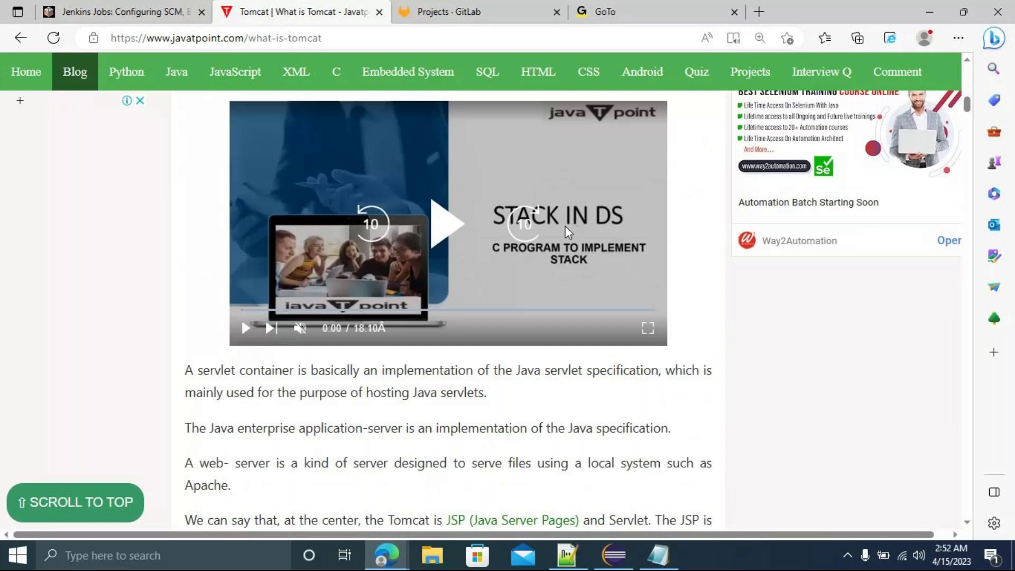
scroll(569, 233, down, 1)
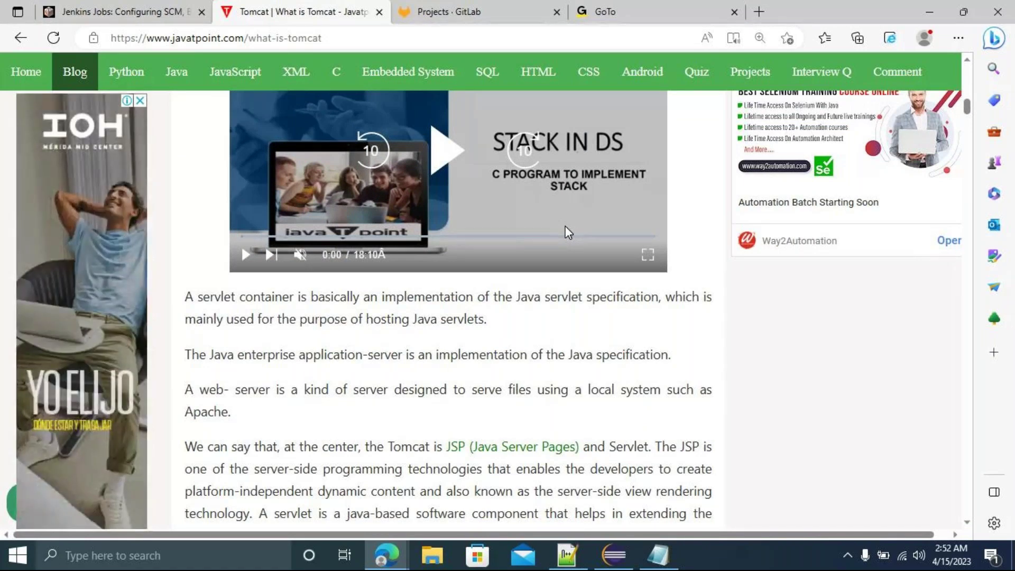
click(658, 555)
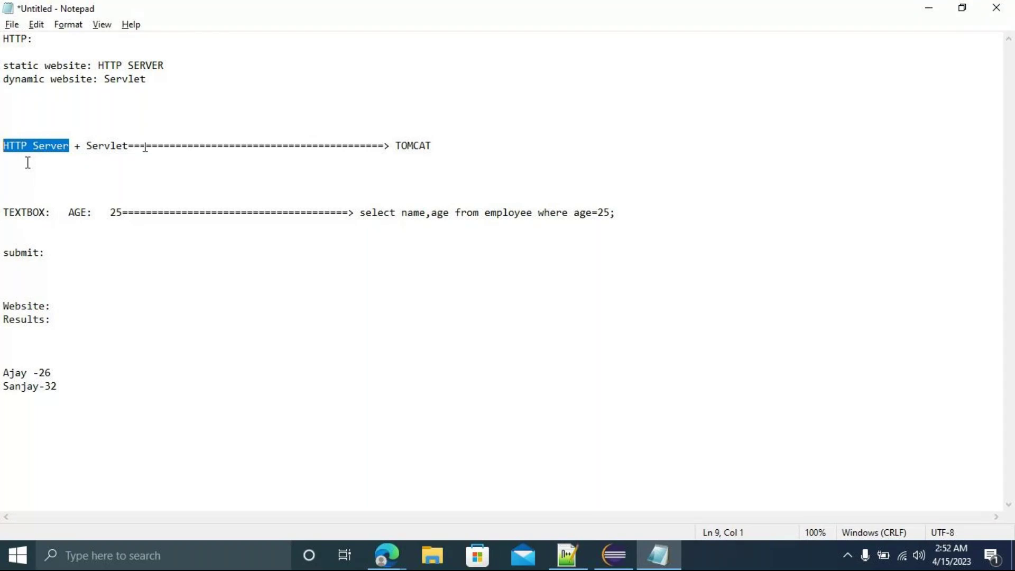
Launch Eclipse with the JAVA_WORKSPACE workspace and open the C:\jenkins folder in File Explorer.
key(super+d)
double_click(27, 162)
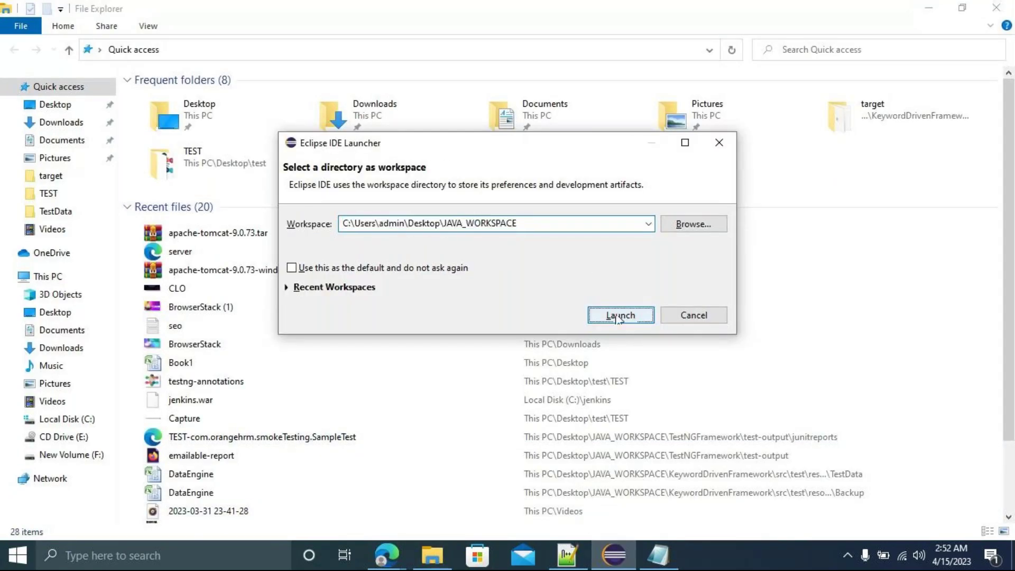
click(620, 315)
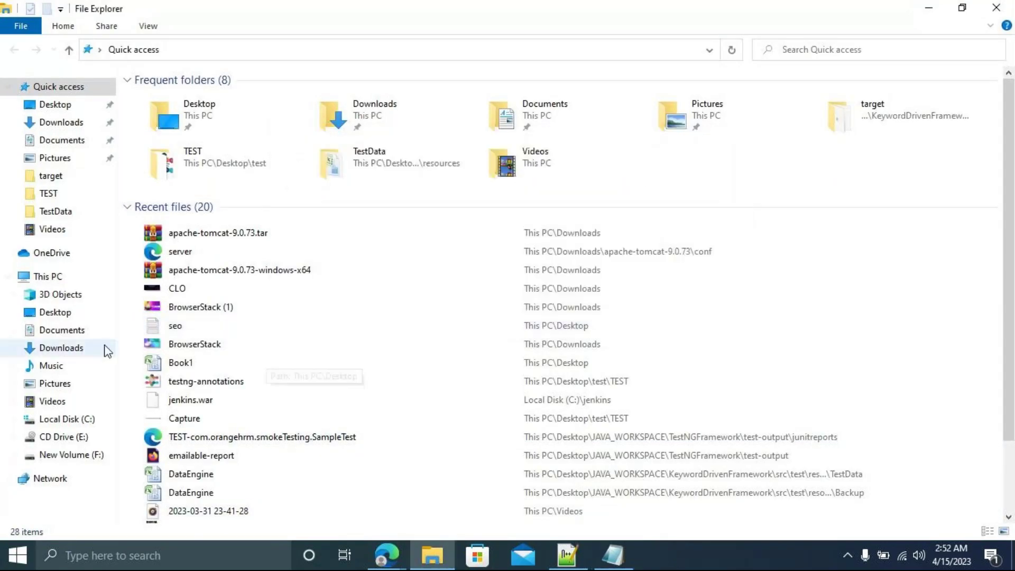
click(65, 419)
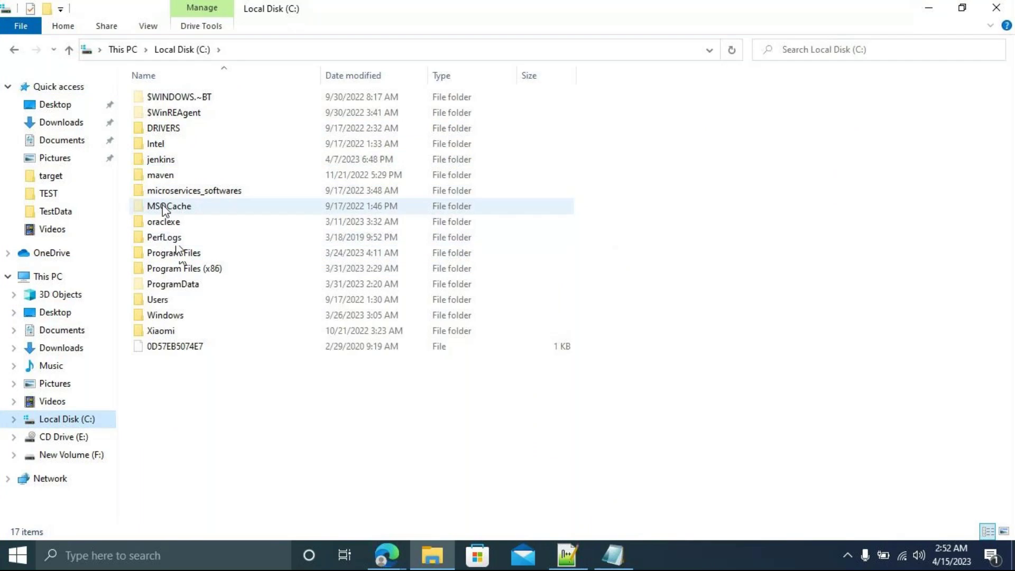
double_click(167, 161)
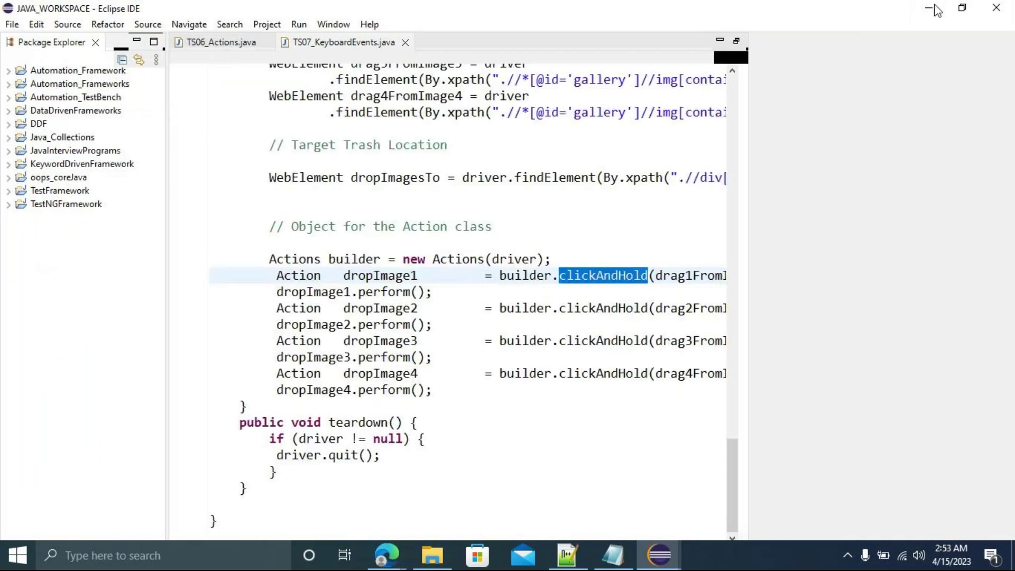
click(932, 9)
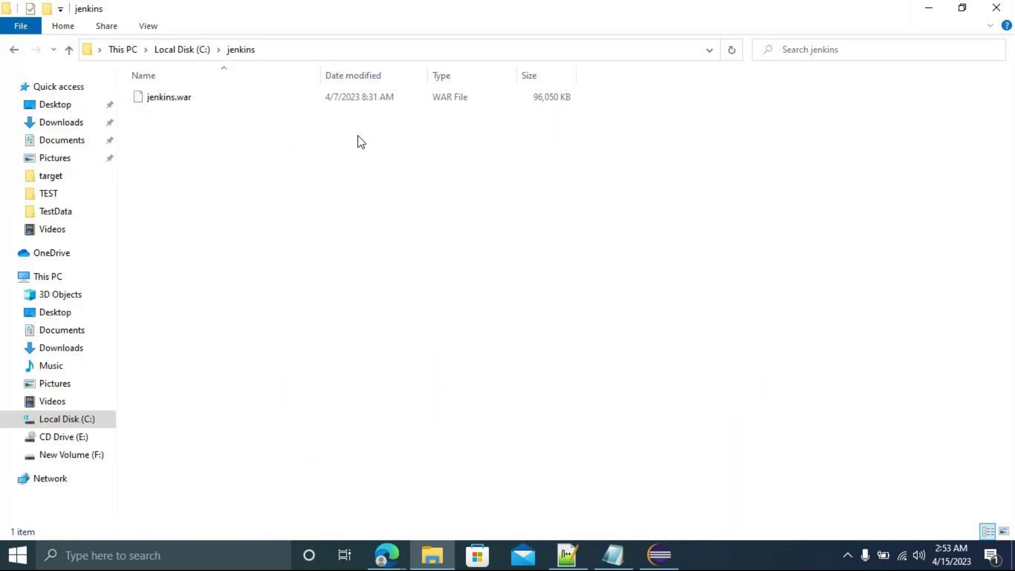
Start a command prompt in C:\jenkins by entering cmd in the address bar.
click(311, 56)
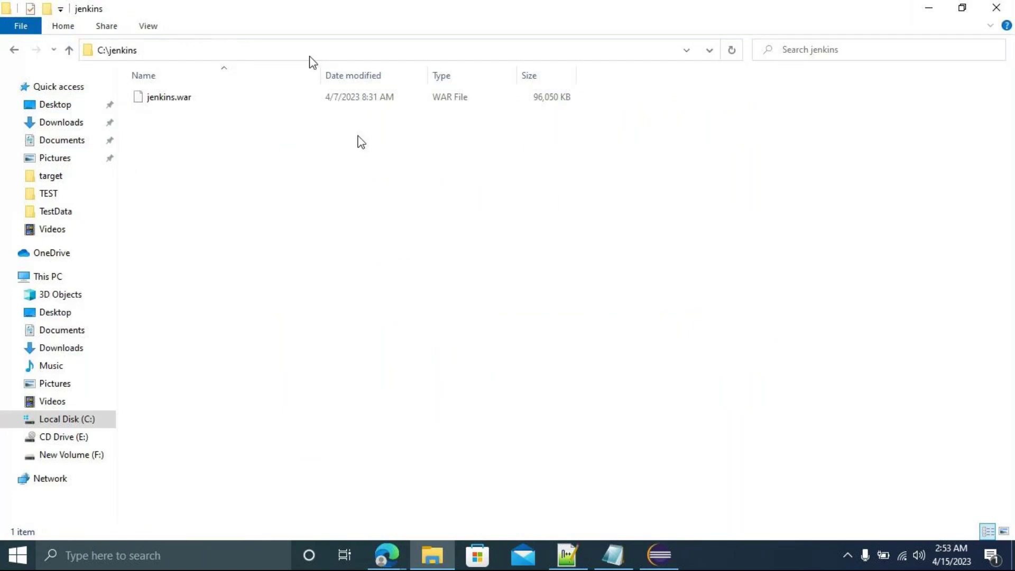
click(311, 59)
text(cmd)
key(Return)
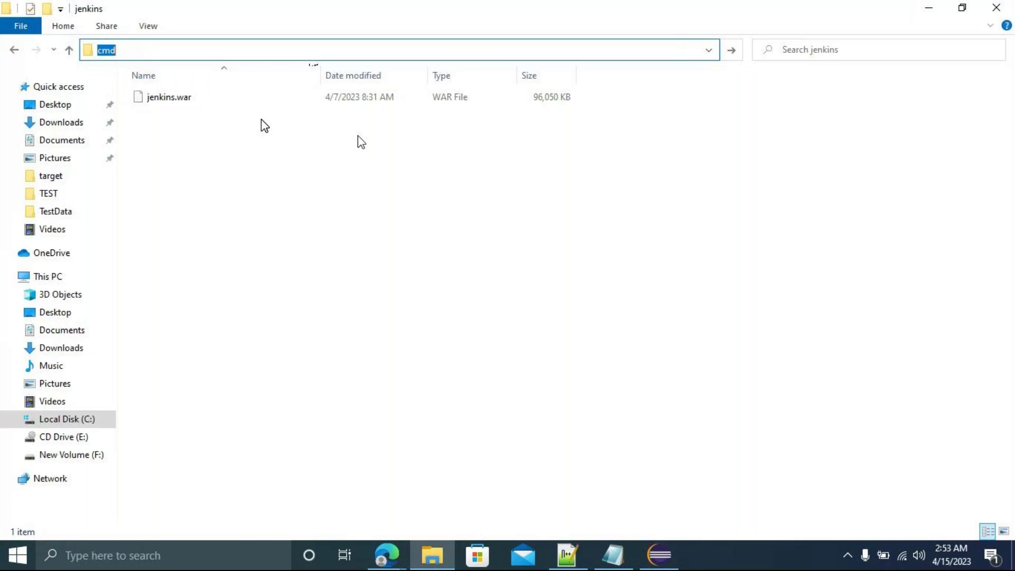
key(Return)
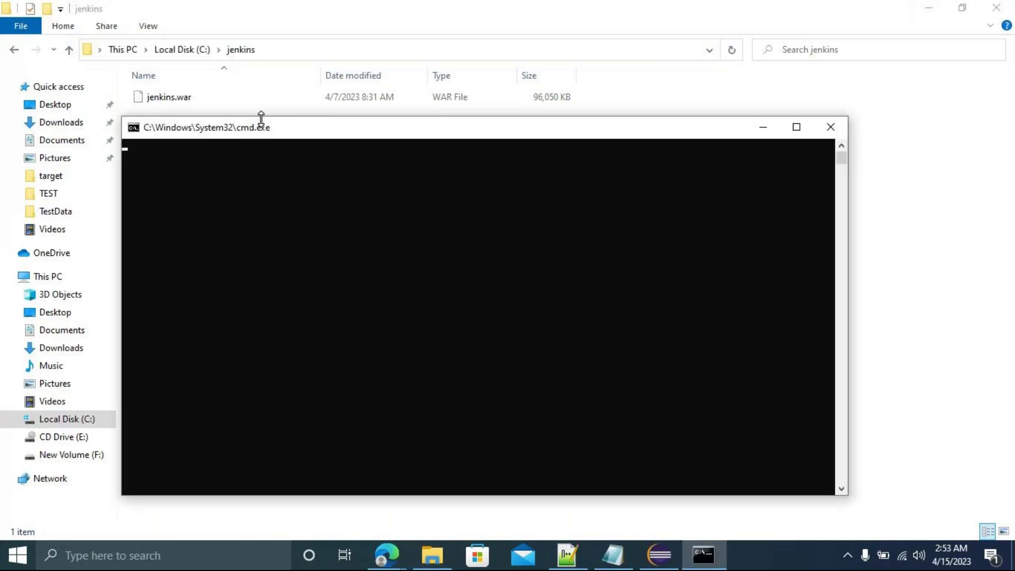
Close the cmd.exe window, leaving C:\jenkins with jenkins.war in view.
click(827, 131)
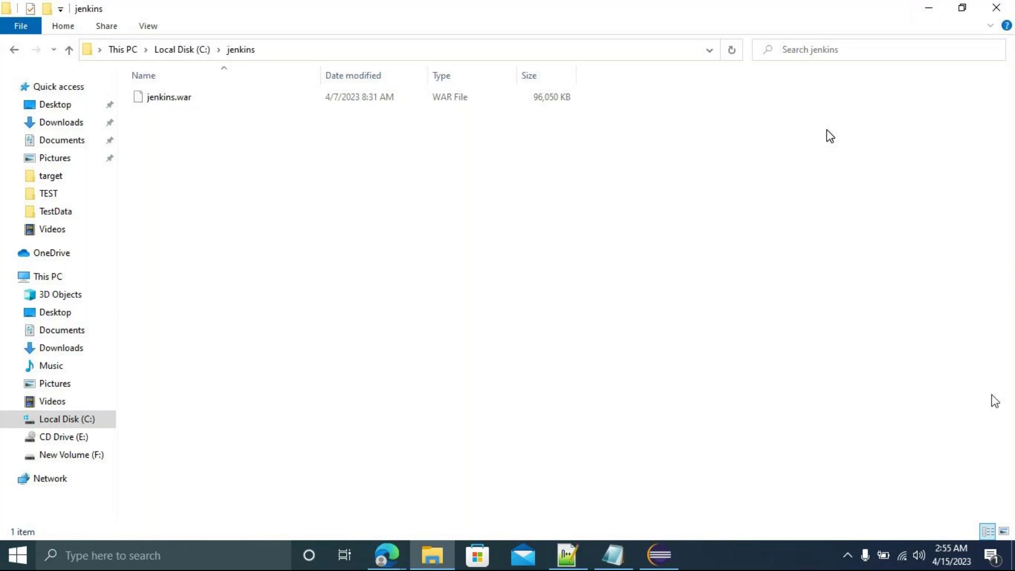
click(616, 554)
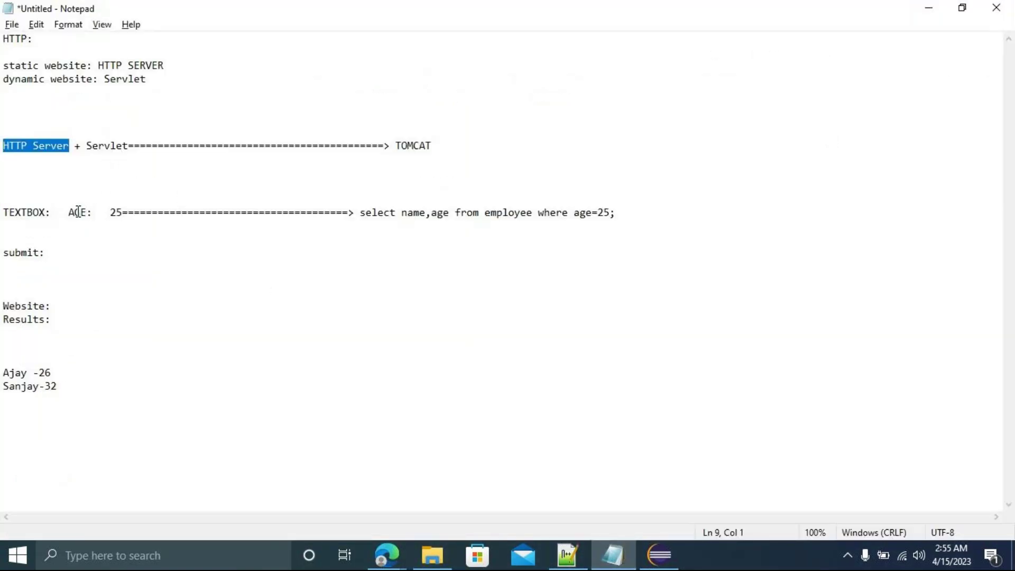
click(105, 213)
drag(106, 215, 121, 222)
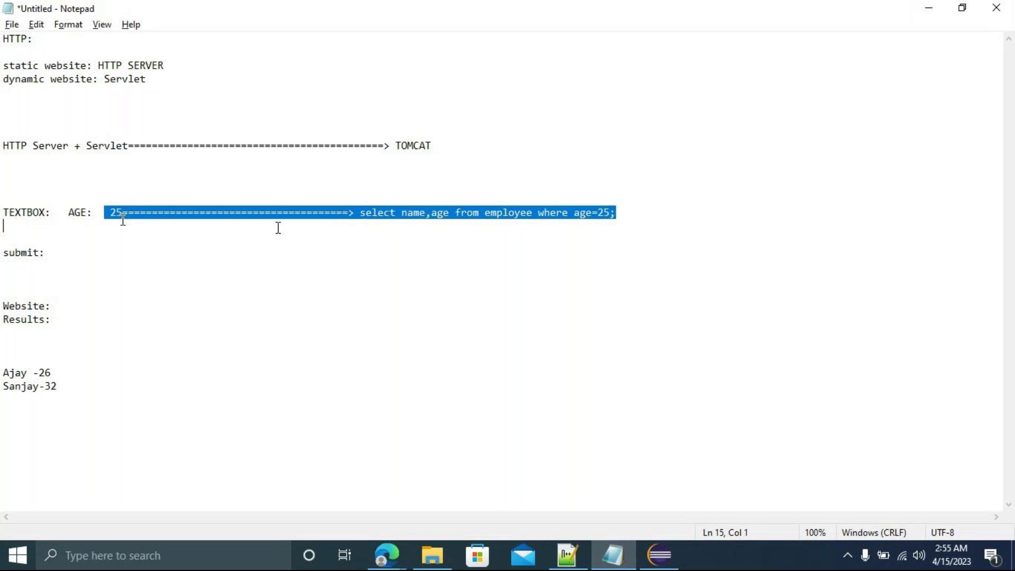
click(936, 17)
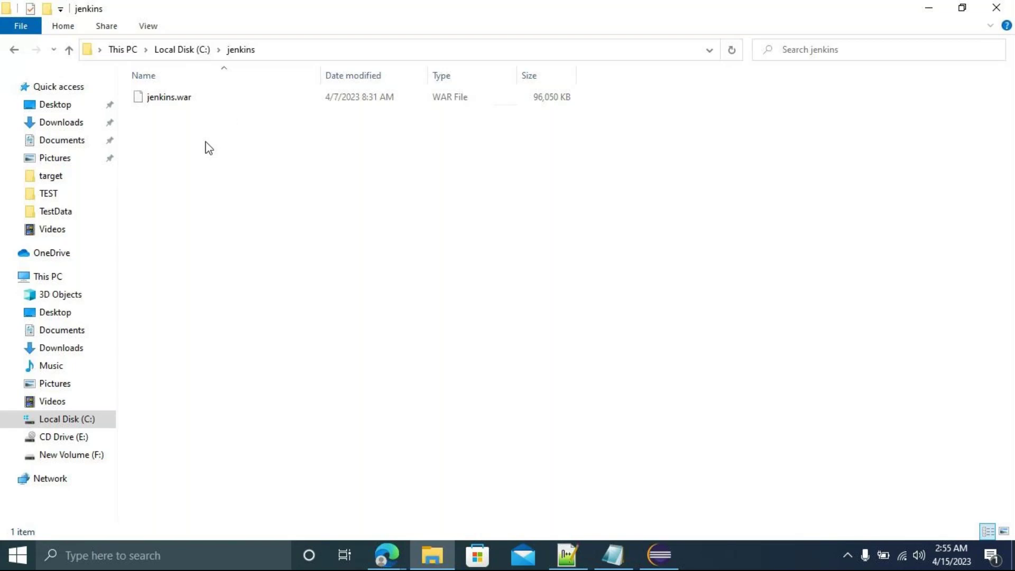
mouse_move(387, 557)
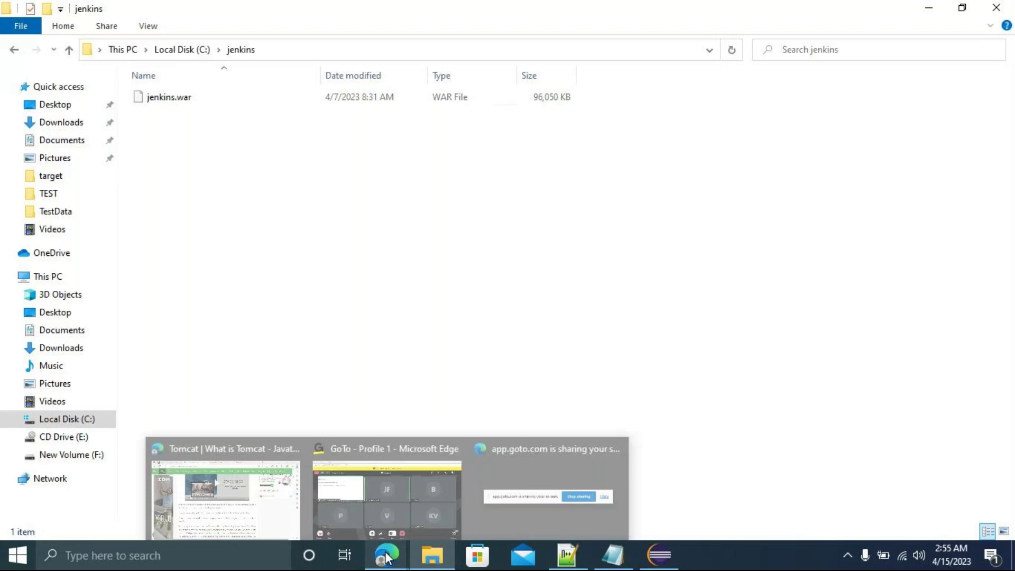
Open google.com in a new Edge tab and search for 'tomcat download'.
click(272, 499)
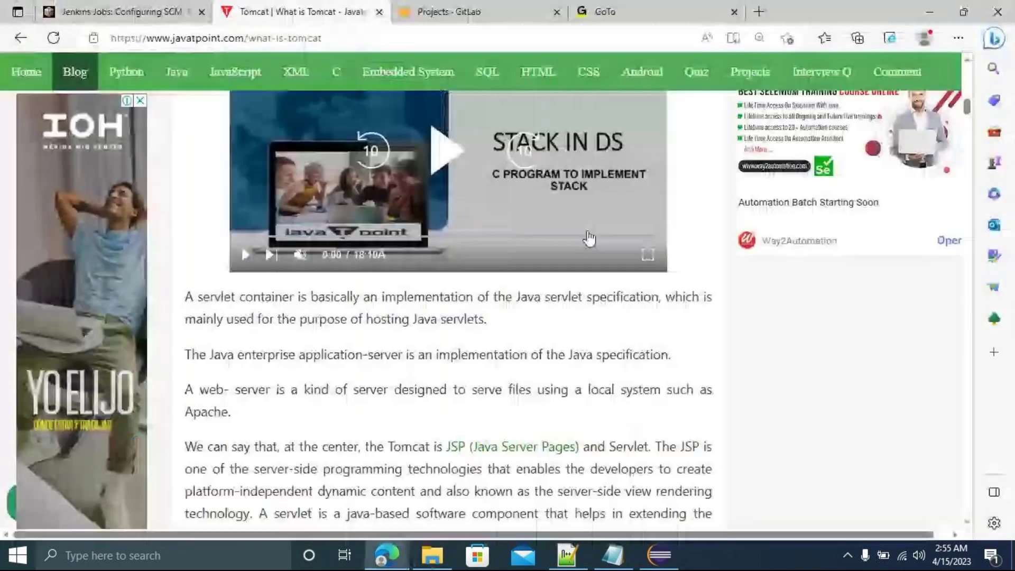
click(758, 11)
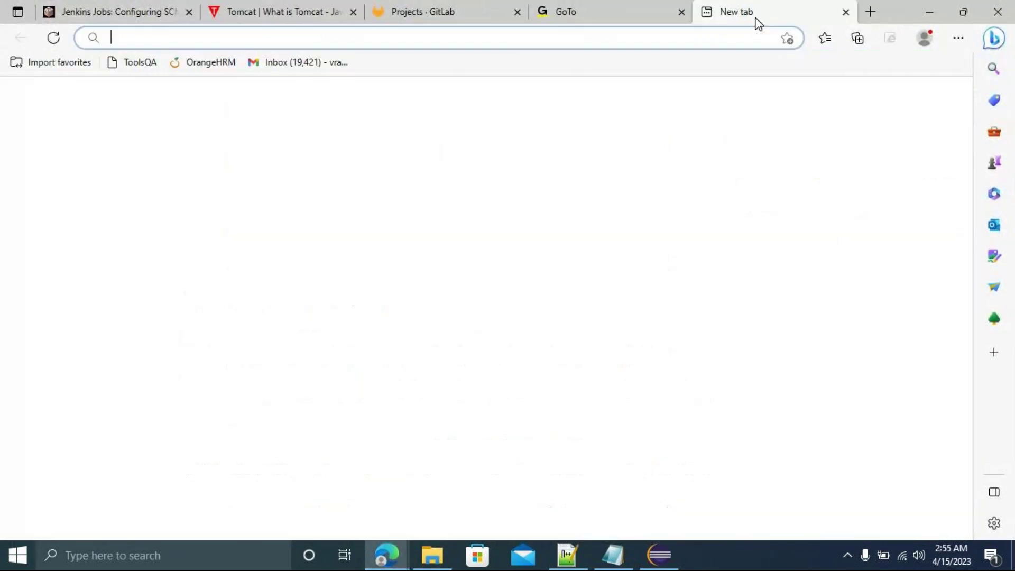
text(goo)
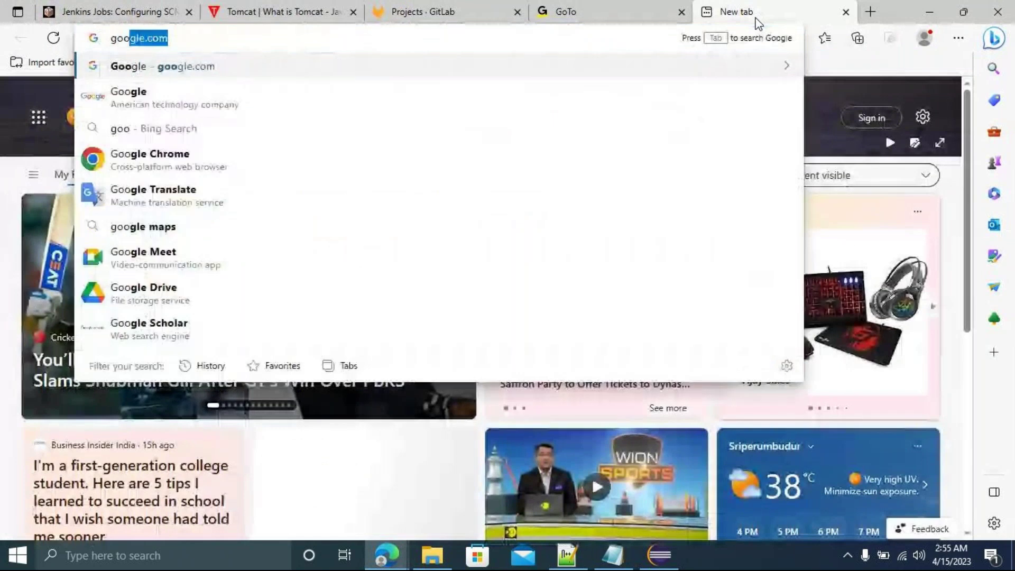
key(Return)
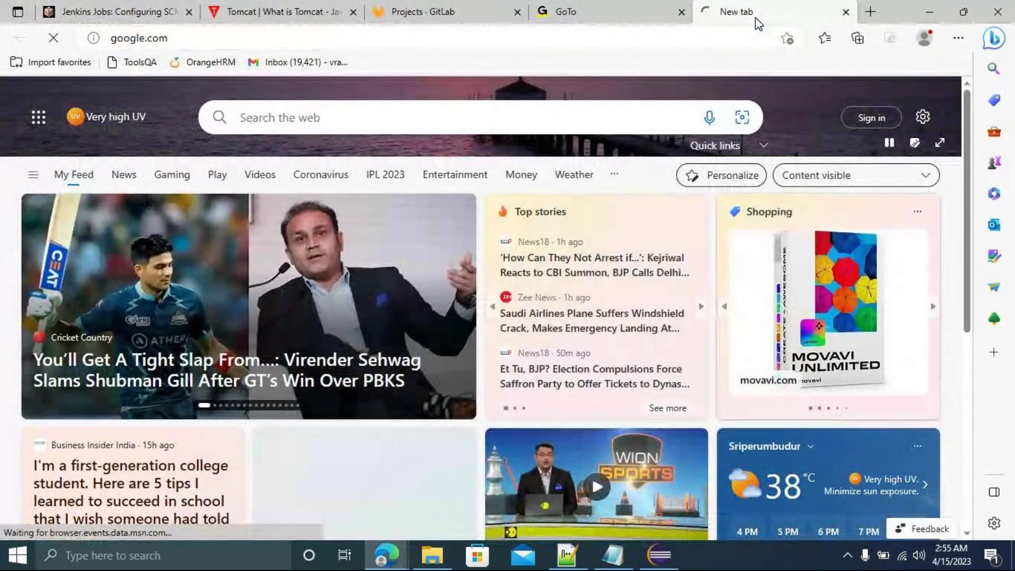
text(to)
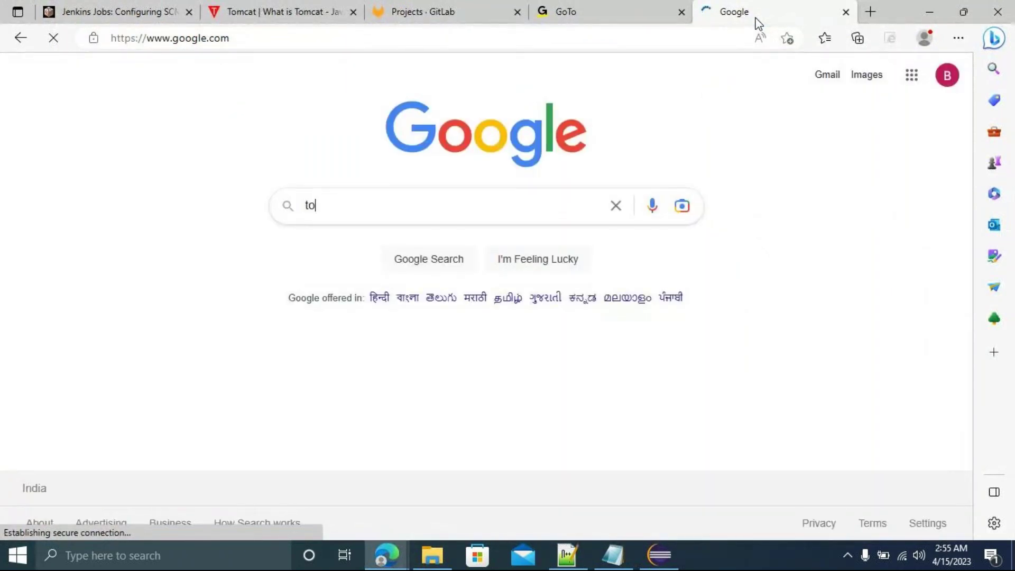
text(mcat download)
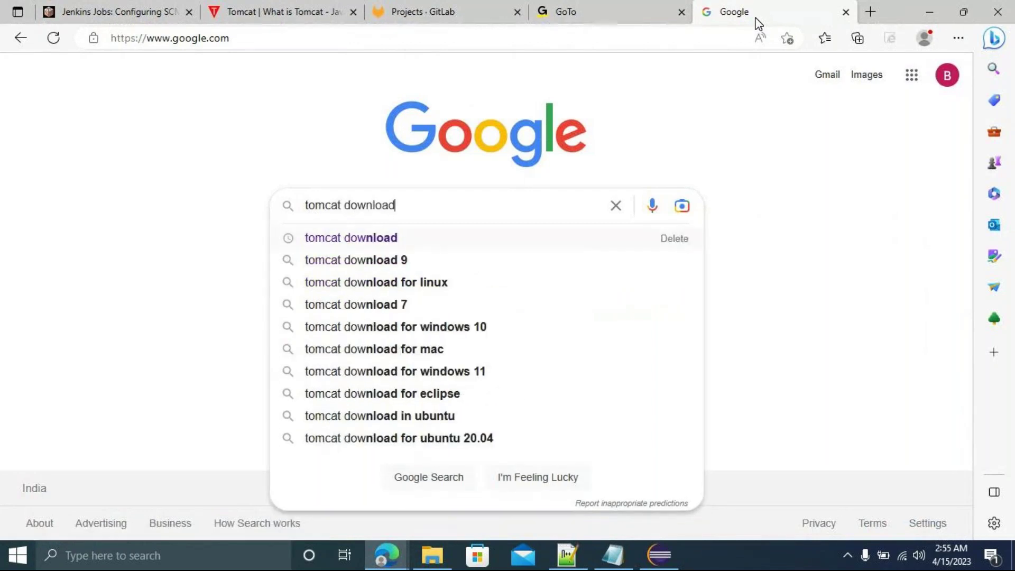
key(Return)
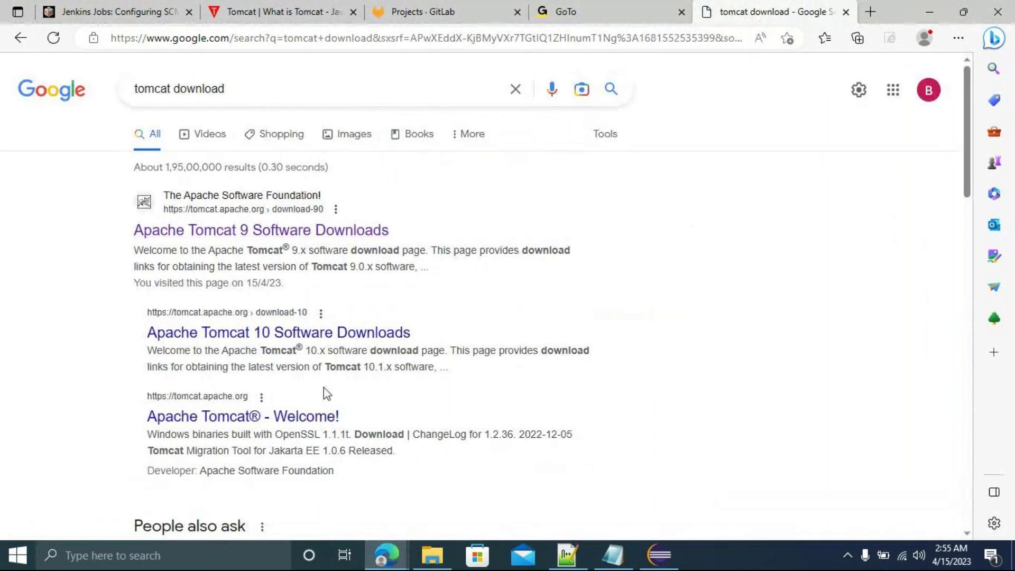
Download the Tomcat 9.0.73 64-bit Windows zip and show it in the Downloads folder.
click(284, 235)
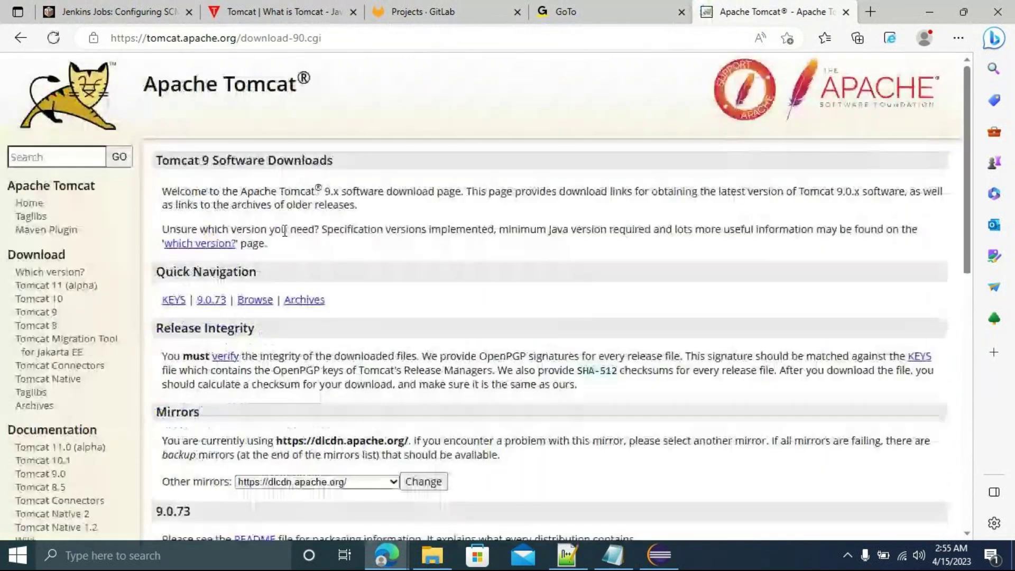
scroll(594, 291, down, 7)
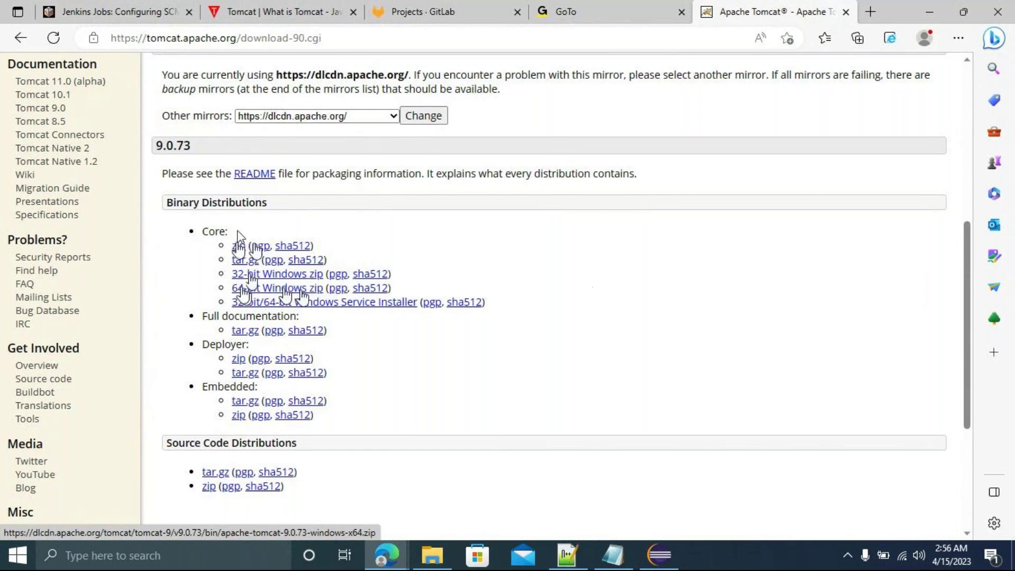
click(285, 290)
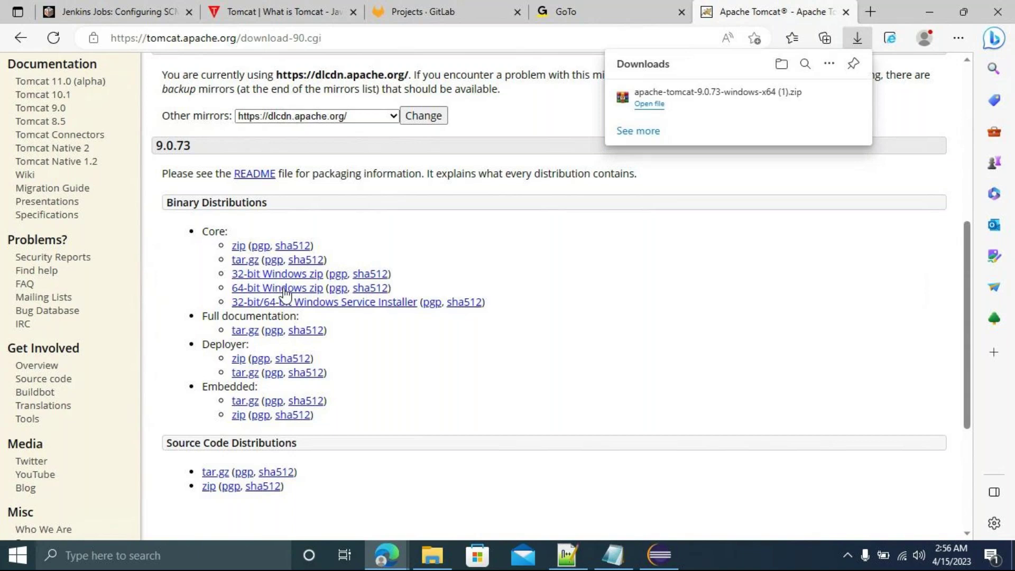
mouse_move(813, 112)
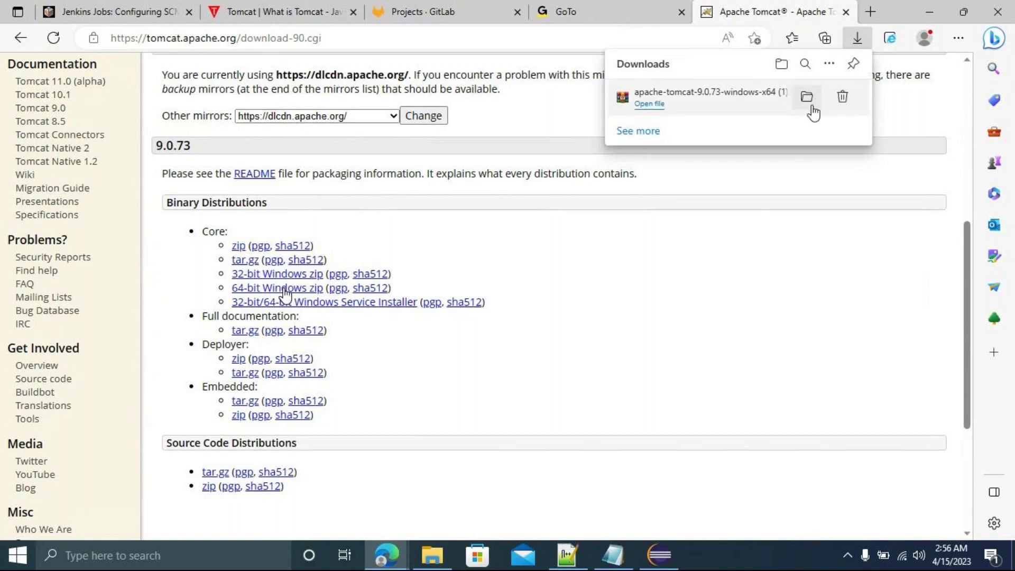
click(807, 98)
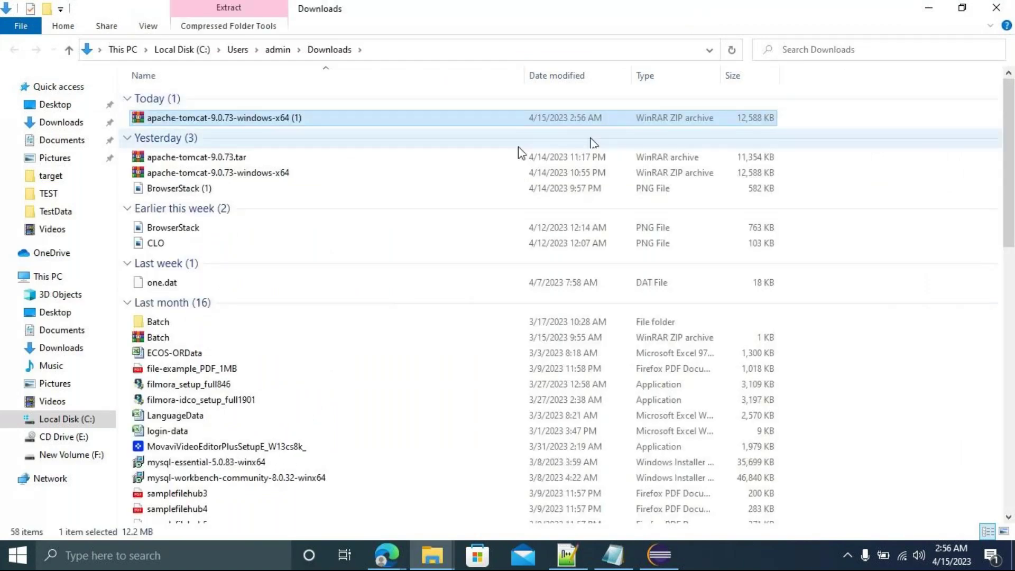
Cut the apache-tomcat-9.0.73.tar archive from Downloads.
click(267, 159)
double_click(267, 159)
right_click(267, 159)
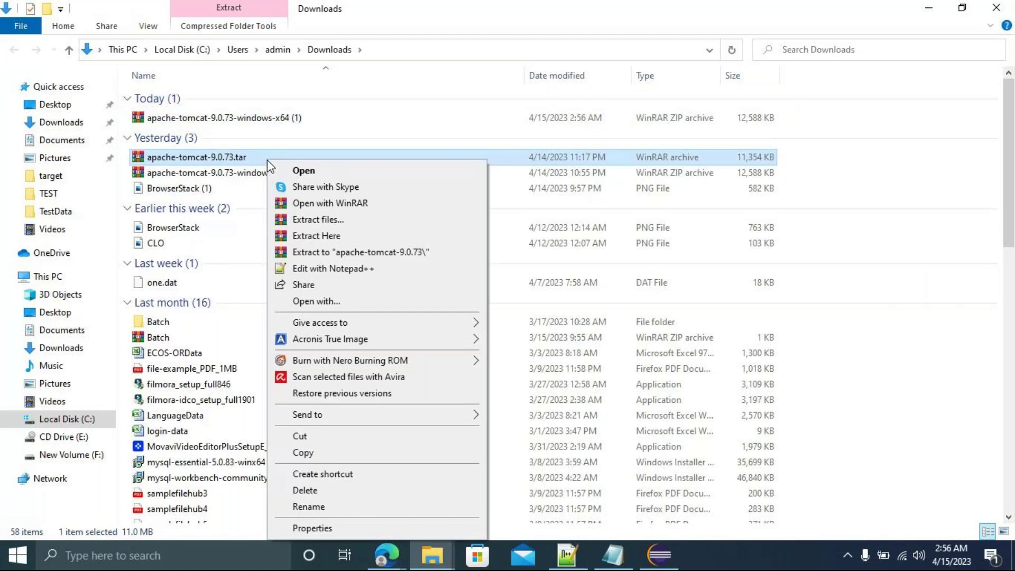
click(327, 439)
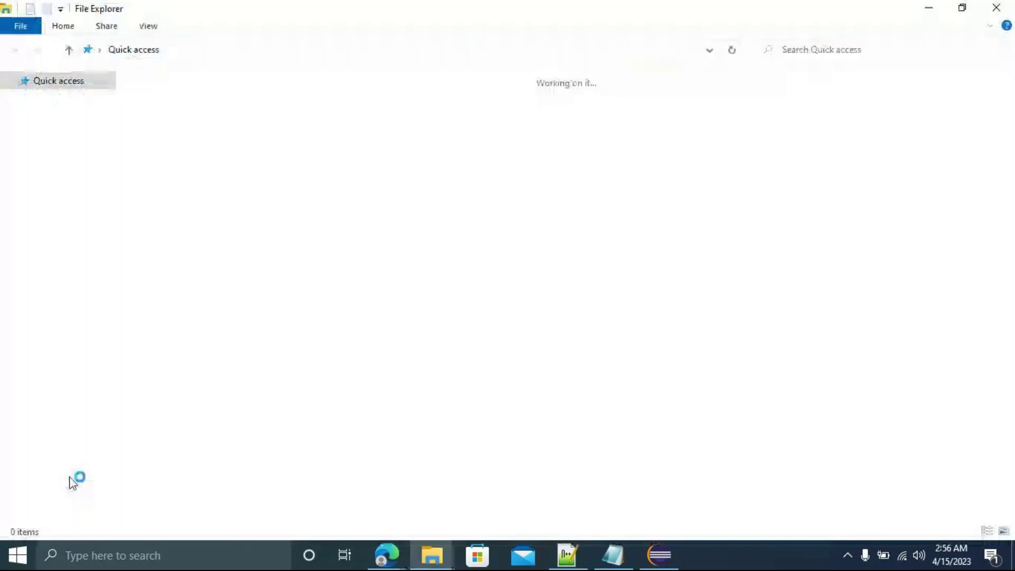
Create a new folder named Tomcat on the C: drive and open it.
click(59, 419)
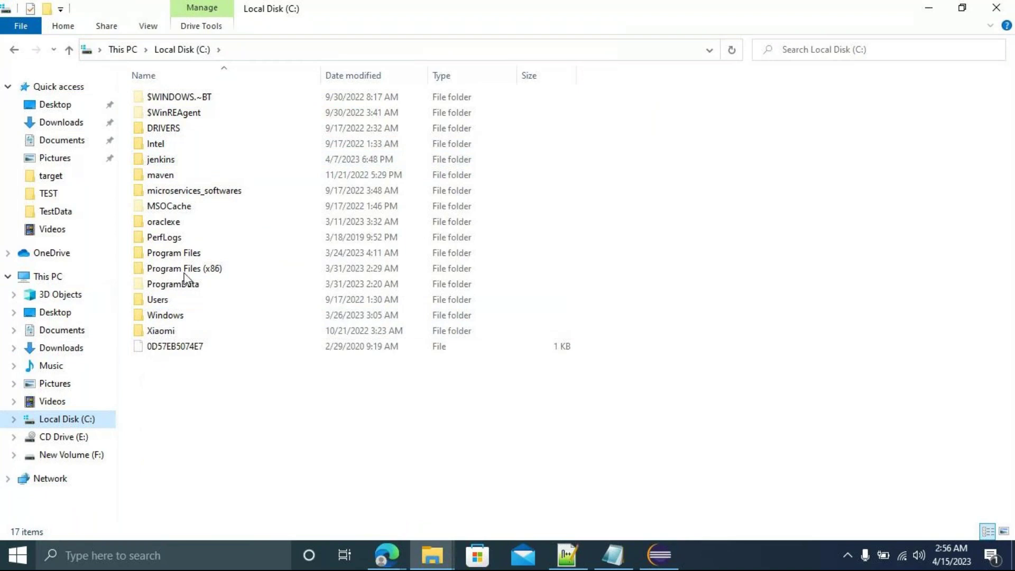
click(174, 161)
double_click(175, 161)
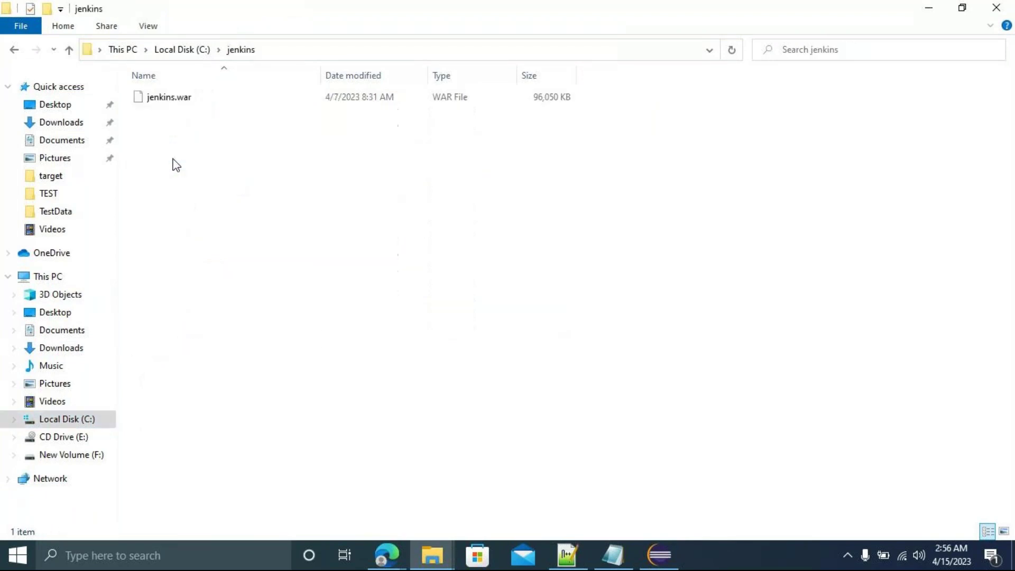
click(14, 51)
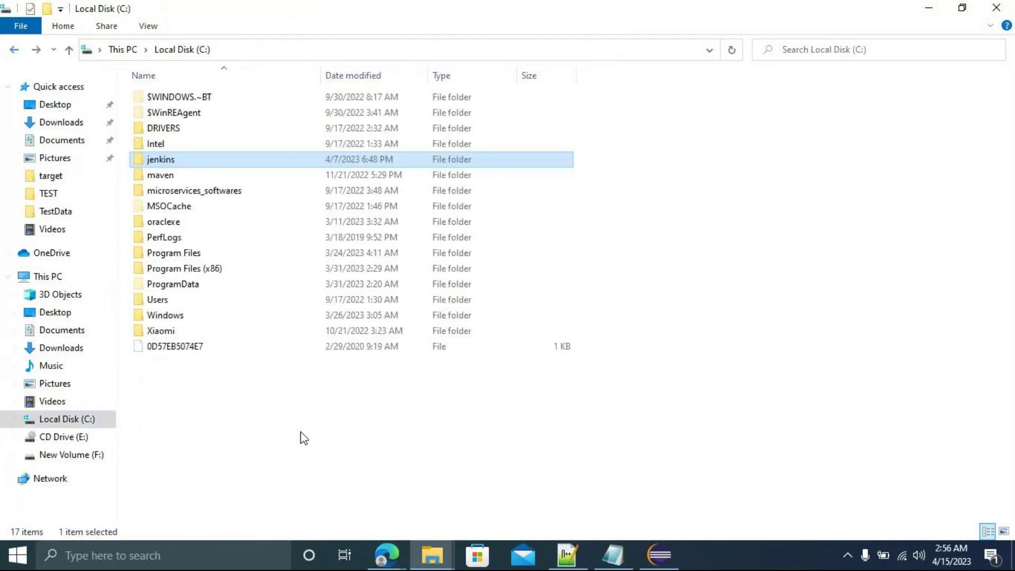
right_click(178, 437)
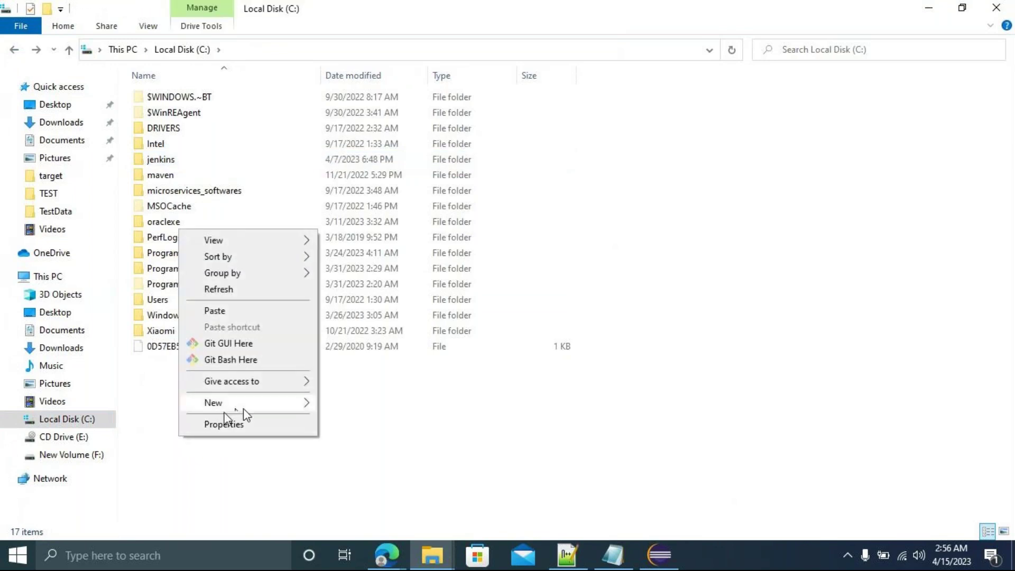
mouse_move(240, 404)
click(385, 402)
text(Tomcat)
key(Return)
key(Return)
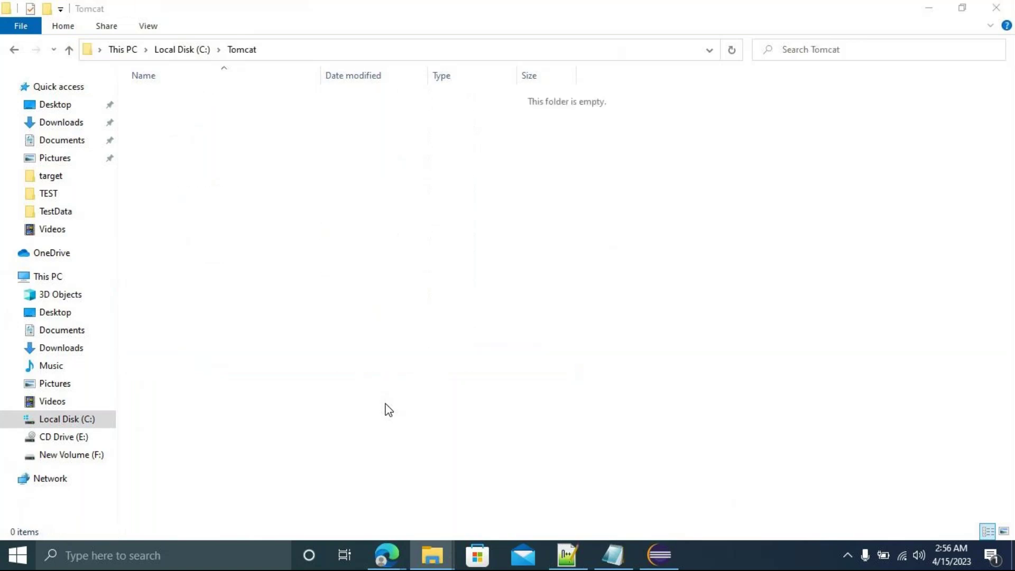
Paste apache-tomcat-9.0.73.tar into C:\Tomcat and extract it there.
key(ctrl+v)
right_click(191, 100)
click(244, 180)
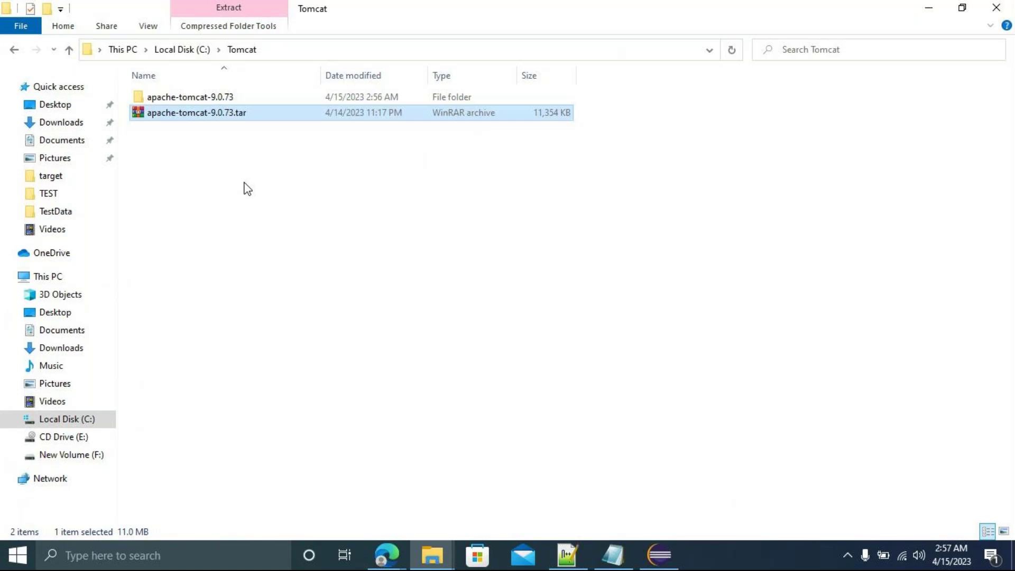
Open apache-tomcat-9.0.73\webapps and reveal its full path in the address bar.
double_click(200, 98)
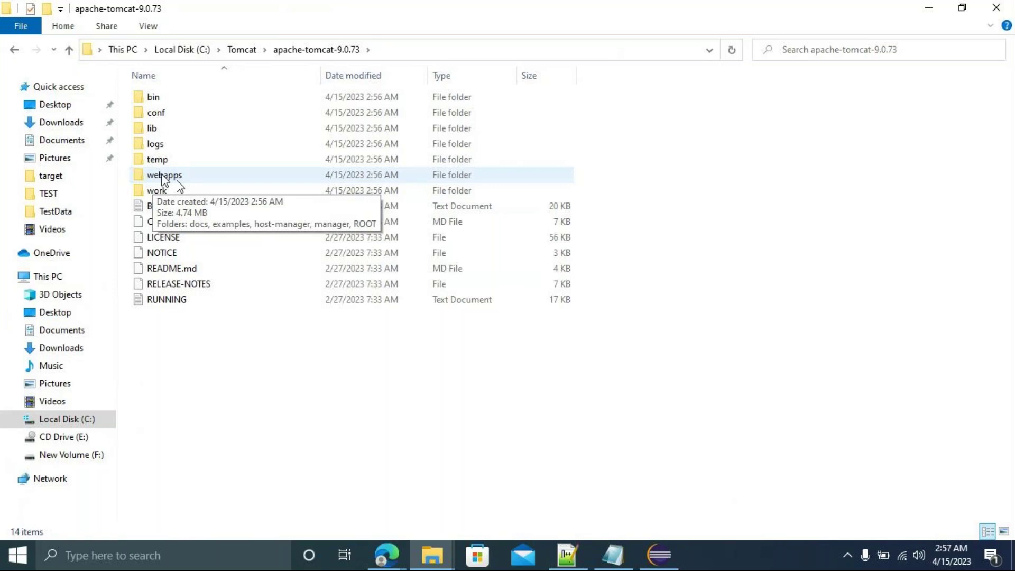
double_click(172, 182)
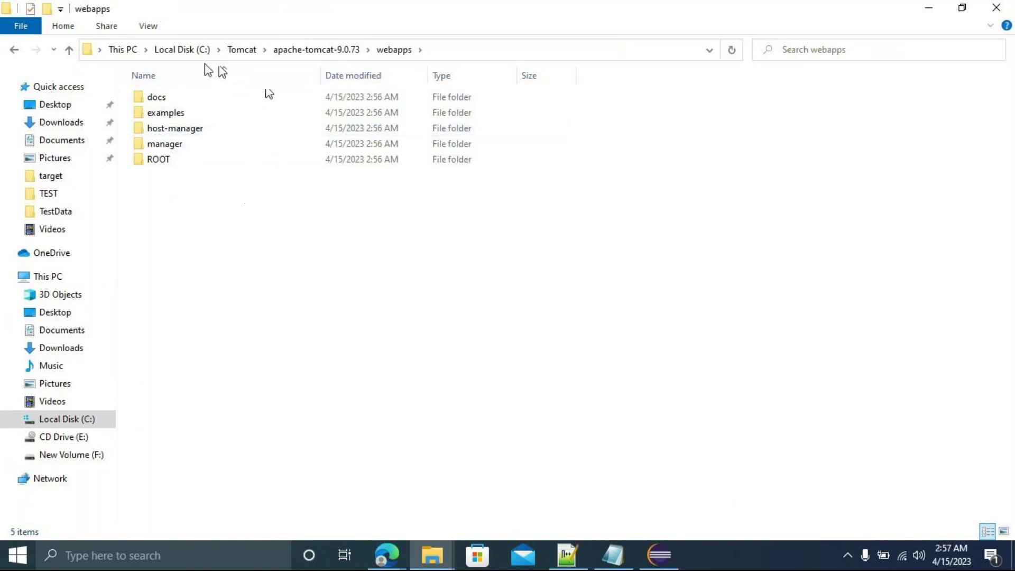
click(450, 51)
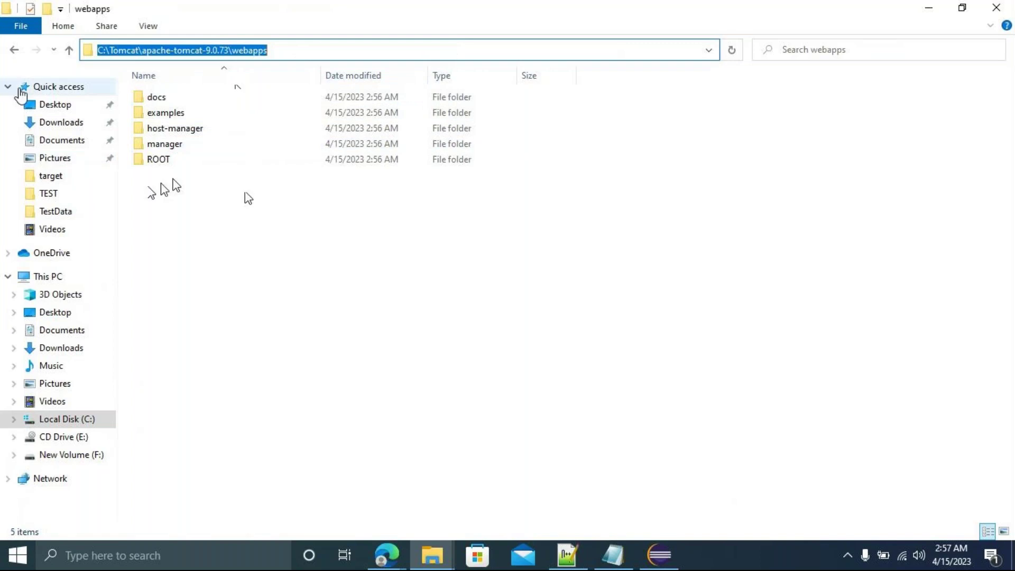
Go back to C:\jenkins and select jenkins.war for copying.
click(16, 51)
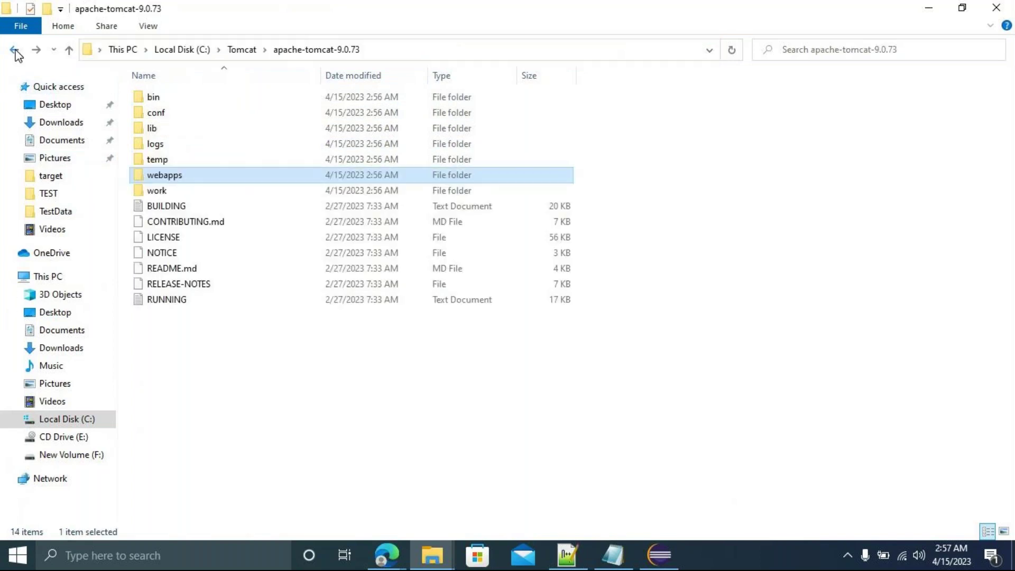
click(16, 51)
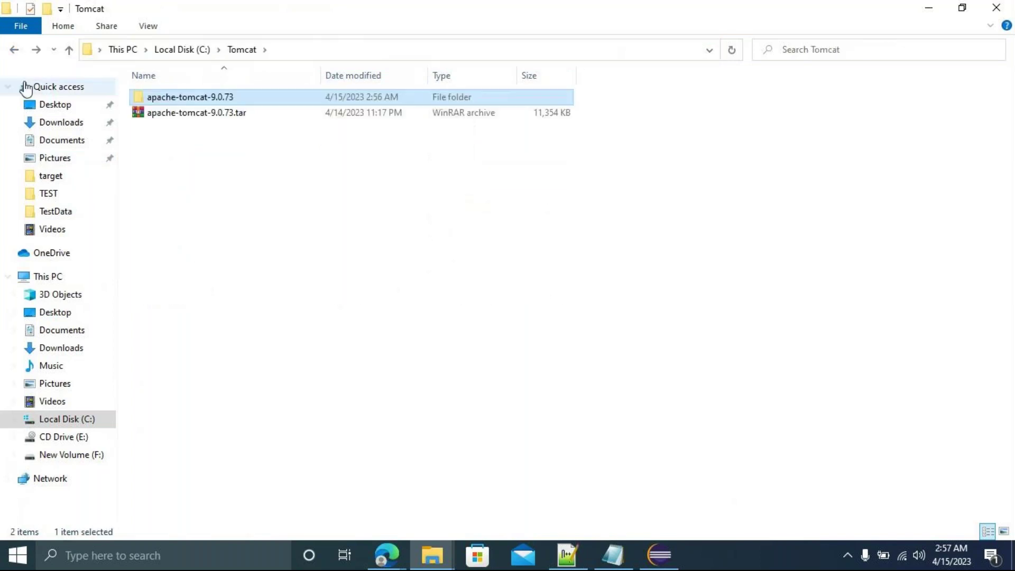
click(13, 52)
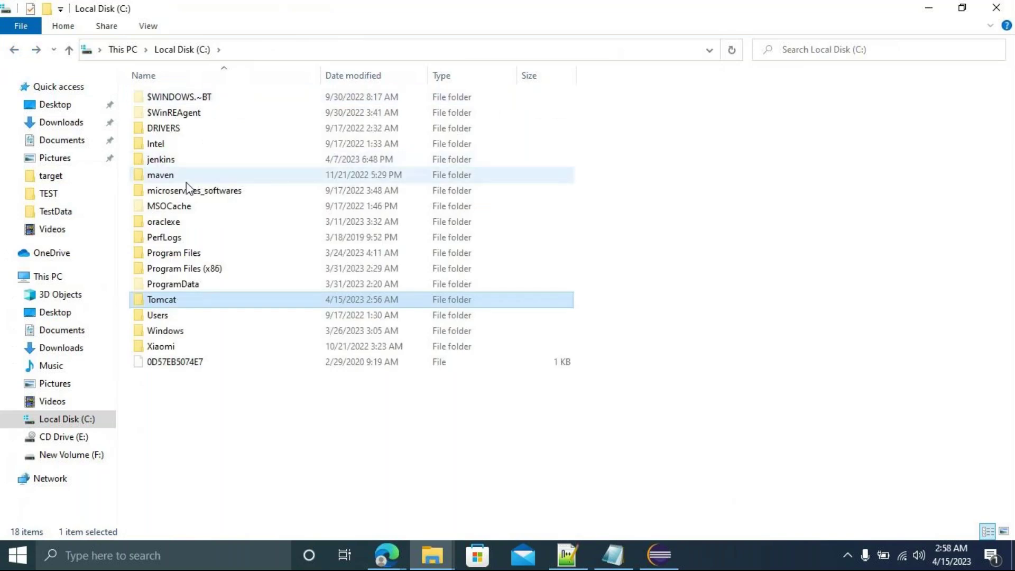
double_click(211, 158)
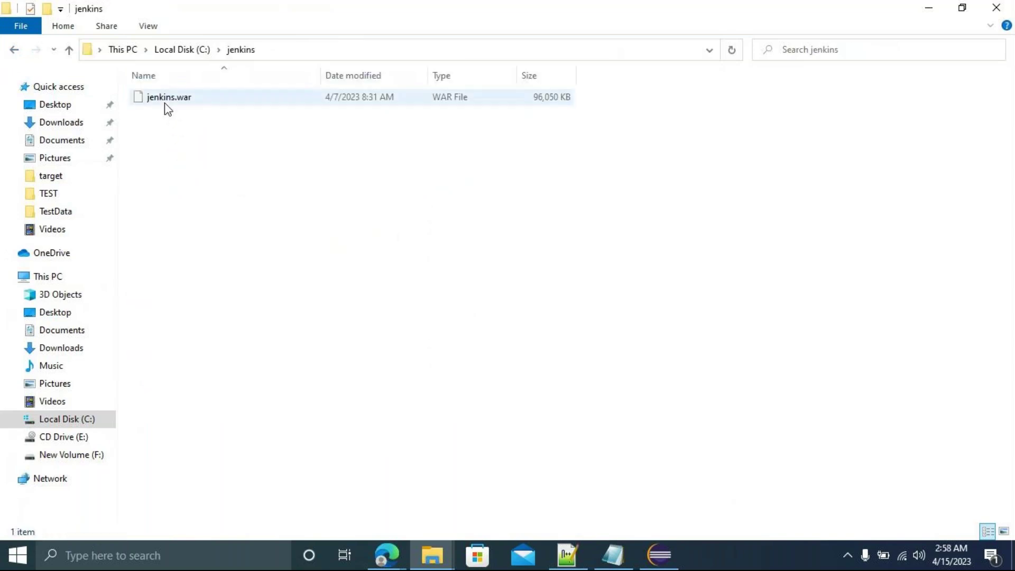
click(165, 104)
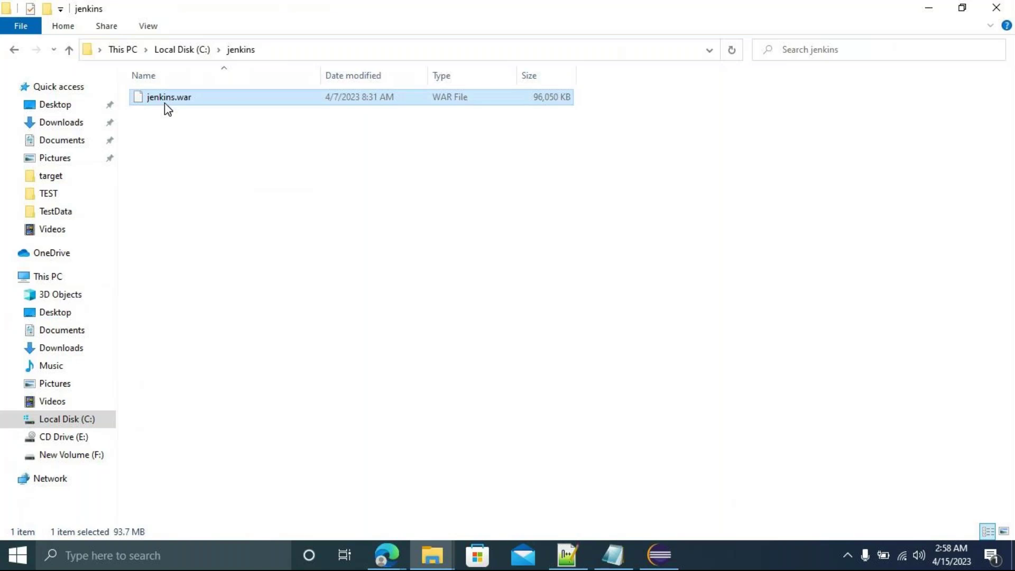
Paste jenkins.war into C:\Tomcat\apache-tomcat-9.0.73\webapps, then return to apache-tomcat-9.0.73.
click(13, 51)
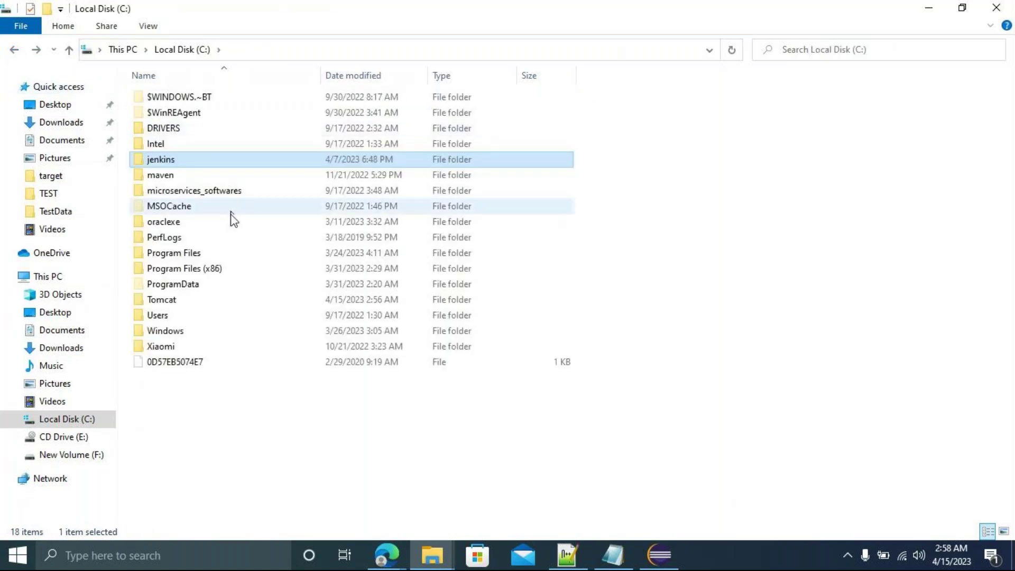
click(175, 303)
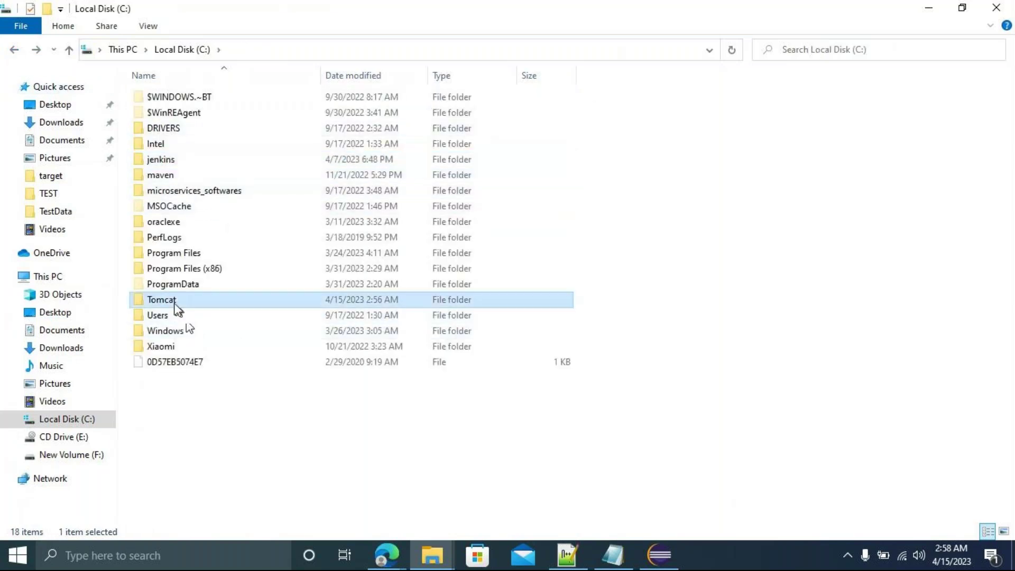
double_click(175, 303)
double_click(176, 108)
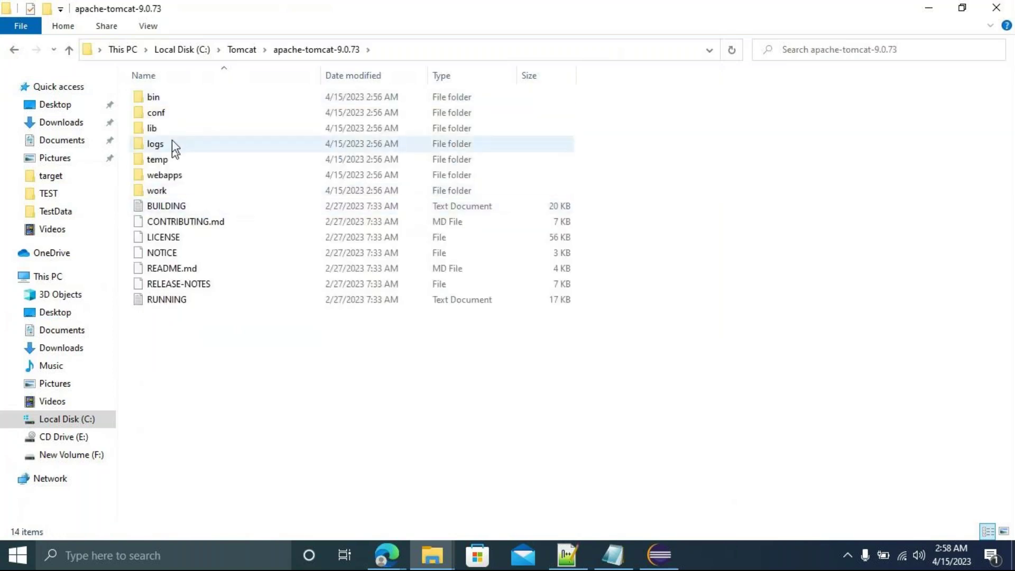
double_click(171, 177)
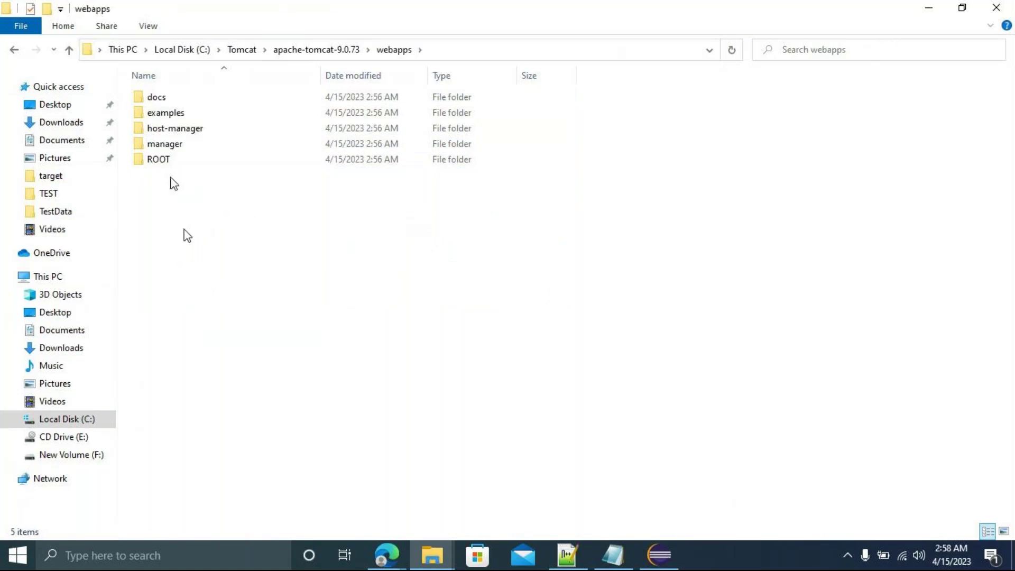
key(ctrl+v)
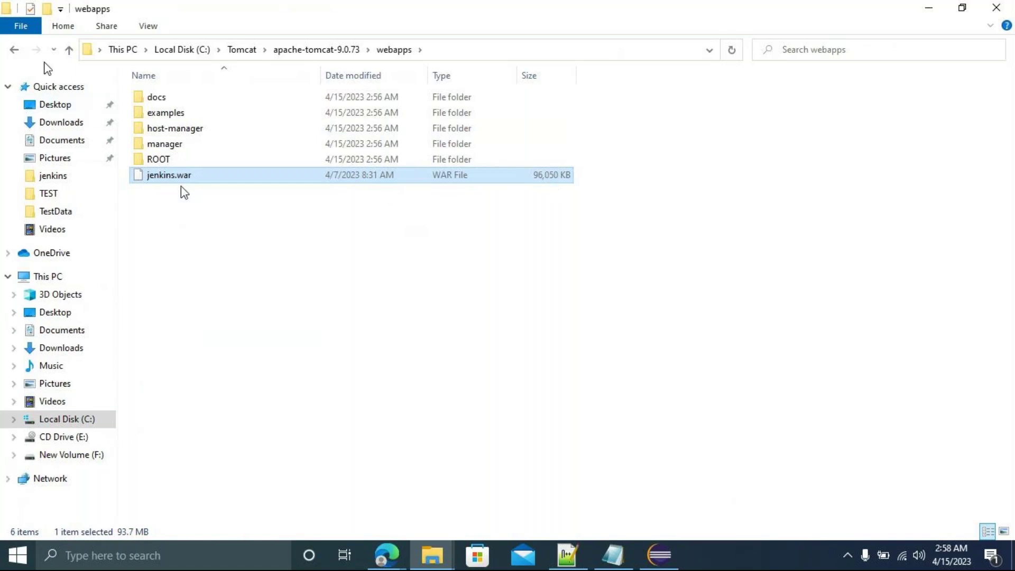
click(14, 50)
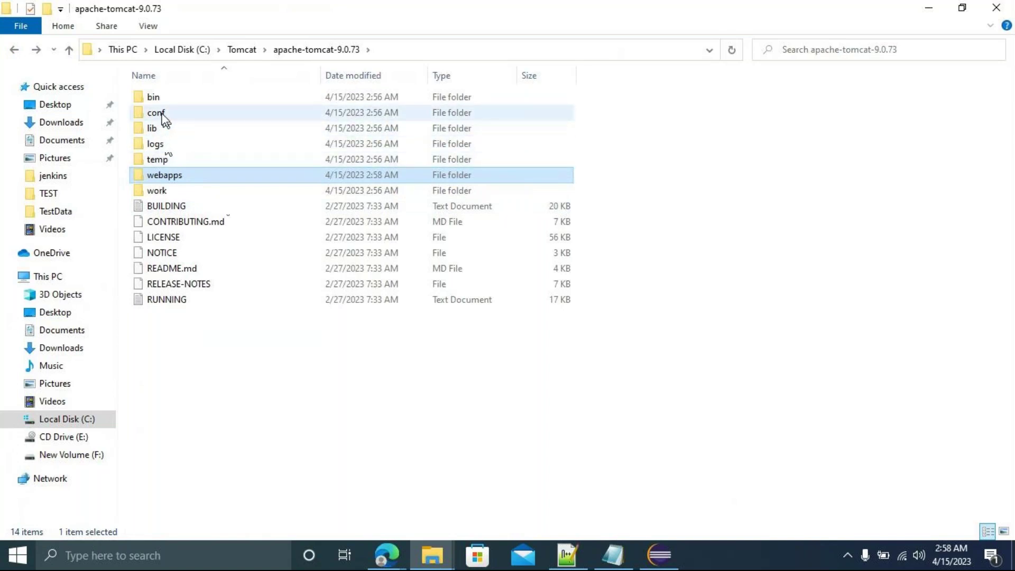
In Tomcat's conf folder, check server.xml's properties, then open server.xml in Notepad++.
double_click(156, 112)
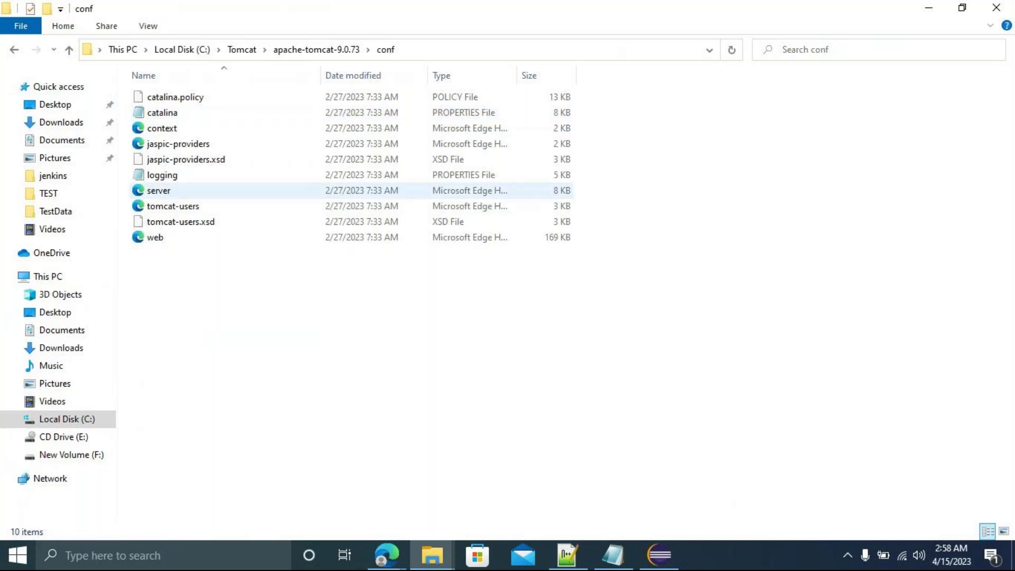
click(151, 193)
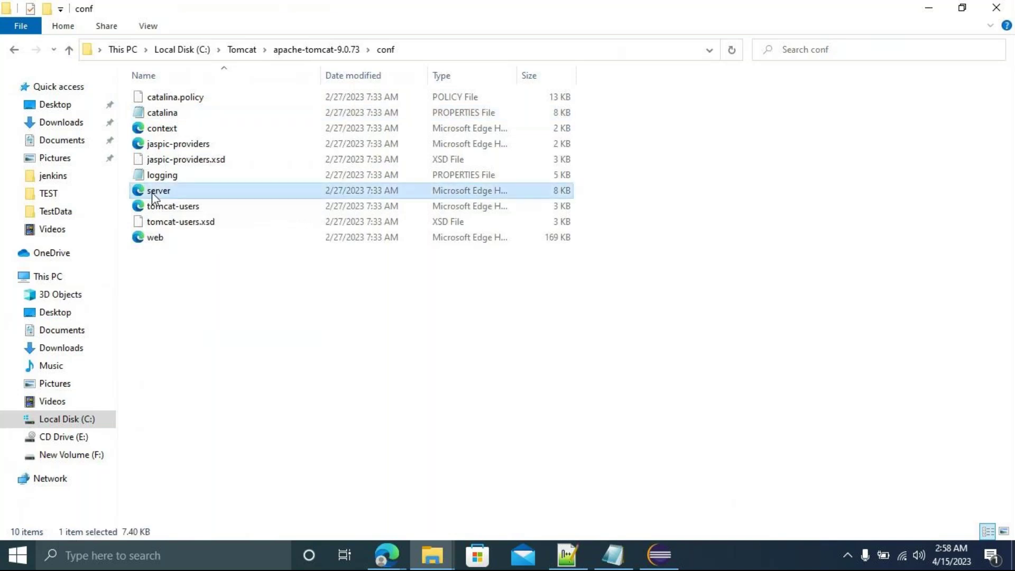
right_click(151, 192)
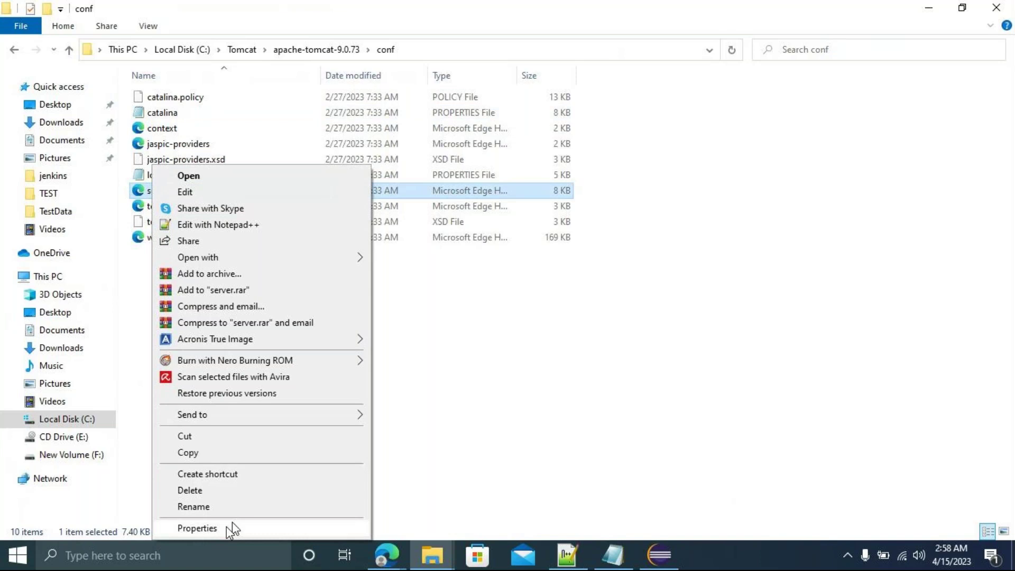
click(226, 527)
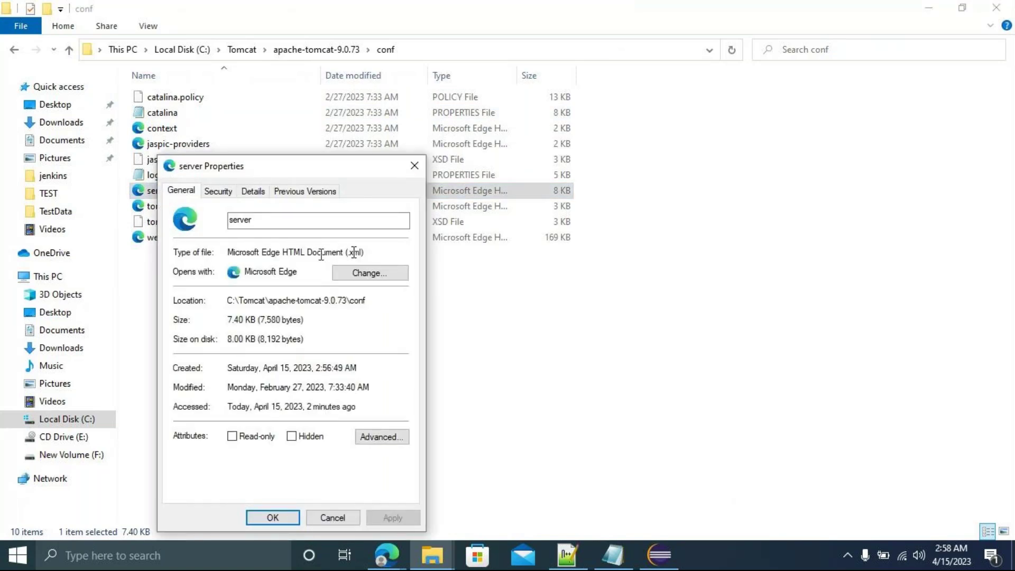
click(338, 518)
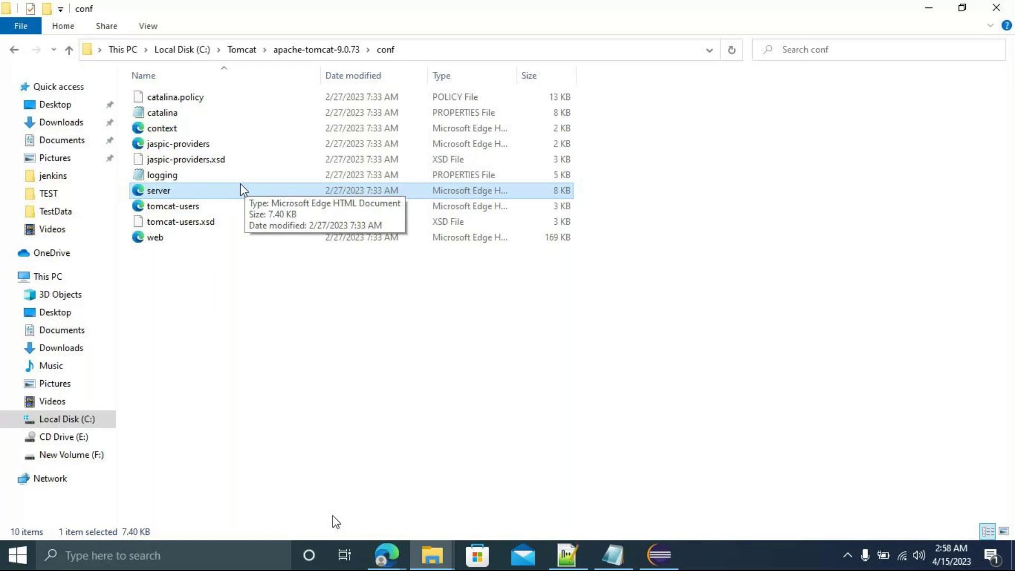
right_click(225, 196)
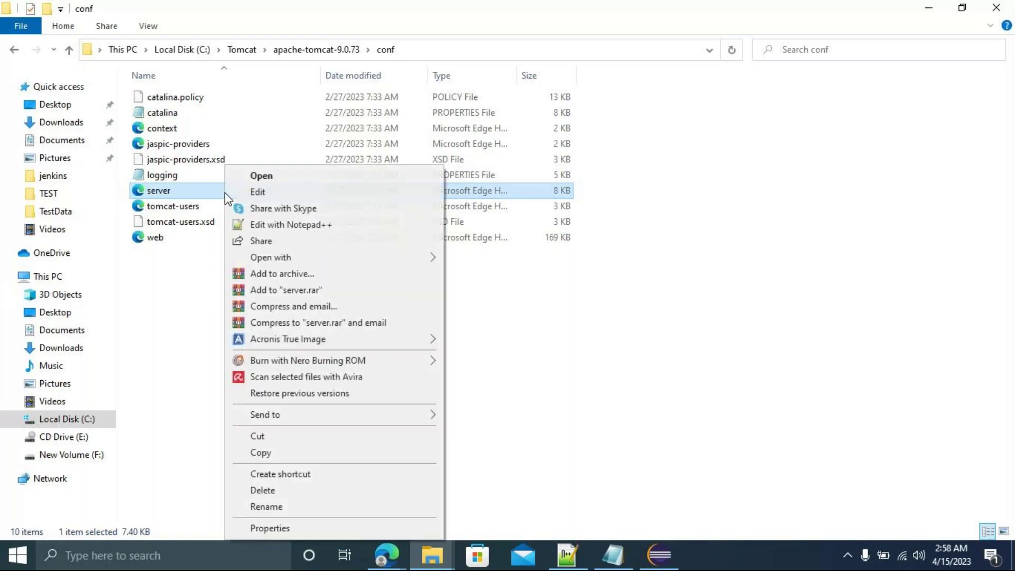
click(286, 229)
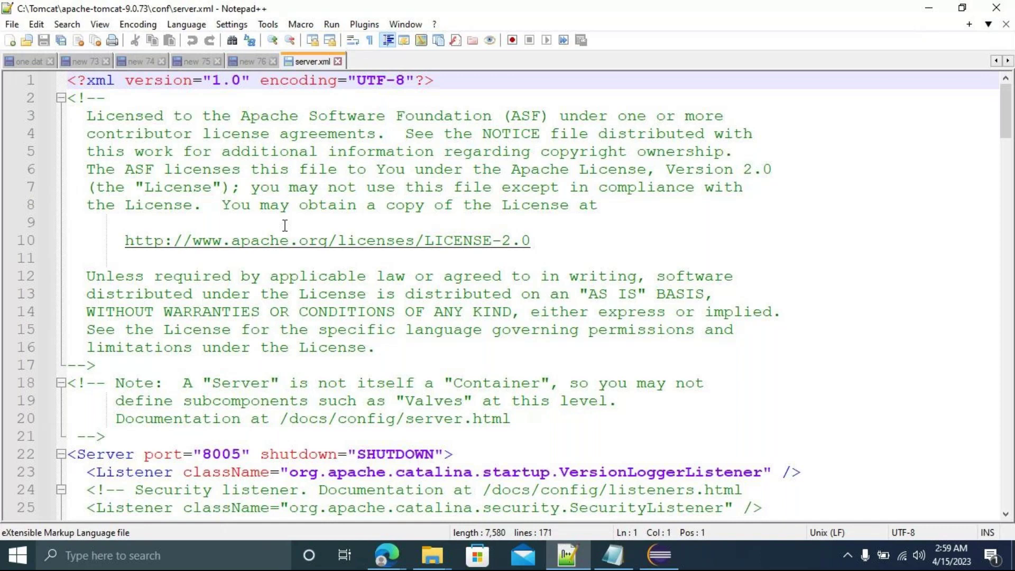
Change the HTTP Connector port on line 69 from 8080 to 8083 and save server.xml.
drag(1005, 124, 981, 240)
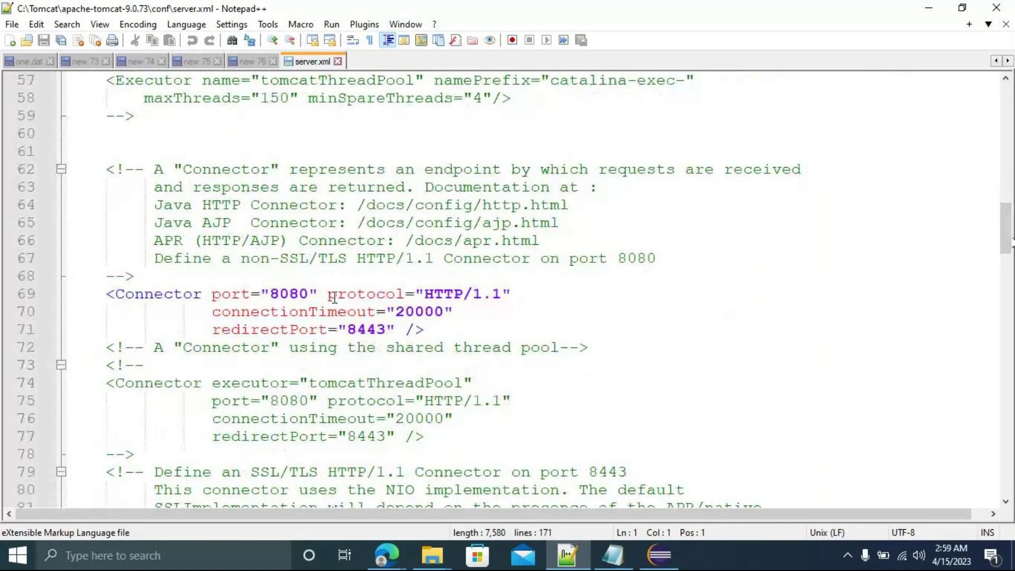
click(310, 295)
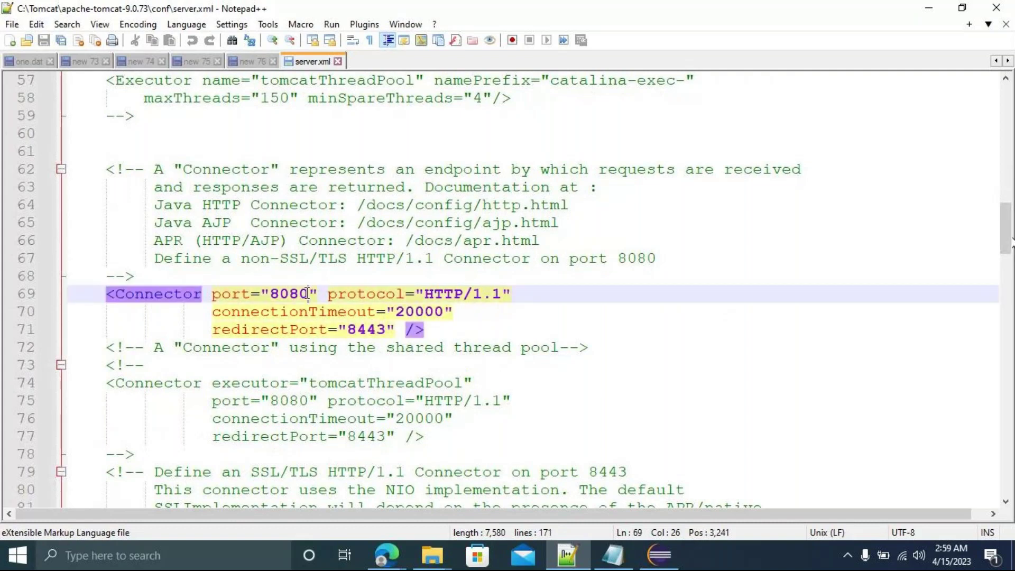
key(BackSpace)
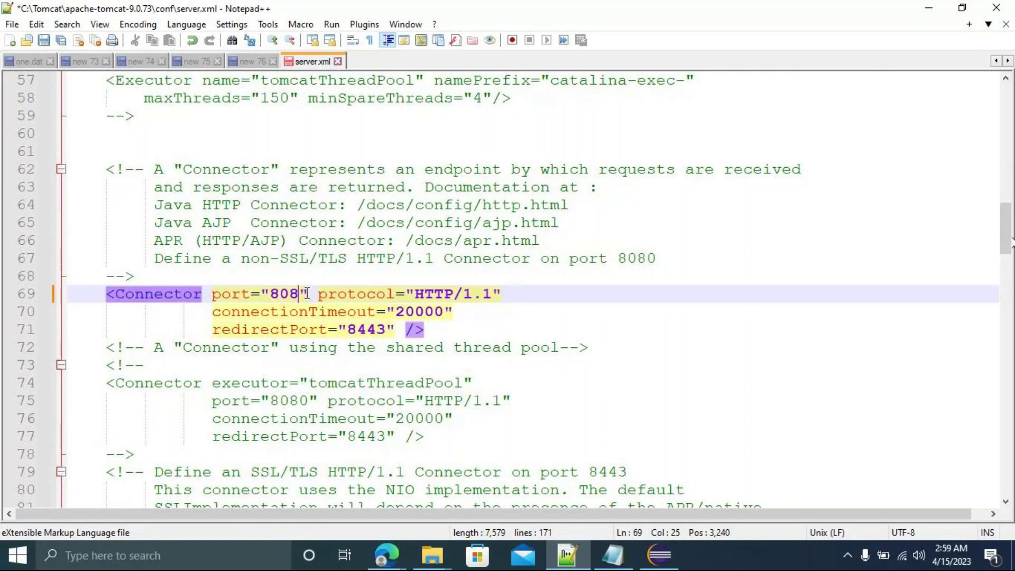
text(3)
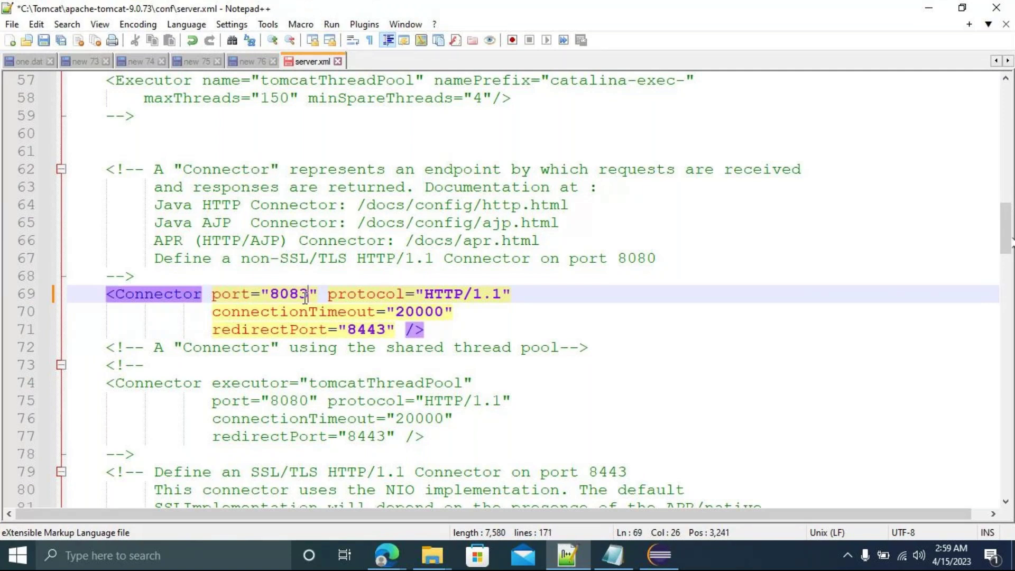
key(ctrl+s)
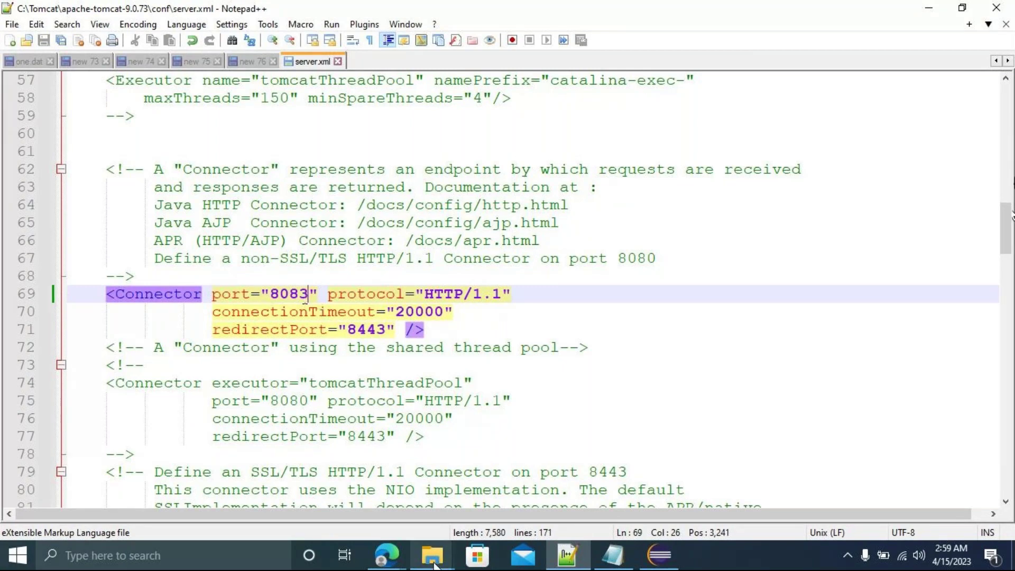
Delete jenkins.war from Tomcat's webapps folder.
mouse_move(433, 564)
click(599, 492)
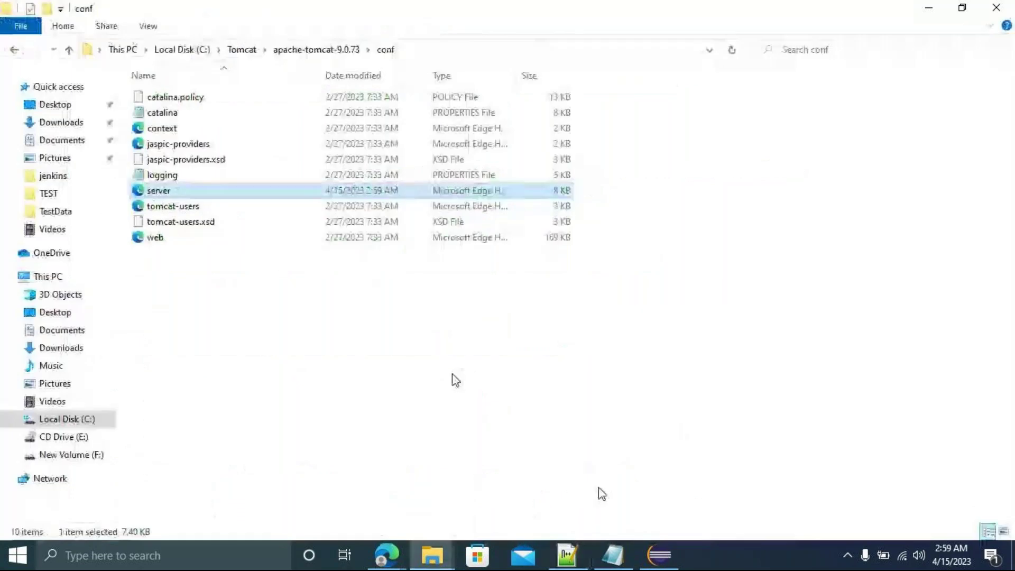
click(13, 50)
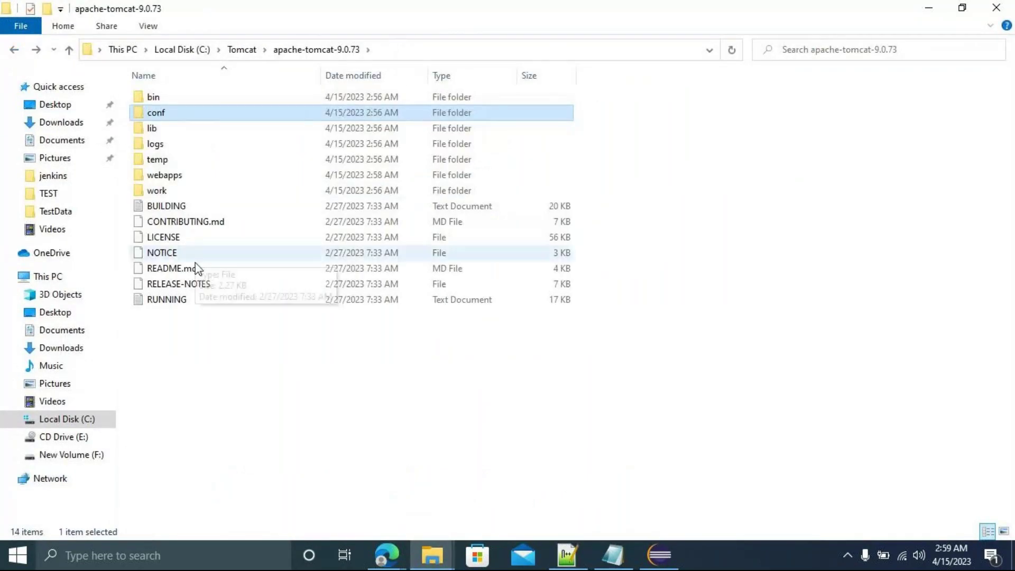
double_click(167, 173)
click(185, 179)
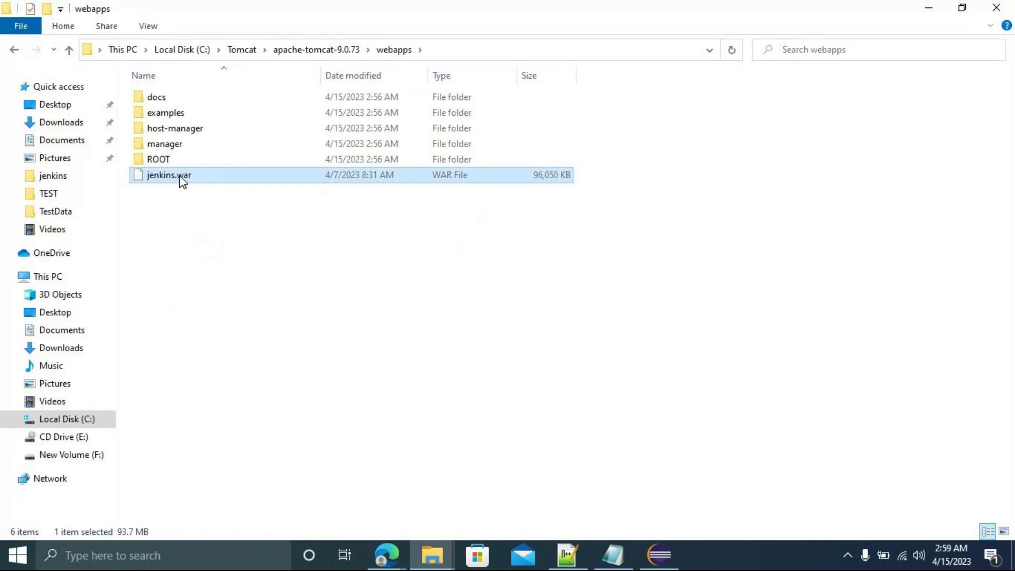
key(Delete)
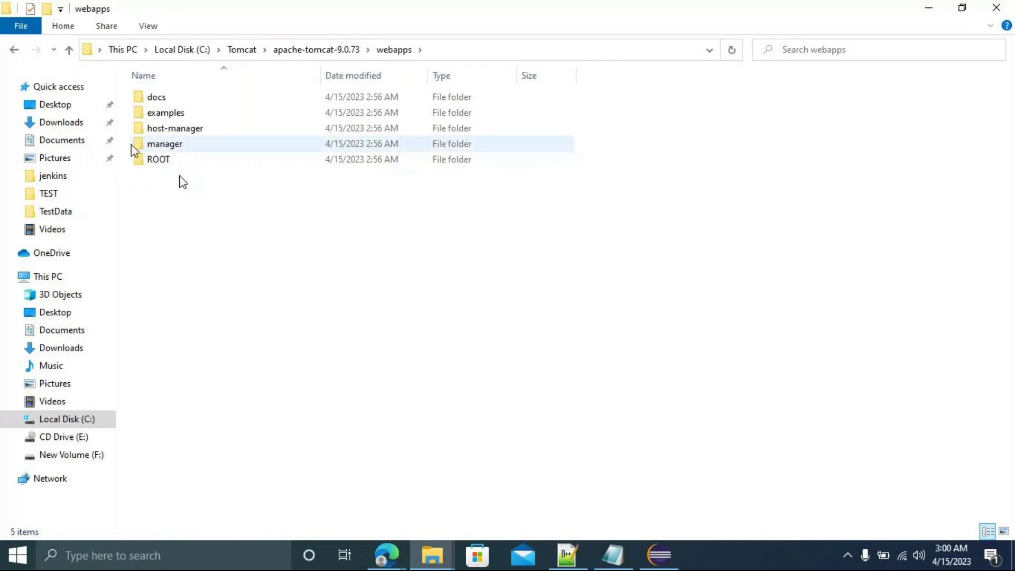
Reopen conf/server.xml in Notepad++ to verify port 8083, then return to the apache-tomcat-9.0.73 folder.
click(14, 49)
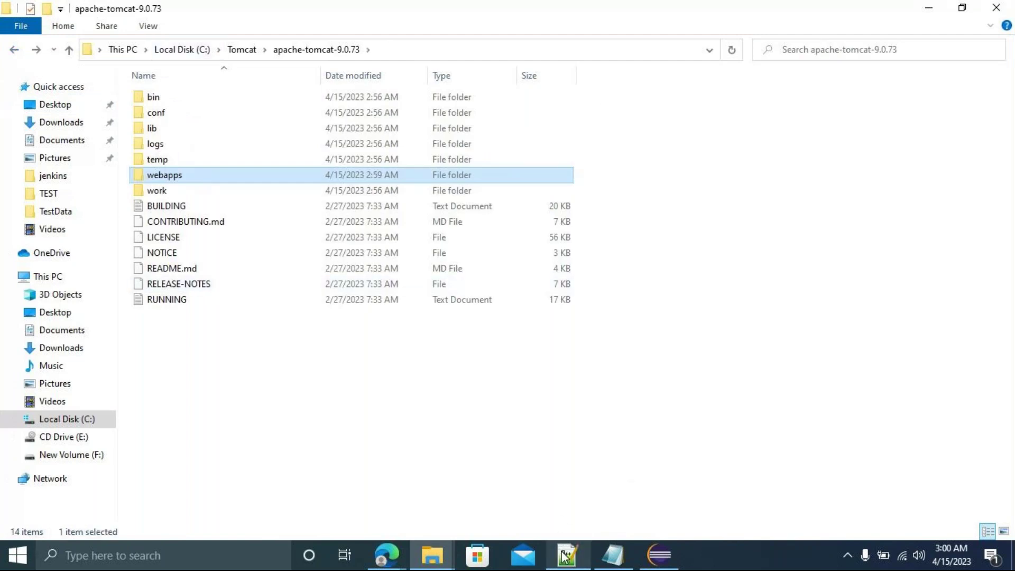
double_click(168, 113)
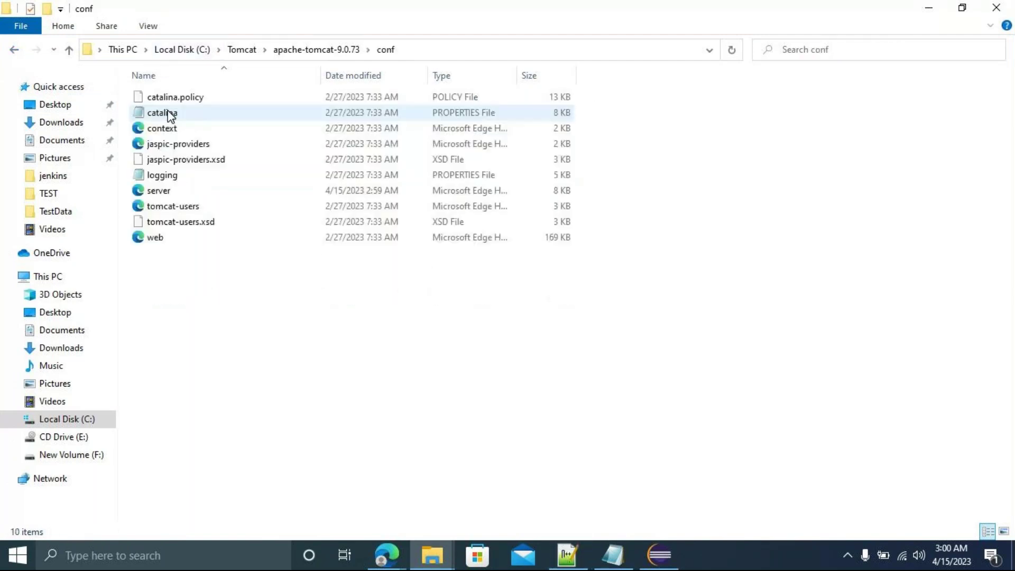
click(170, 193)
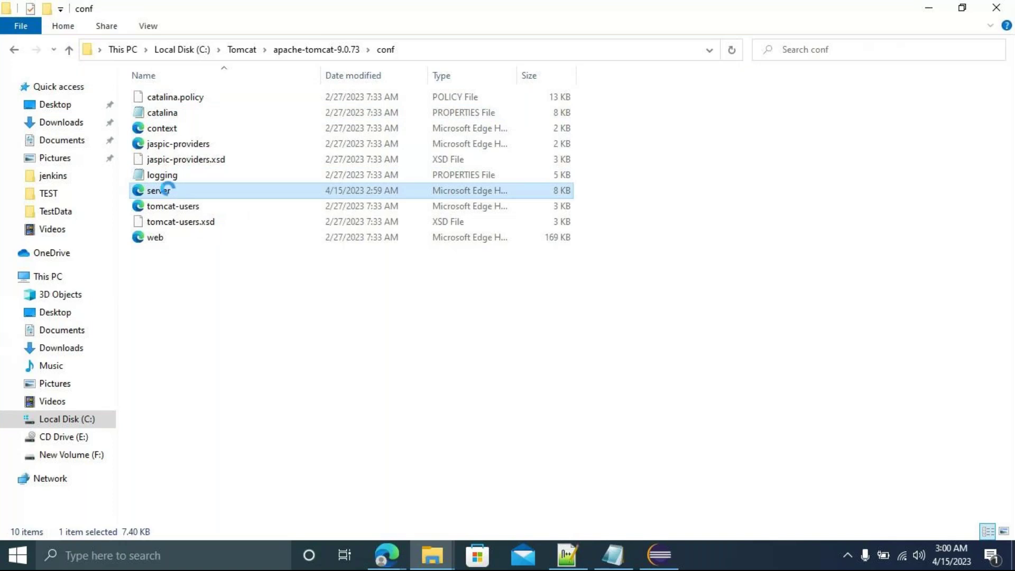
right_click(170, 193)
click(226, 226)
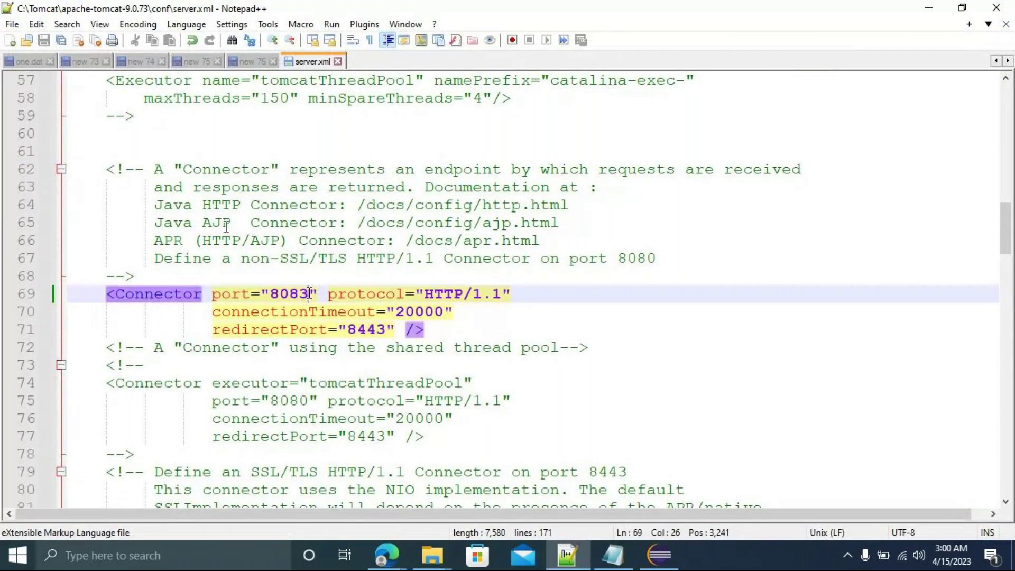
click(926, 13)
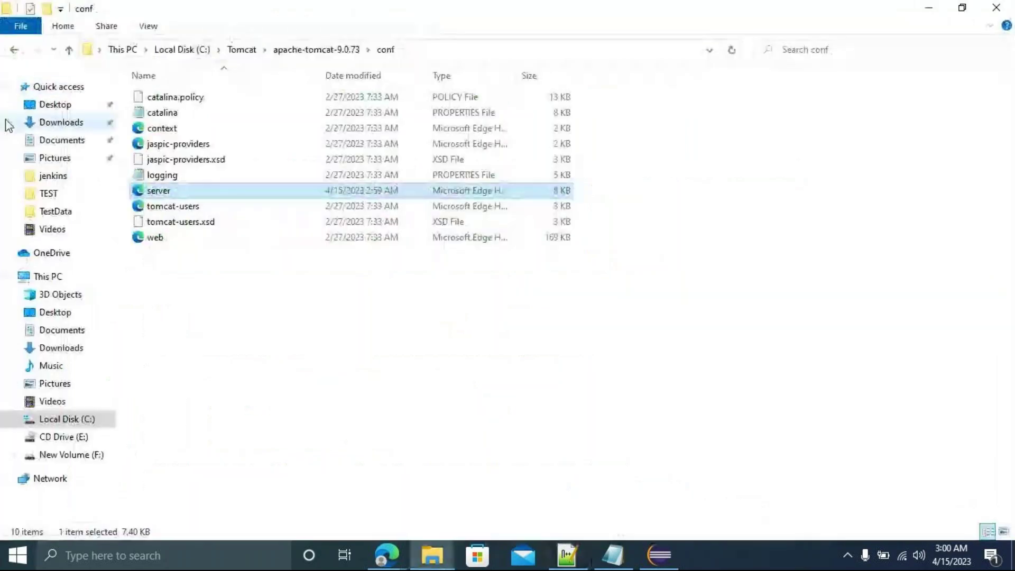
click(15, 52)
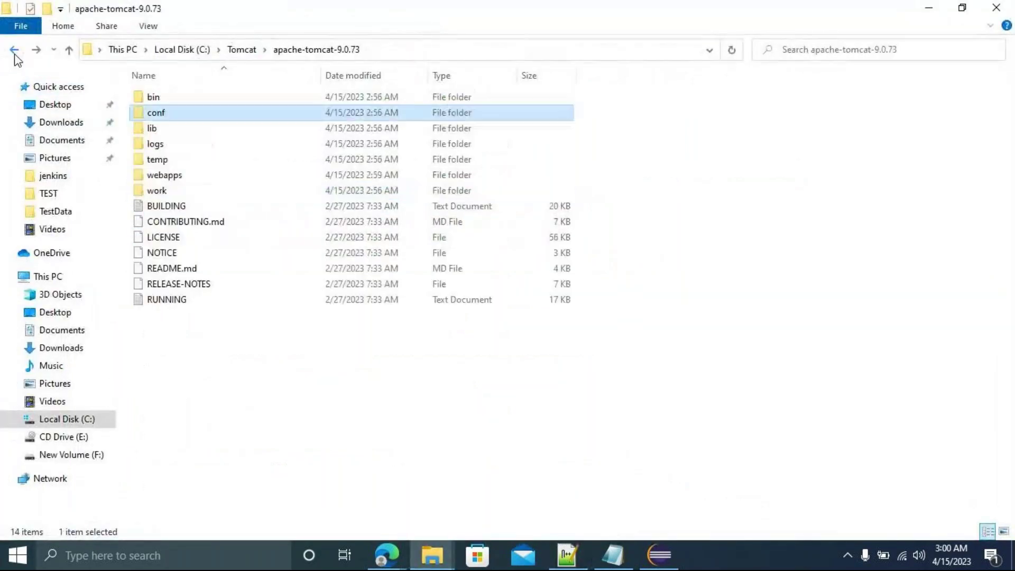
Open Tomcat's bin folder and look over the startup and tomcat-juli files.
double_click(162, 102)
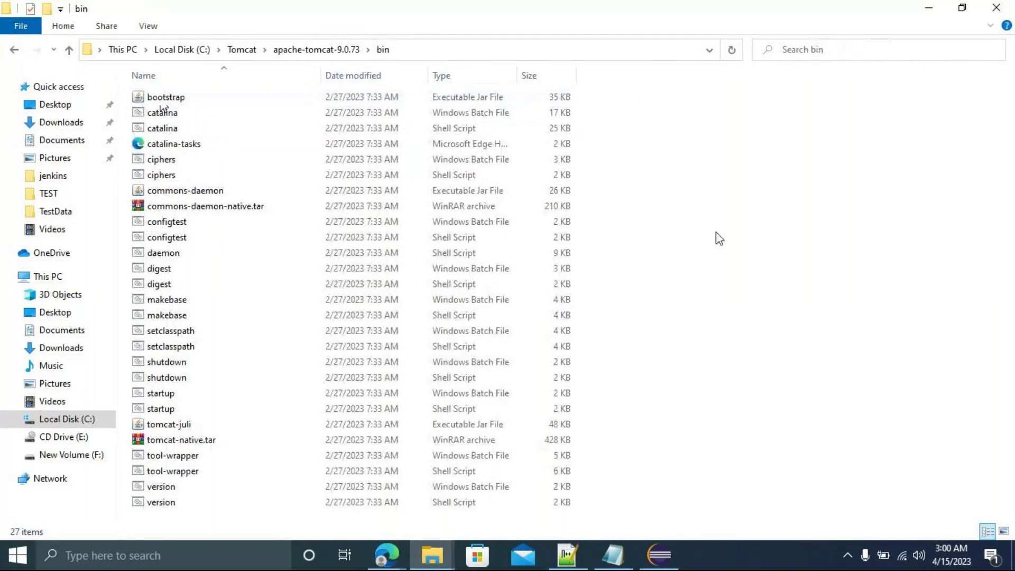
click(162, 393)
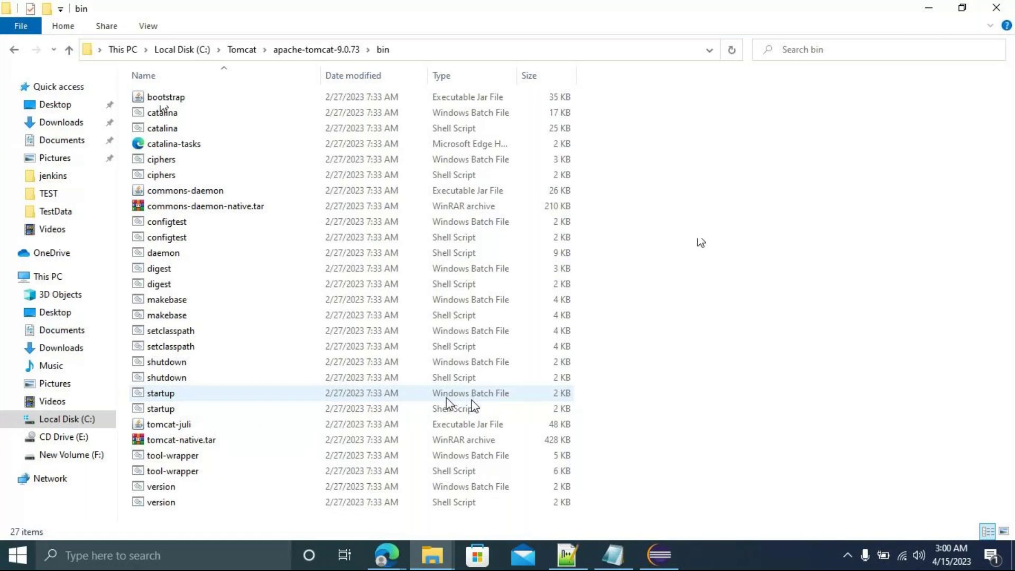
click(366, 426)
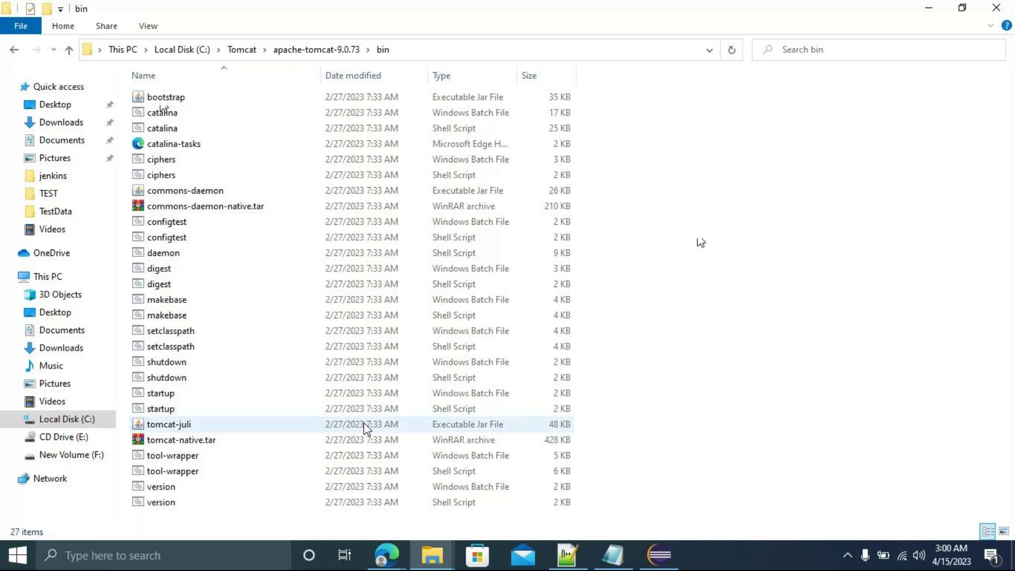
click(447, 412)
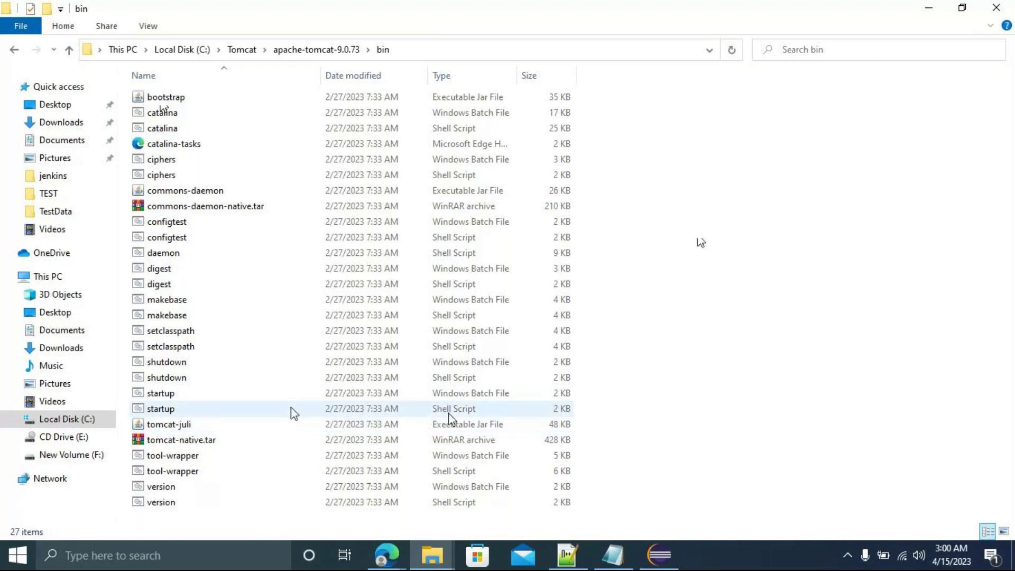
click(174, 423)
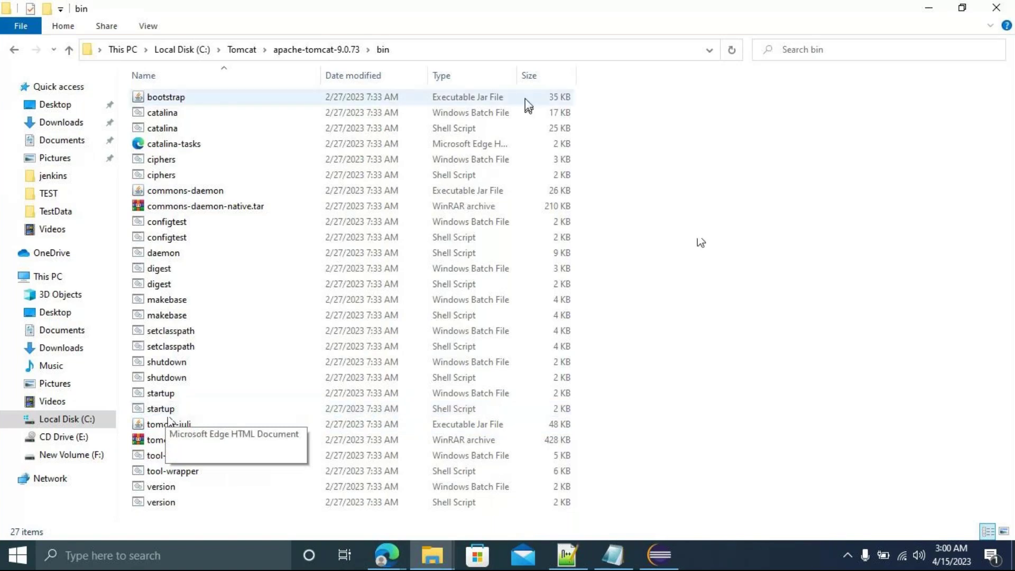
click(436, 50)
Open a Command Prompt in the bin folder with cmd and run startup.bat to launch Tomcat.
text(c)
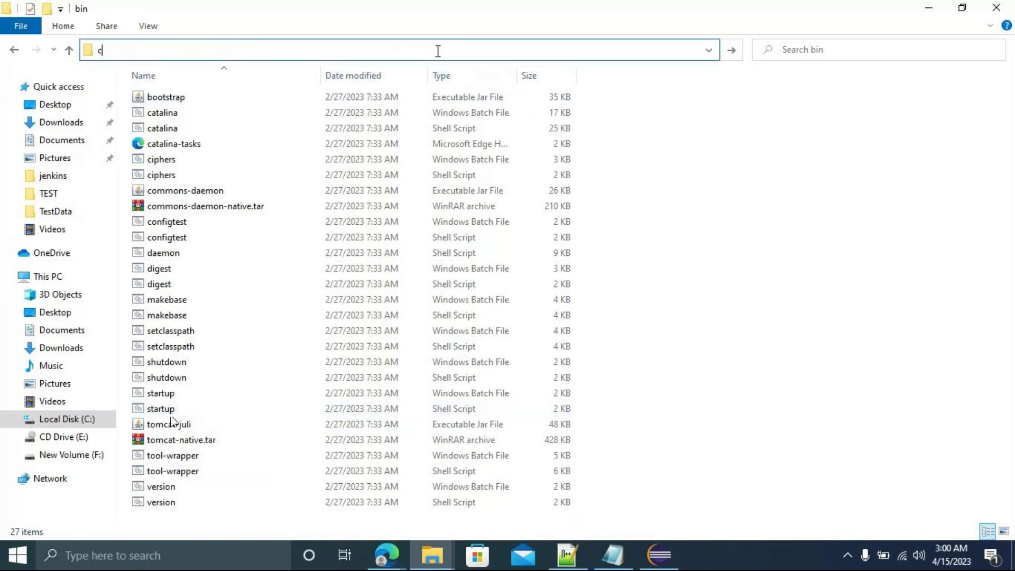
text(md.exe)
key(Return)
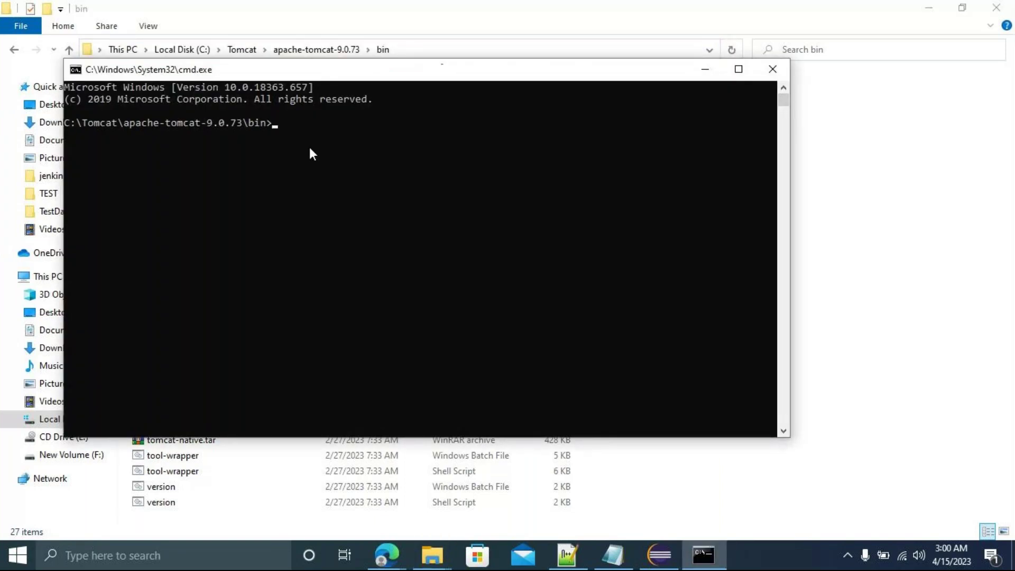
drag(319, 74, 594, 127)
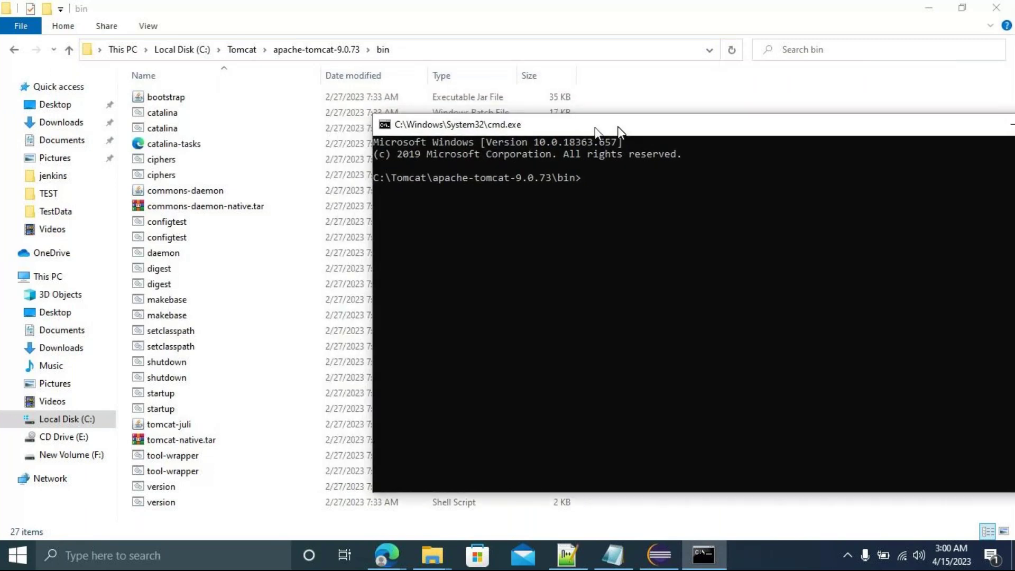
text(startup.bat)
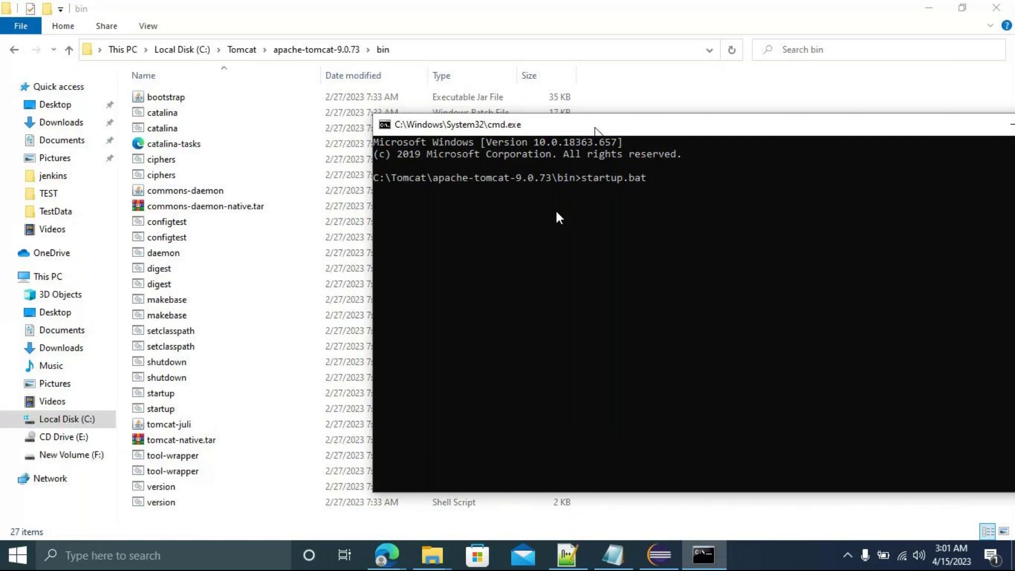
key(Return)
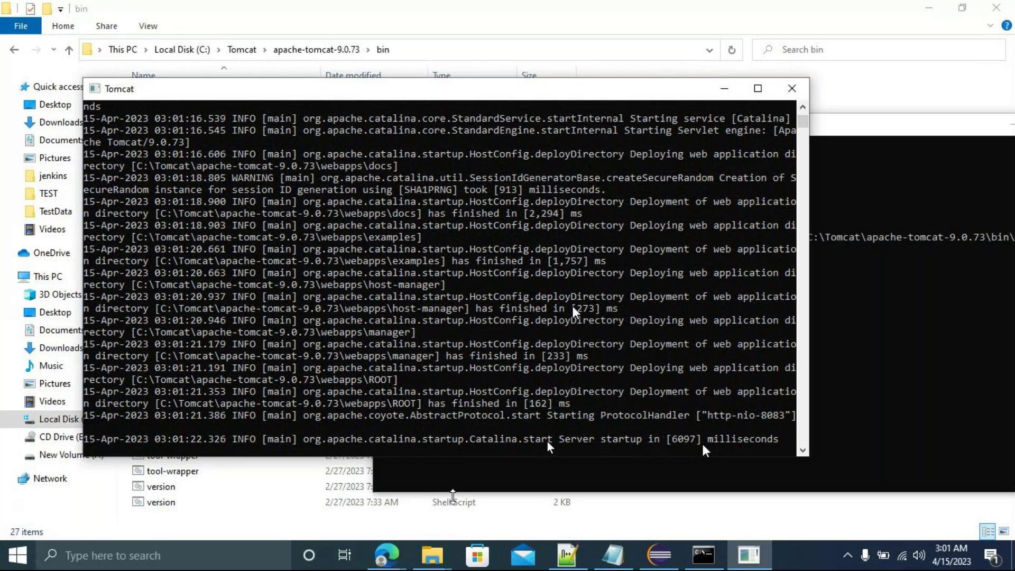
mouse_move(391, 560)
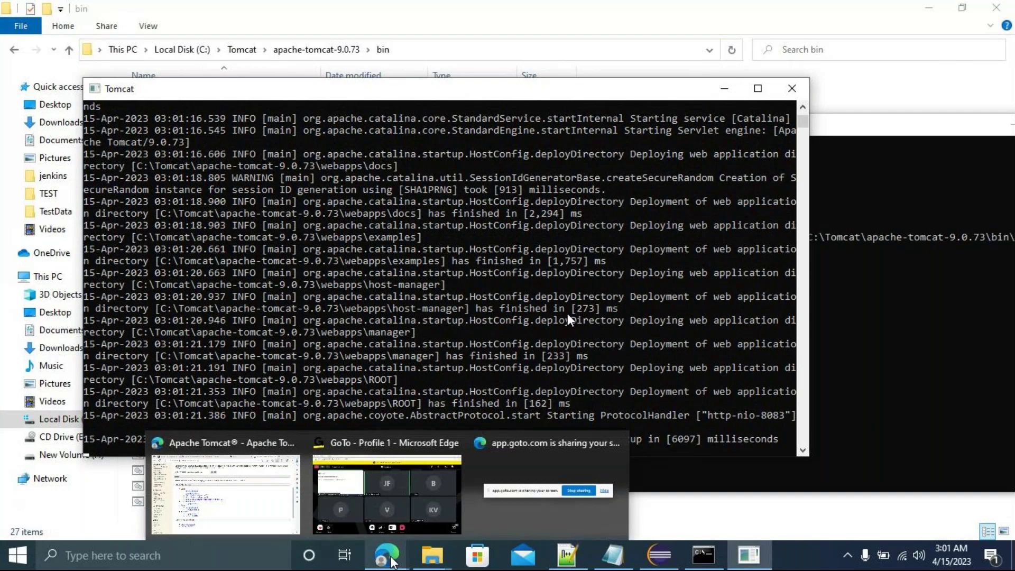
click(226, 491)
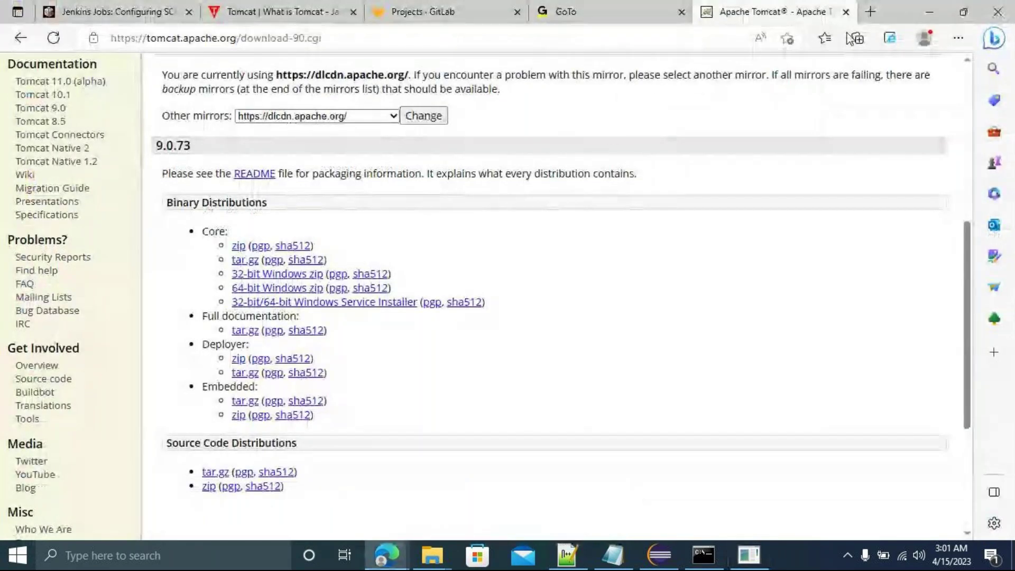
Load localhost:8083 in a new Edge tab.
click(870, 13)
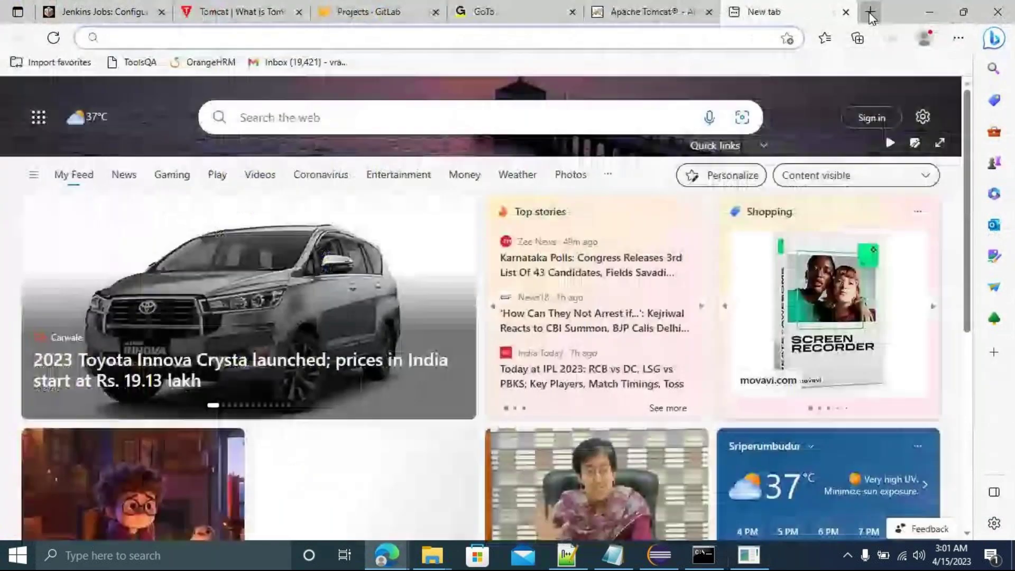
text(localho)
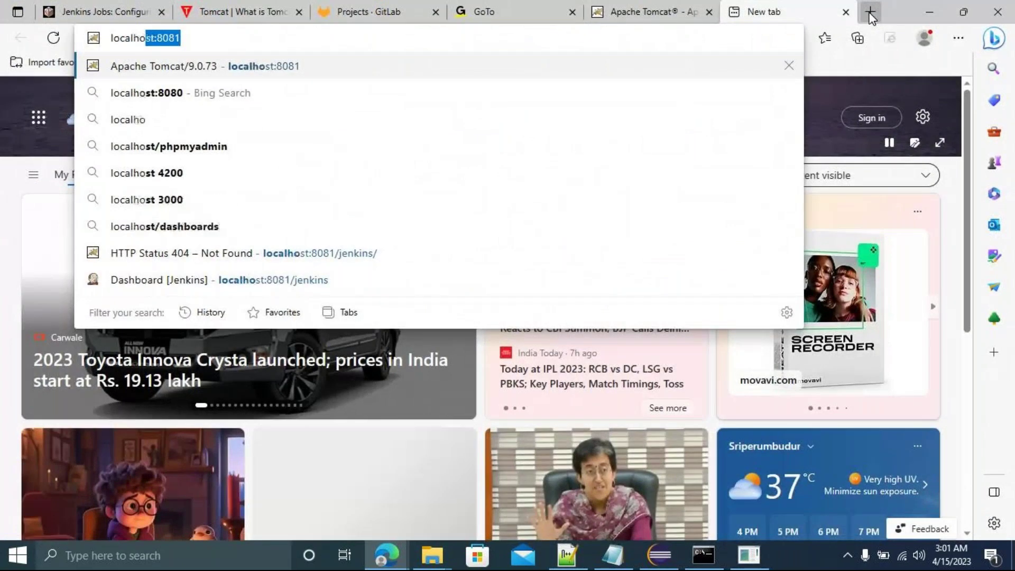
text(st)
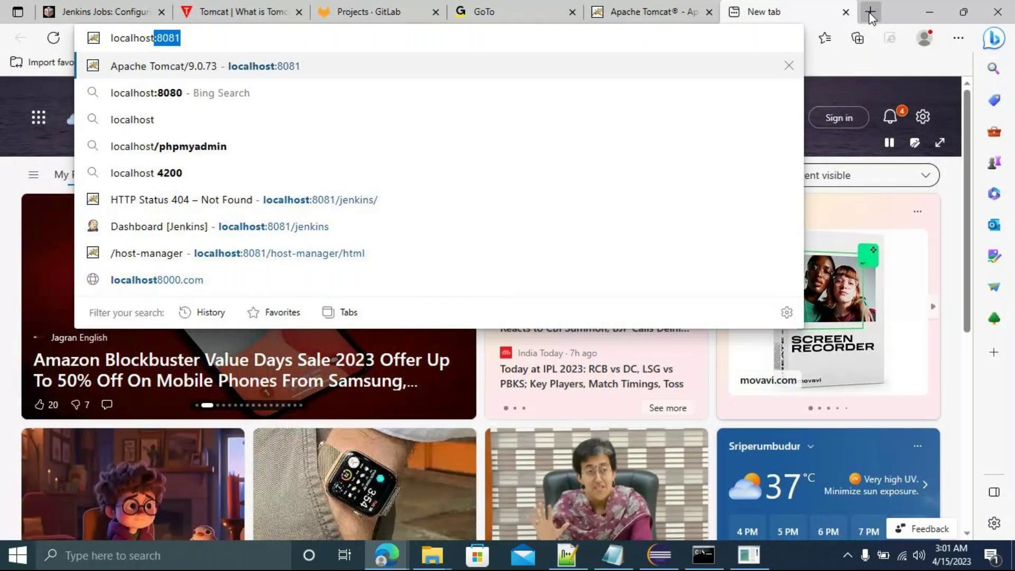
text(:)
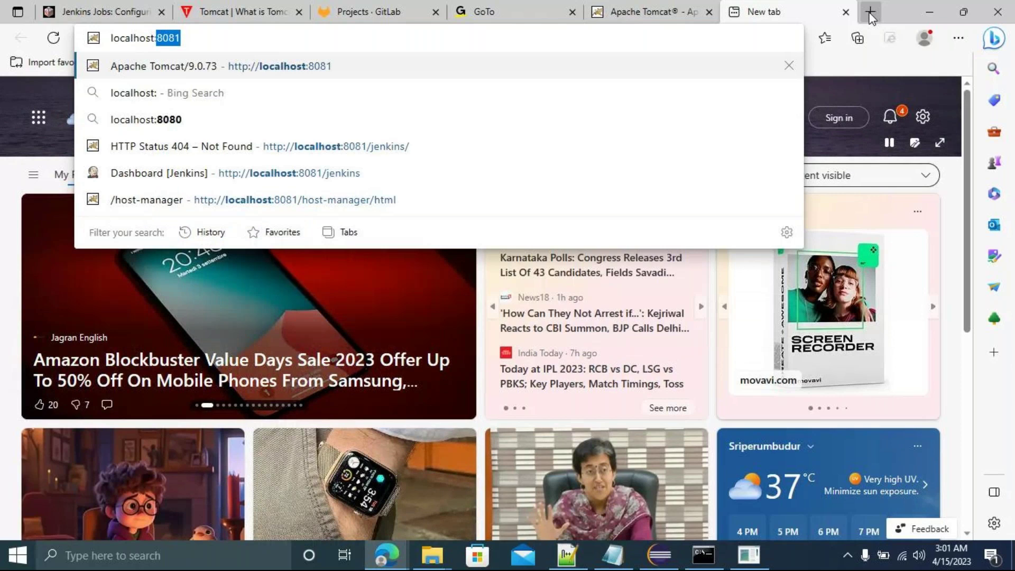
text(80)
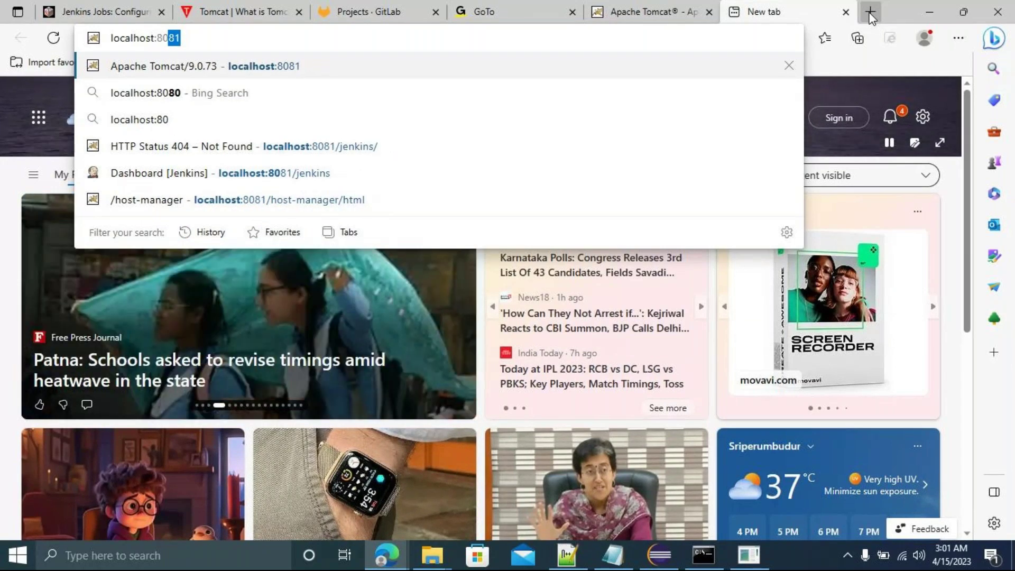
text(83)
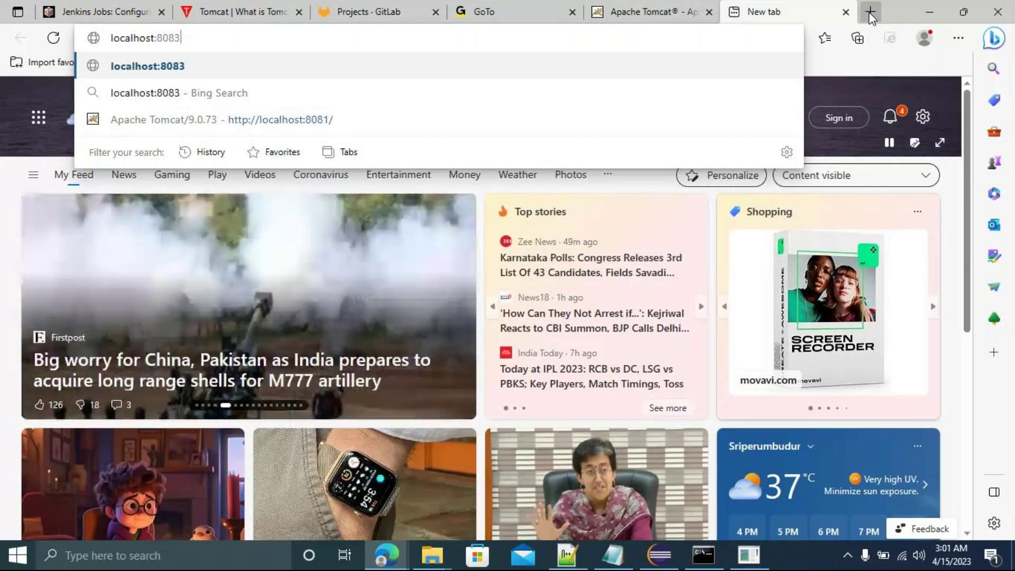
key(Return)
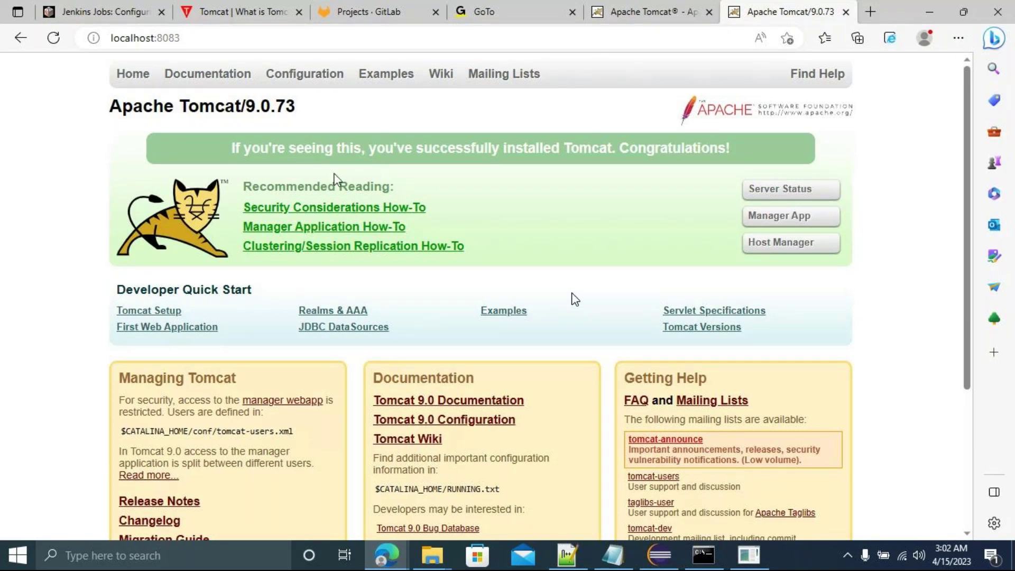
click(765, 217)
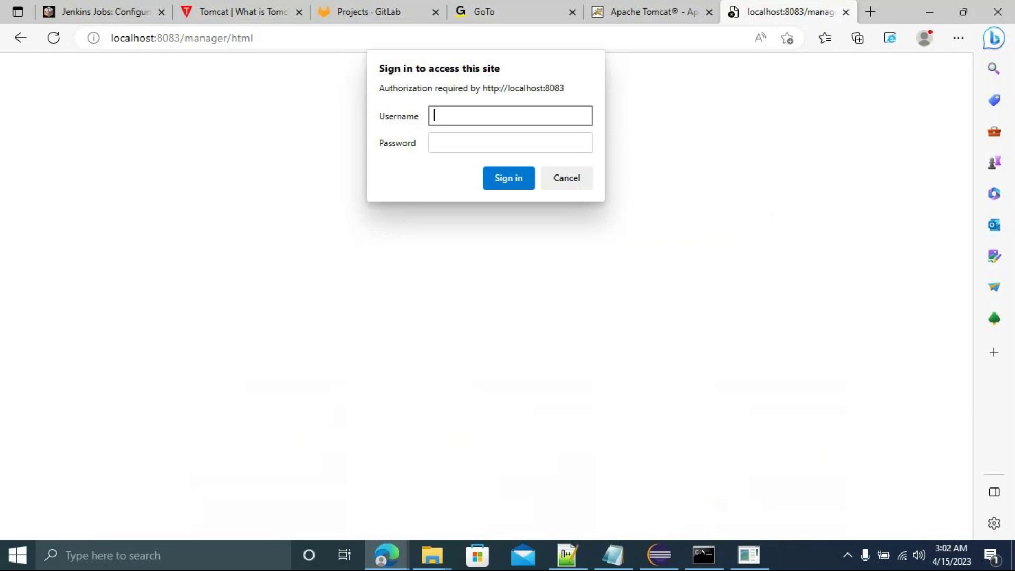
click(19, 38)
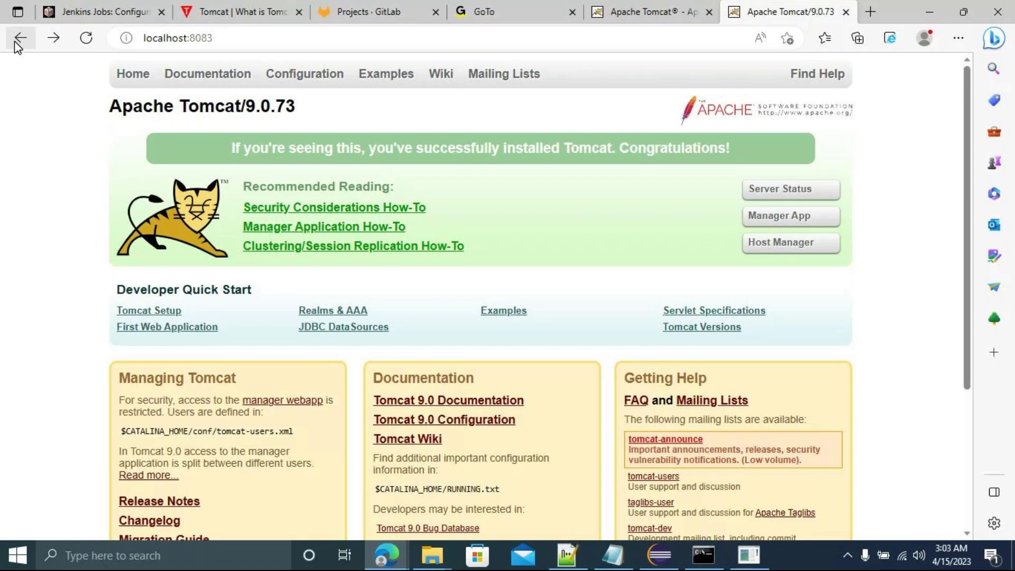
click(761, 219)
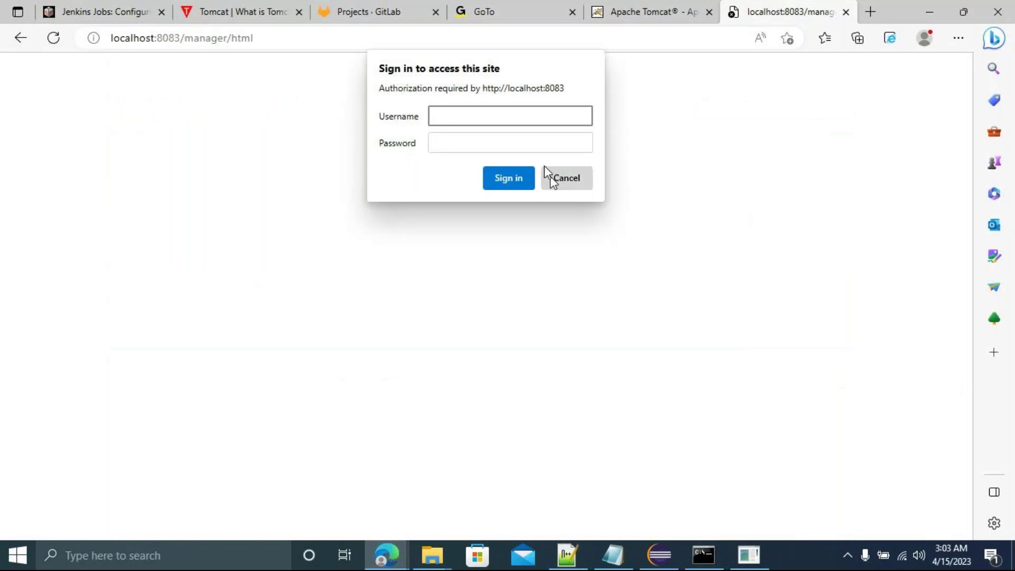
click(569, 180)
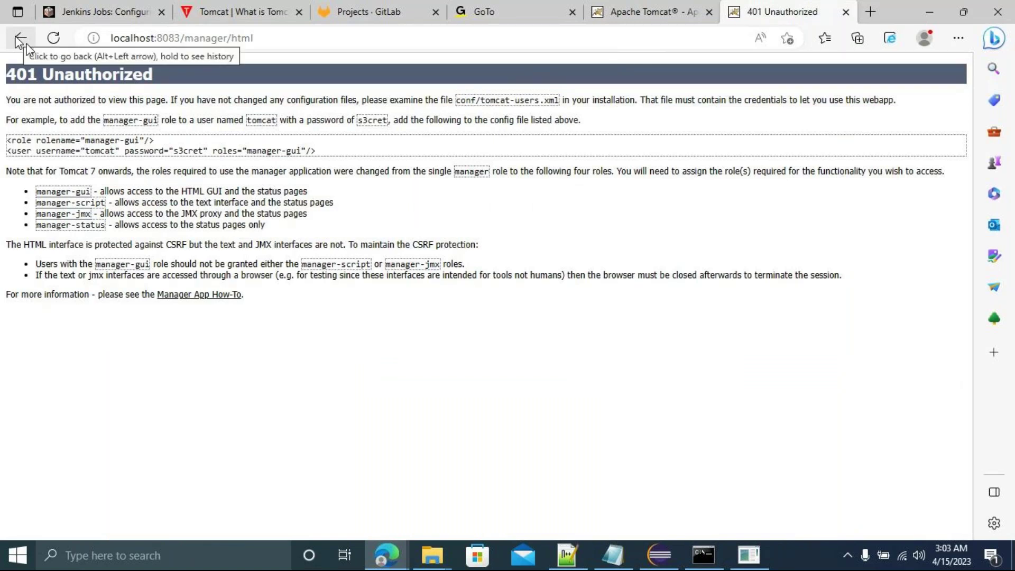
click(19, 41)
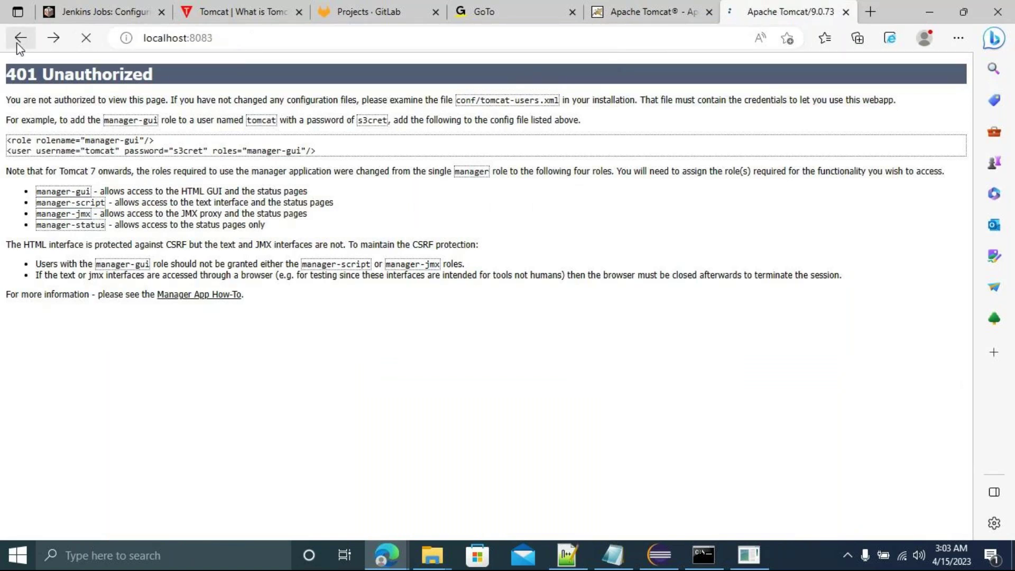
click(783, 247)
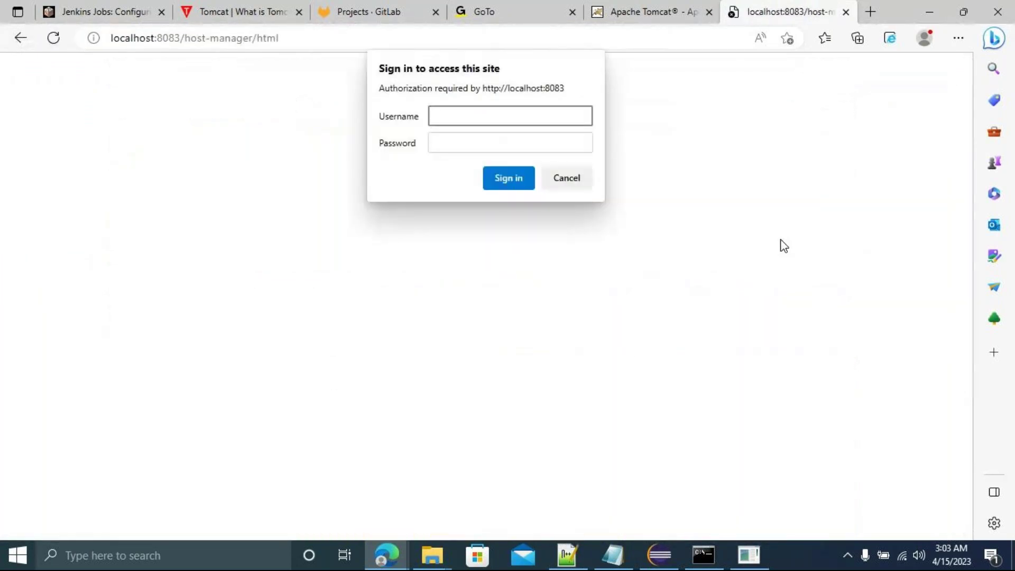
text(df)
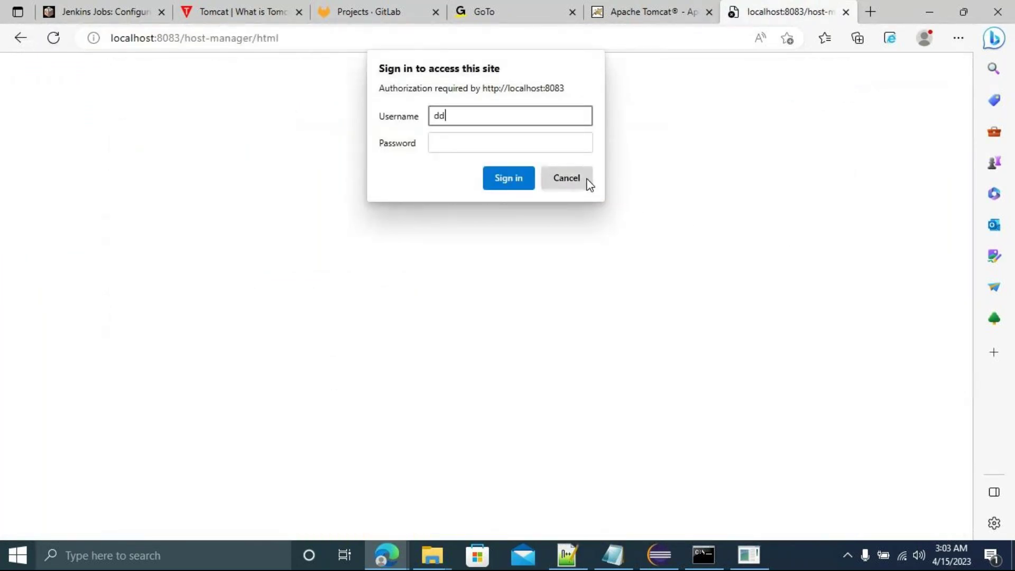
click(508, 179)
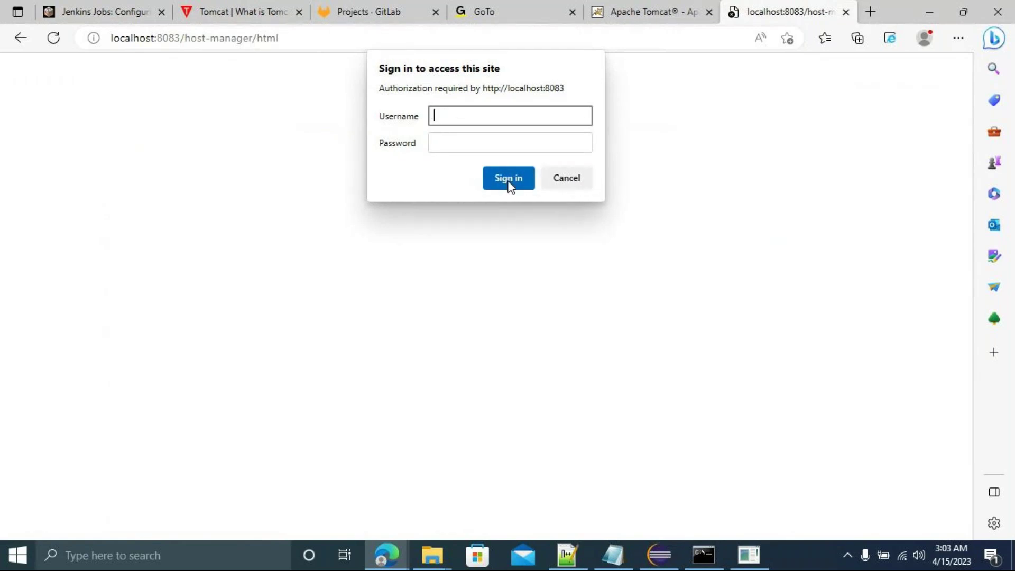
click(560, 181)
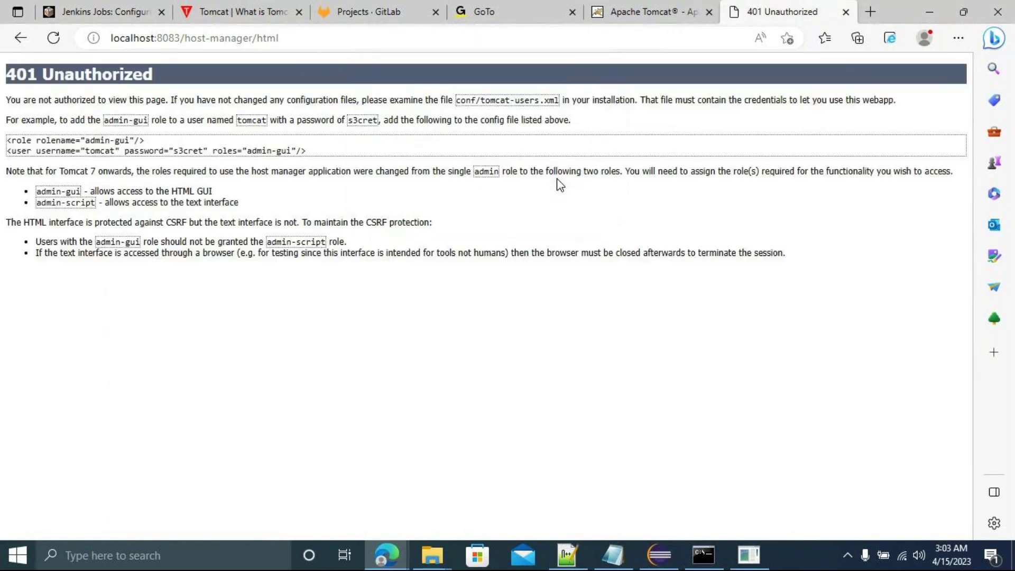
click(21, 43)
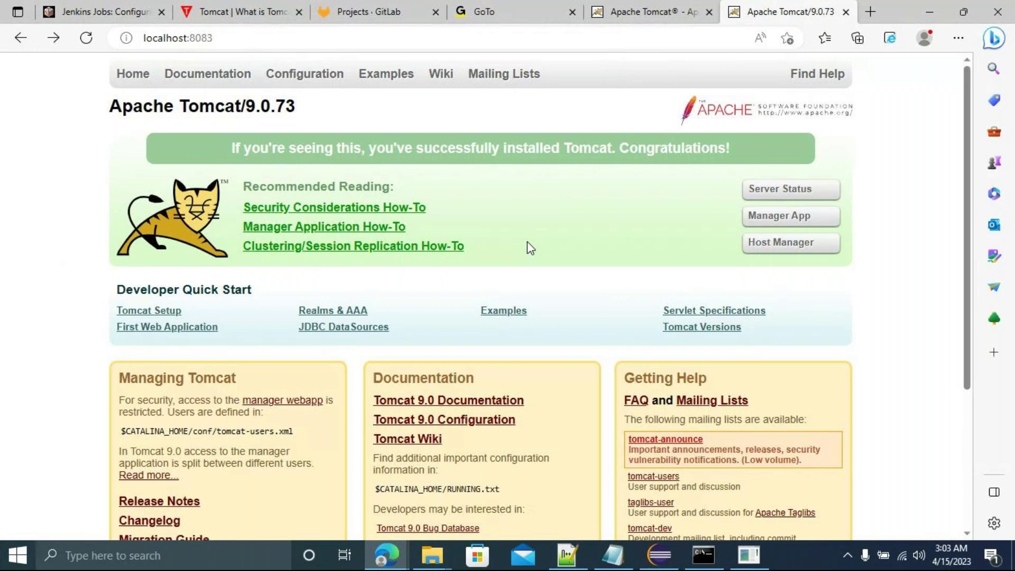
Run shutdown.bat at the bin folder's Command Prompt to stop Tomcat.
mouse_move(703, 554)
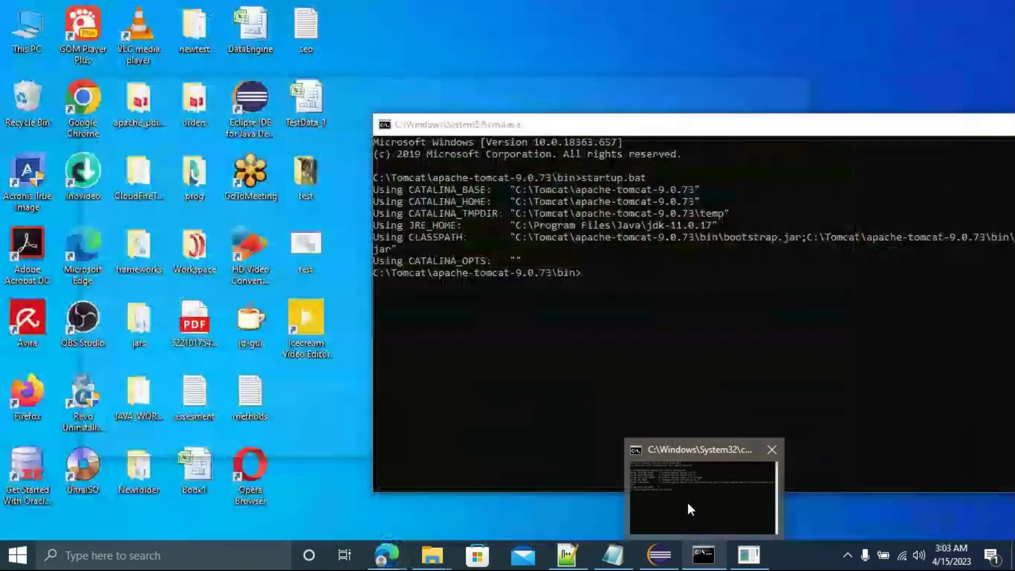
click(687, 500)
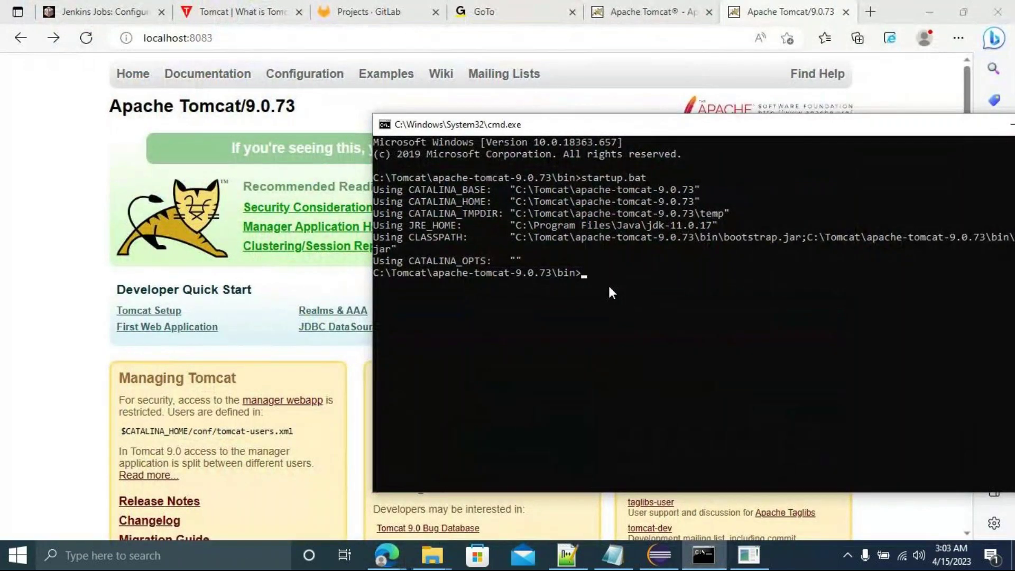
text(shutdown.bat)
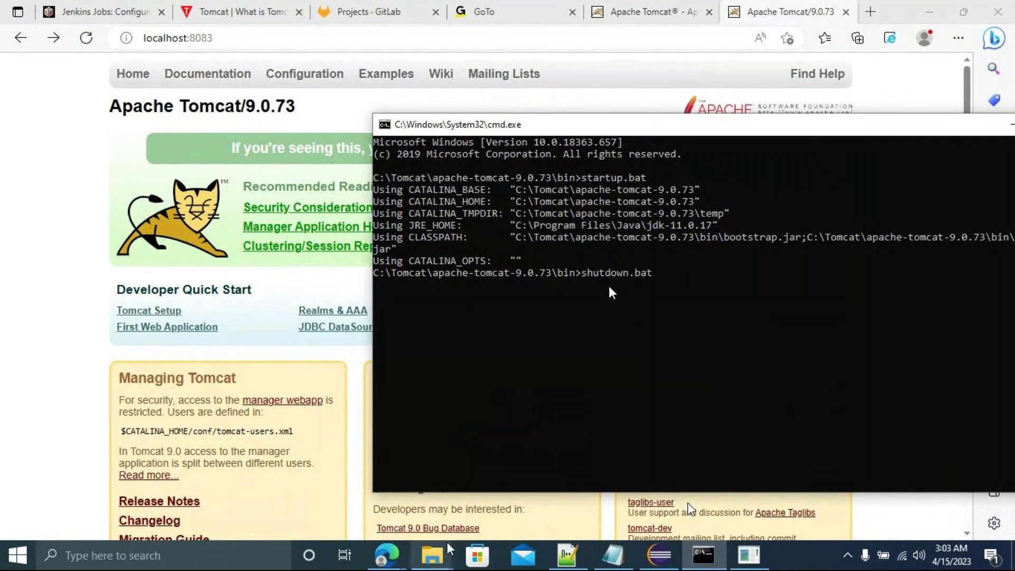
mouse_move(437, 555)
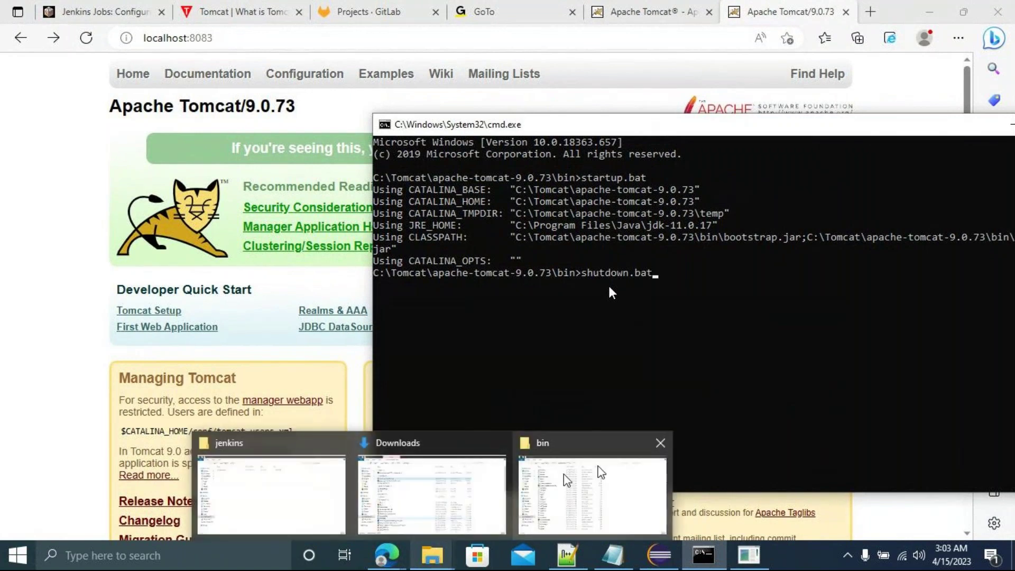
click(613, 502)
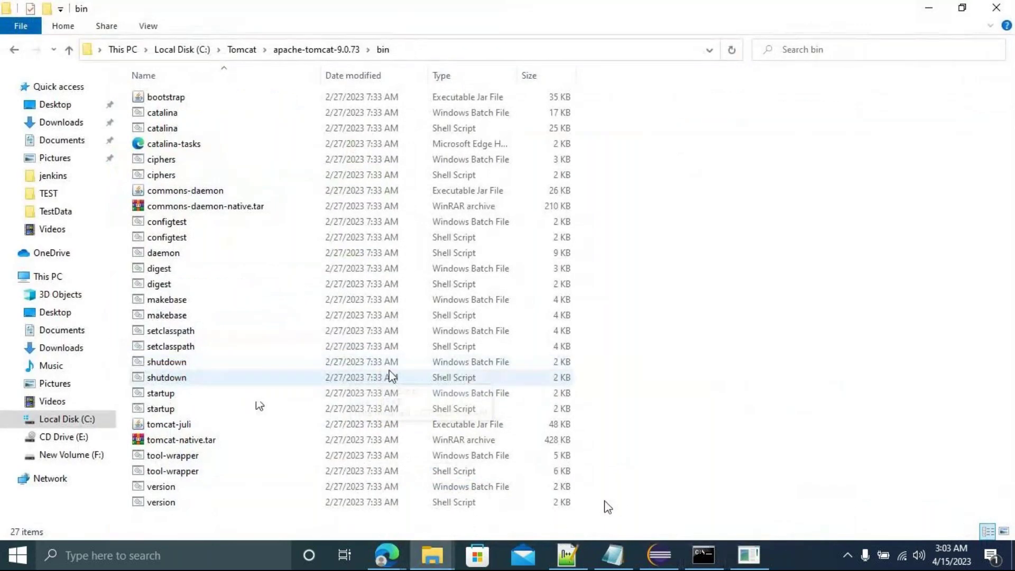
click(703, 555)
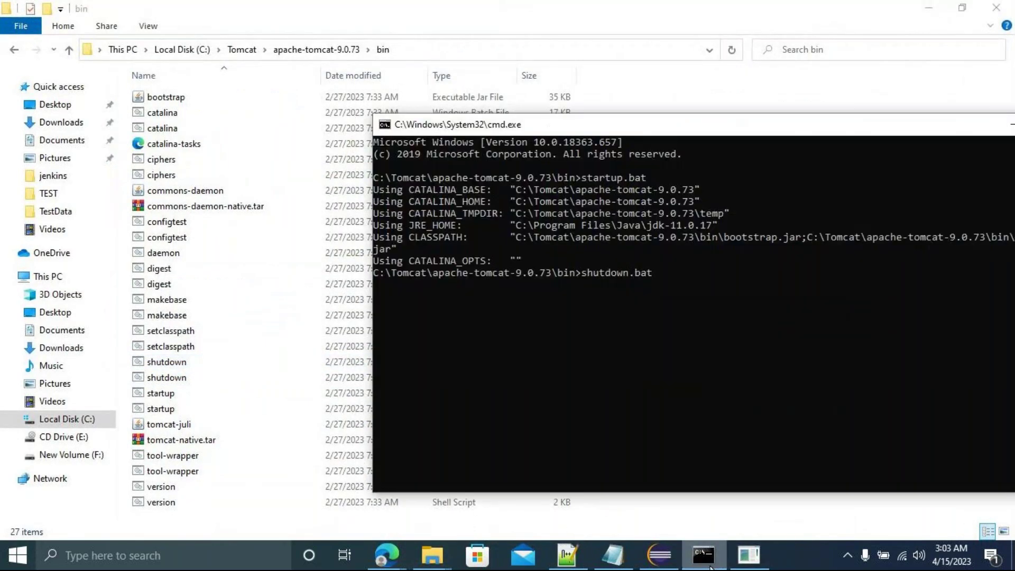
key(Return)
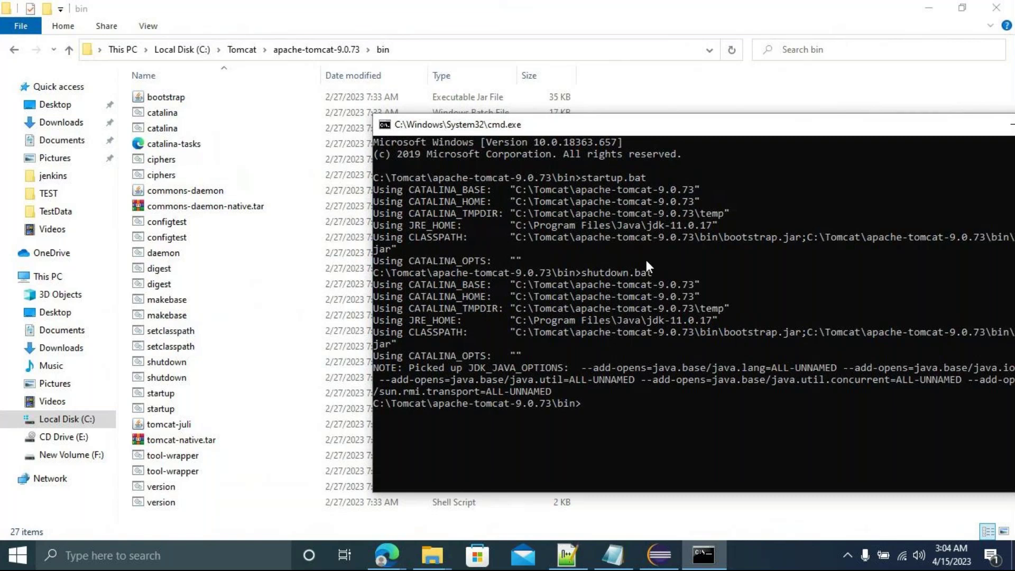
drag(582, 129, 449, 127)
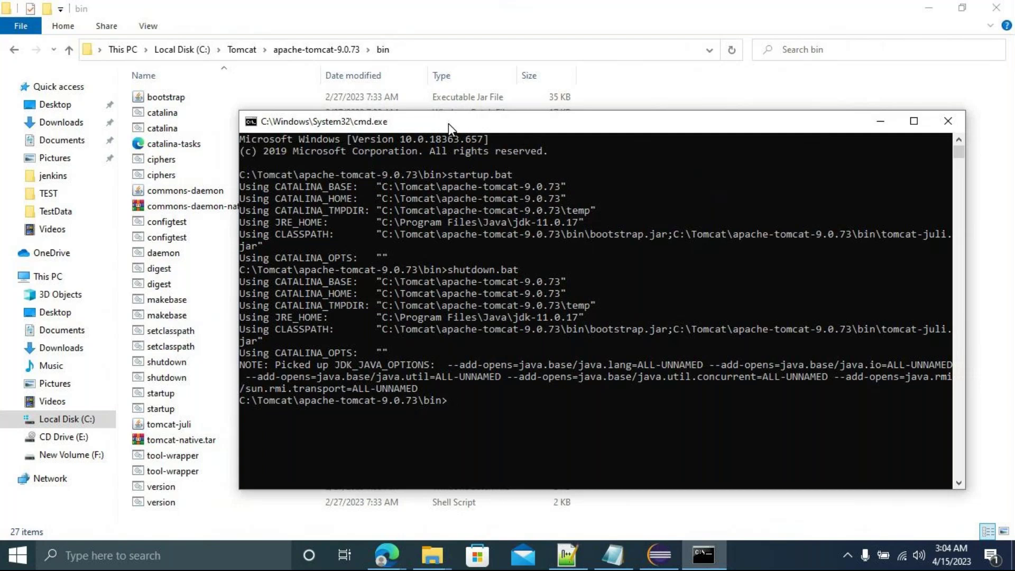
Go from bin to the conf folder and open tomcat-users.xml in Notepad++.
click(15, 51)
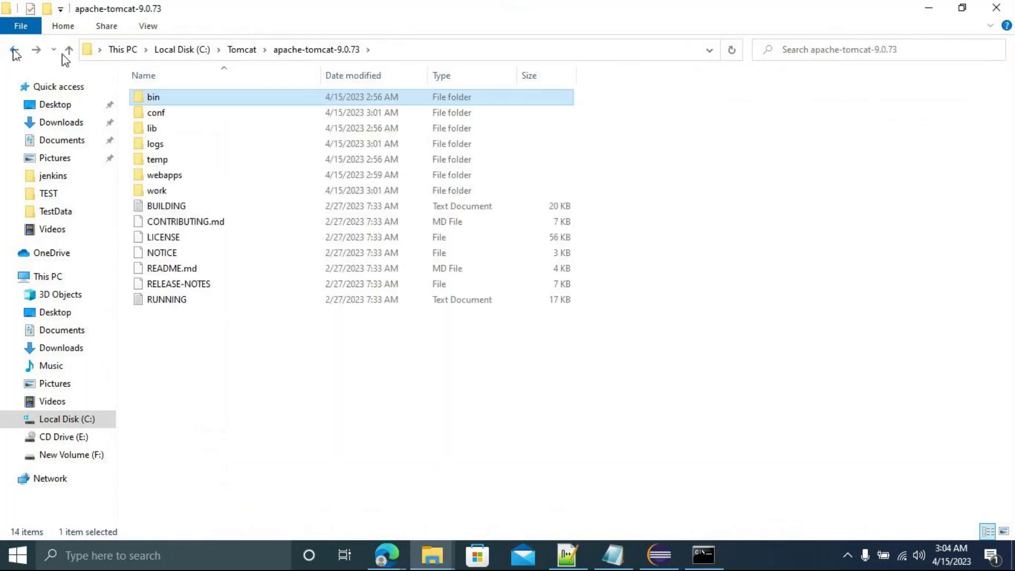
double_click(170, 113)
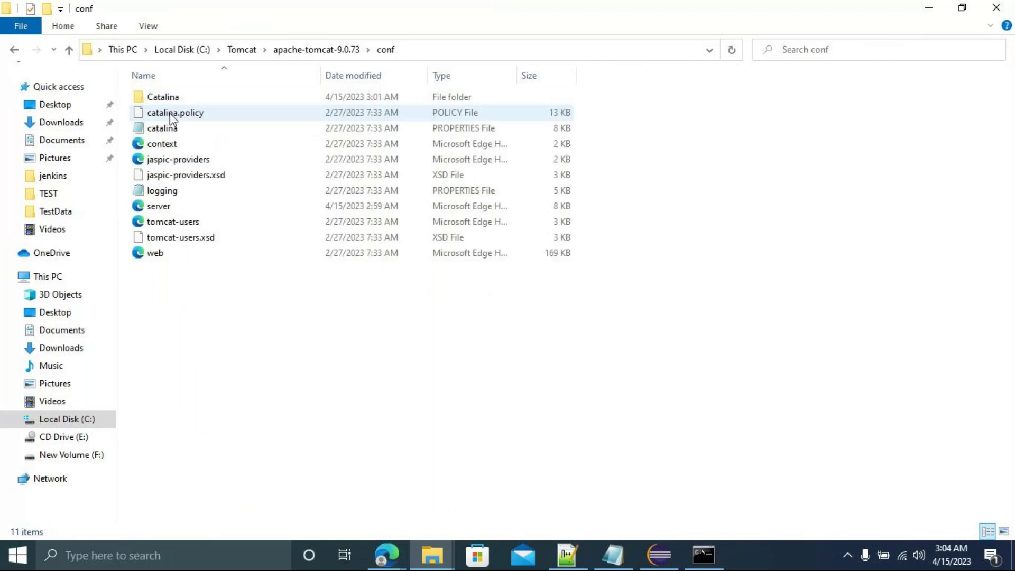
click(176, 227)
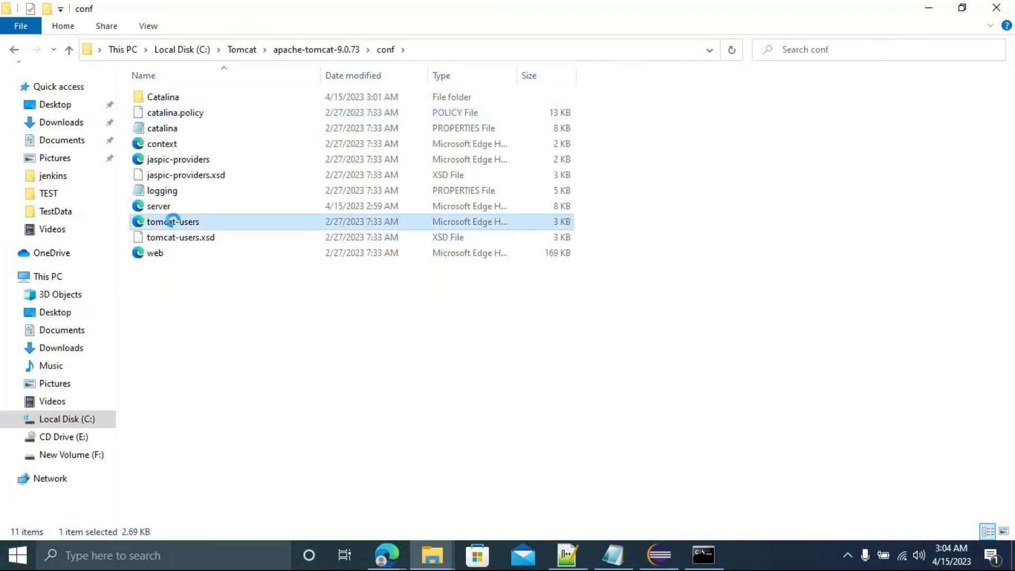
right_click(176, 226)
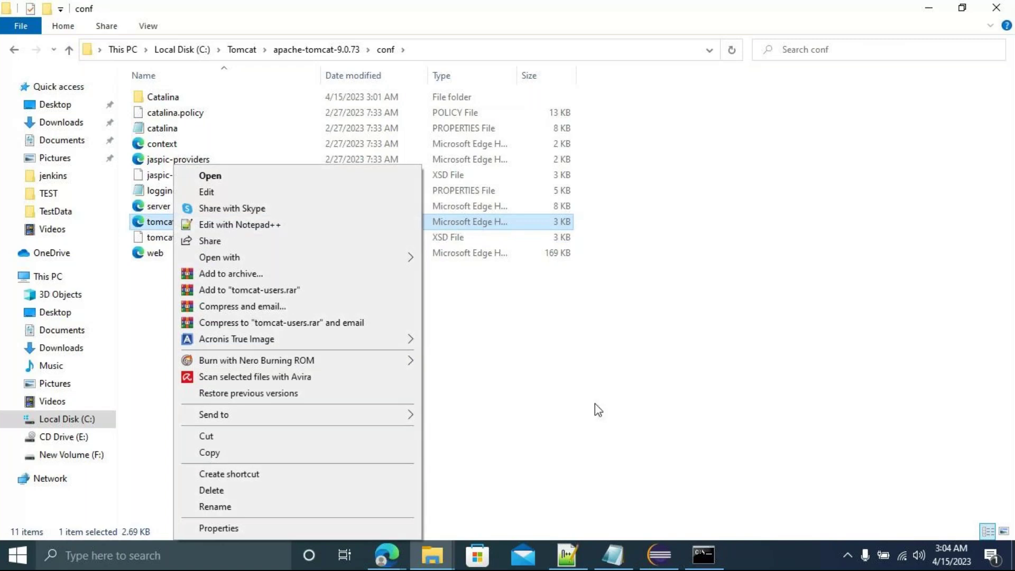
click(595, 406)
right_click(184, 226)
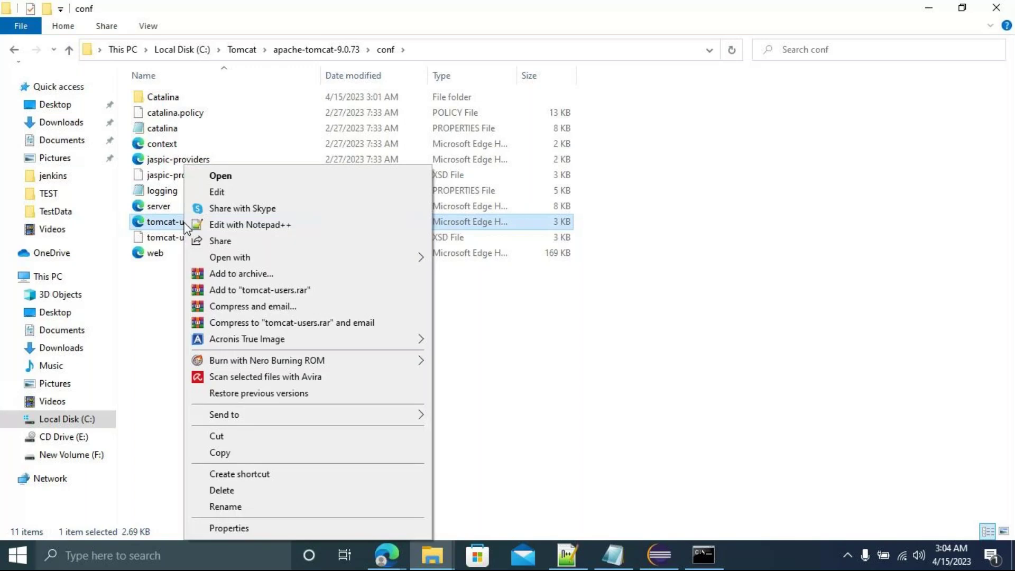
click(250, 226)
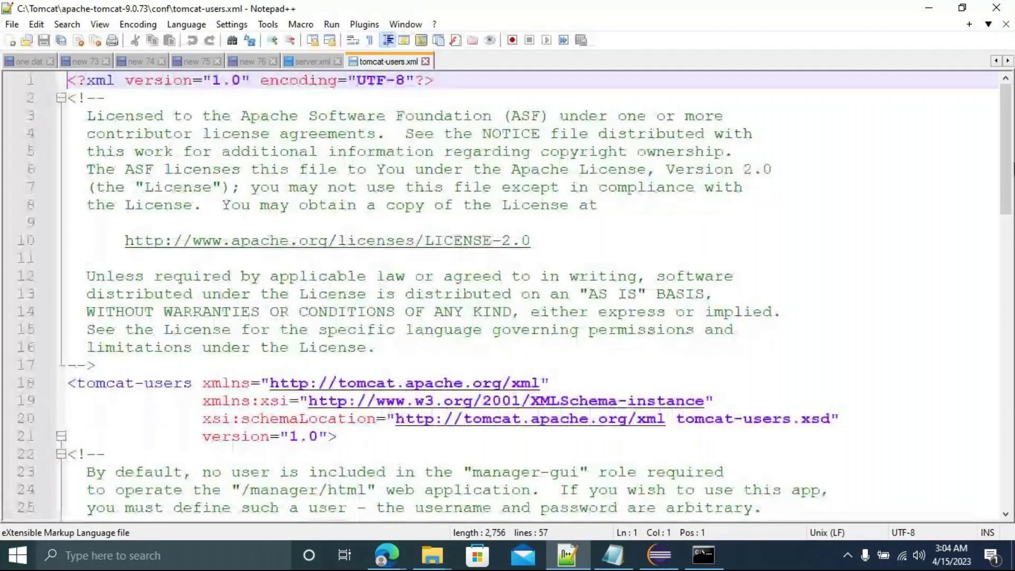
Paste a copy of the sample role and user lines below the comment block ending on line 55.
scroll(249, 222, down, 3)
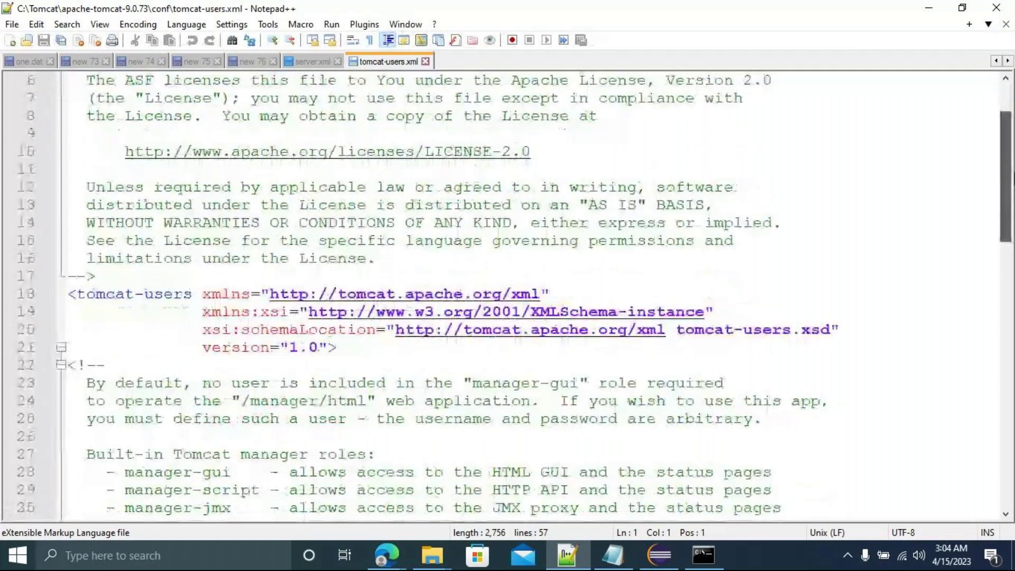
scroll(1005, 141, up, 3)
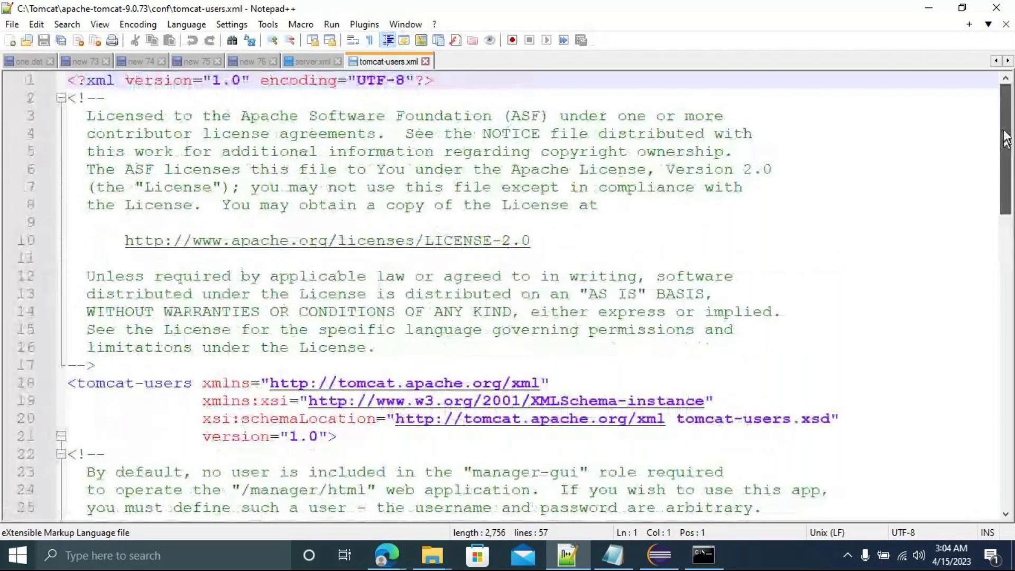
drag(1006, 141, 1012, 376)
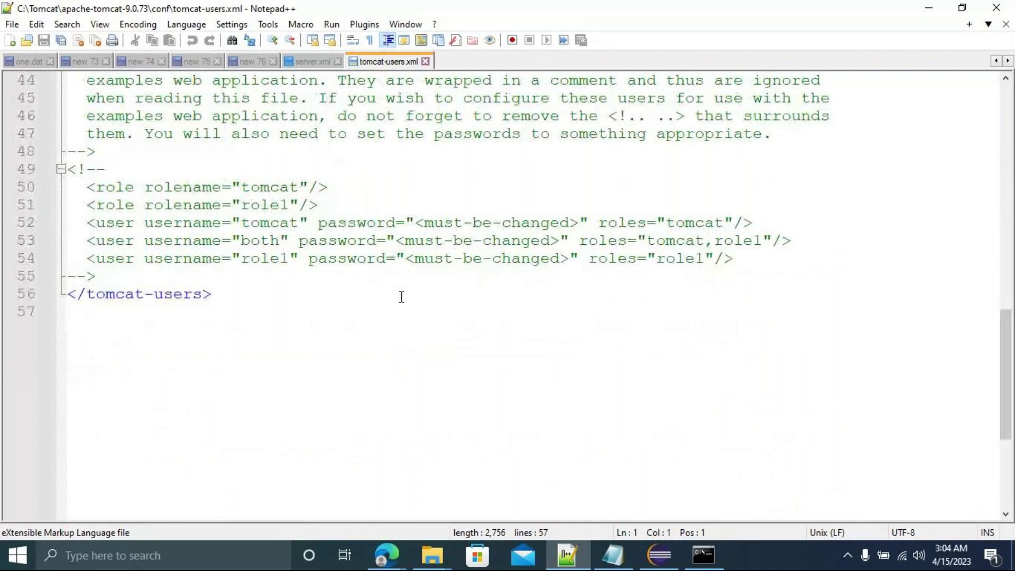
drag(105, 169, 69, 168)
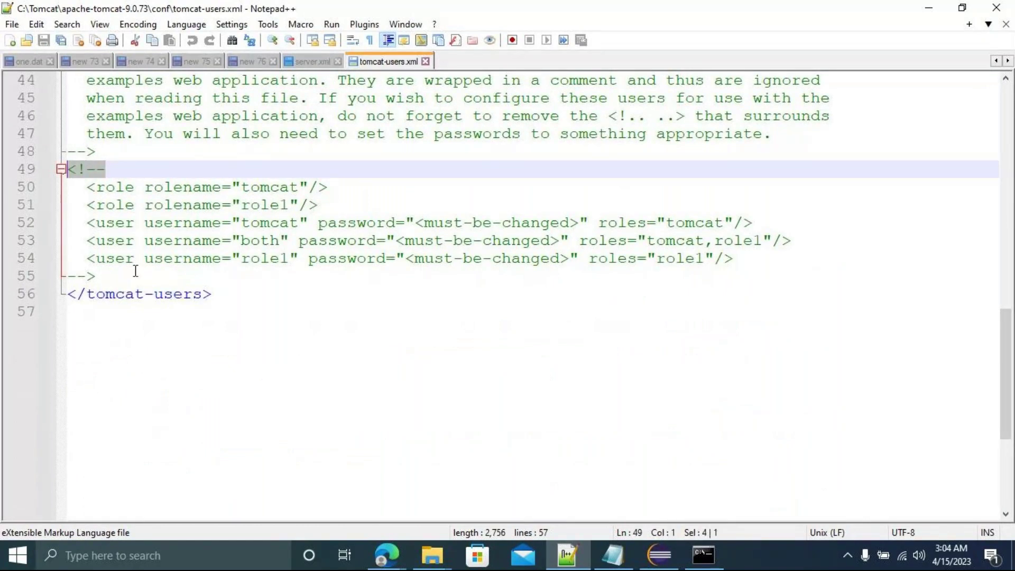
drag(87, 187, 771, 264)
key(ctrl+c)
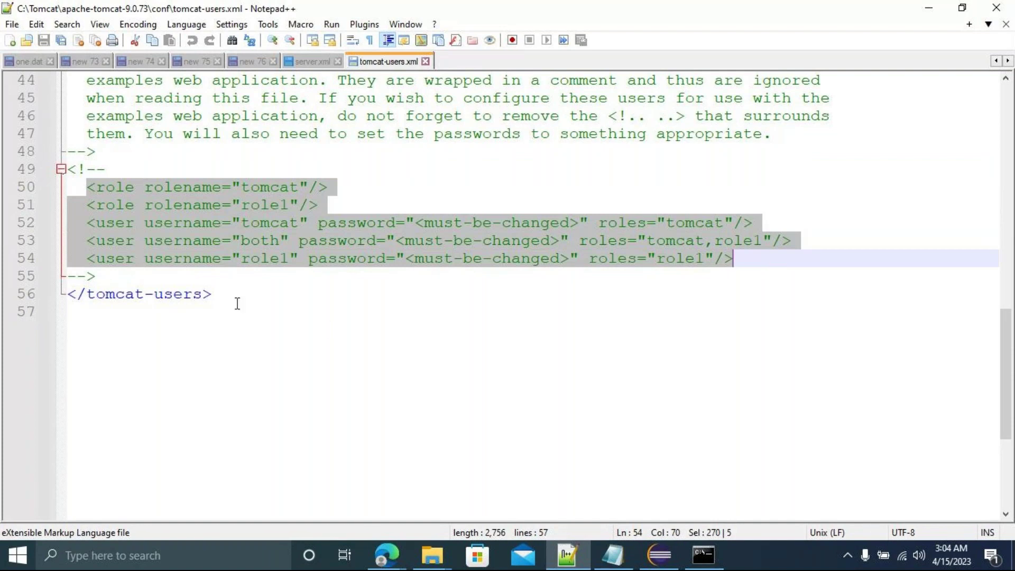
click(110, 279)
key(Return)
key(Return)
key(Return)
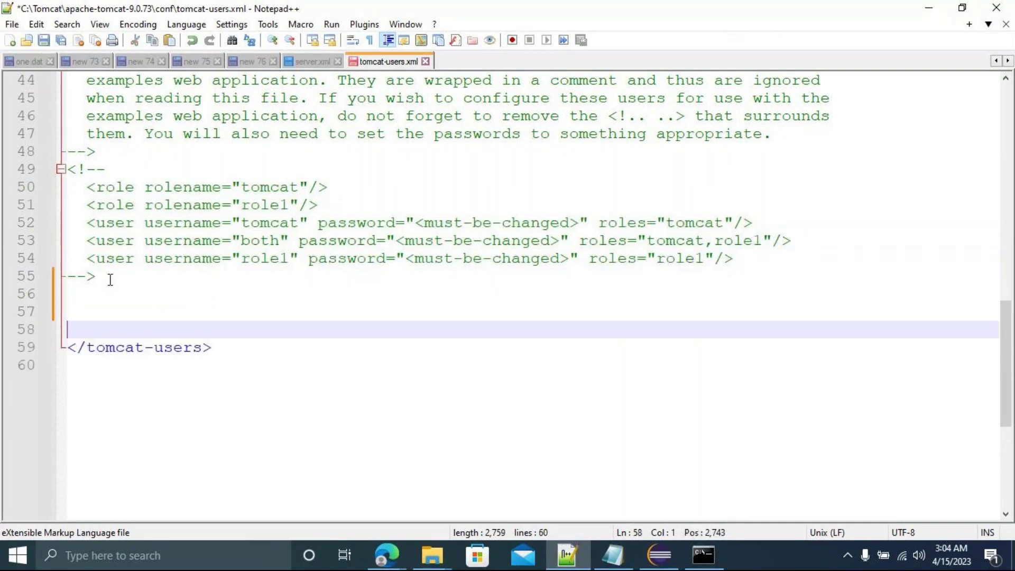
key(ctrl+v)
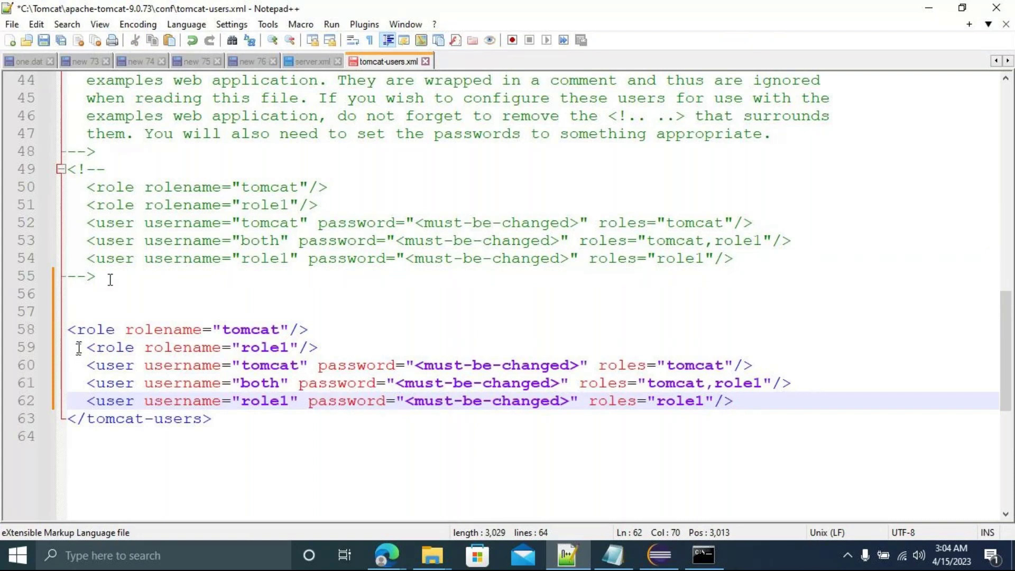
Delete the pasted tomcat and role1 user entries, keeping the 'both' user, and tidy blank lines.
drag(79, 348, 328, 350)
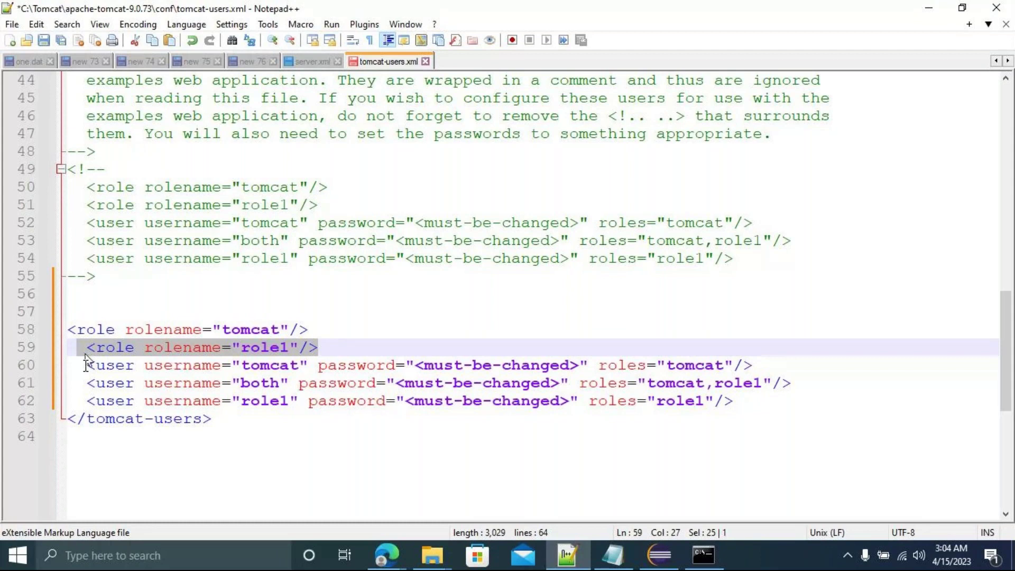
drag(87, 365, 763, 369)
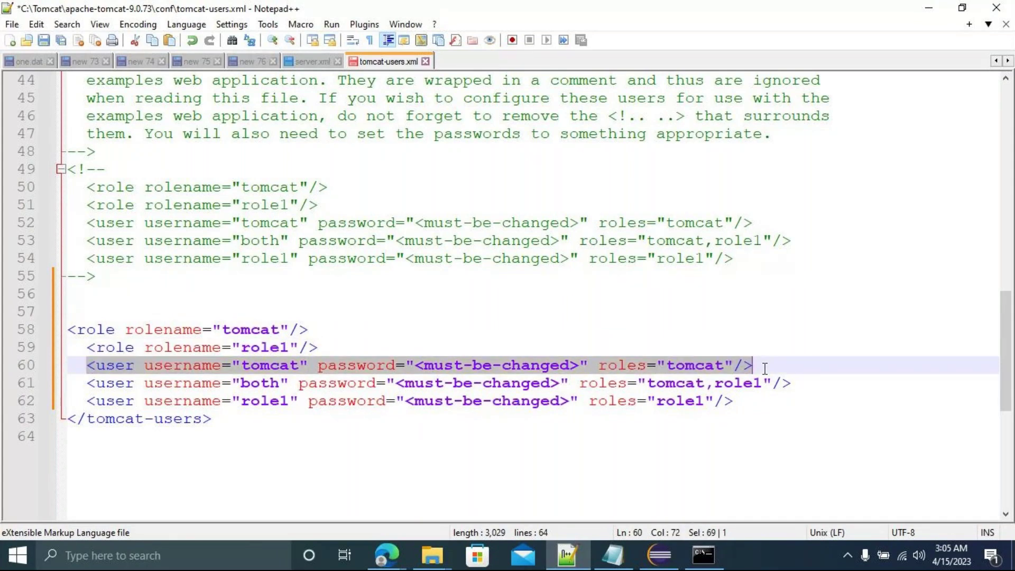
key(Delete)
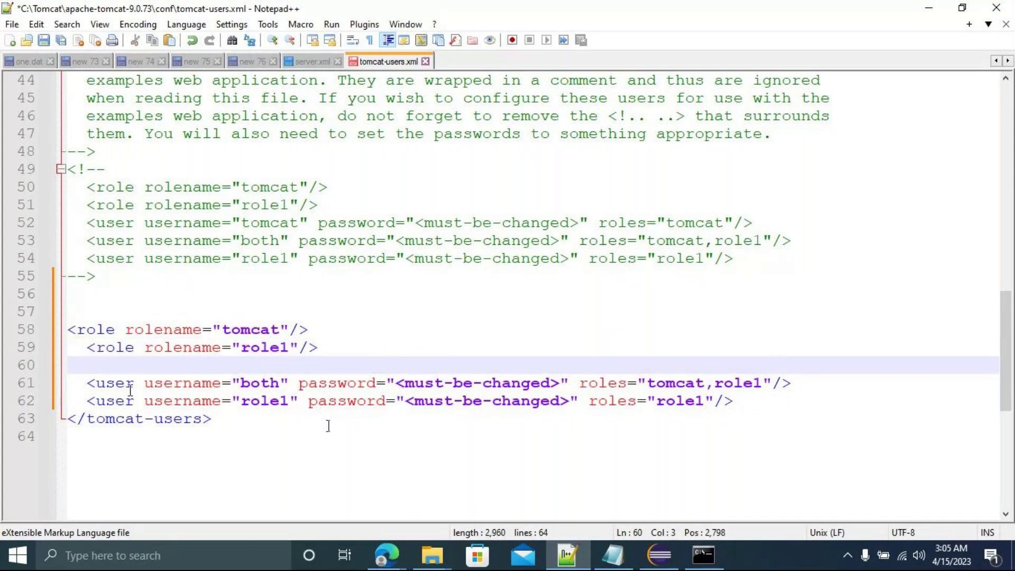
drag(88, 401, 749, 399)
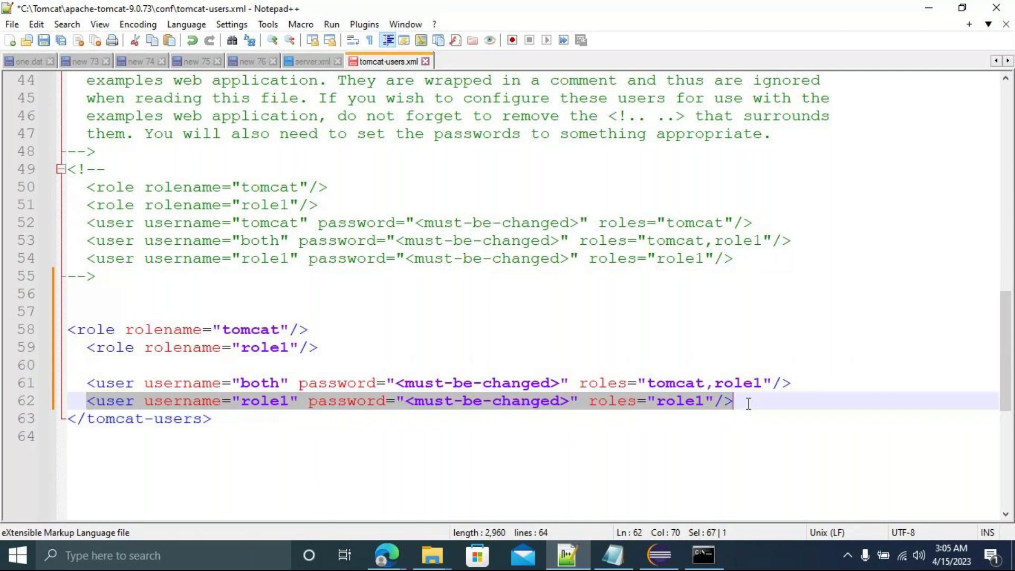
key(Delete)
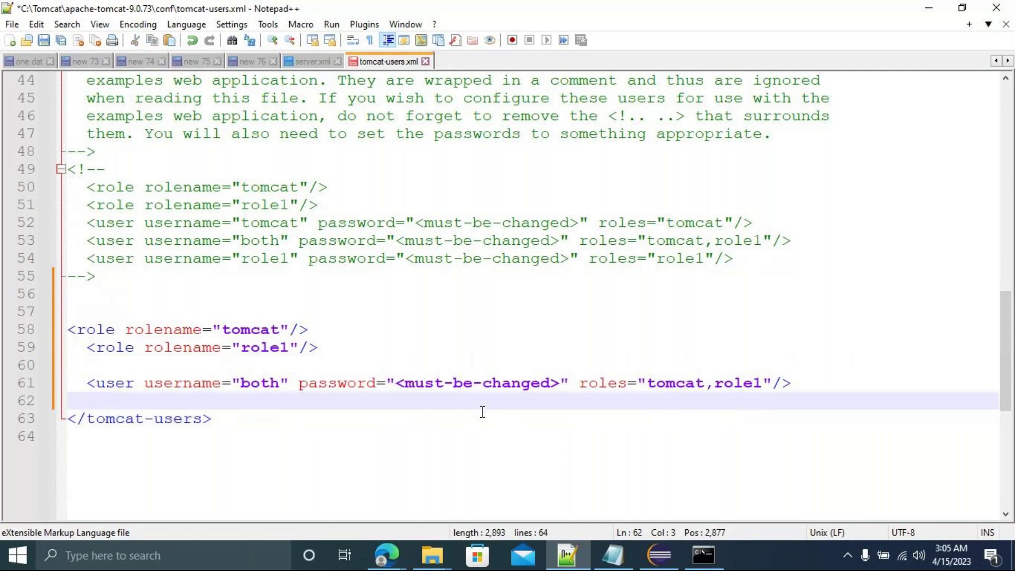
click(101, 369)
key(BackSpace)
key(BackSpace)
key(BackSpace)
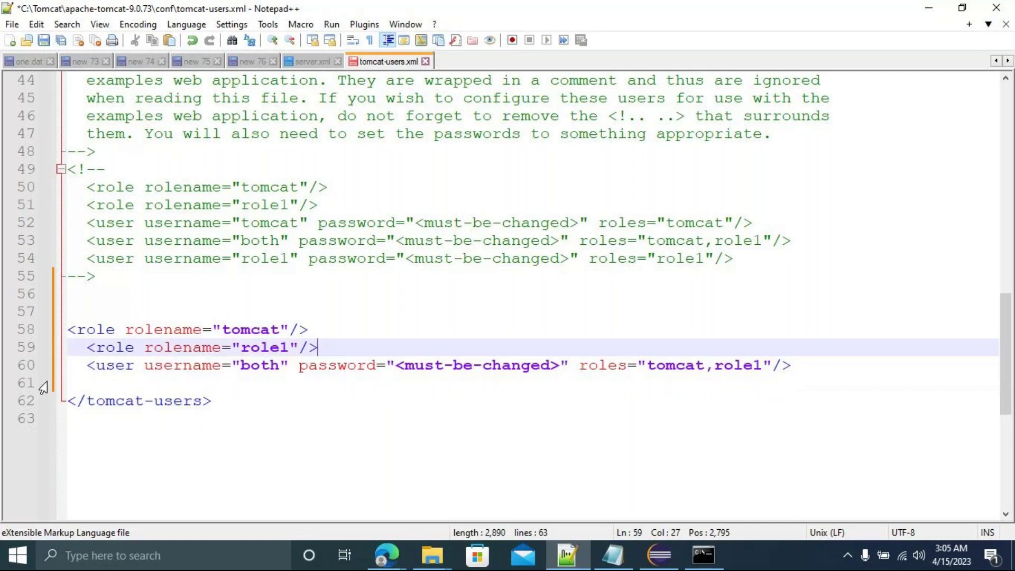
key(Return)
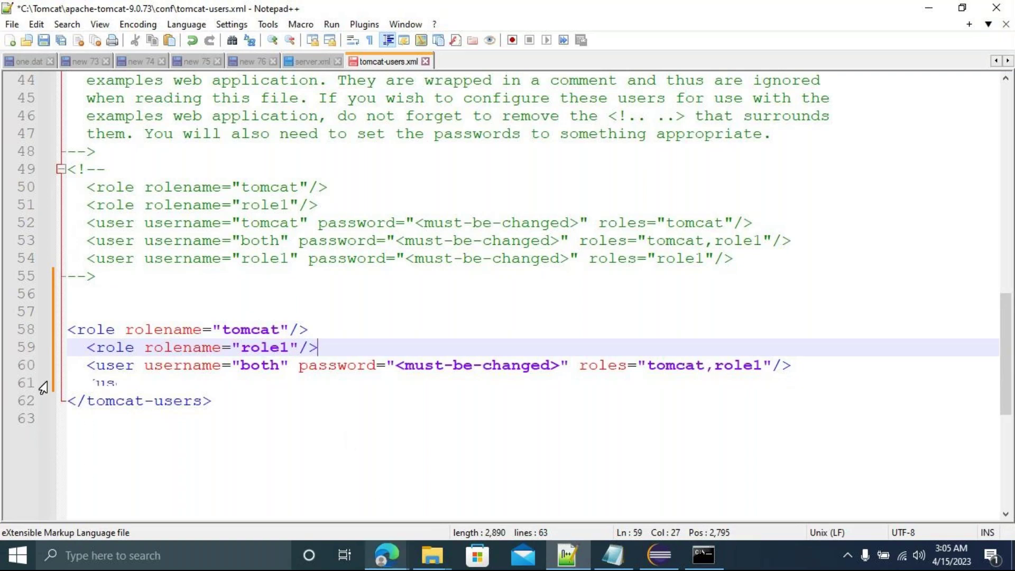
mouse_move(386, 554)
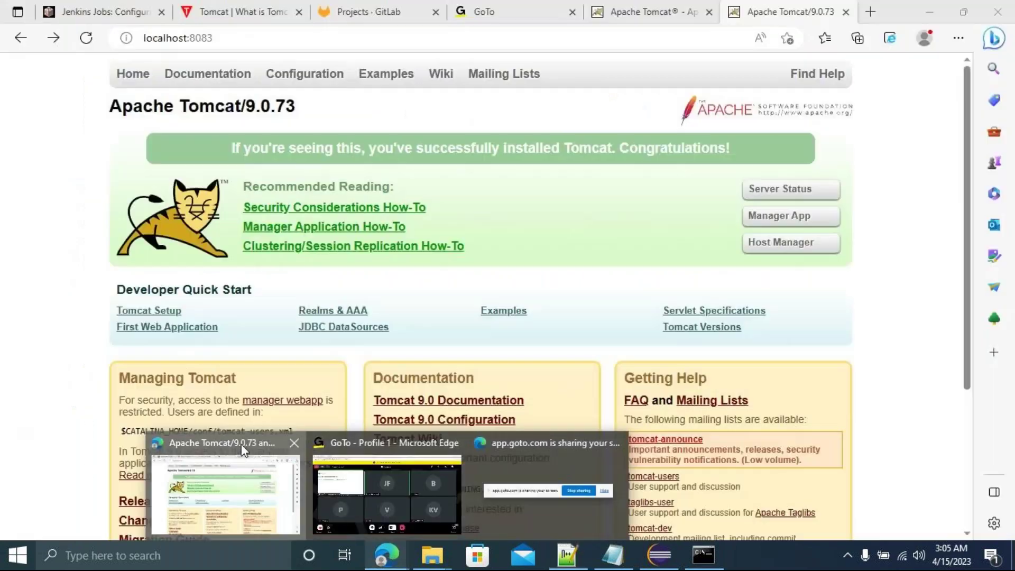
click(241, 442)
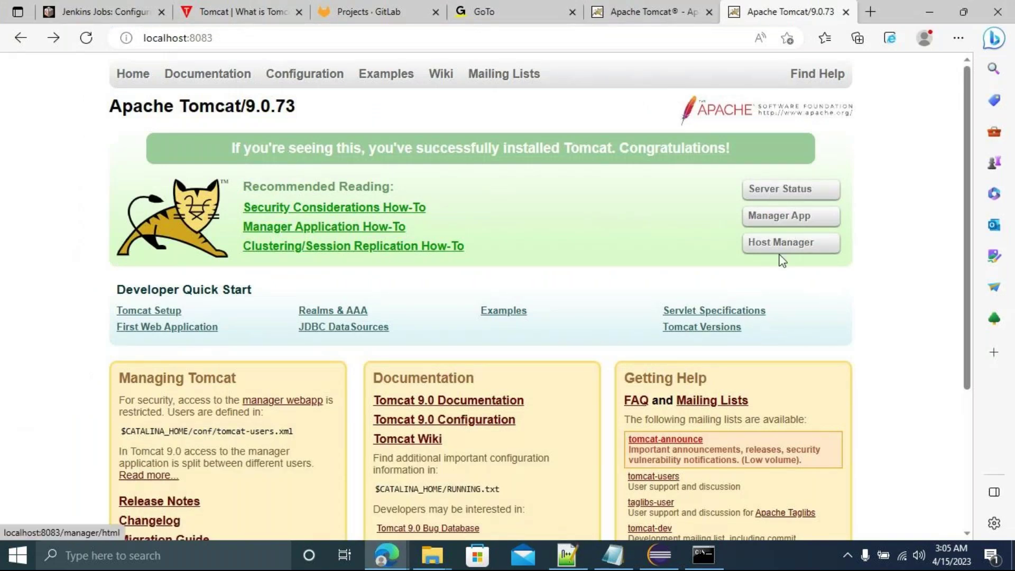
key(alt+Tab)
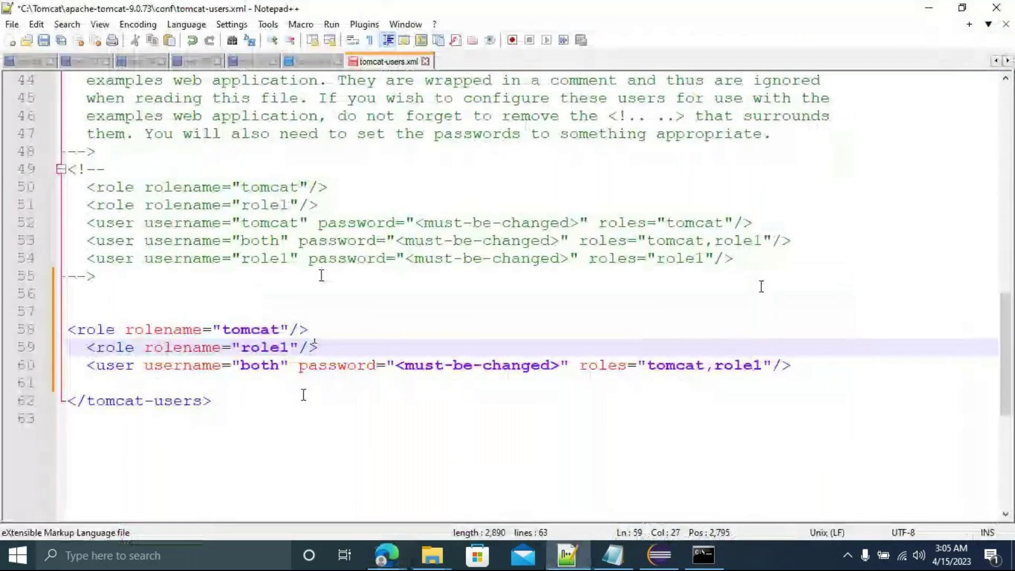
click(290, 347)
Rename the role1 role on line 59 to admin-gui.
key(BackSpace)
key(BackSpace)
key(BackSpace)
key(BackSpace)
key(BackSpace)
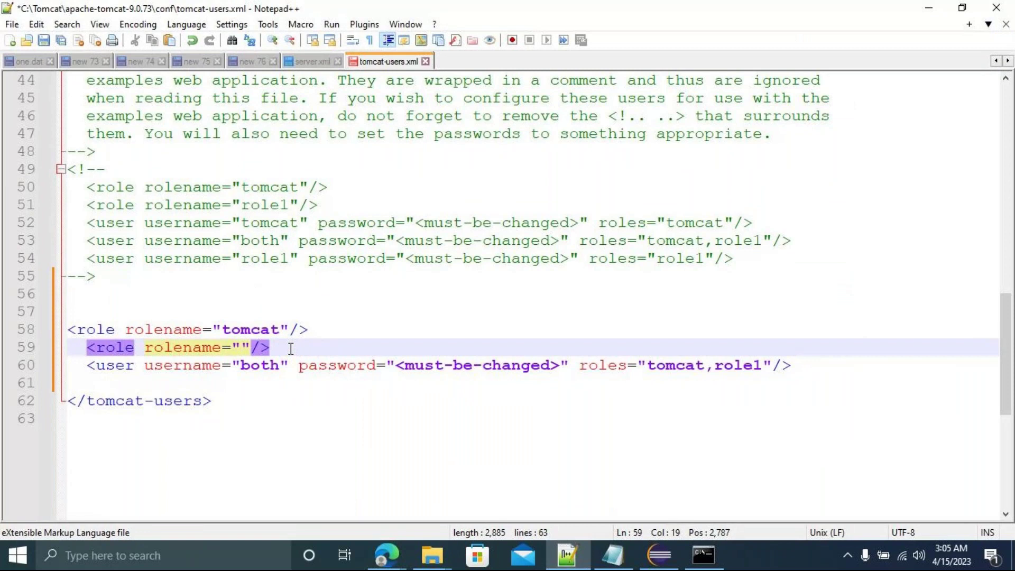
text(admin-)
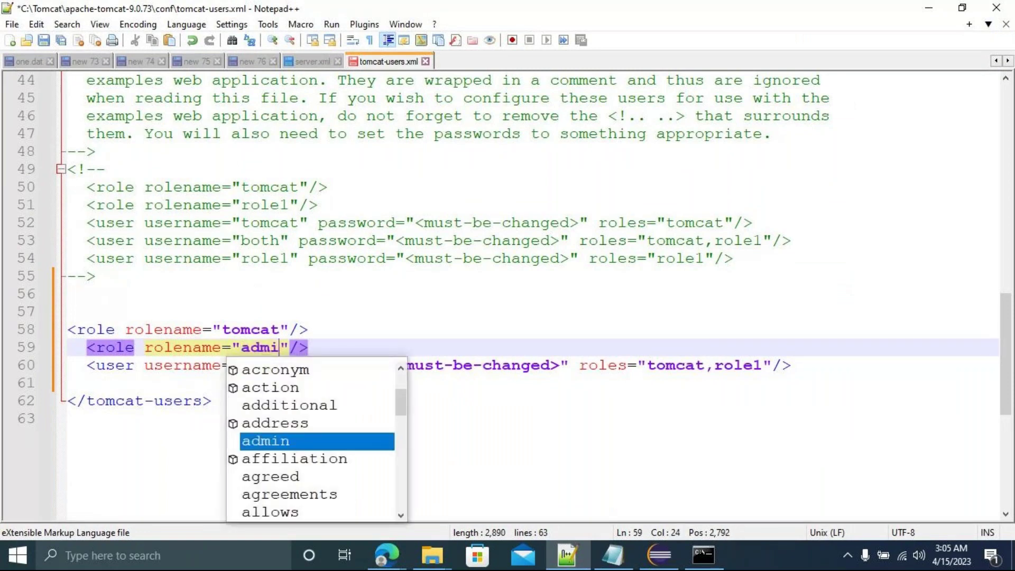
text(gui)
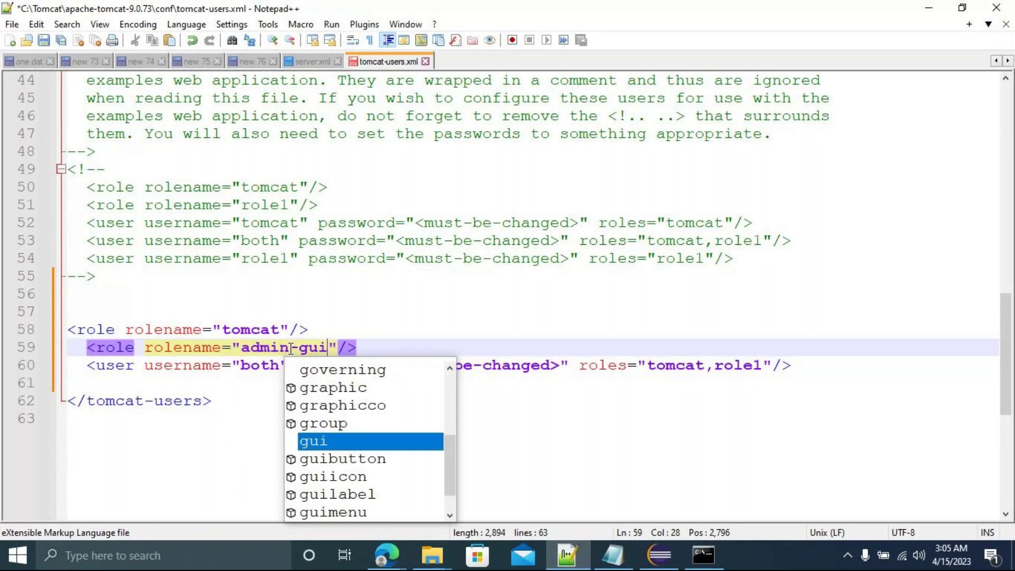
click(413, 340)
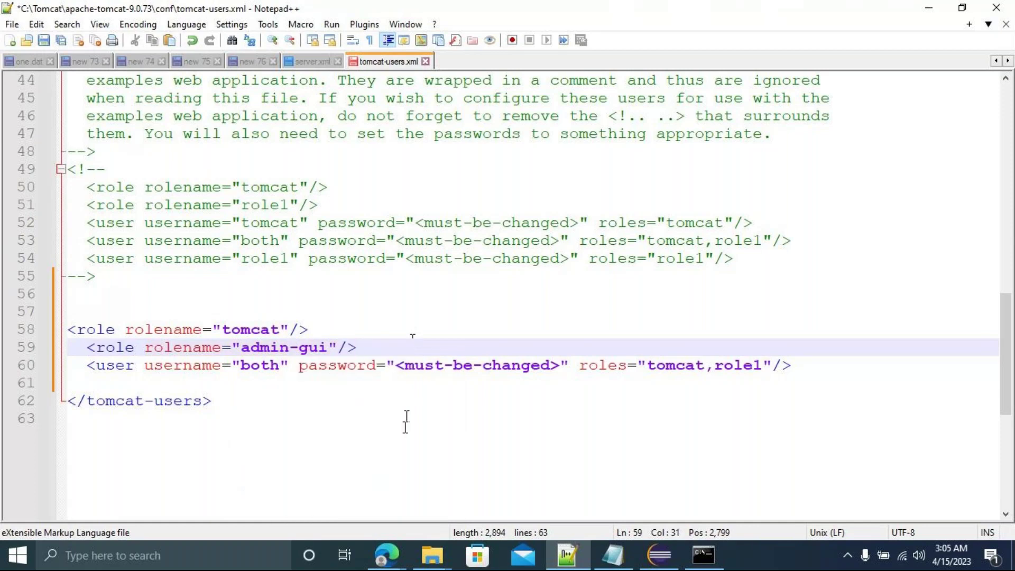
key(alt+Tab)
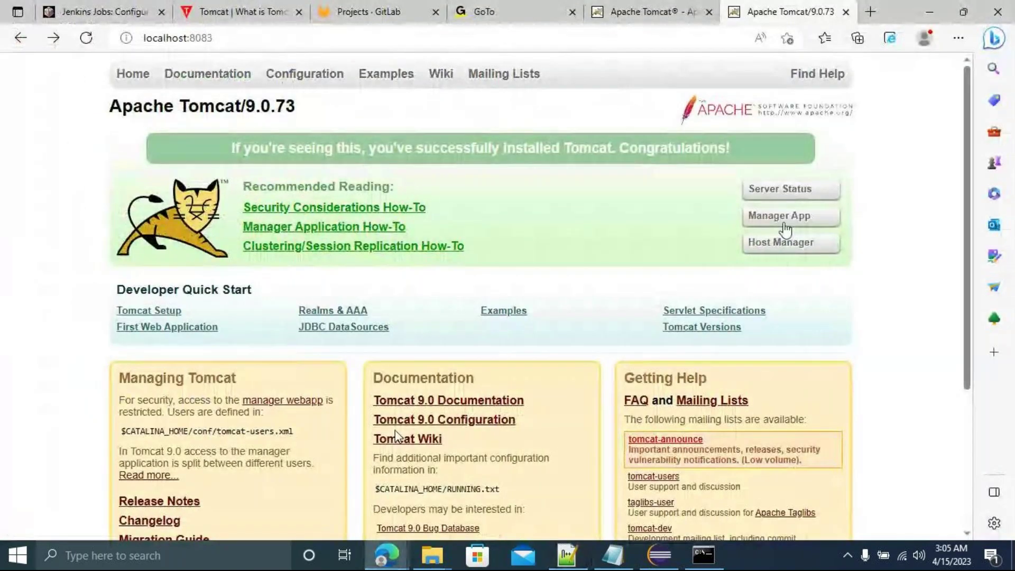
key(alt+Tab)
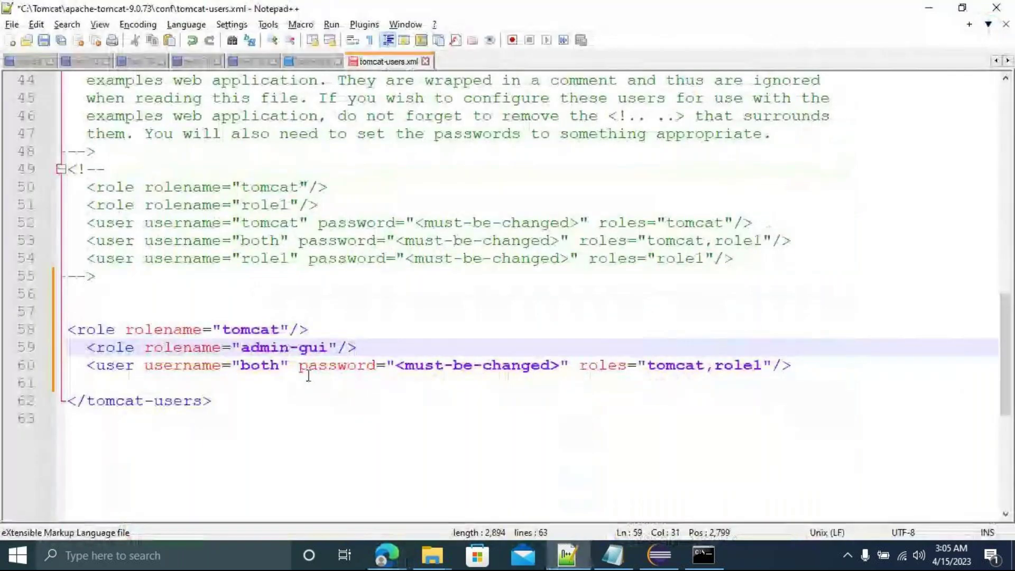
Duplicate the admin-gui role line and change the copy to manager-gui.
drag(357, 347, 89, 349)
key(ctrl+c)
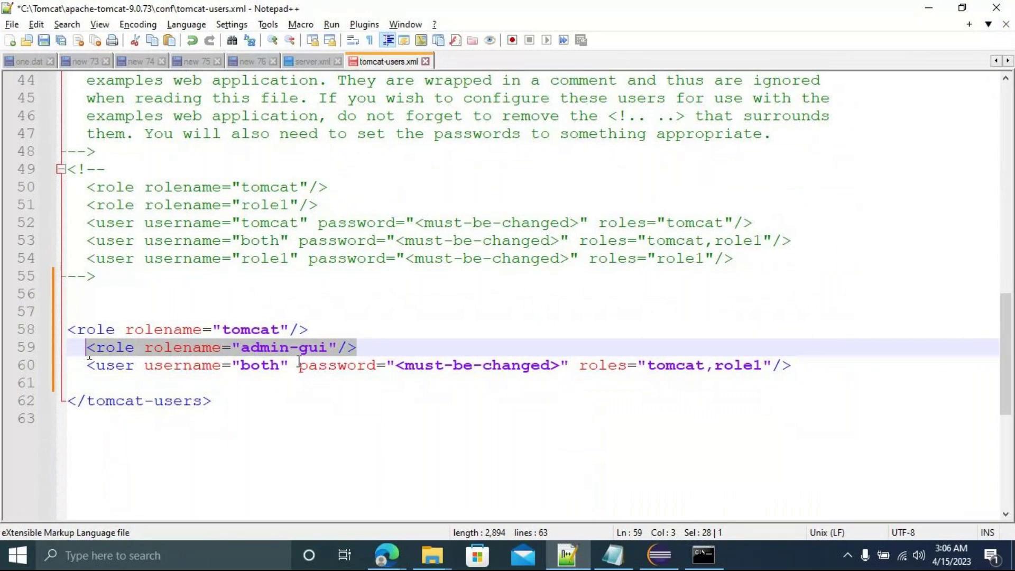
click(369, 351)
key(Return)
key(ctrl+v)
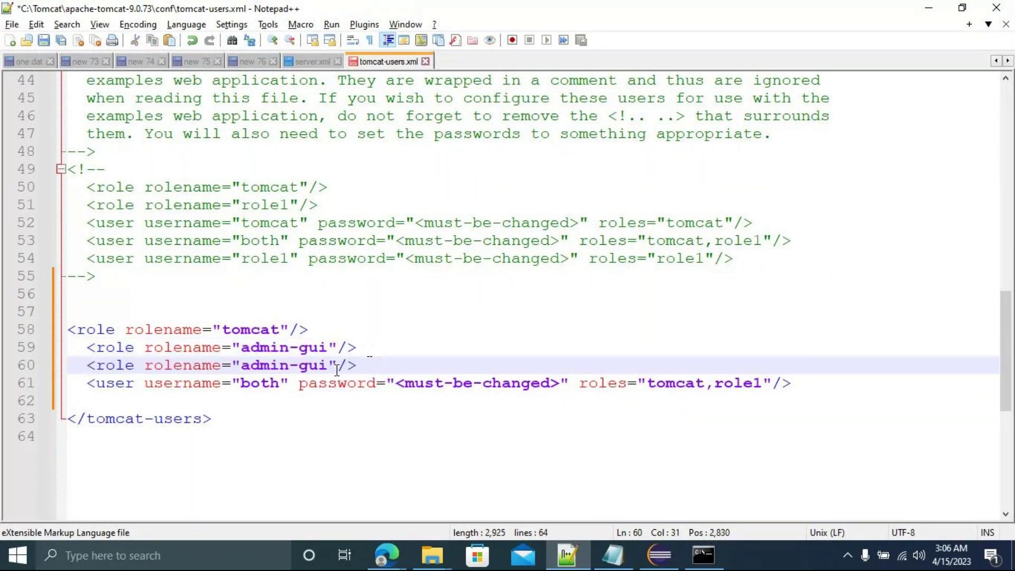
click(291, 366)
key(BackSpace)
key(BackSpace)
key(BackSpace)
key(BackSpace)
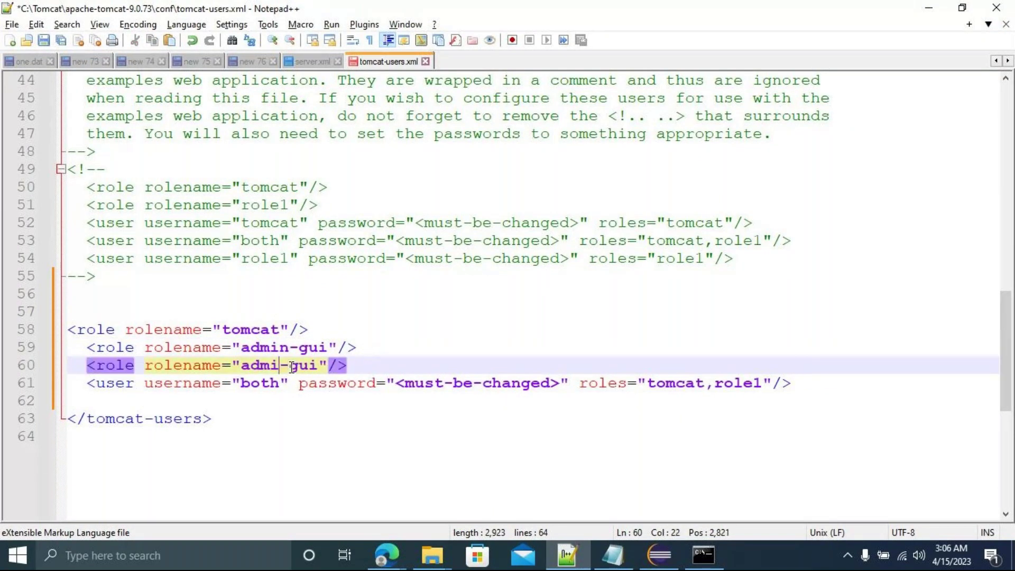
key(BackSpace)
text(manager)
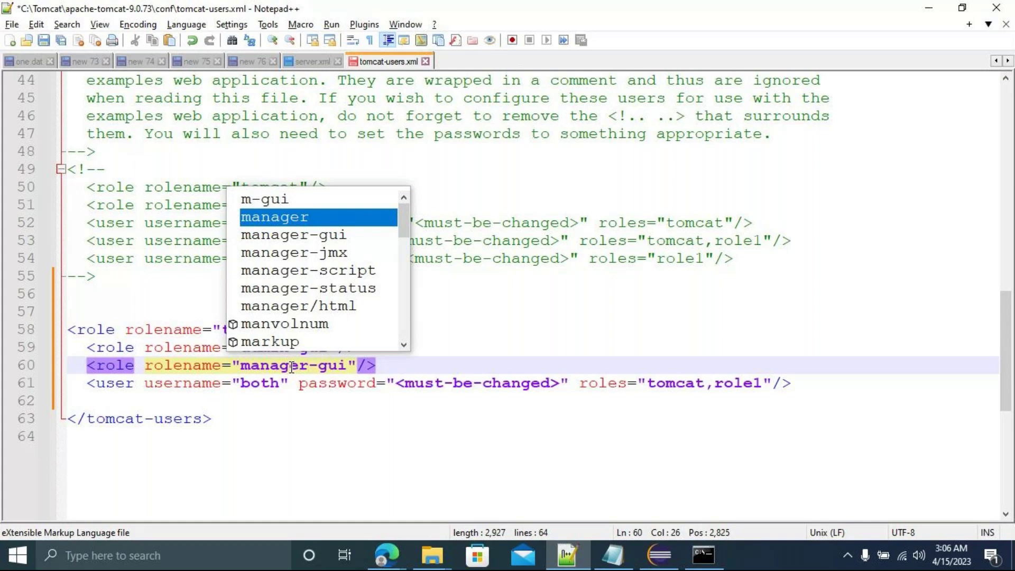
click(415, 366)
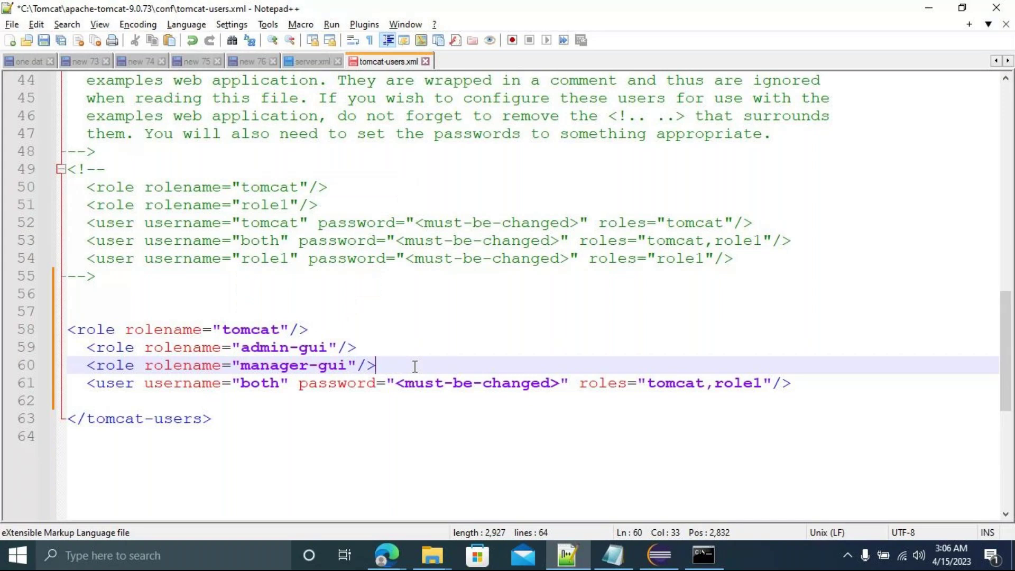
On line 61, replace the username and the <must-be-changed> password with the new account's credentials.
double_click(264, 383)
text(tomcat)
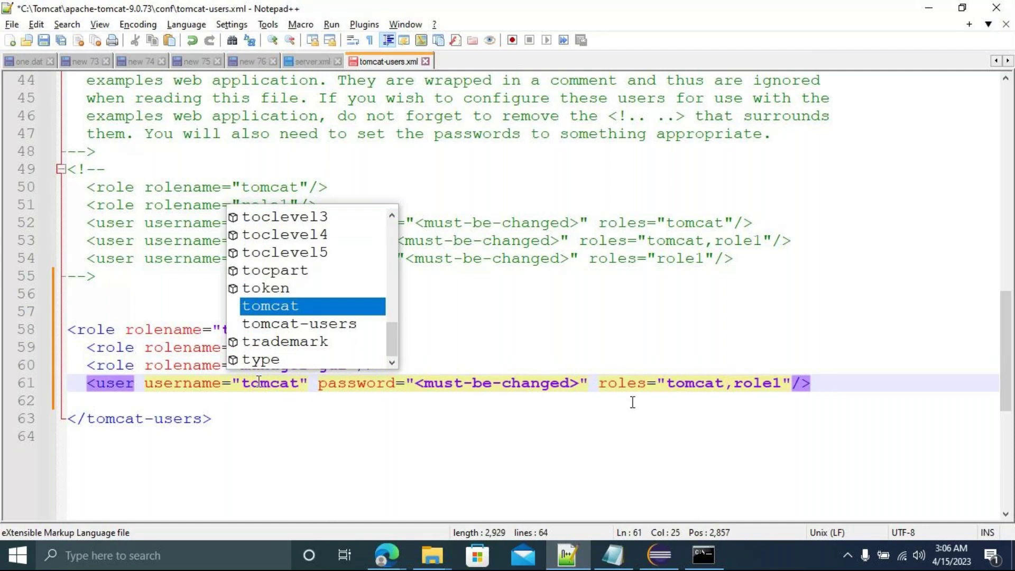
click(584, 383)
key(BackSpace)
key(BackSpace)
key(BackSpace)
key(BackSpace)
key(BackSpace)
key(BackSpace)
key(BackSpace)
key(BackSpace)
key(BackSpace)
key(BackSpace)
key(BackSpace)
key(BackSpace)
key(BackSpace)
key(BackSpace)
key(BackSpace)
key(BackSpace)
key(BackSpace)
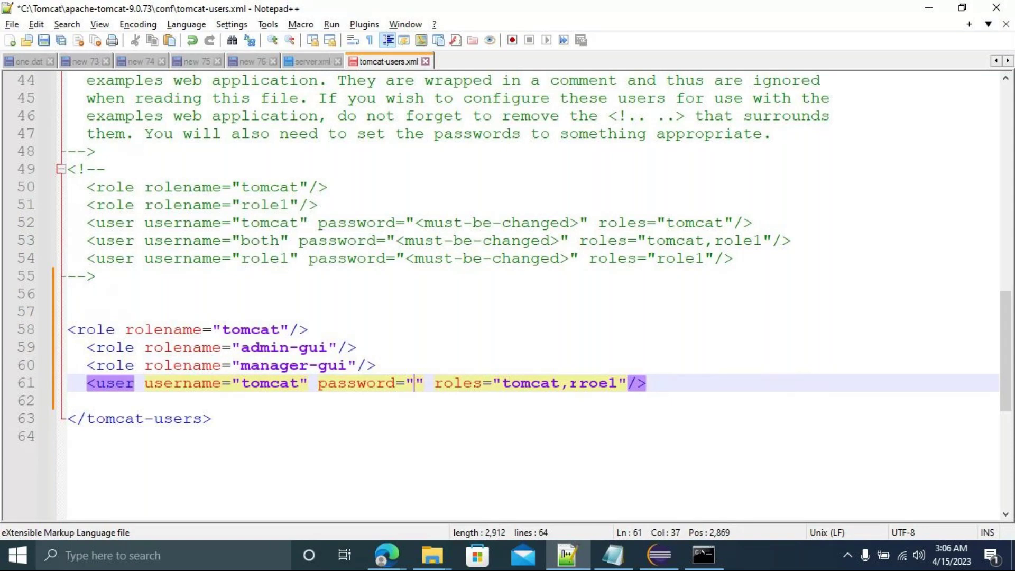
text(tomcat)
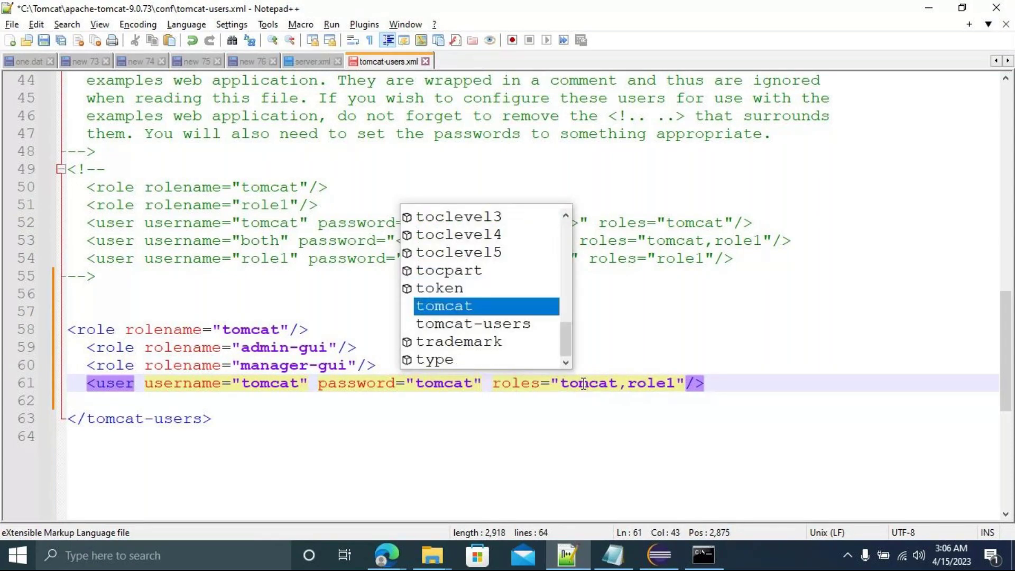
click(647, 415)
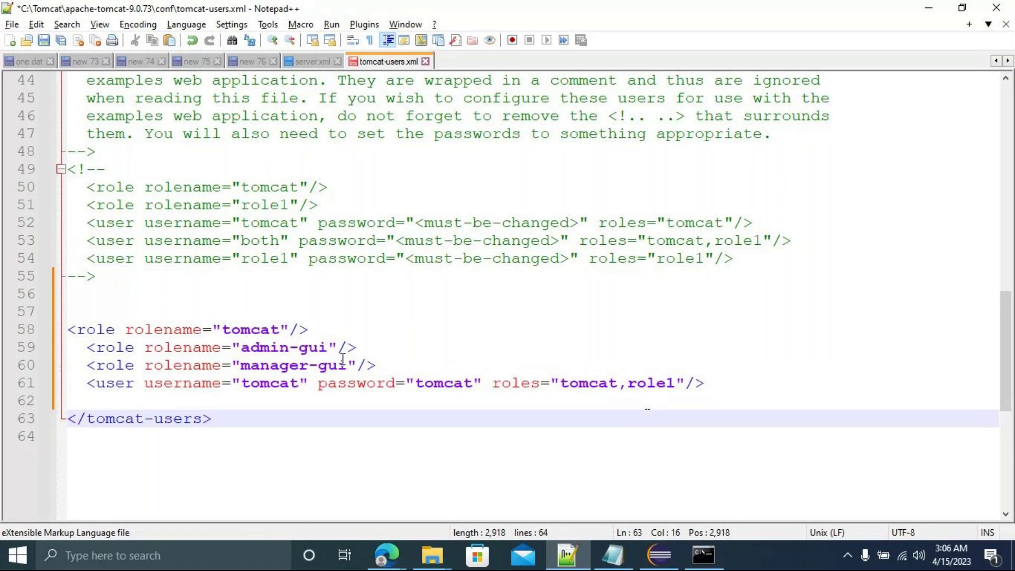
Change the user's roles to admin-gui,manager-gui and save tomcat-users.xml.
click(326, 347)
drag(326, 347, 241, 347)
key(ctrl+c)
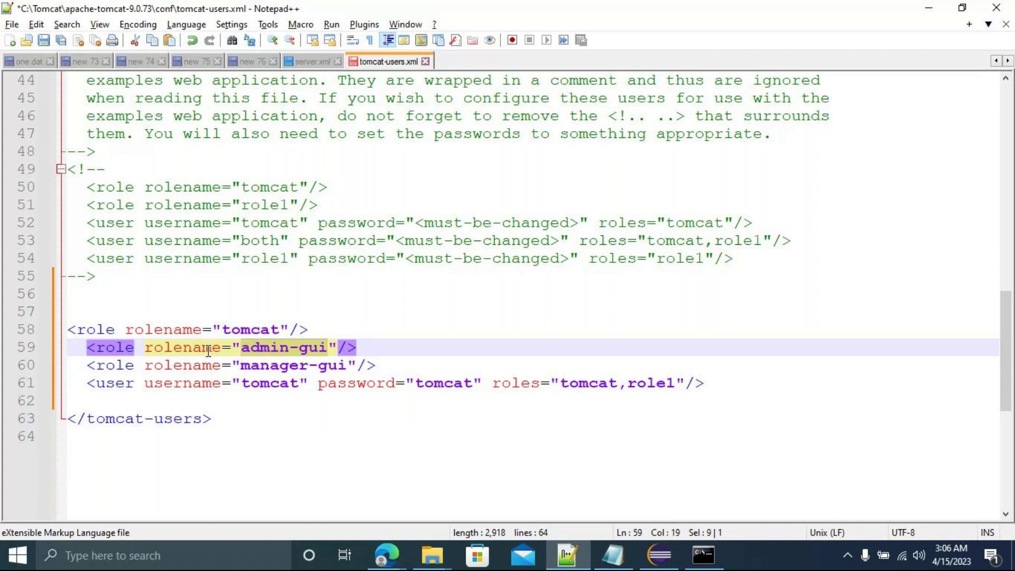
click(579, 384)
double_click(579, 384)
key(ctrl+v)
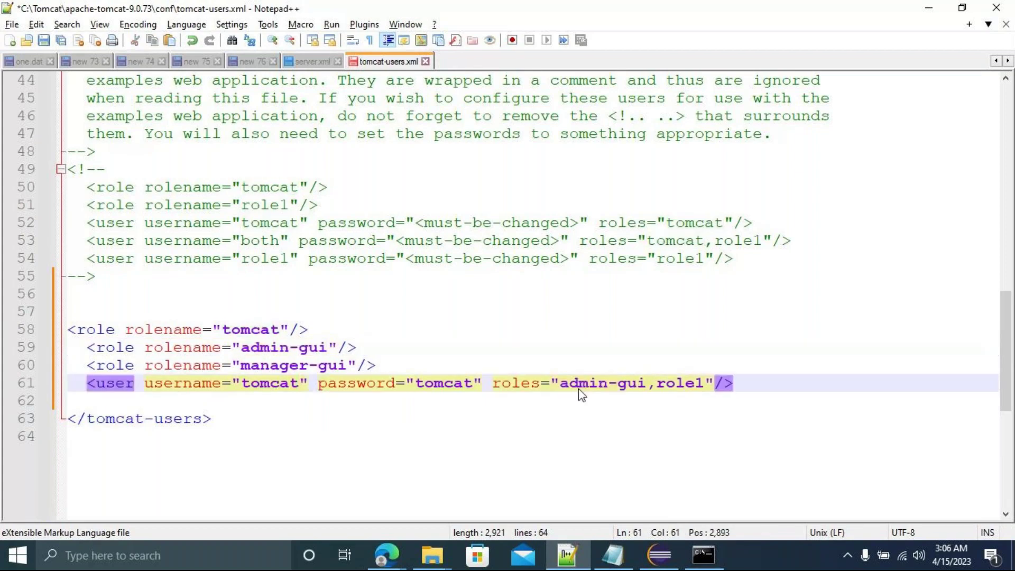
drag(241, 365, 349, 370)
key(ctrl+c)
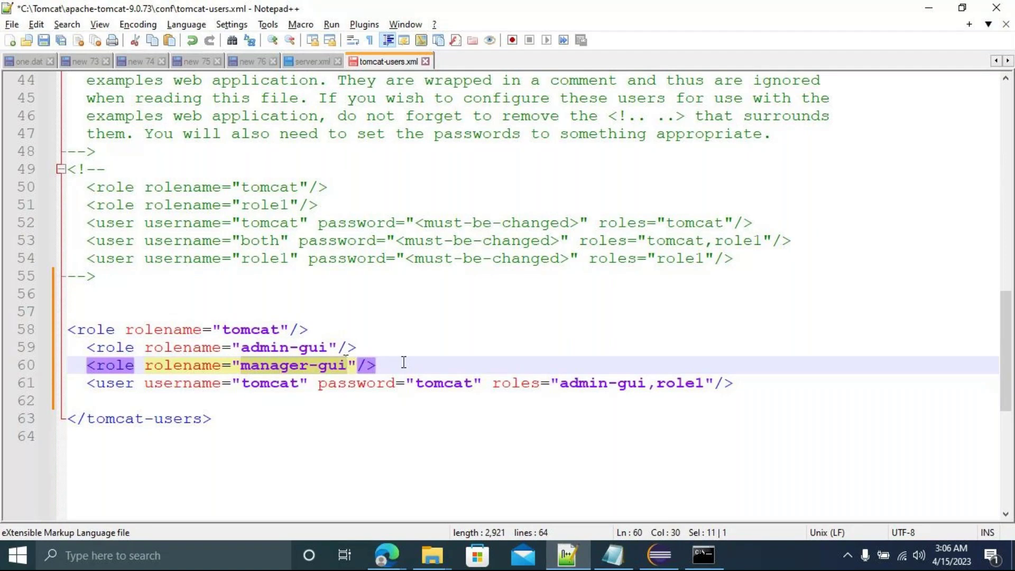
click(704, 383)
key(BackSpace)
key(BackSpace)
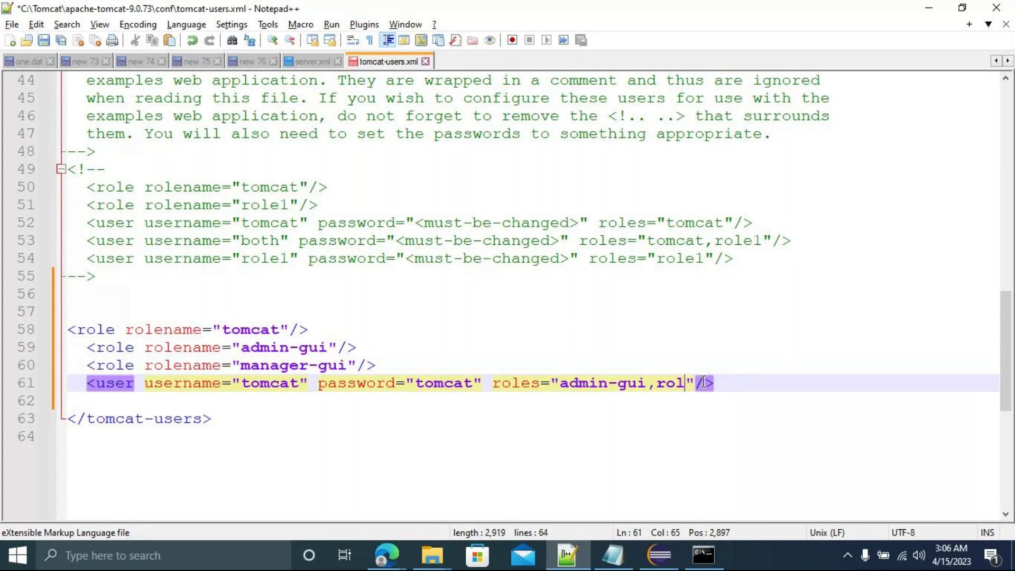
key(BackSpace)
key(BackSpace)
key(BackSpace)
key(ctrl+v)
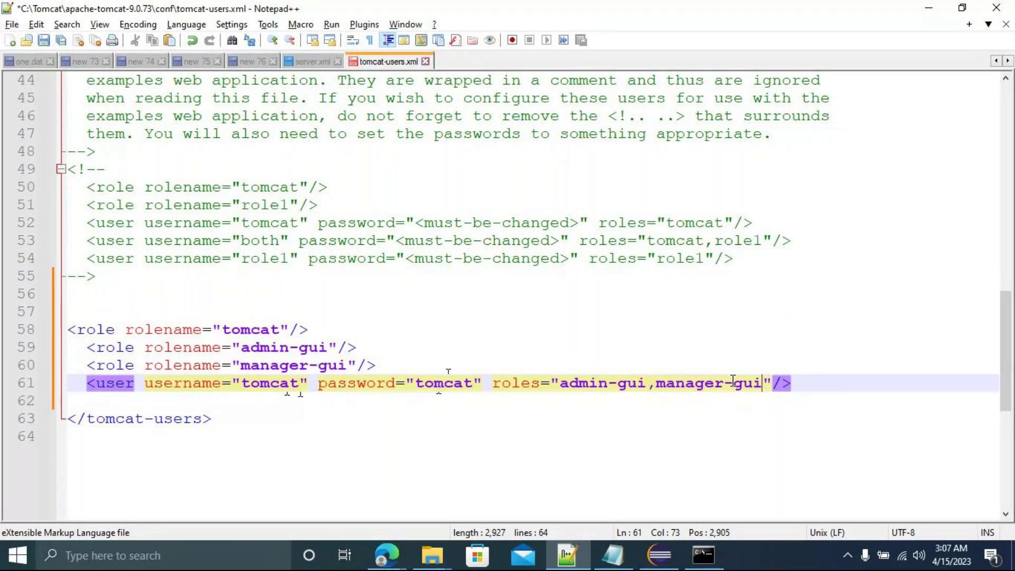
key(ctrl+s)
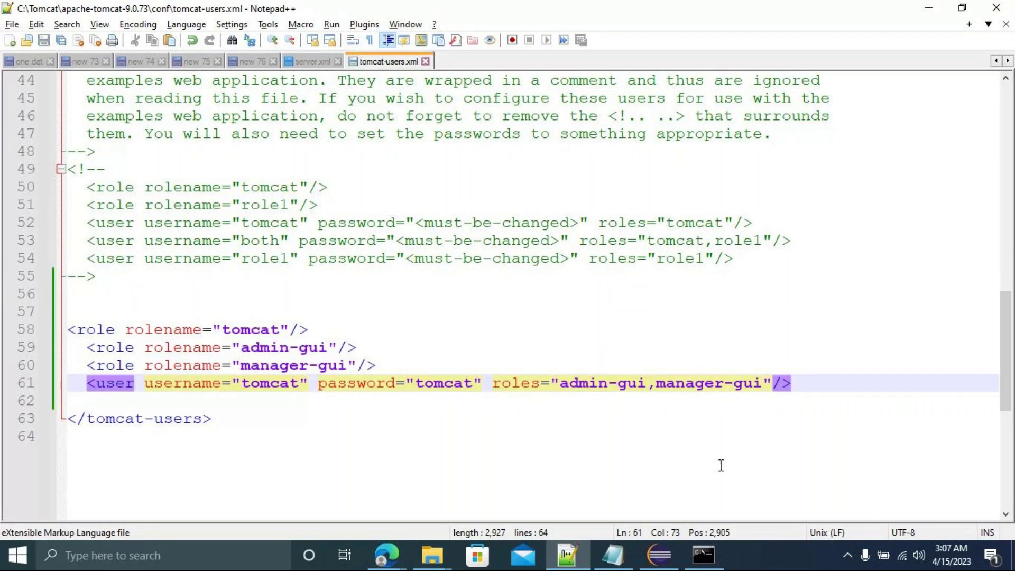
click(708, 554)
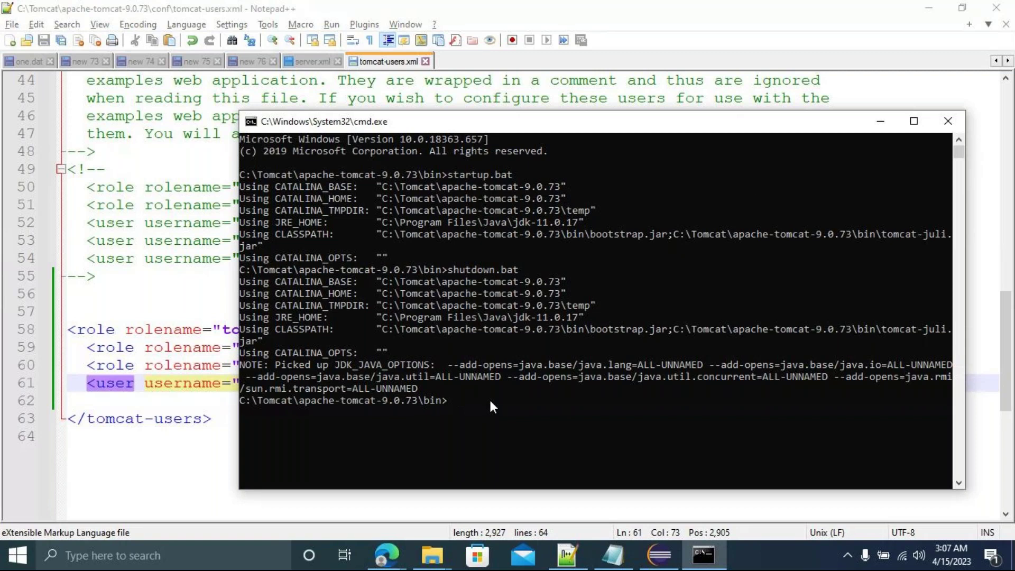
Maximize the console and run startup.bat to relaunch Tomcat.
click(913, 121)
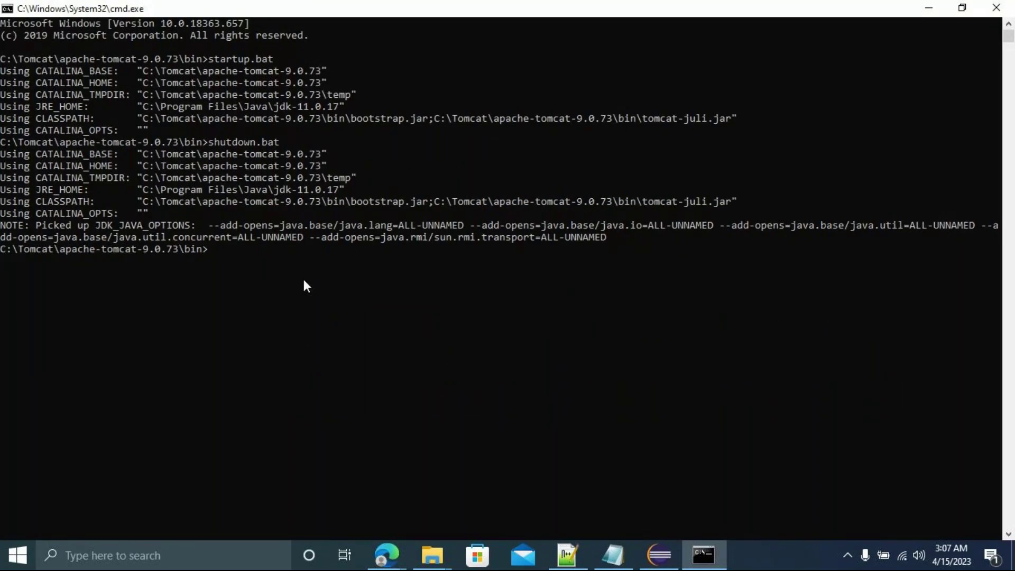
text(startup.bat)
key(Return)
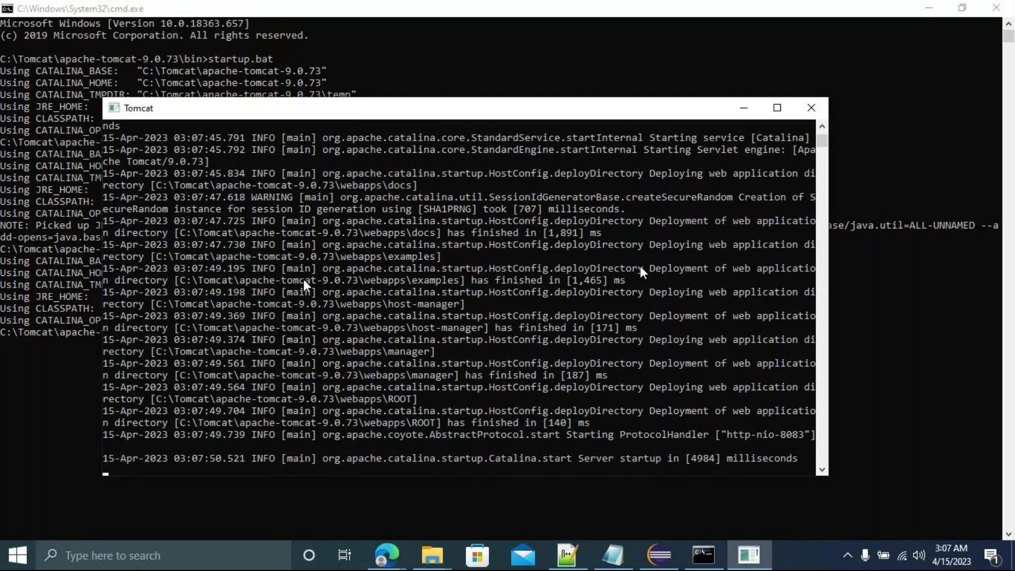
Reload the localhost:8083 Tomcat home page in Edge.
mouse_move(387, 555)
click(227, 509)
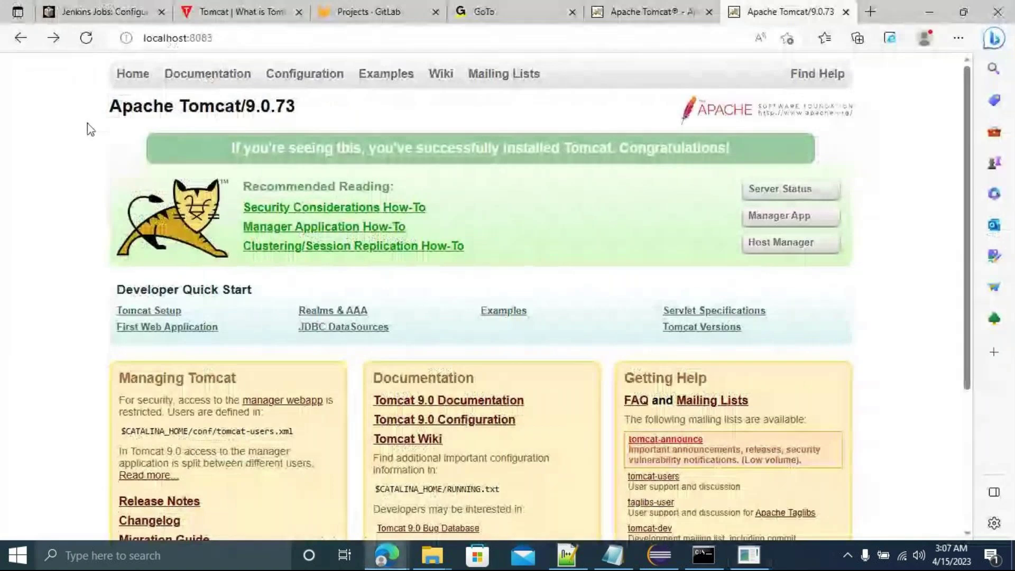
click(154, 35)
key(Return)
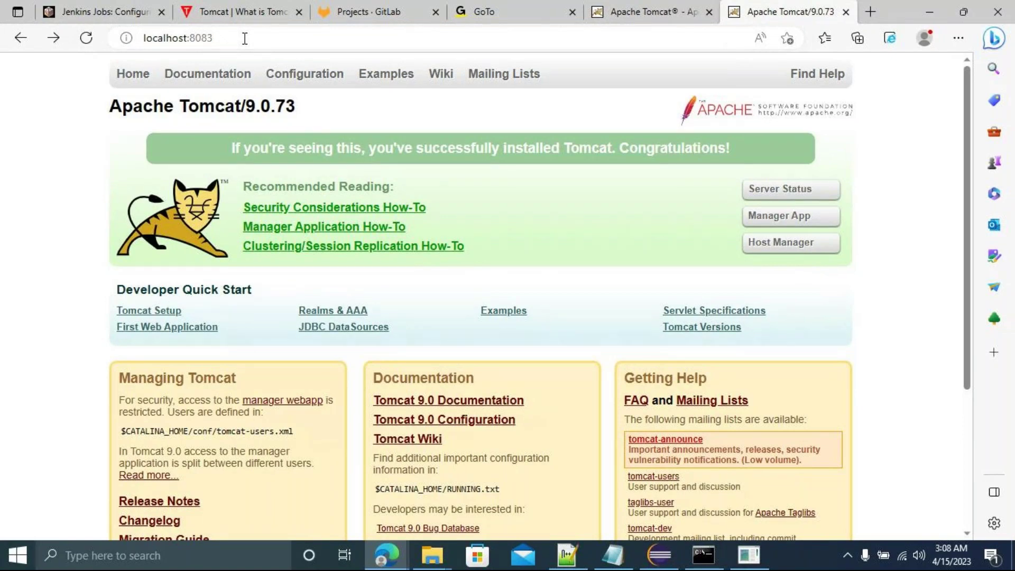
Sign in to Manager App with the new account, review the applications, then go back home.
click(778, 223)
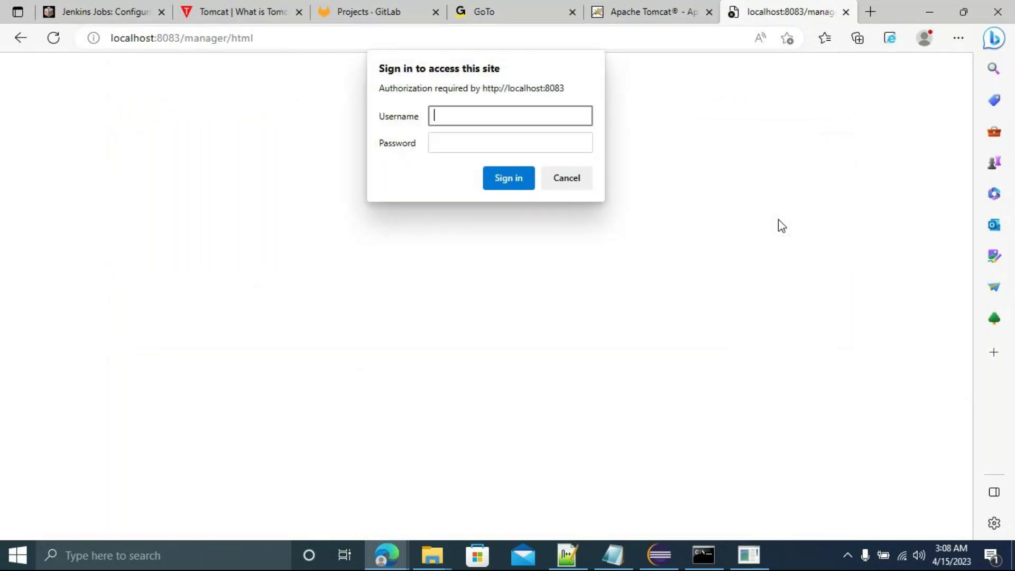
text(tomcat)
key(Tab)
text(tomcat)
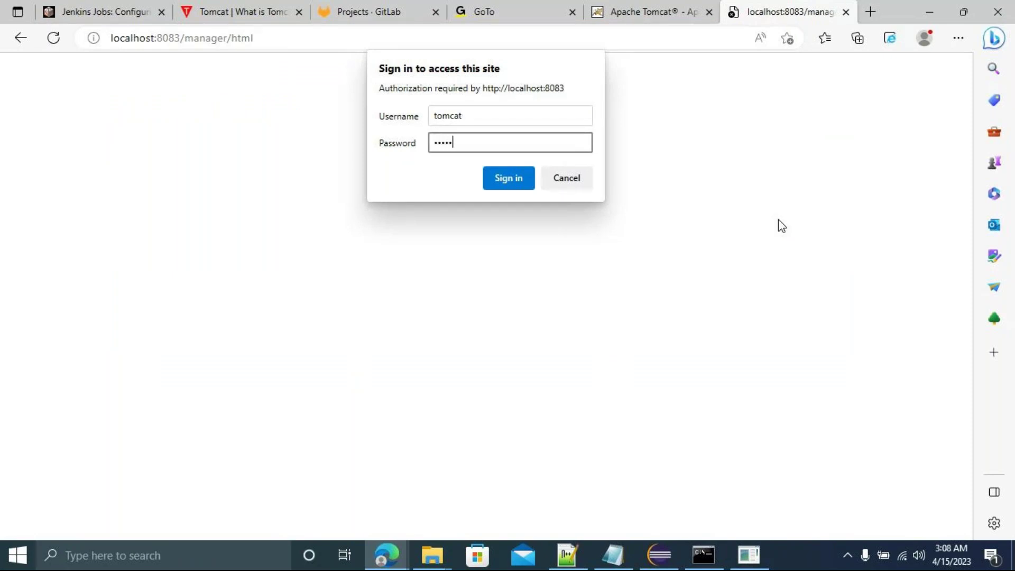
key(Return)
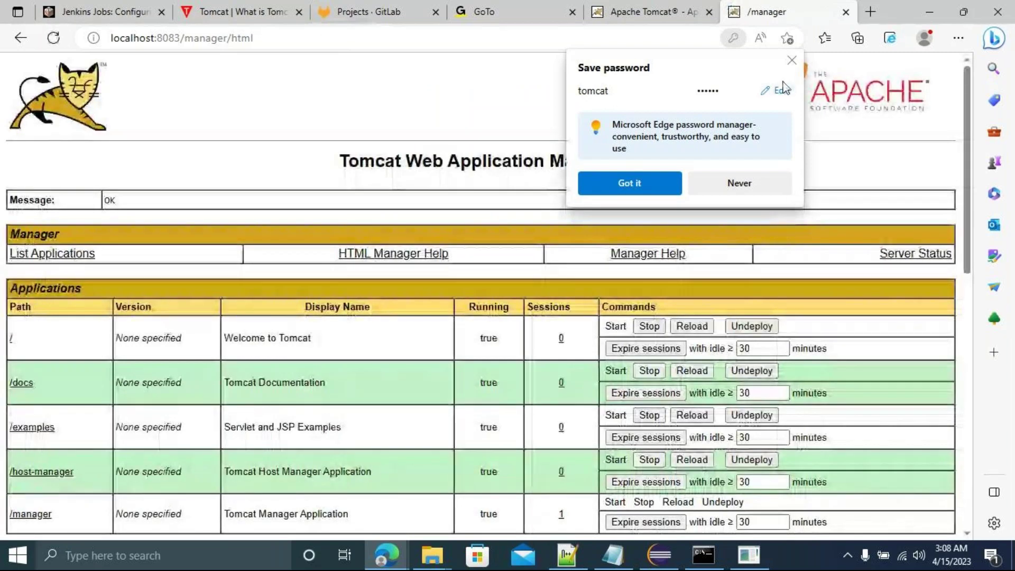
click(791, 61)
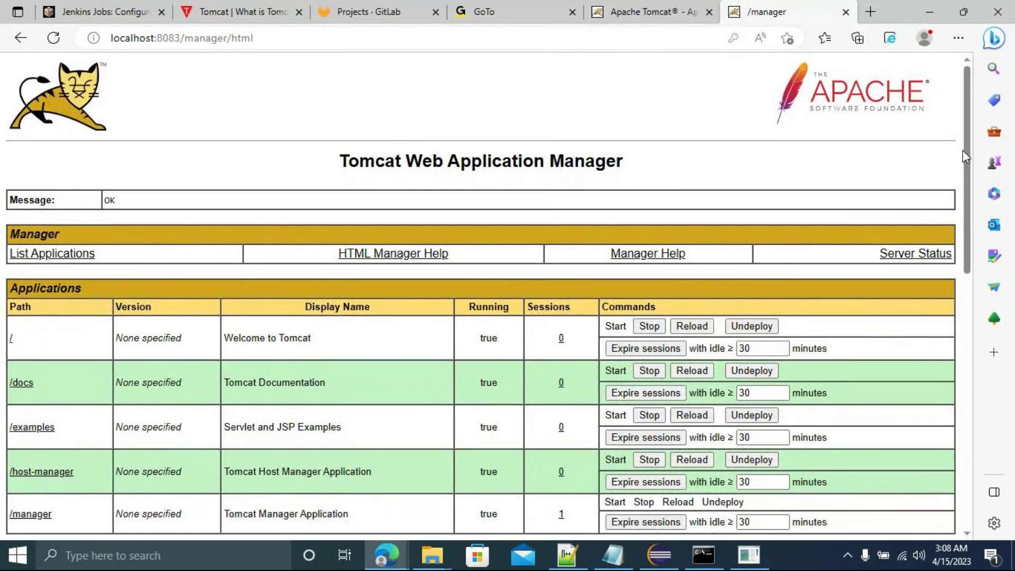
scroll(970, 153, down, 7)
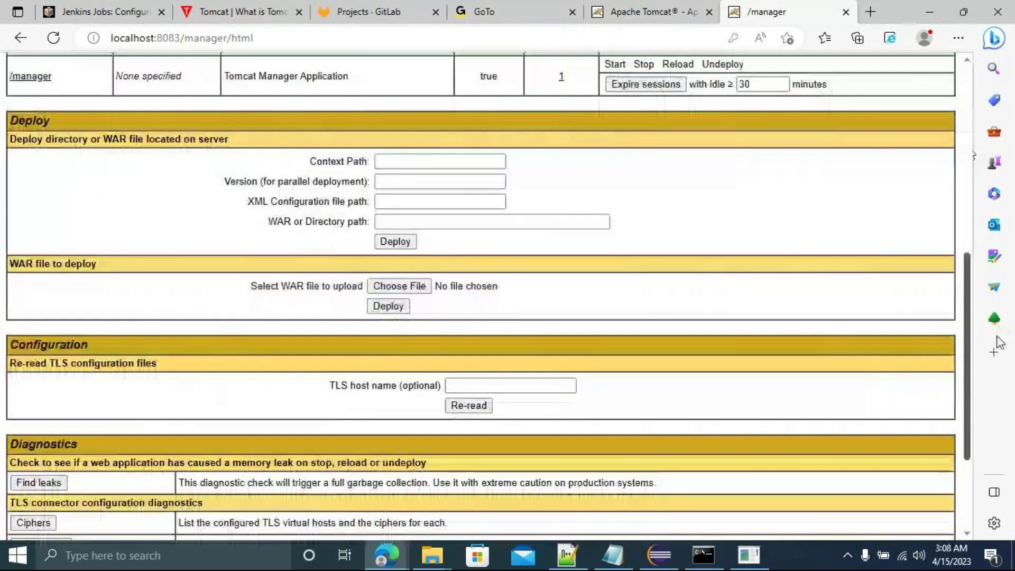
scroll(963, 169, up, 5)
scroll(960, 166, up, 2)
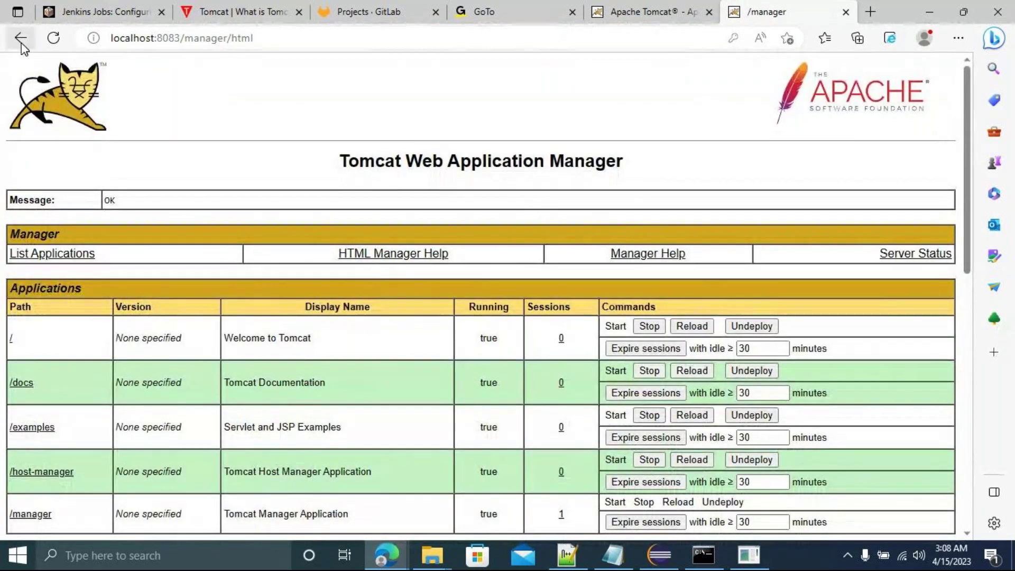
click(21, 43)
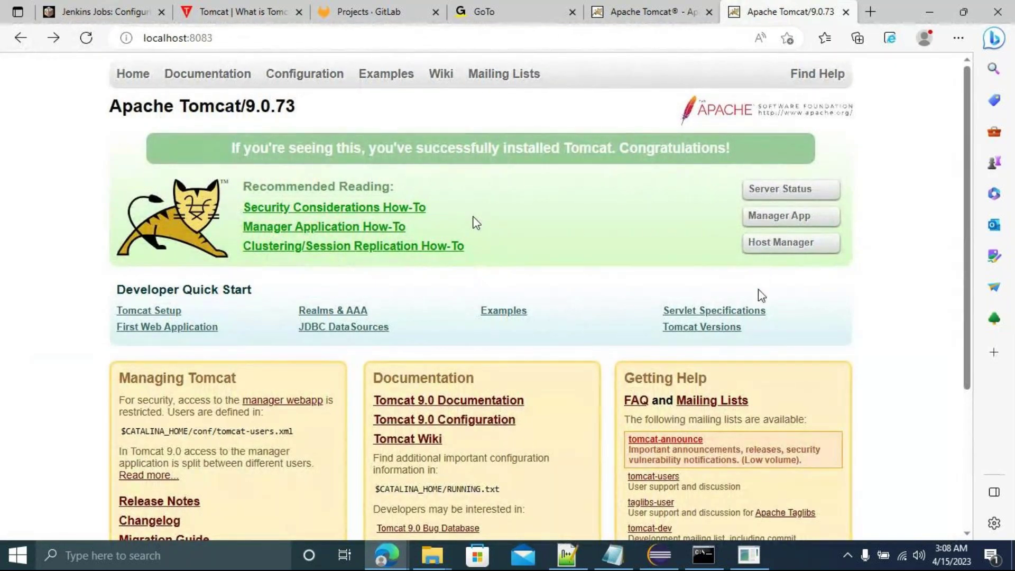
Try signing in to the Host Manager, dismiss the save-password offer, and return home.
click(770, 247)
text(t)
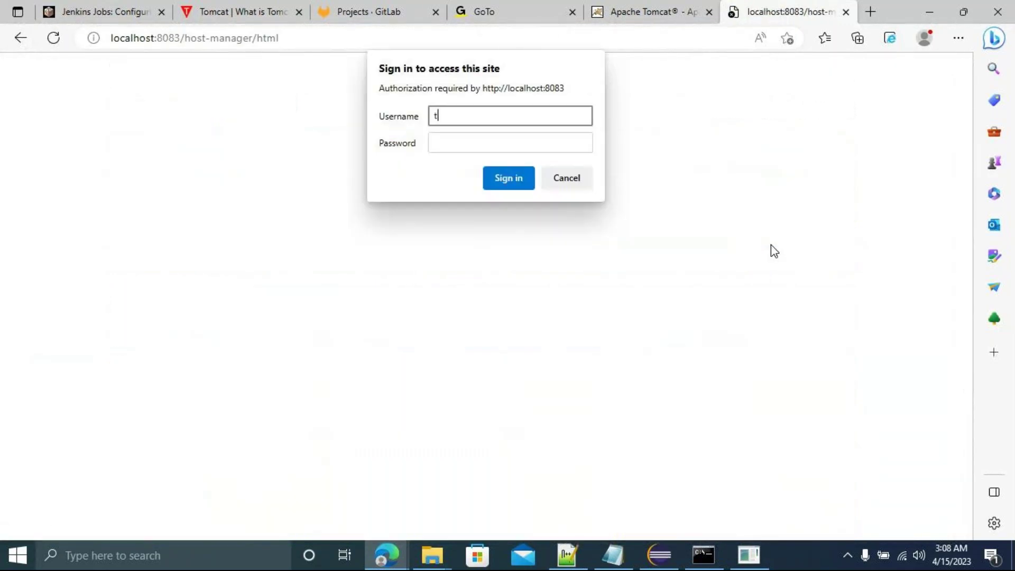
text(omcat)
key(Tab)
text(admin)
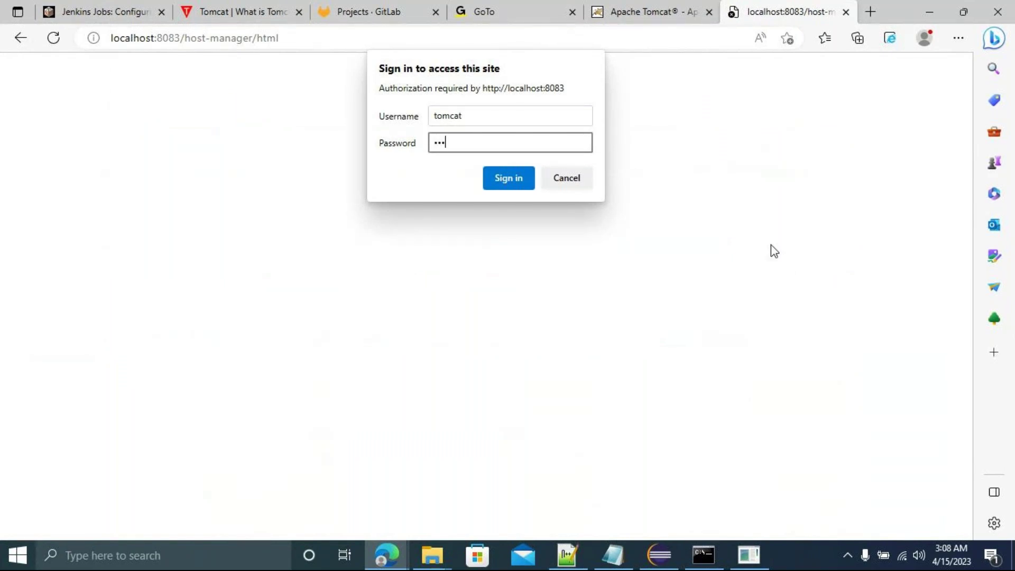
text(t)
key(Return)
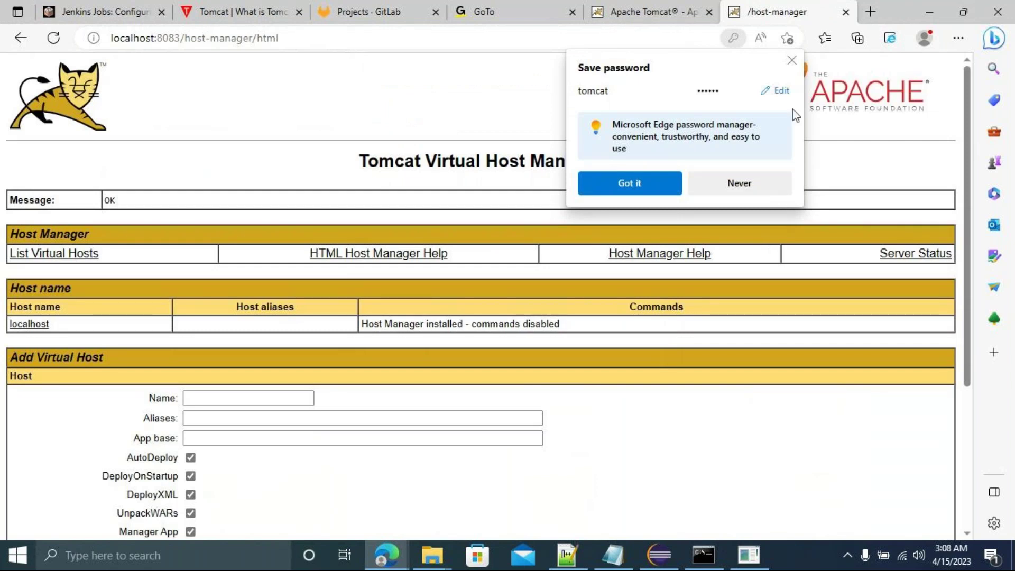
click(791, 61)
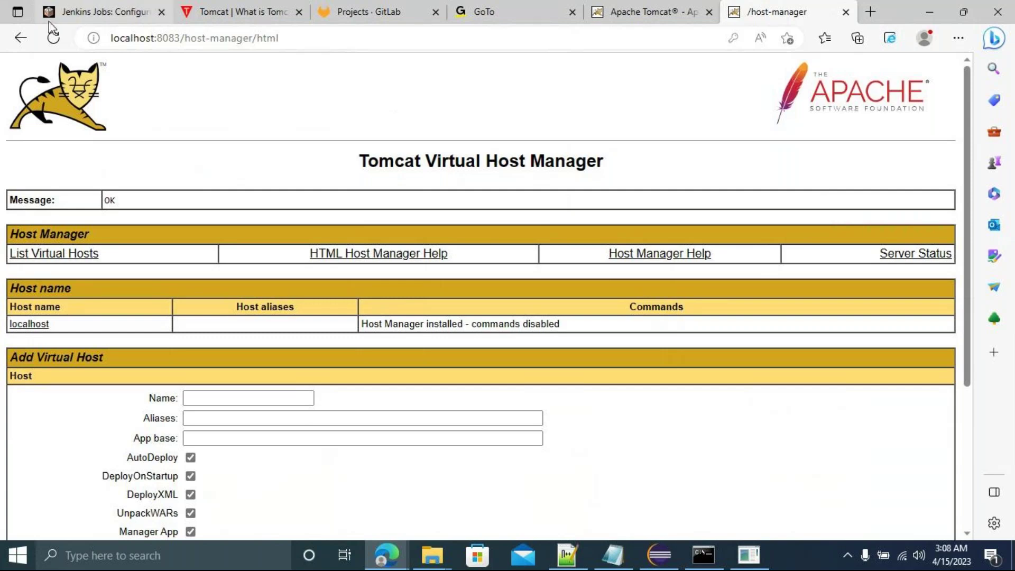
click(21, 38)
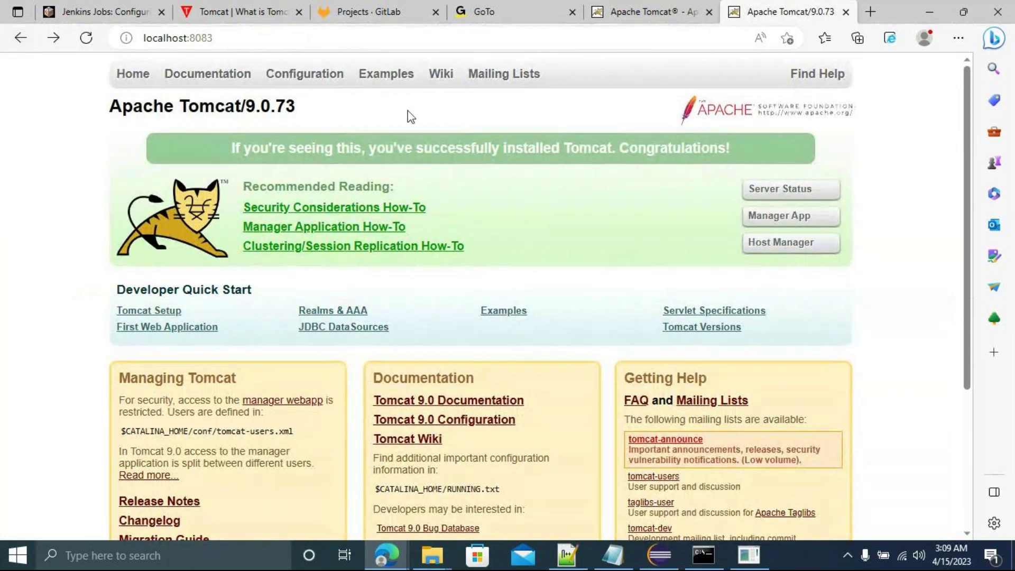
Reopen Manager App, return home, then recall the shutdown command in the Tomcat console.
click(774, 216)
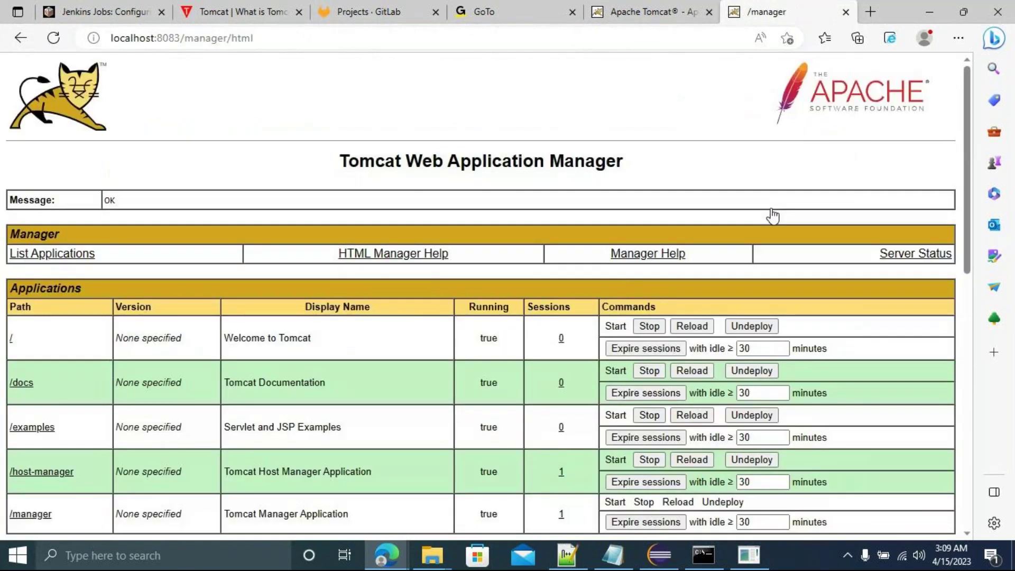
click(22, 46)
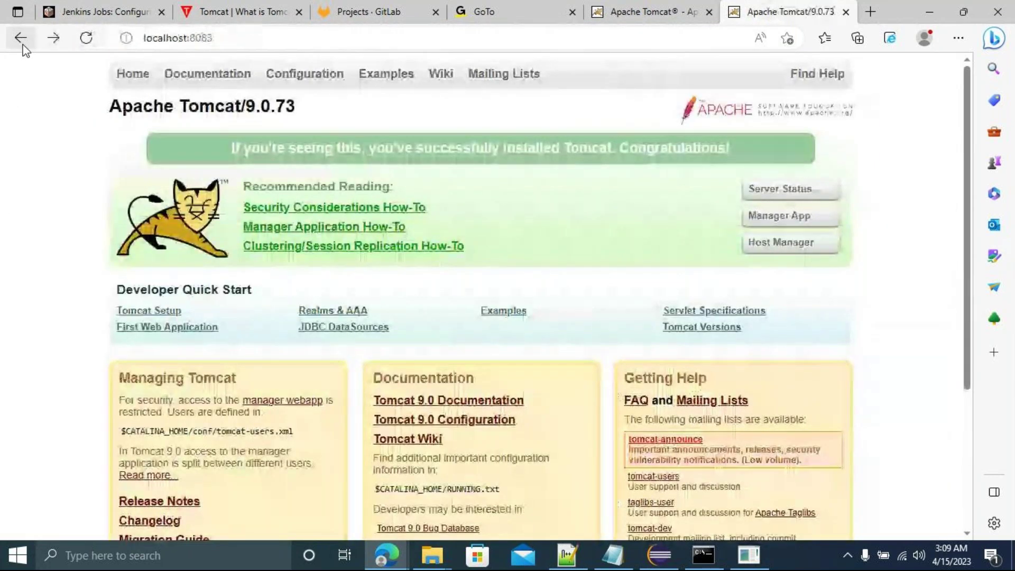
click(696, 549)
key(Up)
key(Up)
Stop Tomcat with shutdown.bat and select jenkins.war in the C:\jenkins folder.
key(Return)
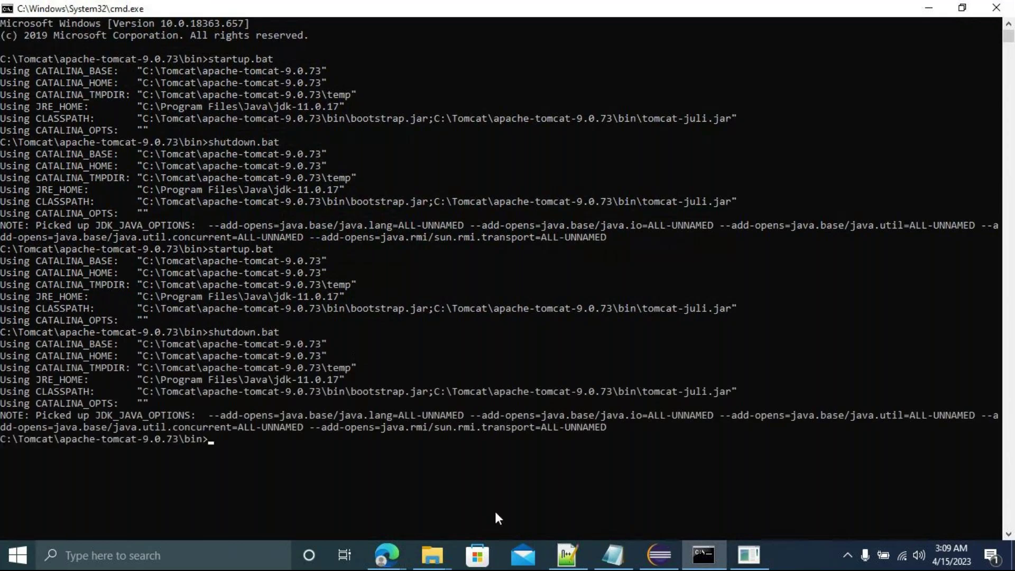
mouse_move(432, 555)
click(281, 487)
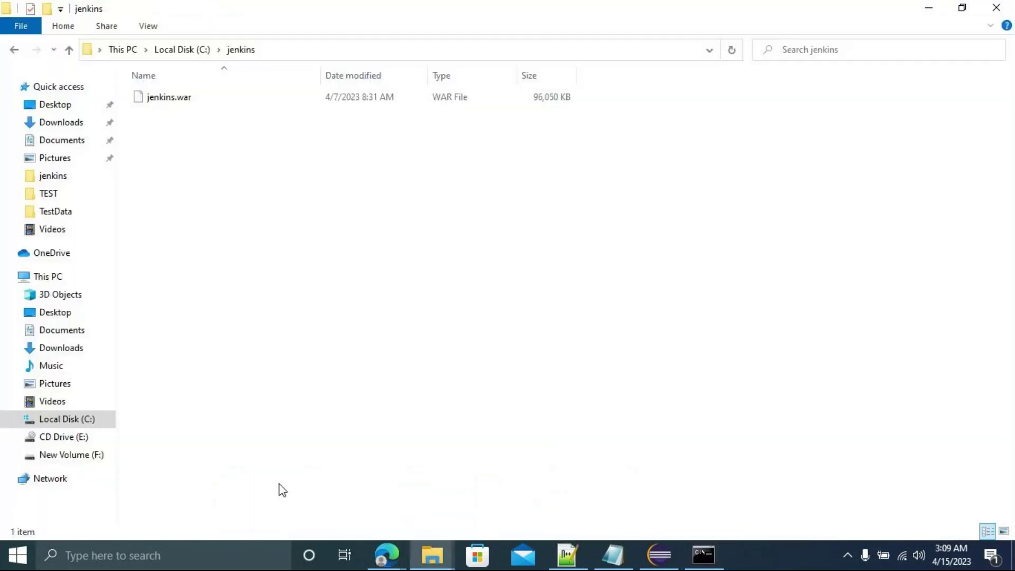
click(166, 99)
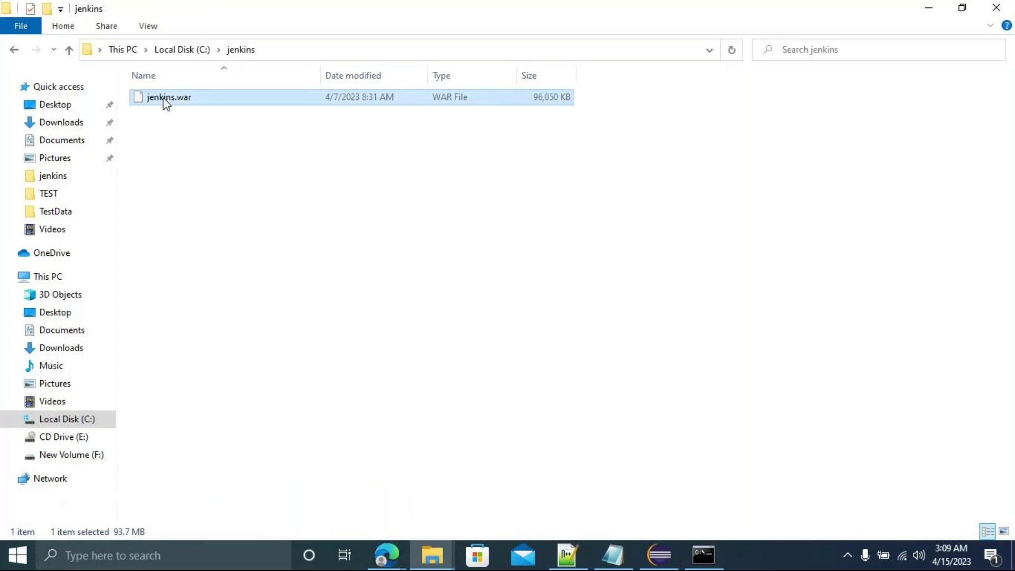
Paste jenkins.war into C:\Tomcat\apache-tomcat-9.0.73\webapps.
click(165, 51)
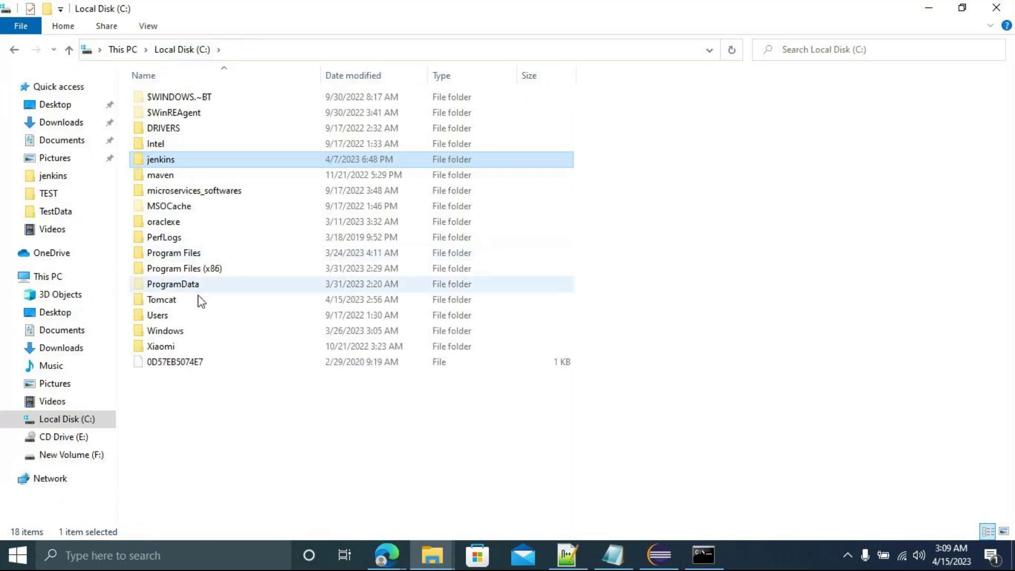
double_click(156, 300)
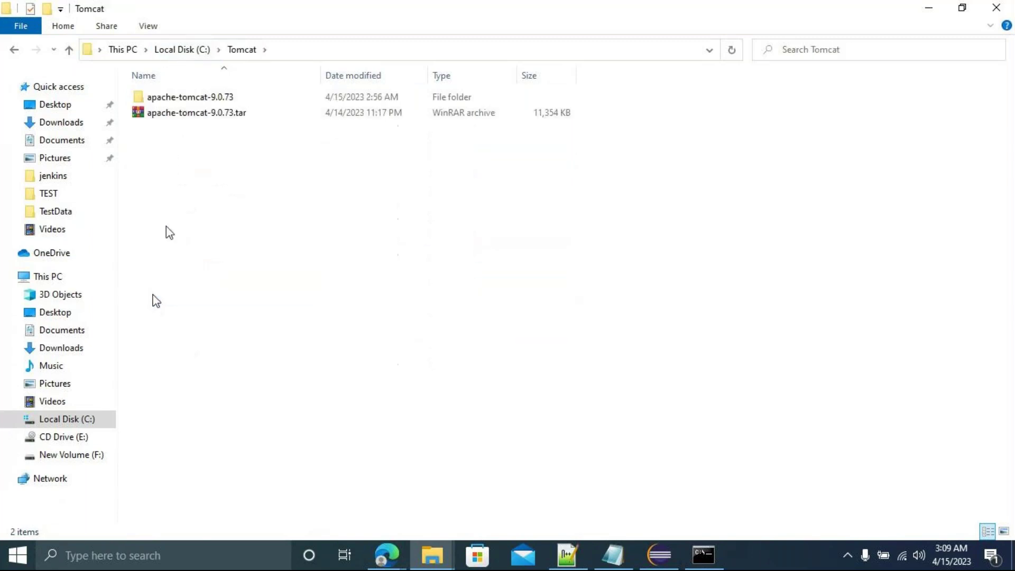
double_click(176, 98)
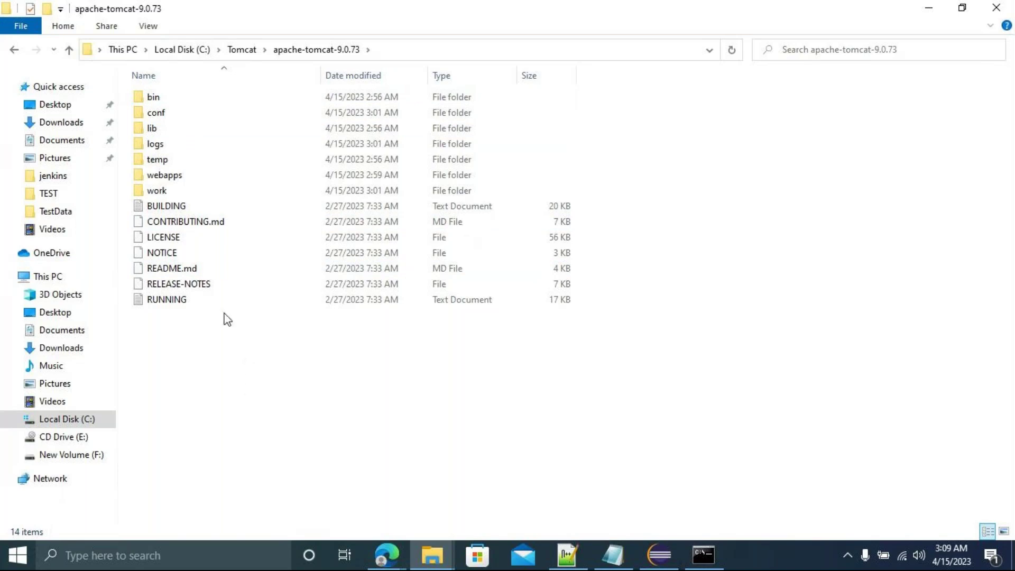
double_click(163, 178)
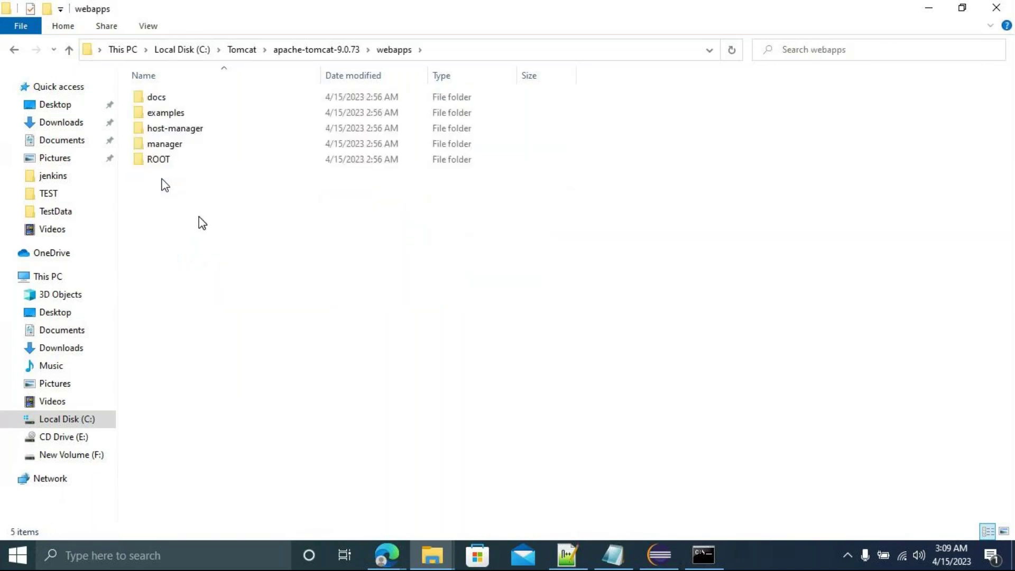
key(ctrl+v)
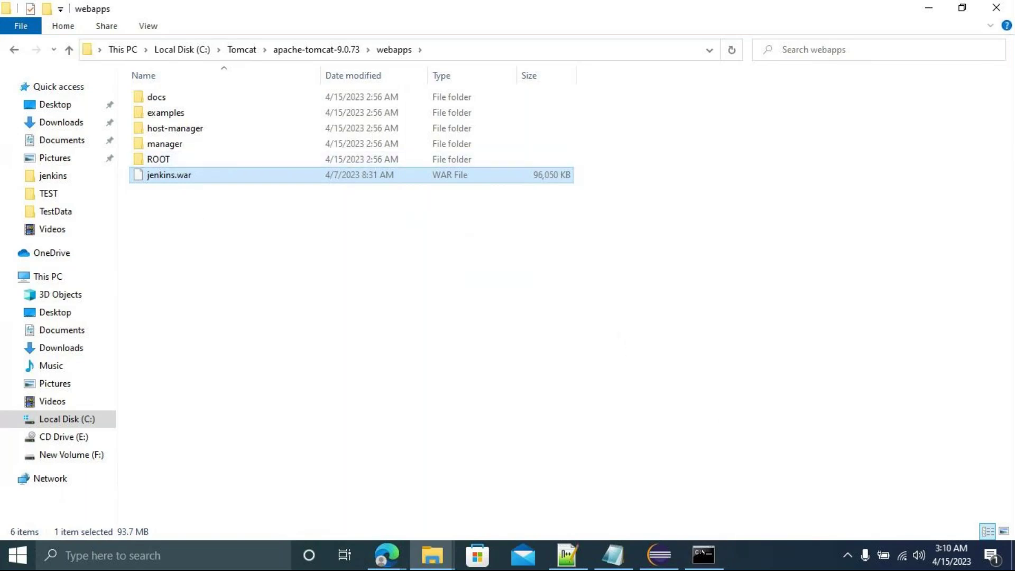
click(713, 560)
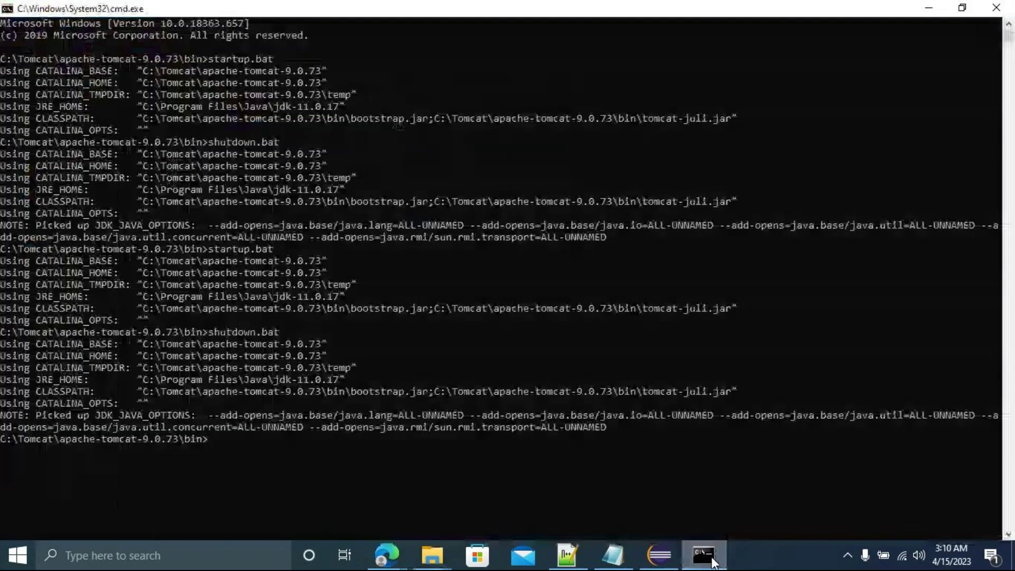
Close the old console, open cmd from Tomcat's bin folder address bar, and run startup.bat.
click(996, 9)
click(13, 52)
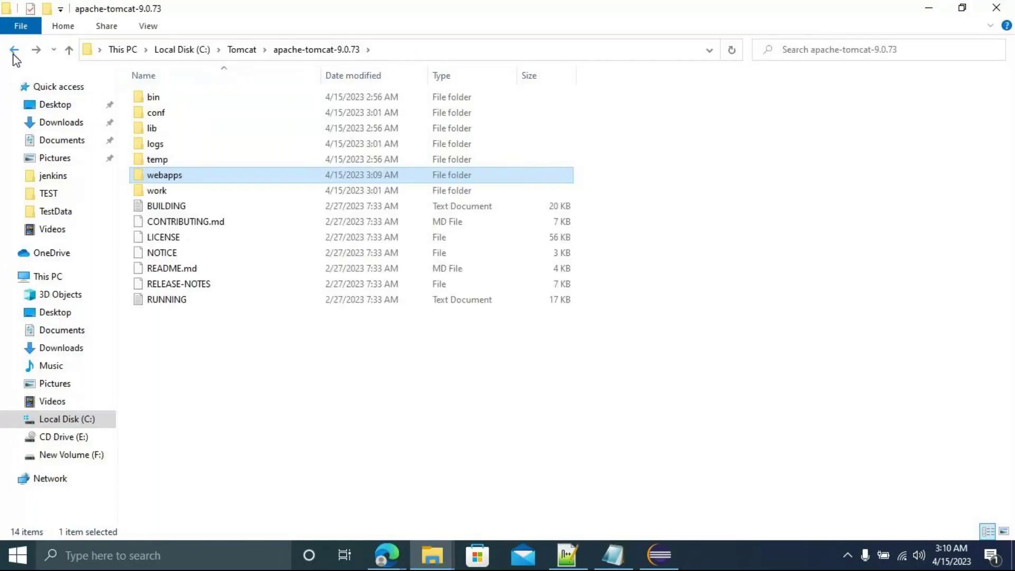
double_click(157, 99)
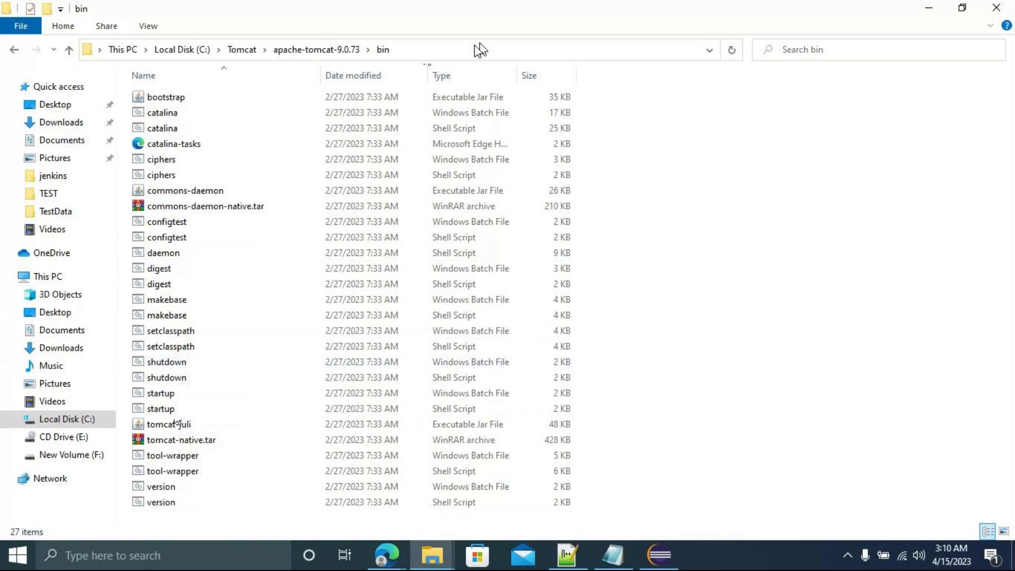
click(458, 49)
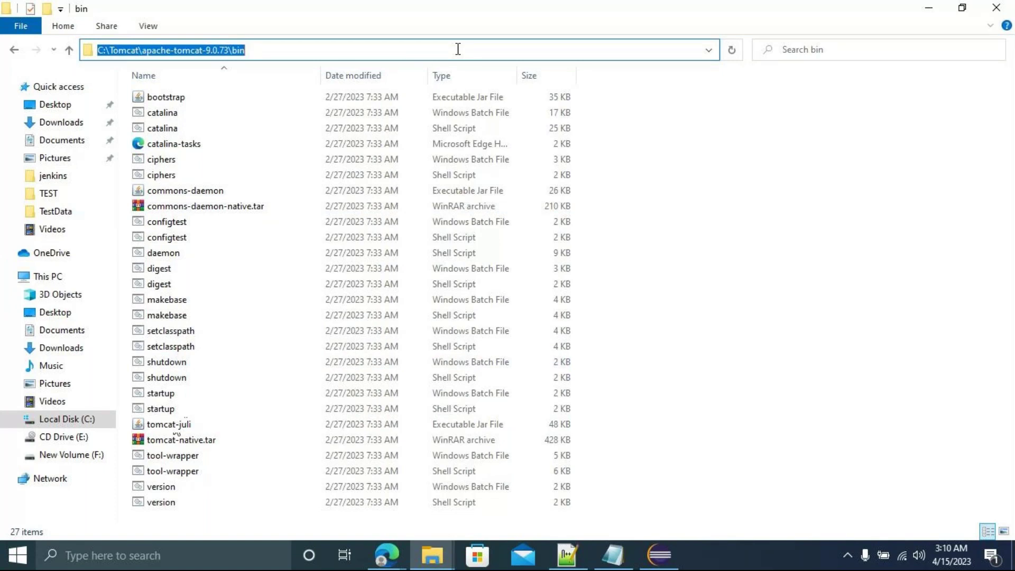
text(cmd)
key(Return)
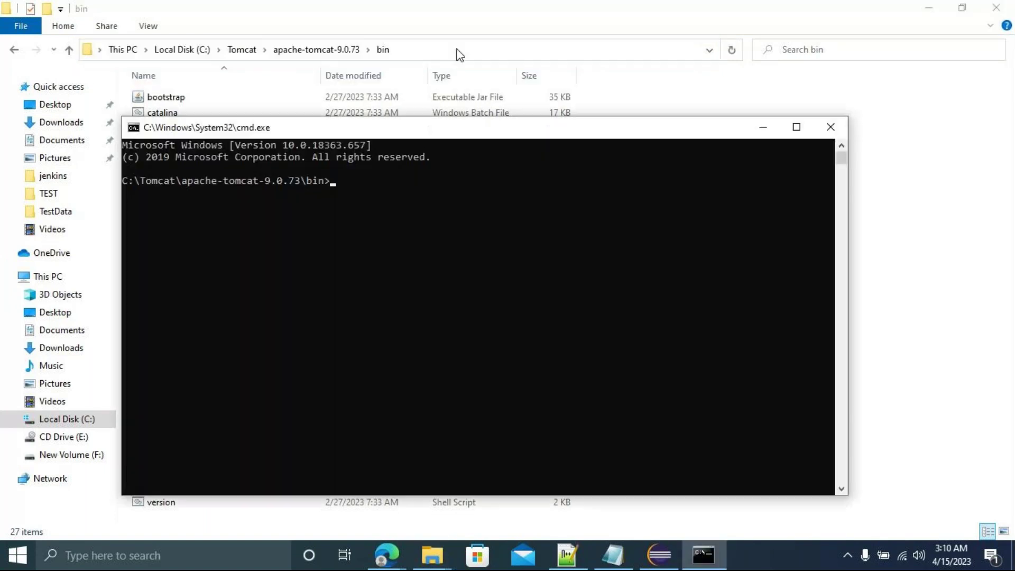
text(startup.bat)
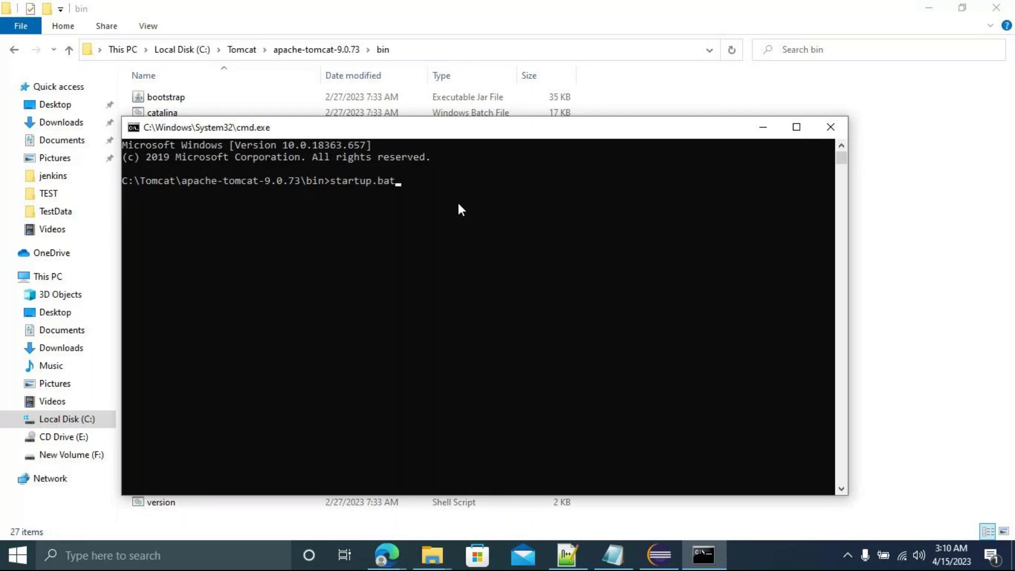
key(Return)
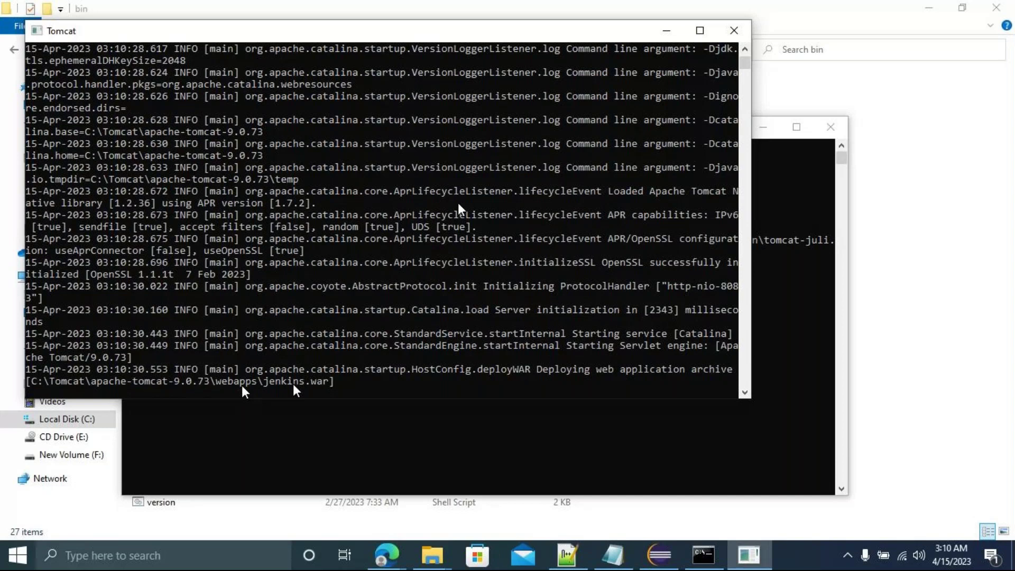
Maximize the Tomcat console until Jenkins reports fully up, then switch back to Edge.
click(699, 30)
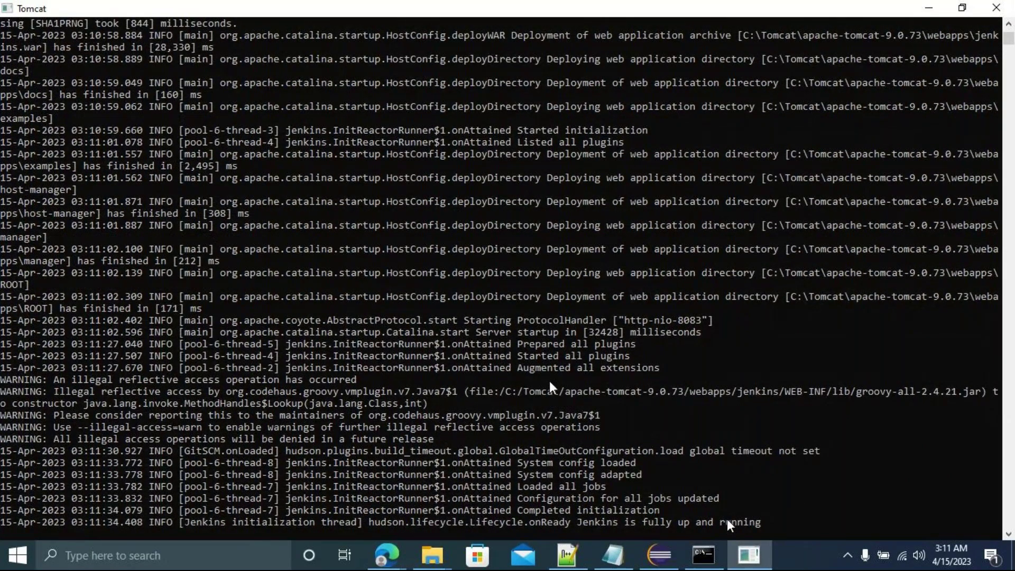
mouse_move(387, 557)
click(210, 471)
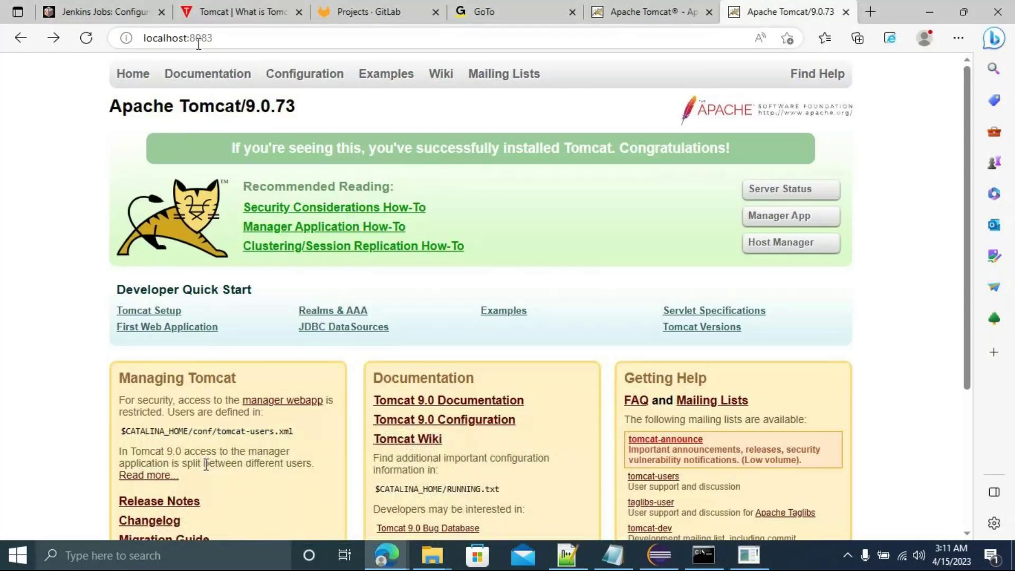
Append /jenkins to localhost:8083 in the address bar and load it.
click(247, 40)
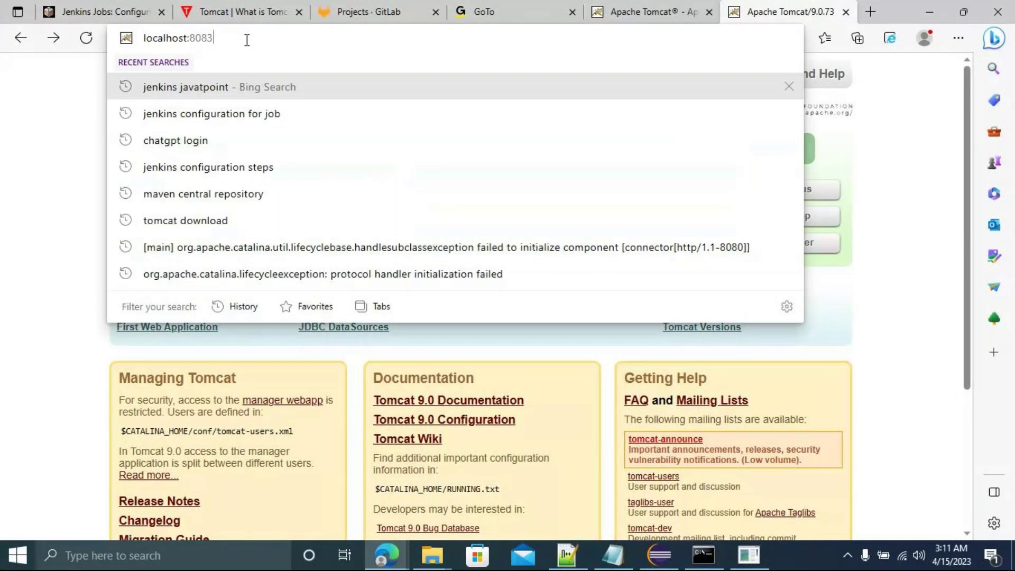
text(/)
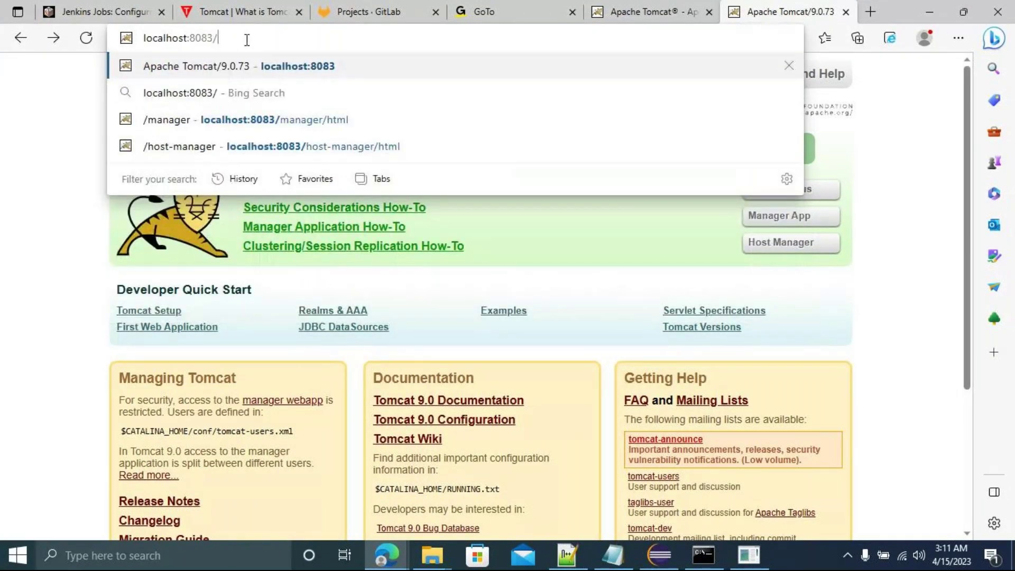
text(je)
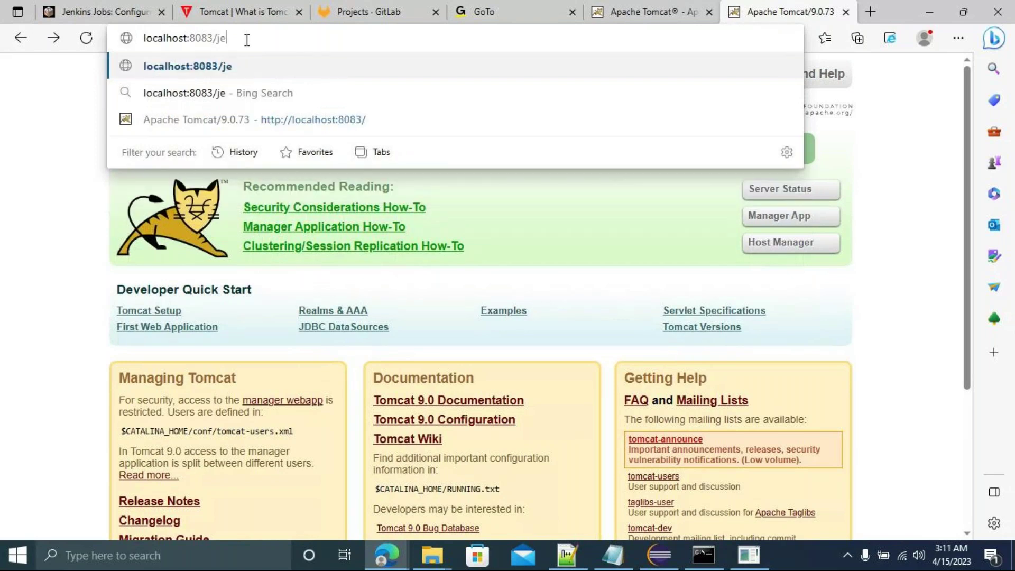
text(nkins)
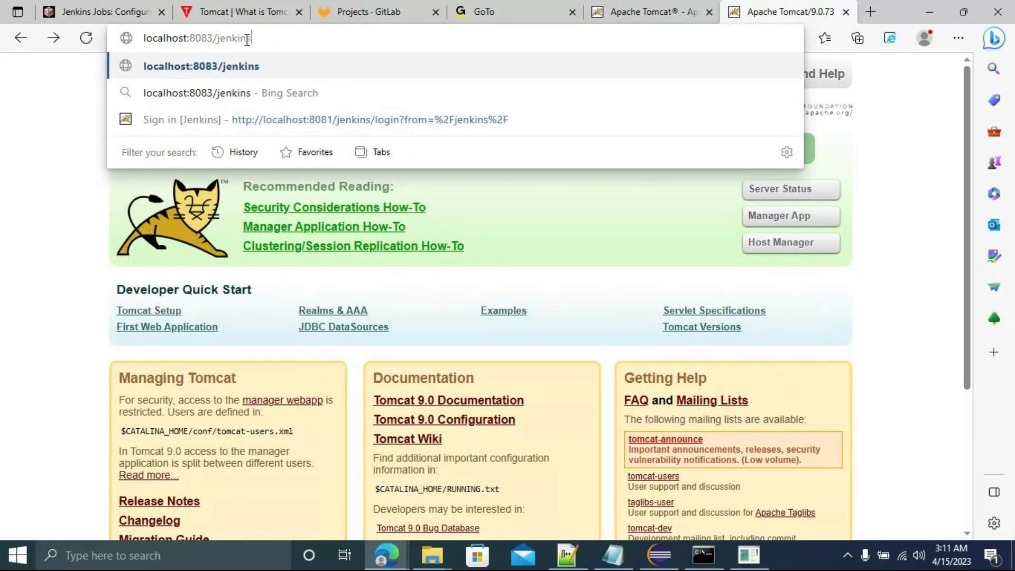
key(Return)
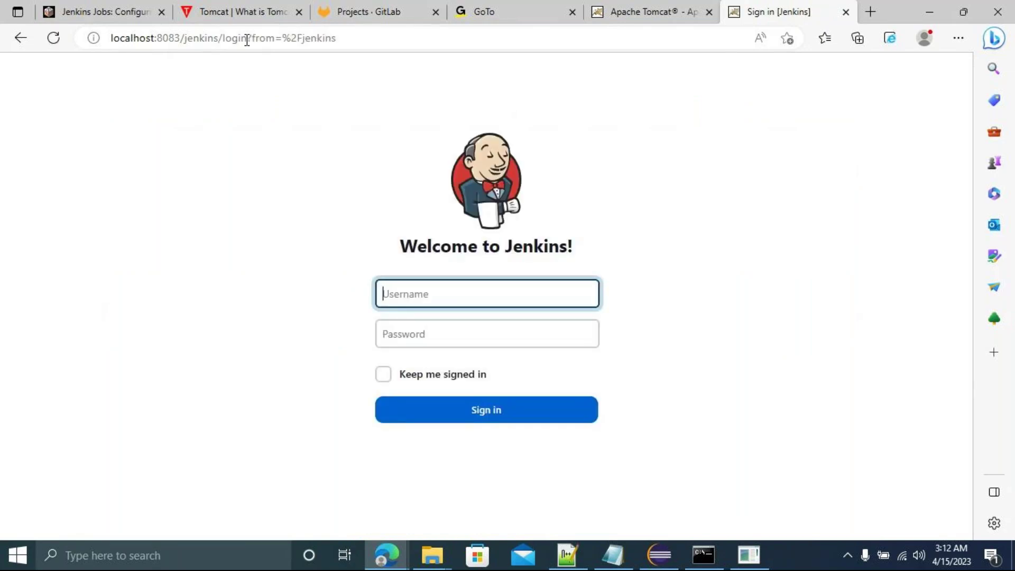
Sign in to Jenkins with the administrator credentials and close Edge's save-password prompt.
text(admin)
key(Tab)
text(admin)
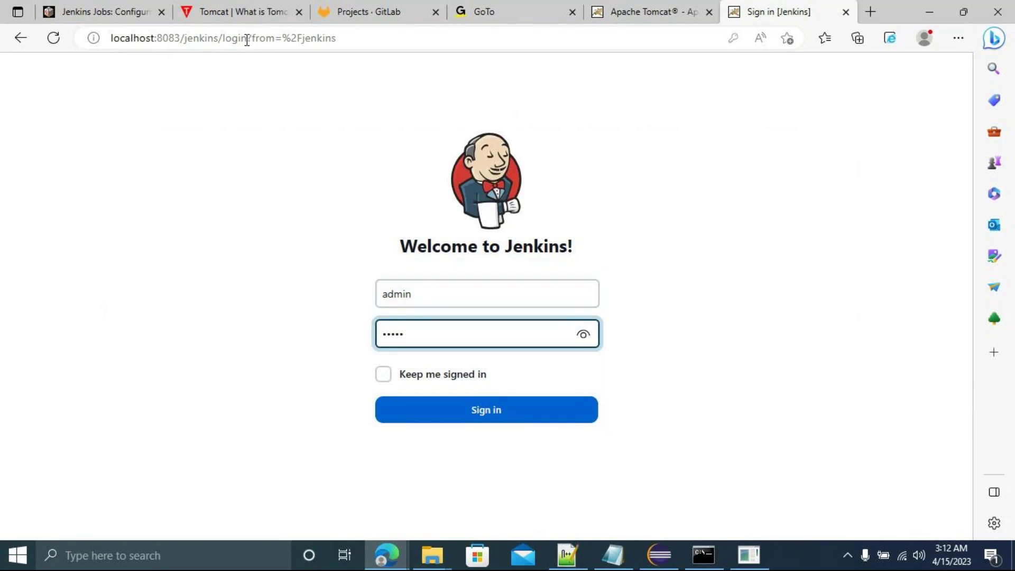
click(484, 418)
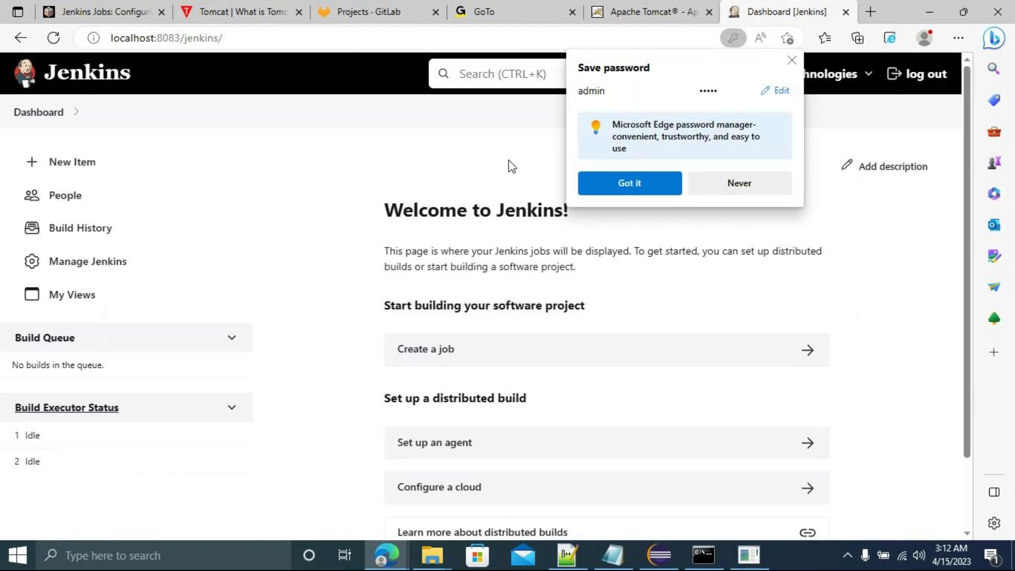
click(793, 62)
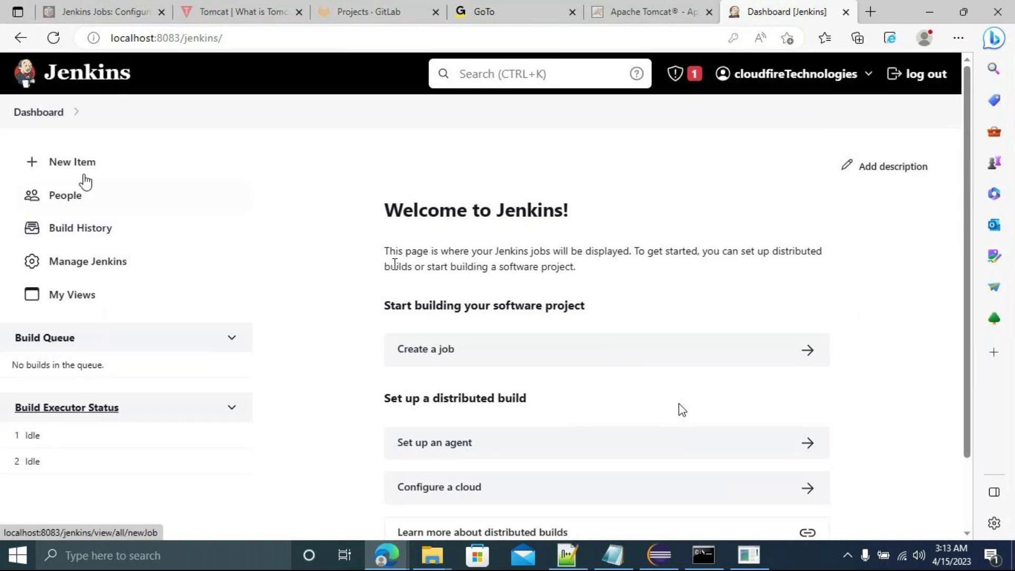
Open New Item and scroll through job types such as Freestyle project and Pipeline.
click(71, 164)
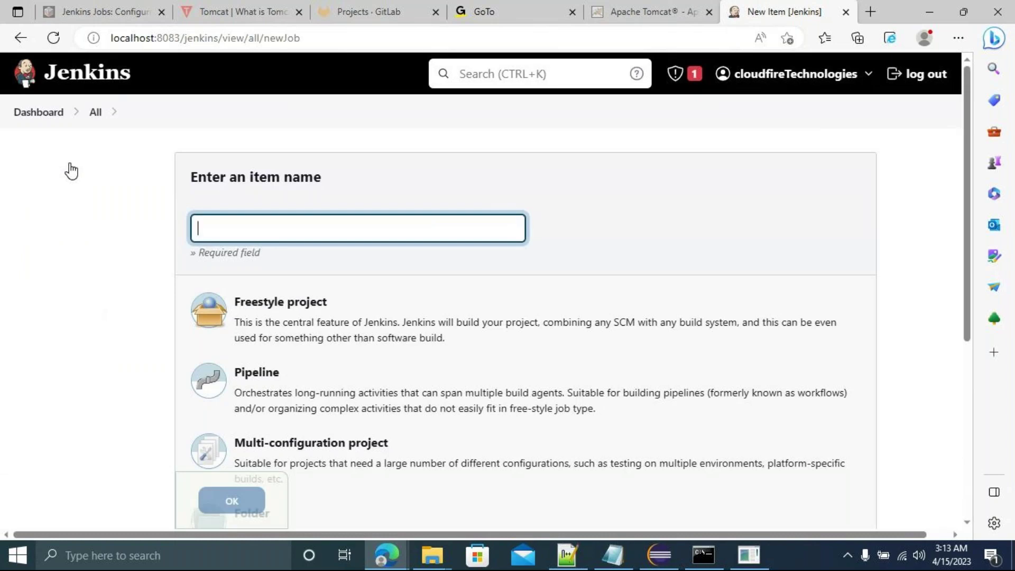
drag(965, 264, 968, 341)
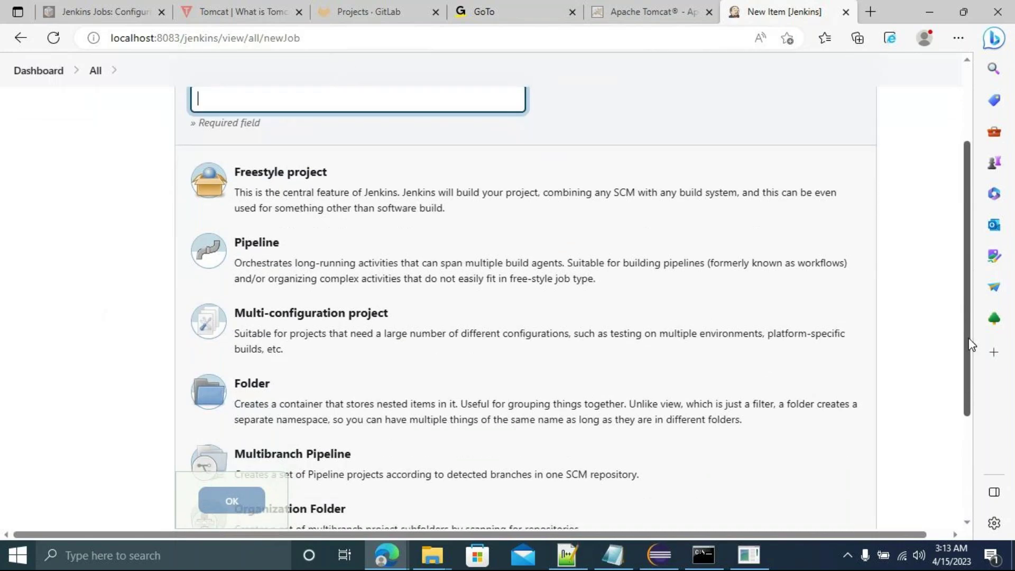
mouse_move(970, 344)
mouse_down()
mouse_move(971, 364)
mouse_move(961, 328)
mouse_up()
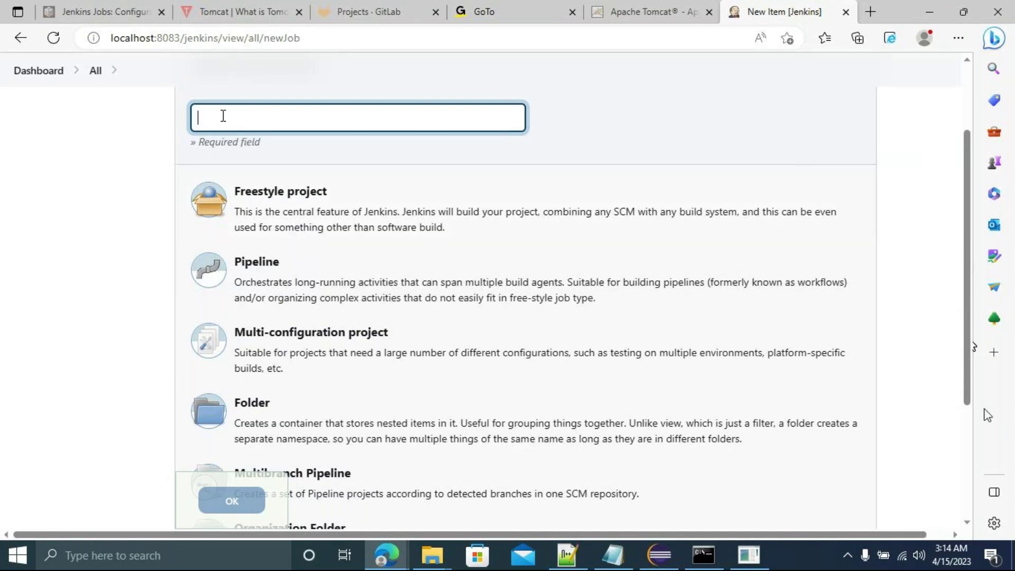
Create a Freestyle project named OrangeHRM, correcting the typed name before confirming.
click(316, 204)
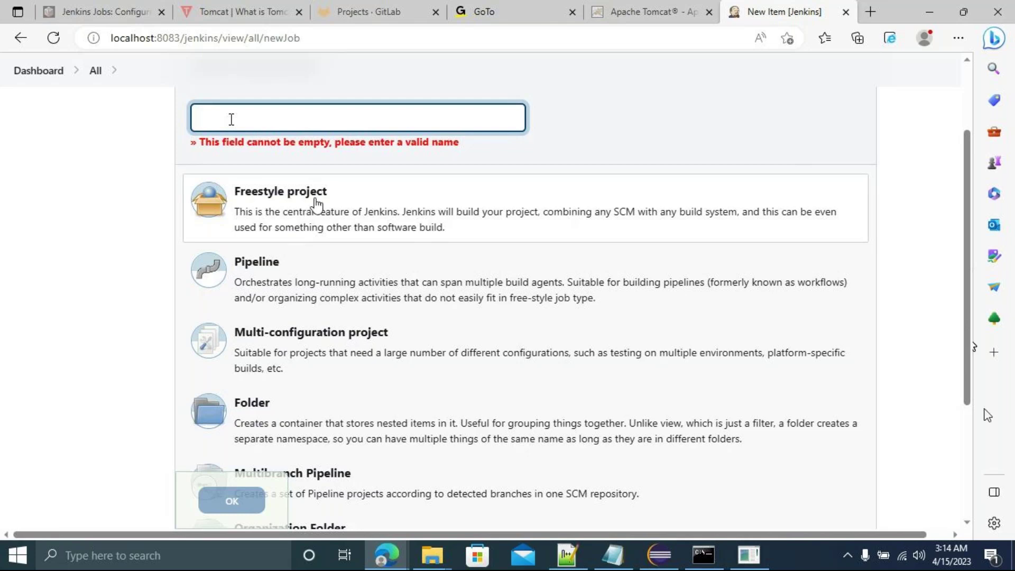
text(smoke)
key(BackSpace)
key(BackSpace)
key(BackSpace)
key(BackSpace)
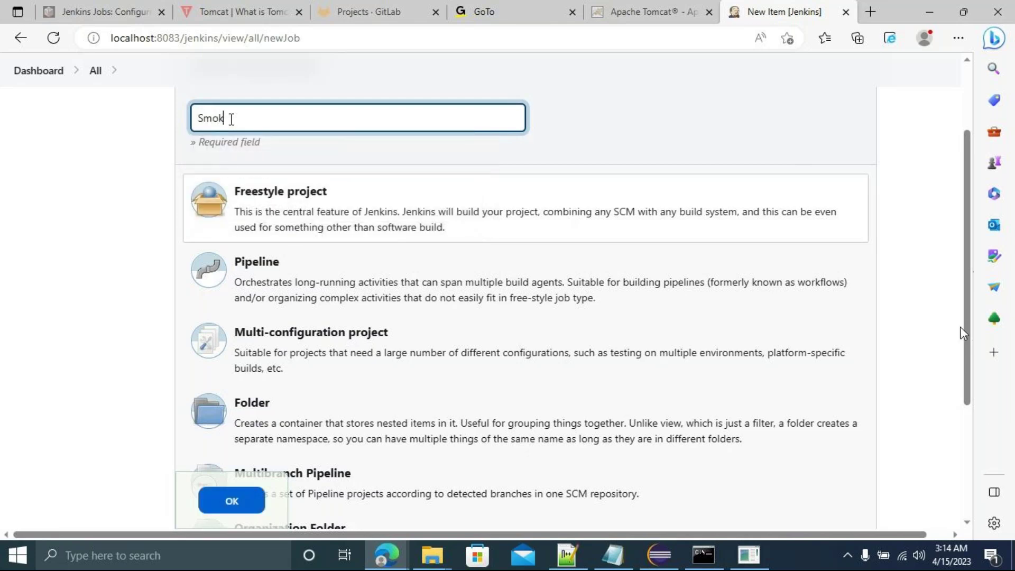
key(BackSpace)
text(ORangeHRM_Regression)
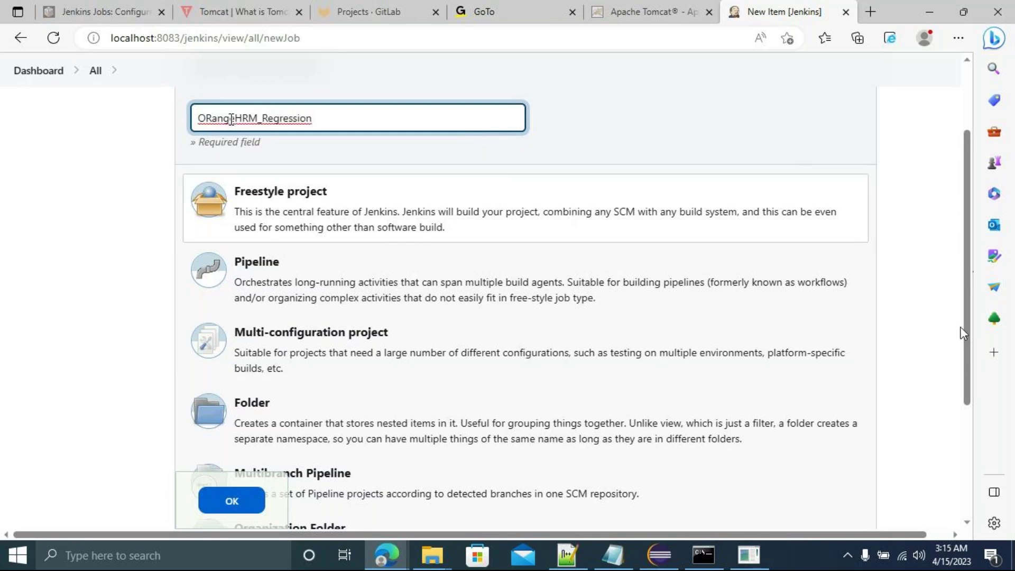
click(212, 119)
key(BackSpace)
text(r)
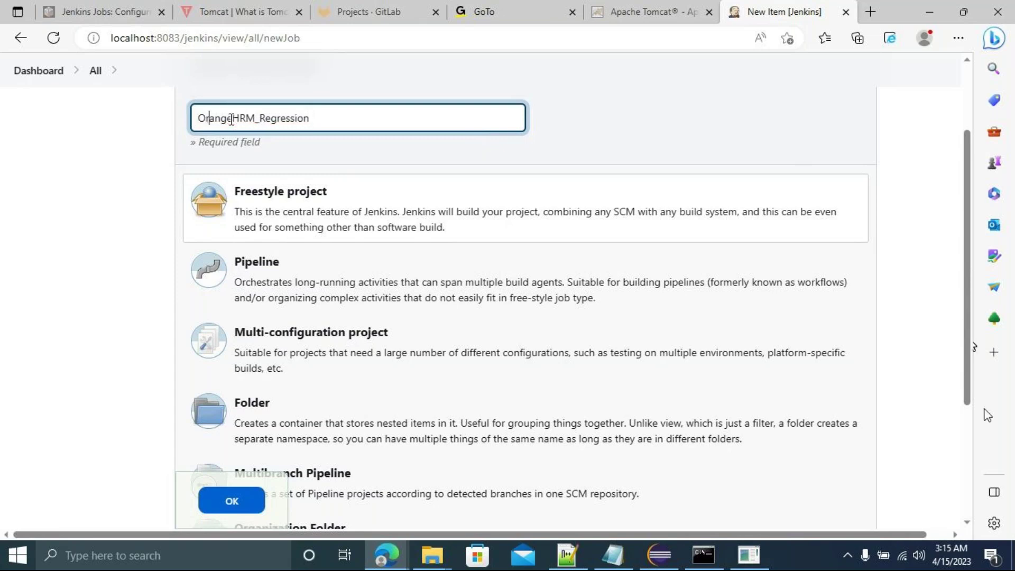
click(323, 127)
key(BackSpace)
key(BackSpace)
key(BackSpace)
key(BackSpace)
key(BackSpace)
key(BackSpace)
key(BackSpace)
key(BackSpace)
key(BackSpace)
key(BackSpace)
key(BackSpace)
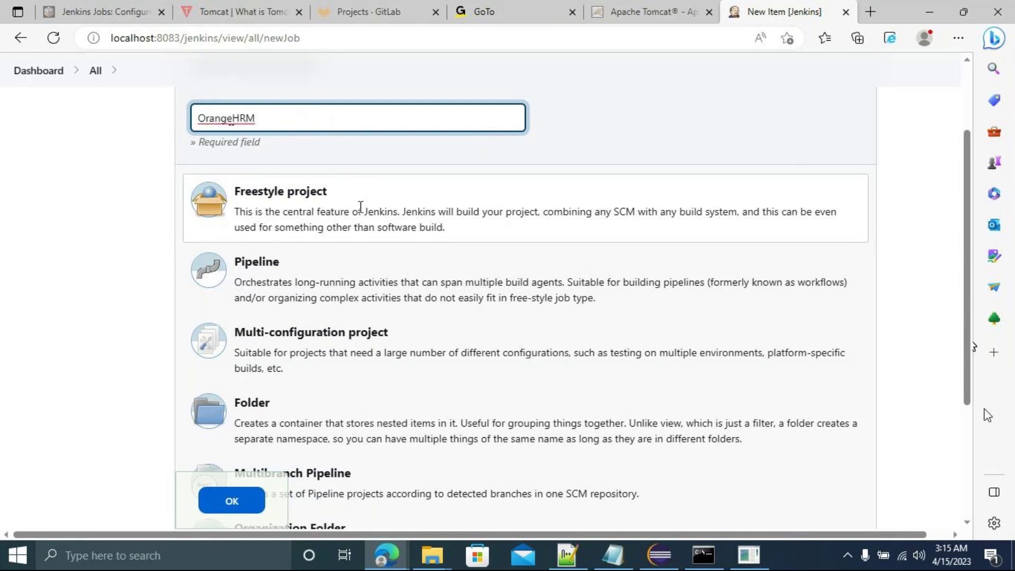
click(322, 204)
click(238, 501)
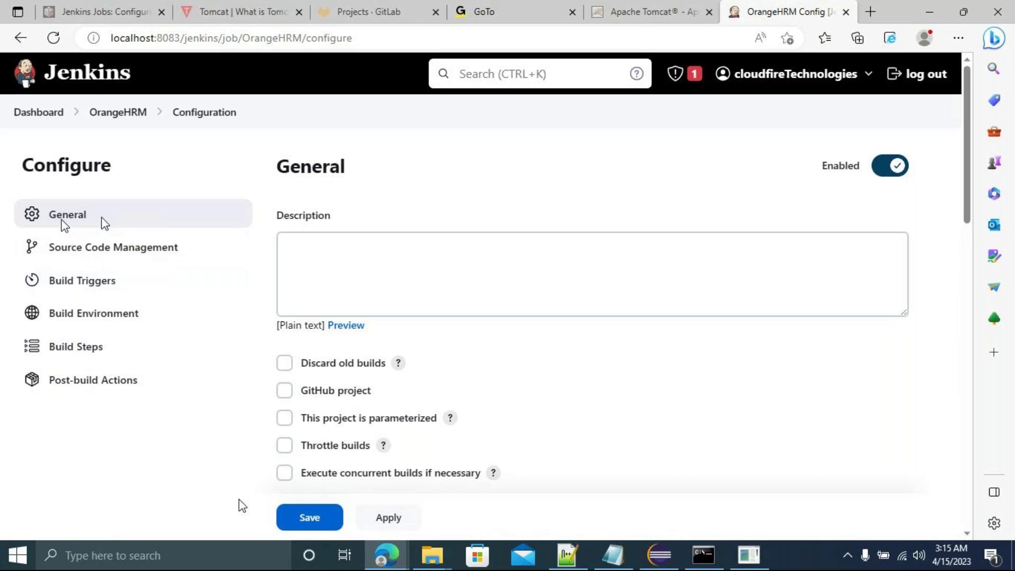
Enter the description 'In OrangeHrm we are performing smoke Testing, sanity and Regressing Testing....'.
click(373, 236)
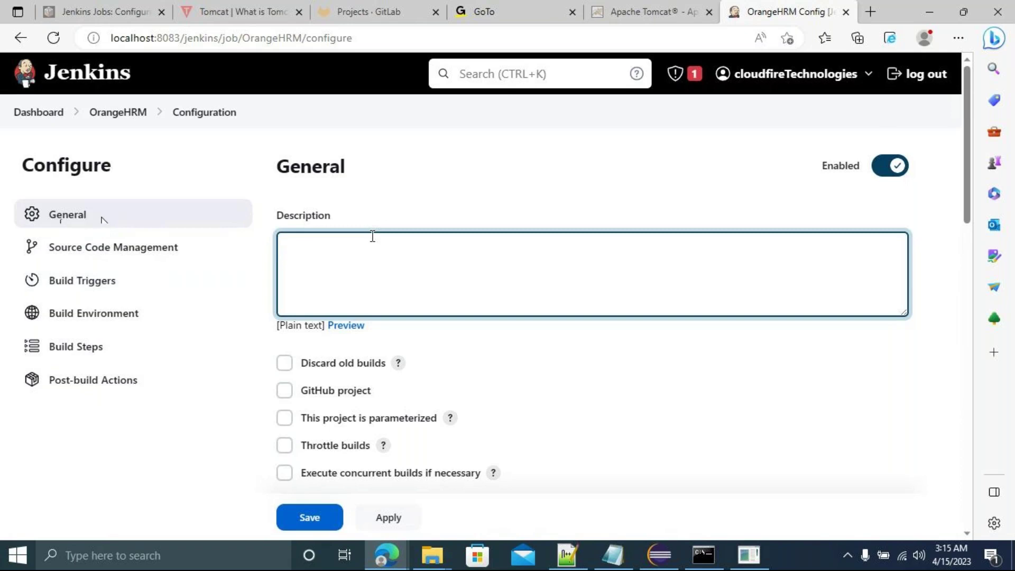
text(In OrangeHrm we a)
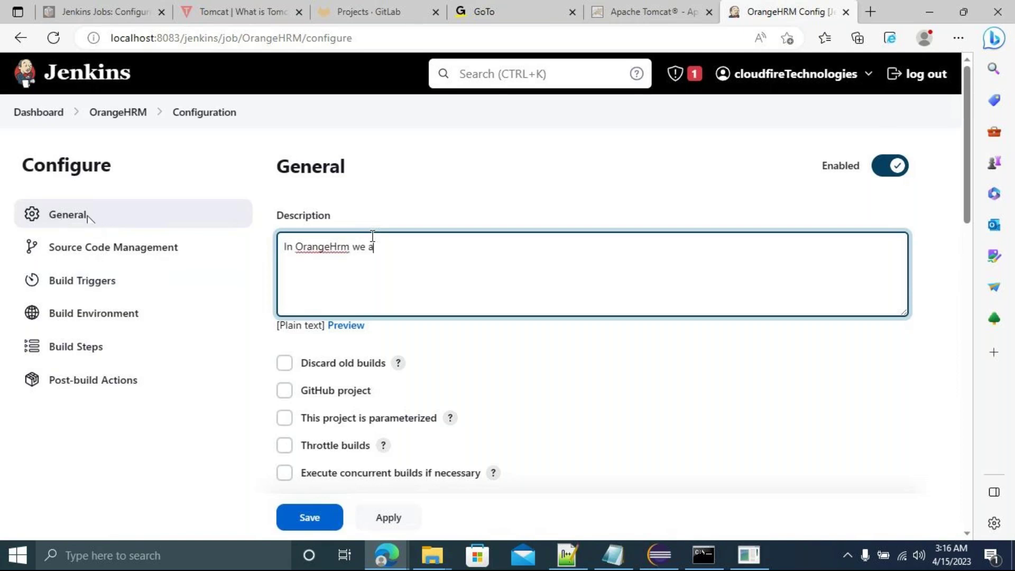
text(re performing smo)
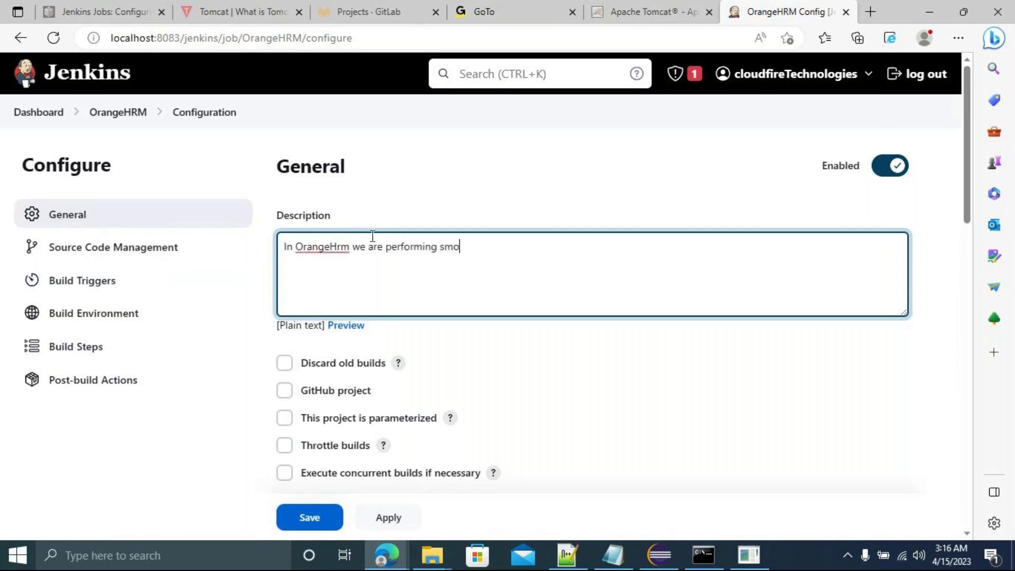
text(ke Testing, sanity and Regressing Testing)
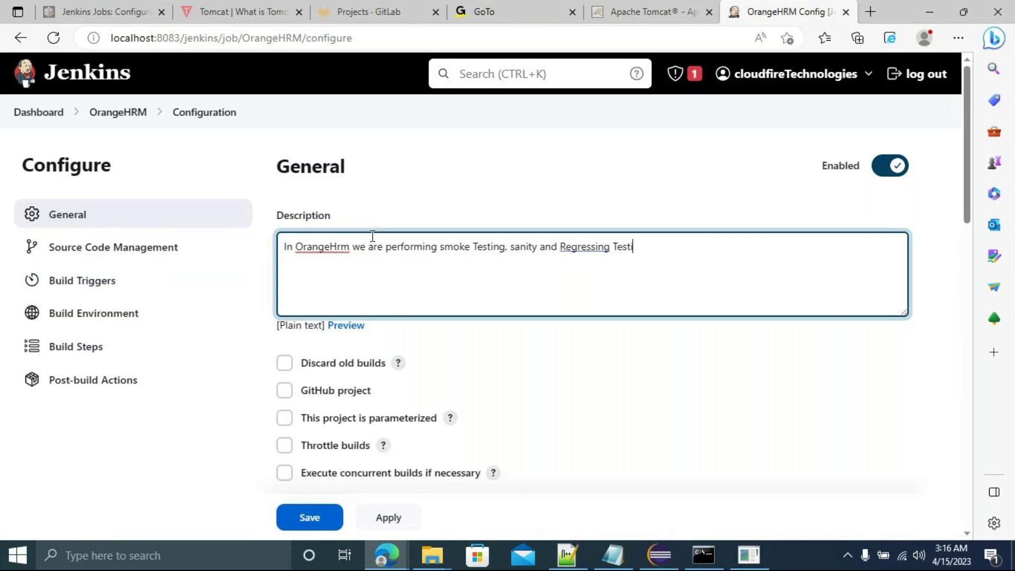
text(....)
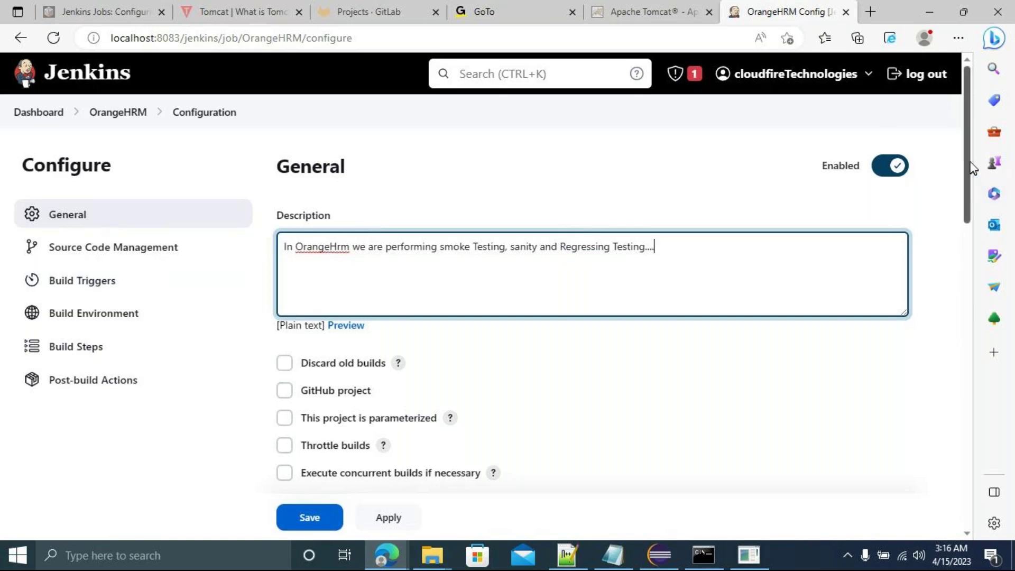
Enable 'Use custom workspace' under the Advanced options and focus its Directory field.
scroll(974, 169, down, 2)
scroll(971, 192, down, 2)
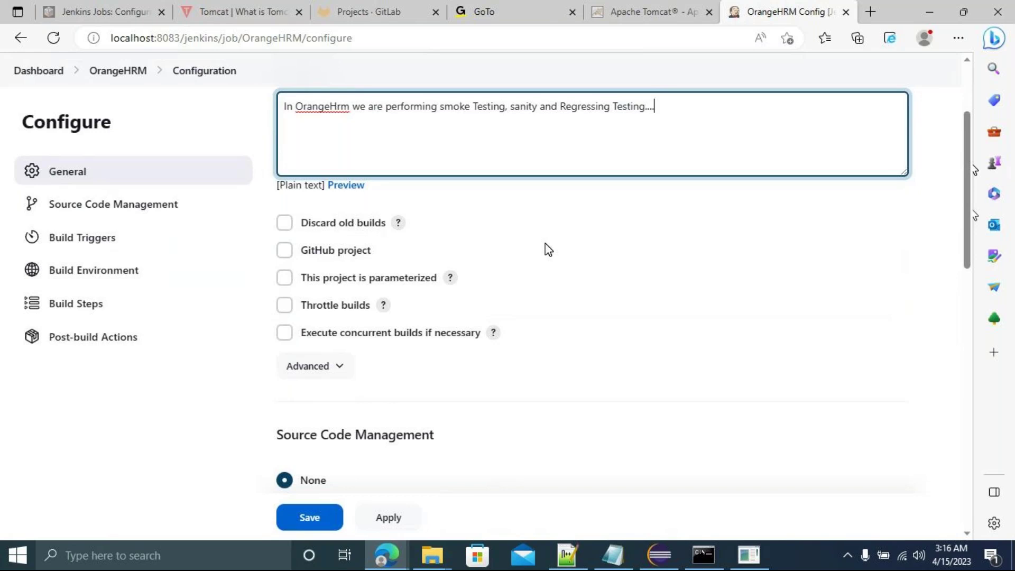
click(326, 369)
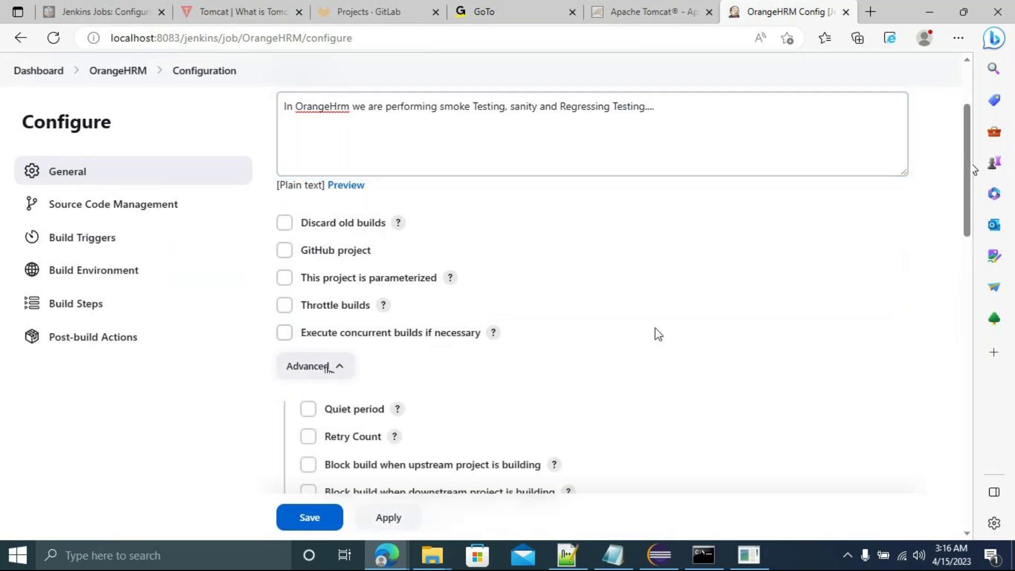
drag(969, 232, 972, 285)
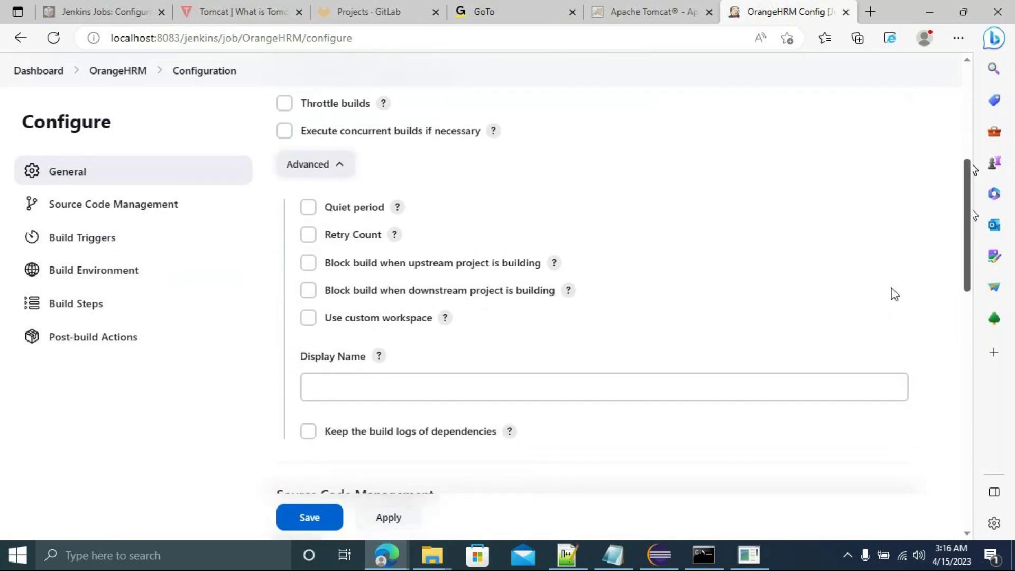
click(308, 318)
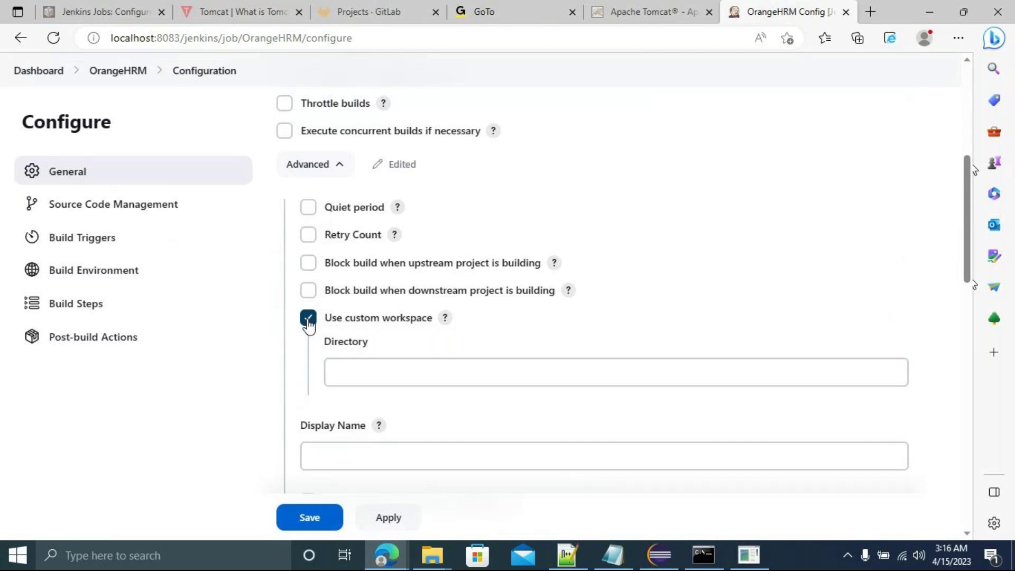
click(370, 367)
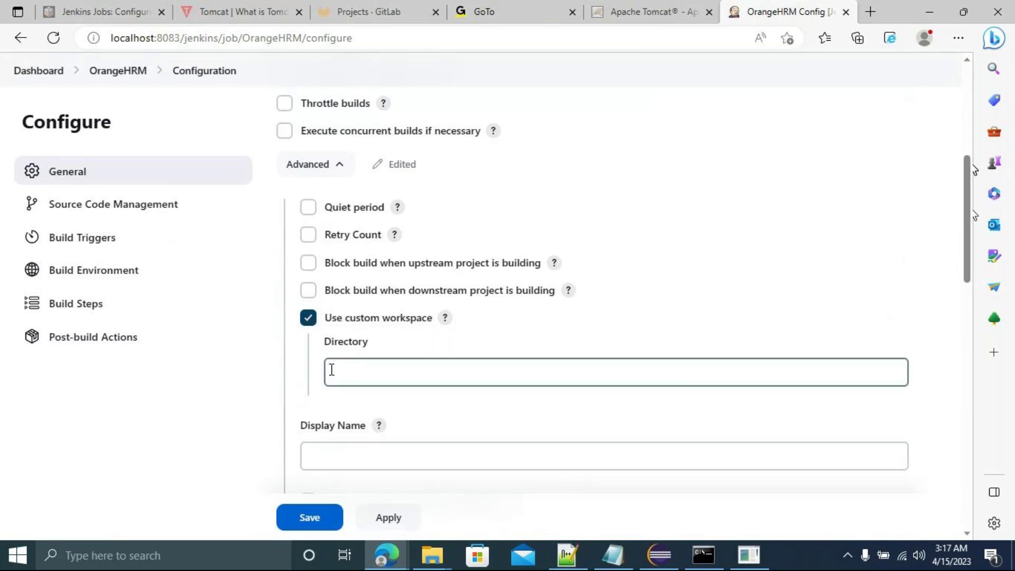
click(661, 556)
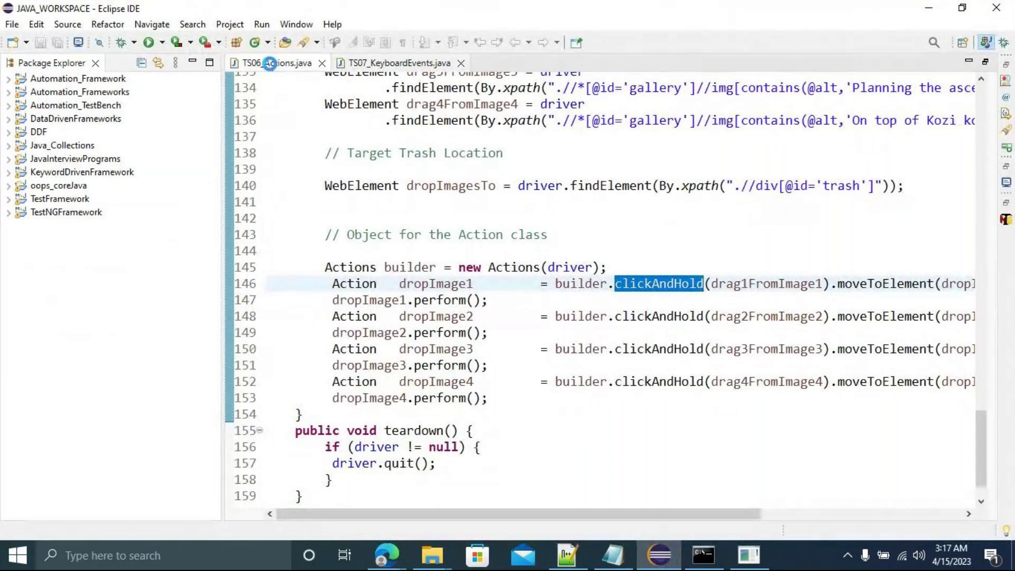
Close the TS07_KeyboardEvents.java and TS06_Actions.java editors in Eclipse.
click(273, 68)
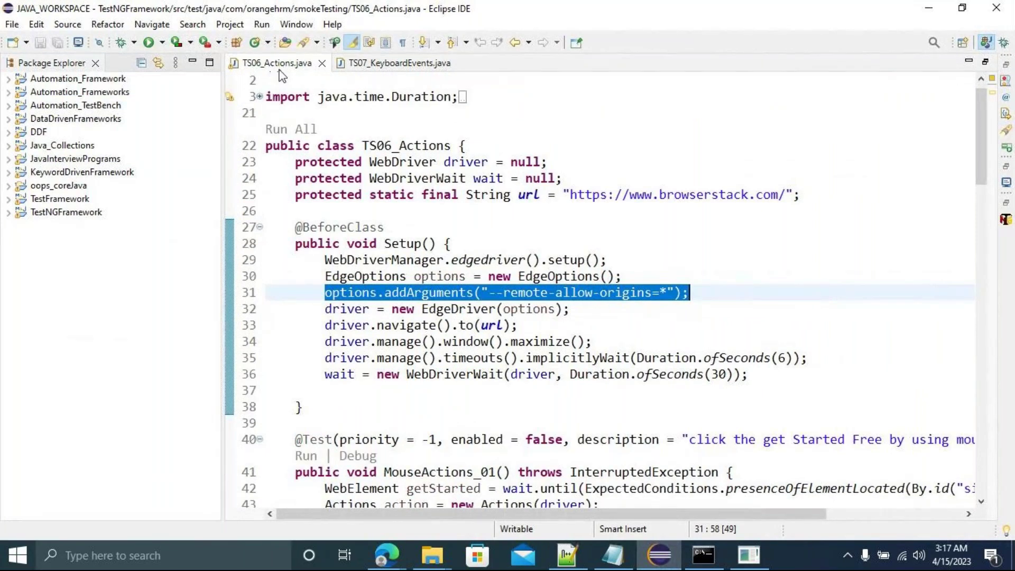
middle_click(342, 64)
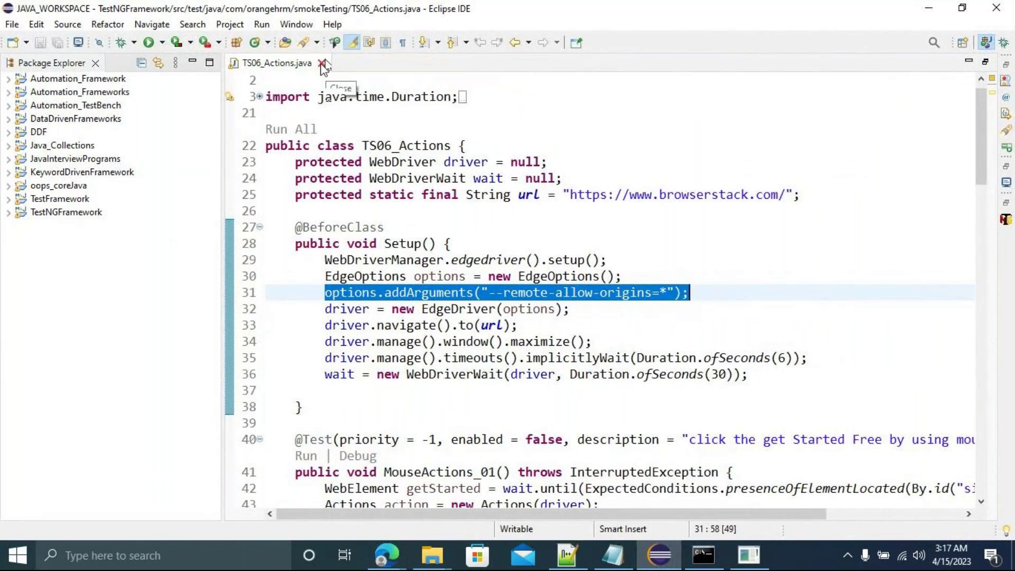
click(32, 231)
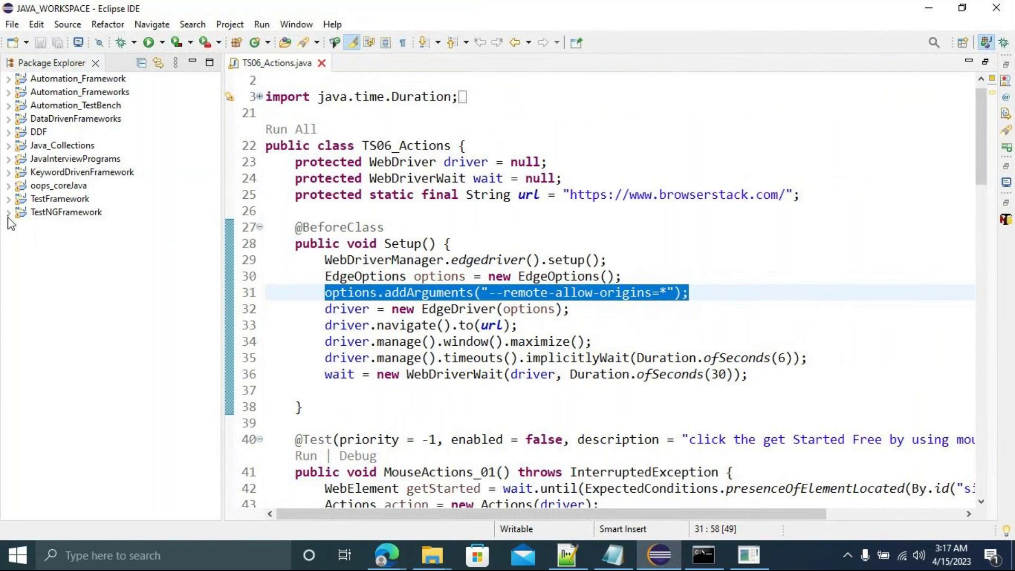
key(ctrl+w)
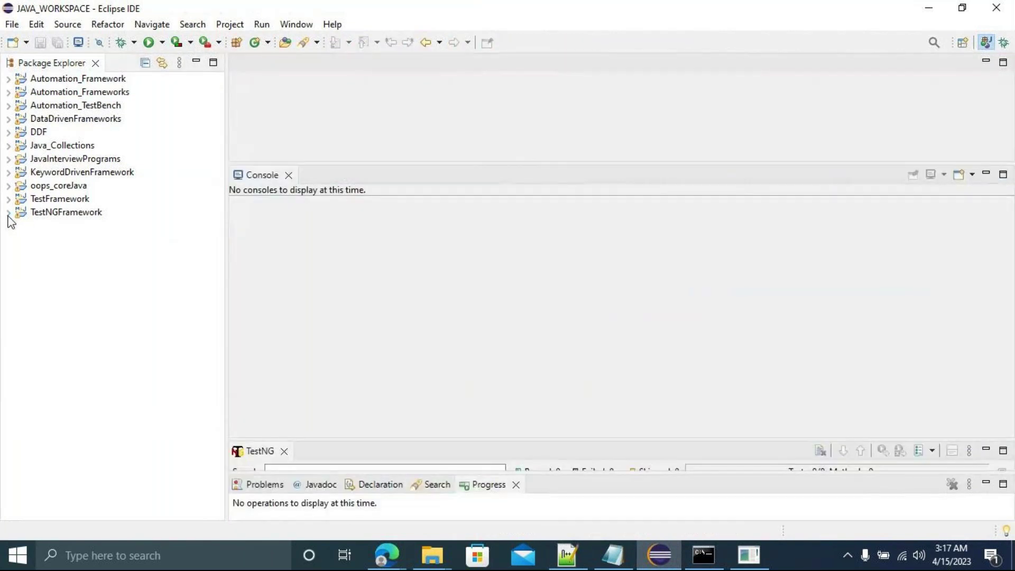
Open the TestNGFramework project's Properties and show its Location in File Explorer.
click(8, 216)
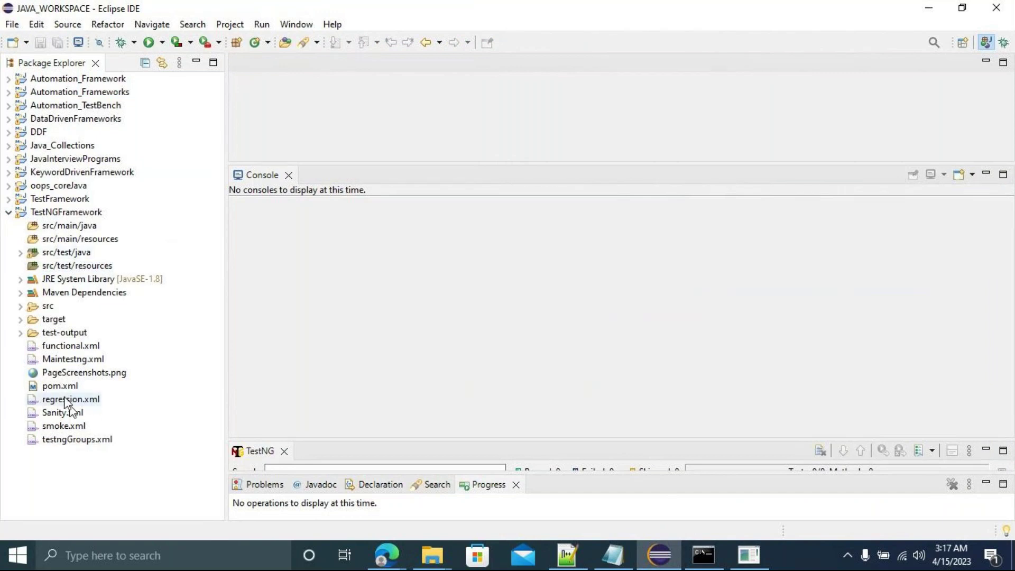
click(49, 216)
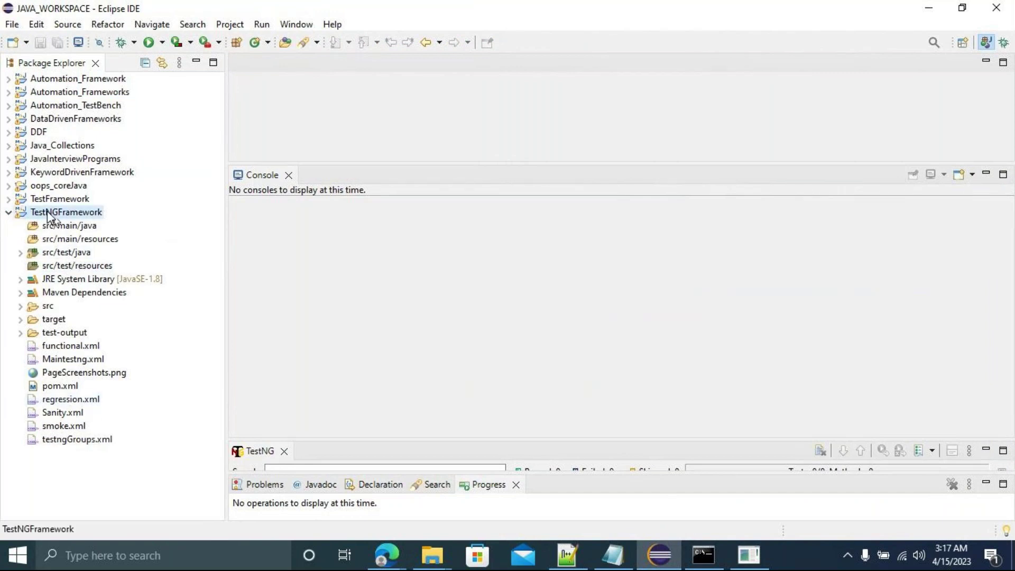
right_click(47, 211)
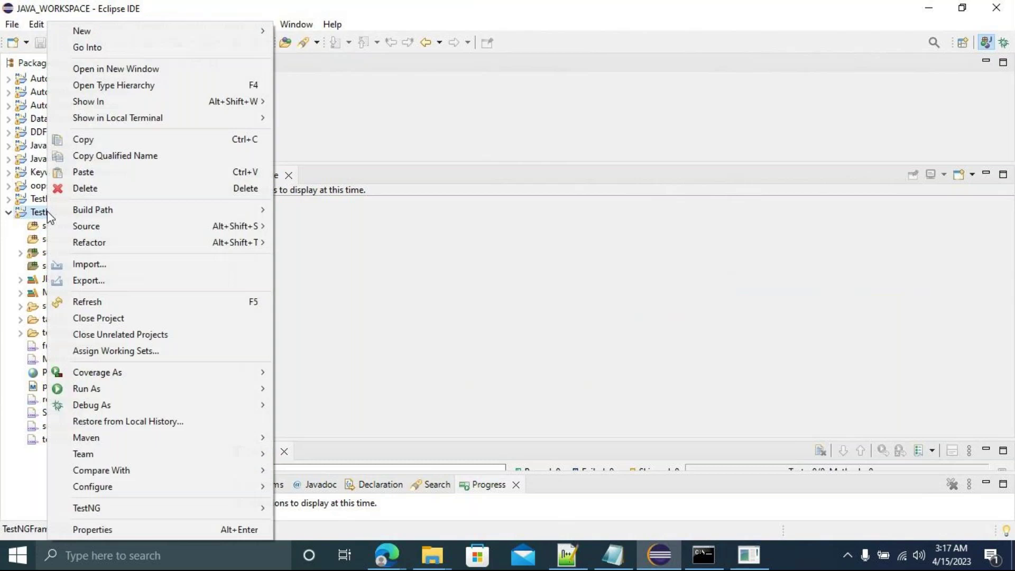
click(93, 529)
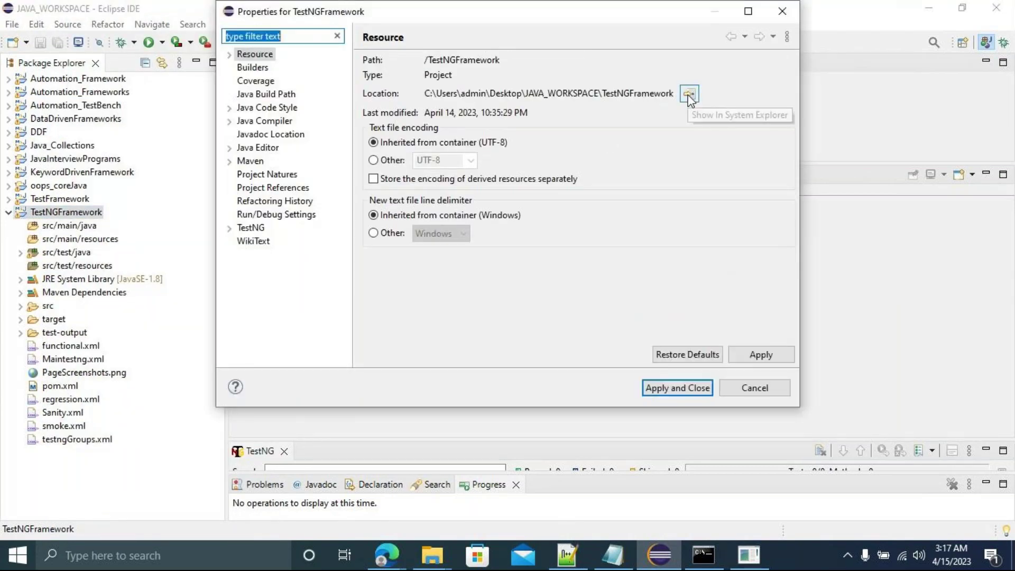
click(689, 97)
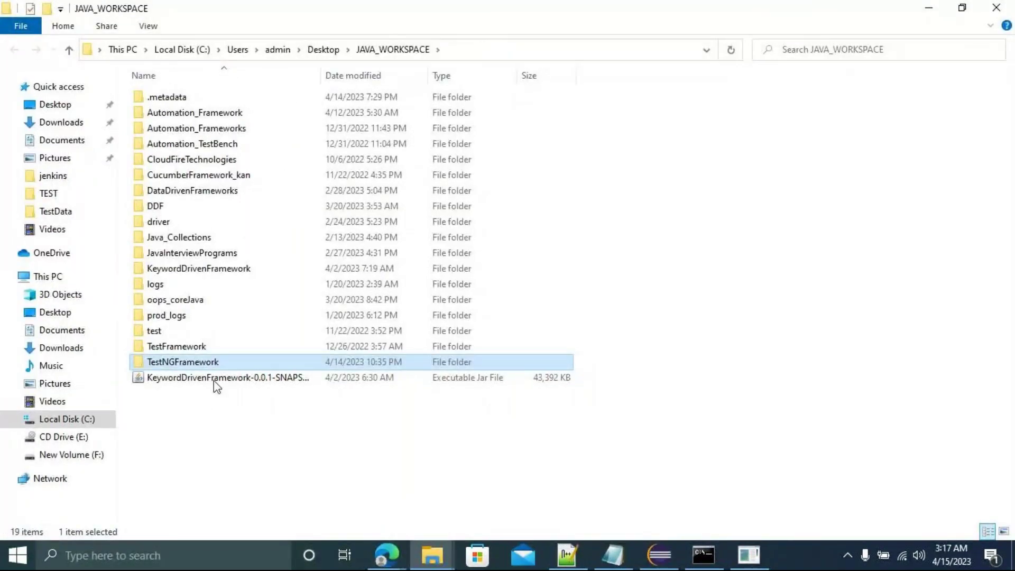
Open the TestNGFramework folder, reveal its full path, and return to Eclipse's Properties dialog.
double_click(205, 364)
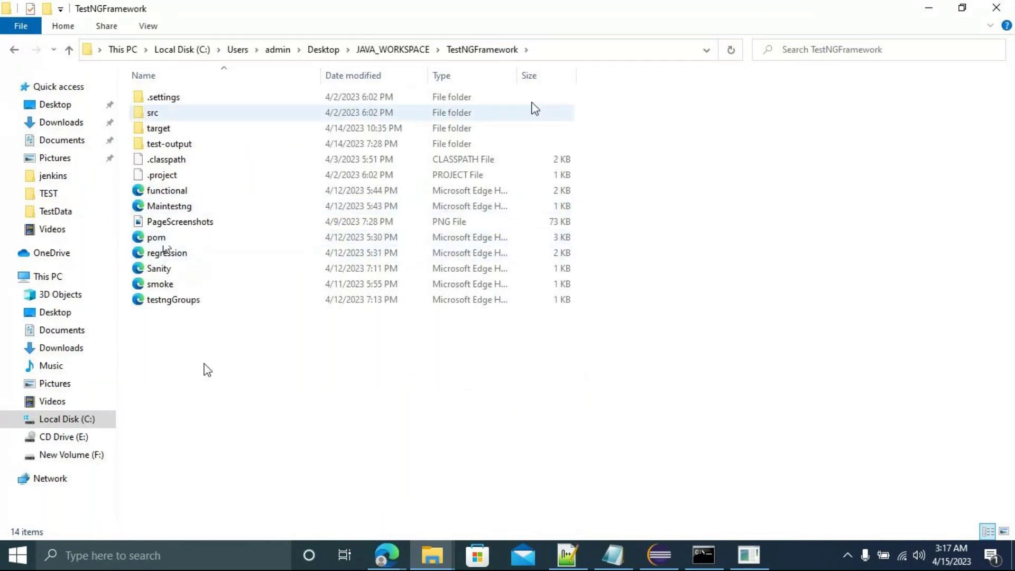
click(562, 49)
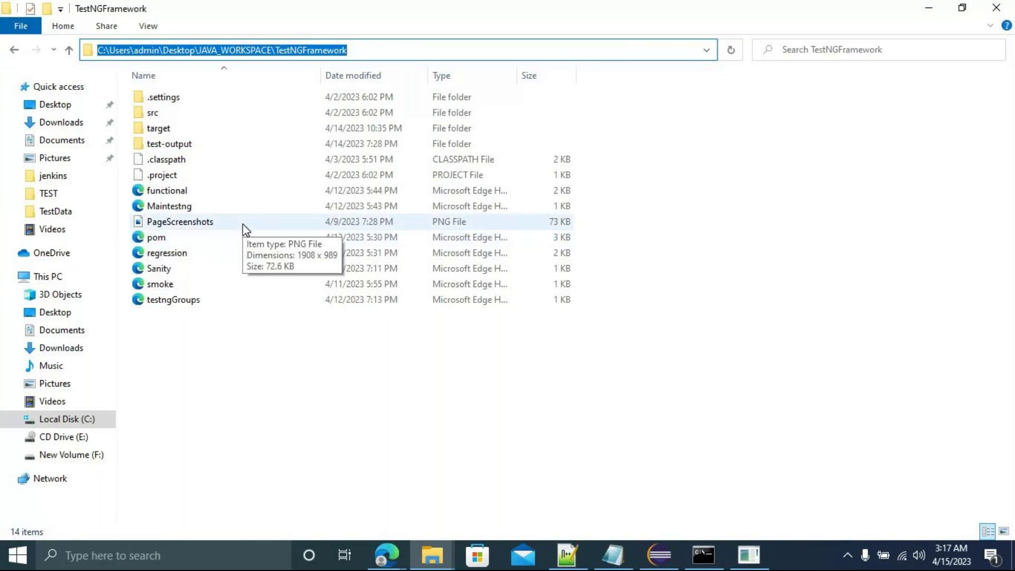
key(alt+Tab)
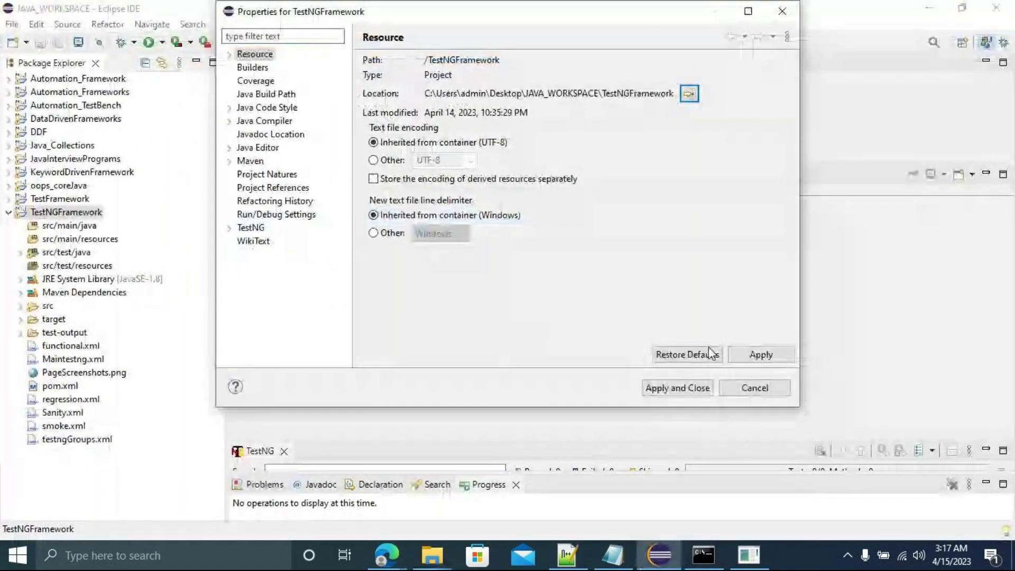
Paste the TestNGFramework project folder path into the custom workspace Directory field.
mouse_move(387, 554)
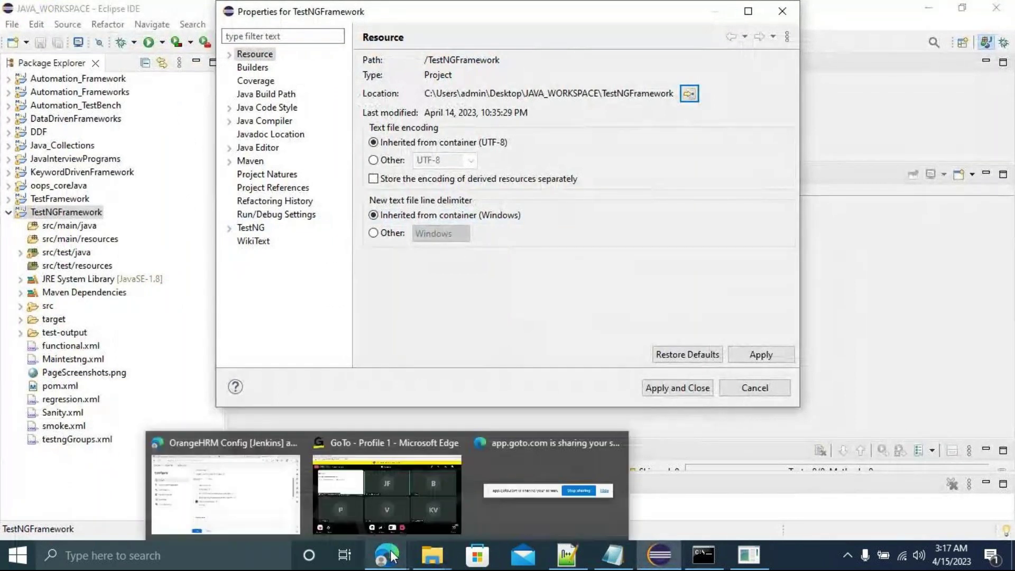
click(277, 506)
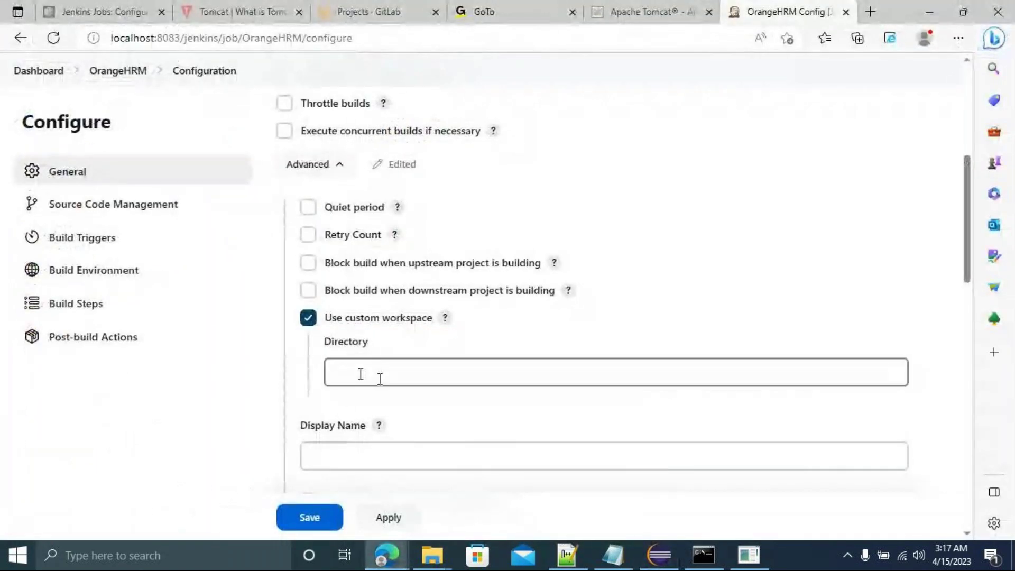
click(346, 372)
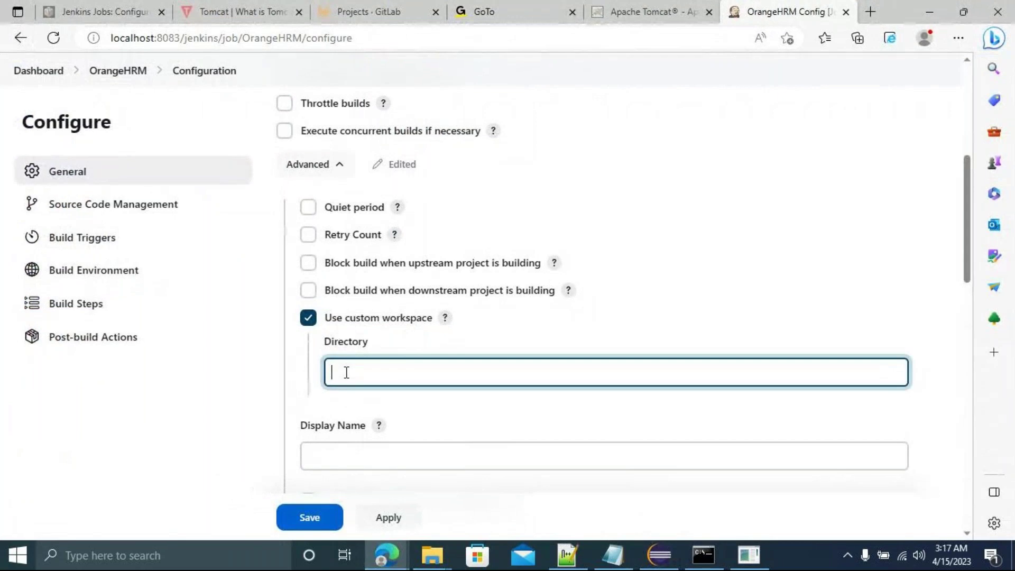
text(C:\Users\admin\Desktop\JAVA_WORKSPACE\TestNGFramework)
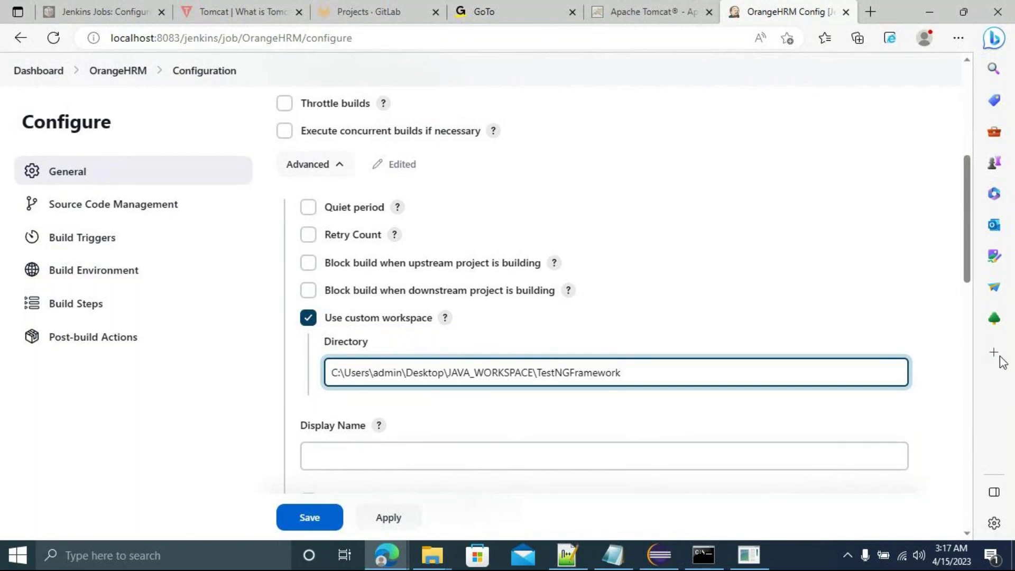
drag(965, 274, 974, 320)
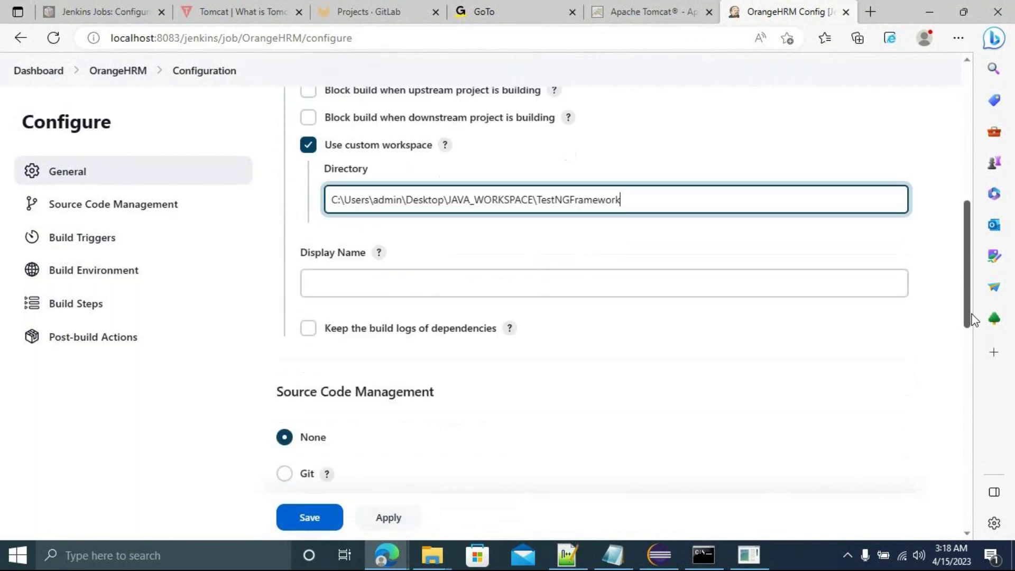
Set the job's Display Name to TestNG_Framework.
click(385, 275)
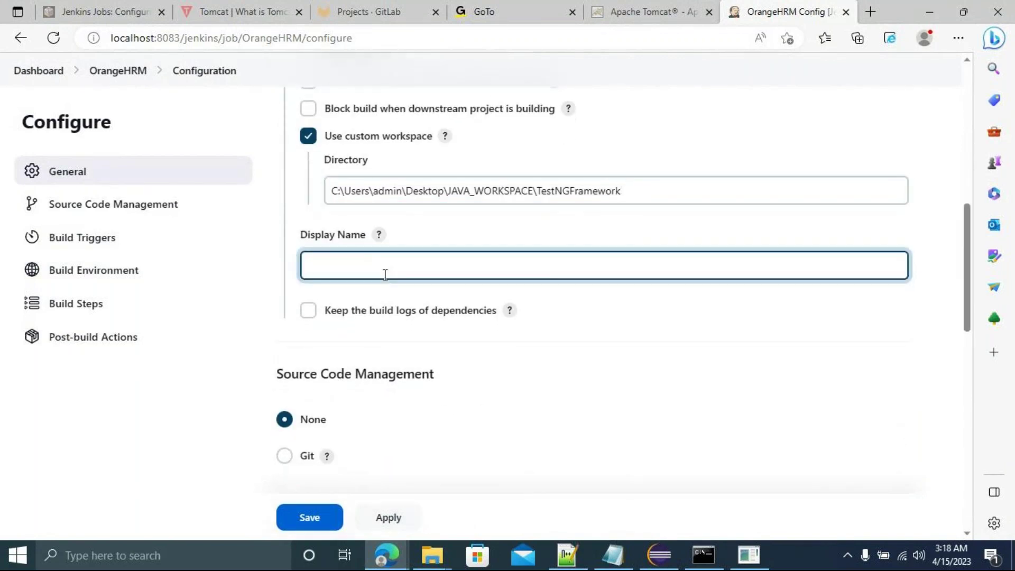
text(TestNG_Framework)
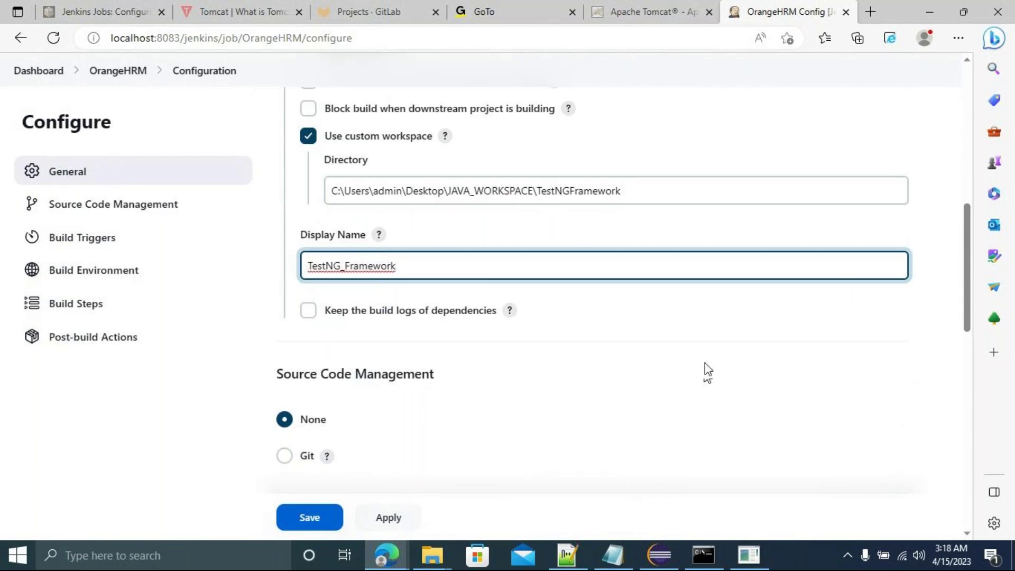
click(148, 209)
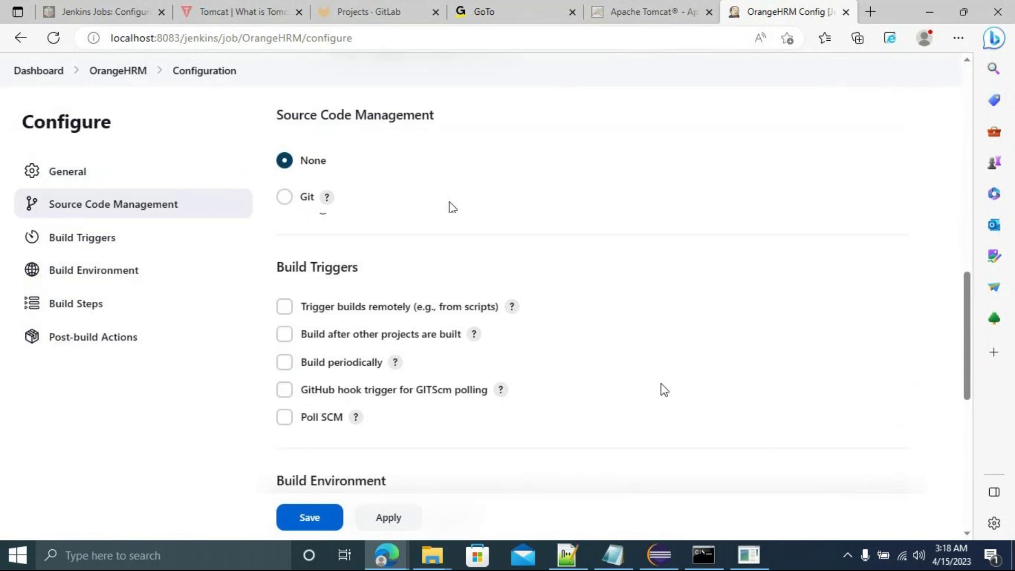
Cancel Eclipse's TestNGFramework Properties dialog and return to the Jenkins job configuration.
click(658, 563)
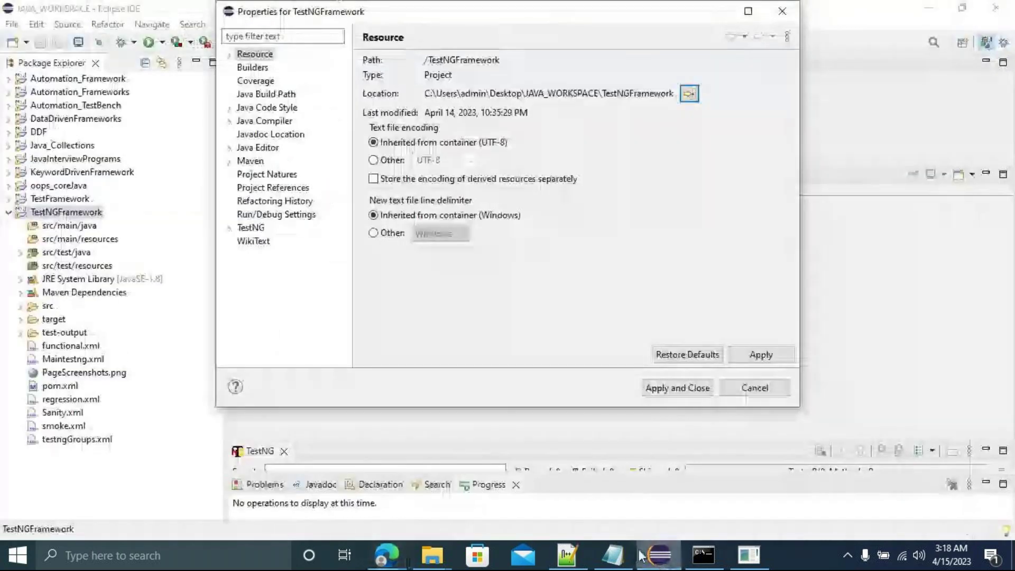
click(757, 393)
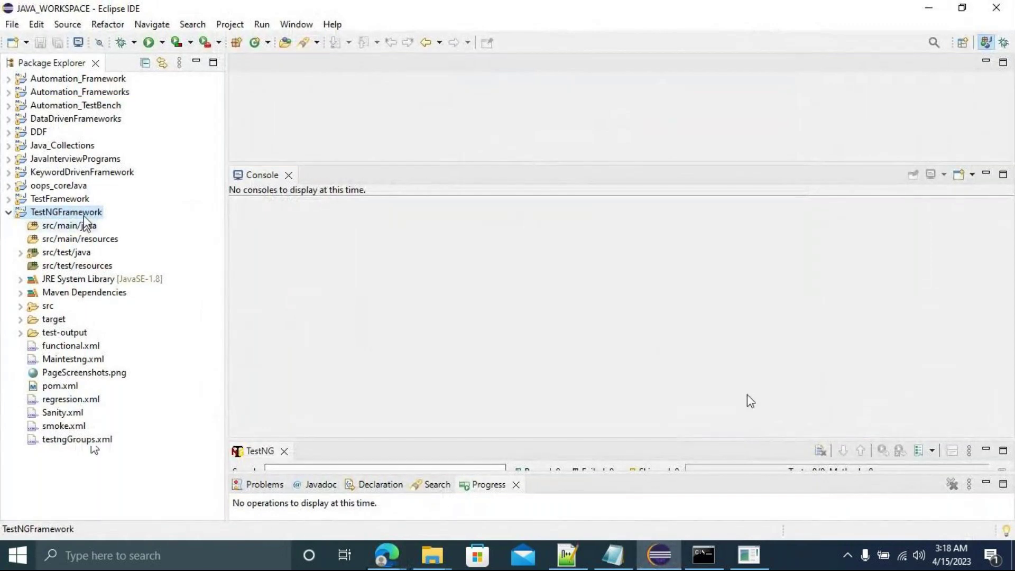
key(alt+Tab)
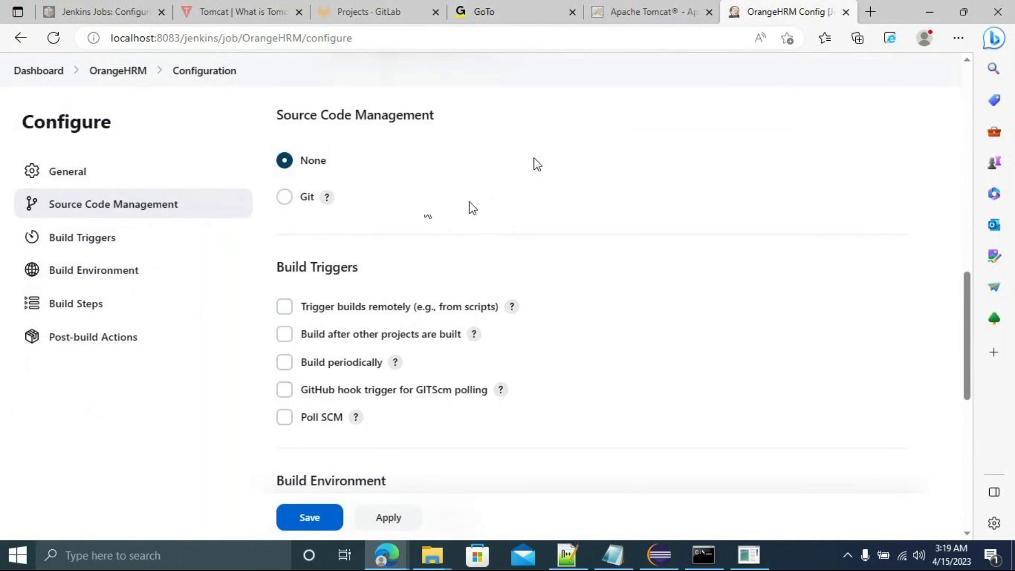
Tick Build periodically in the OrangeHRM job's Build Triggers.
click(92, 246)
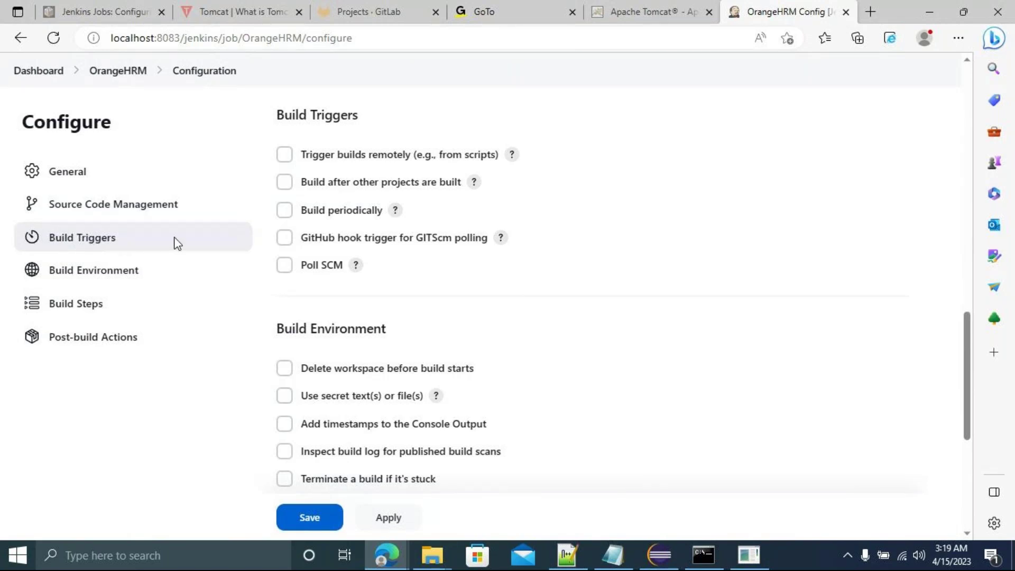
click(284, 210)
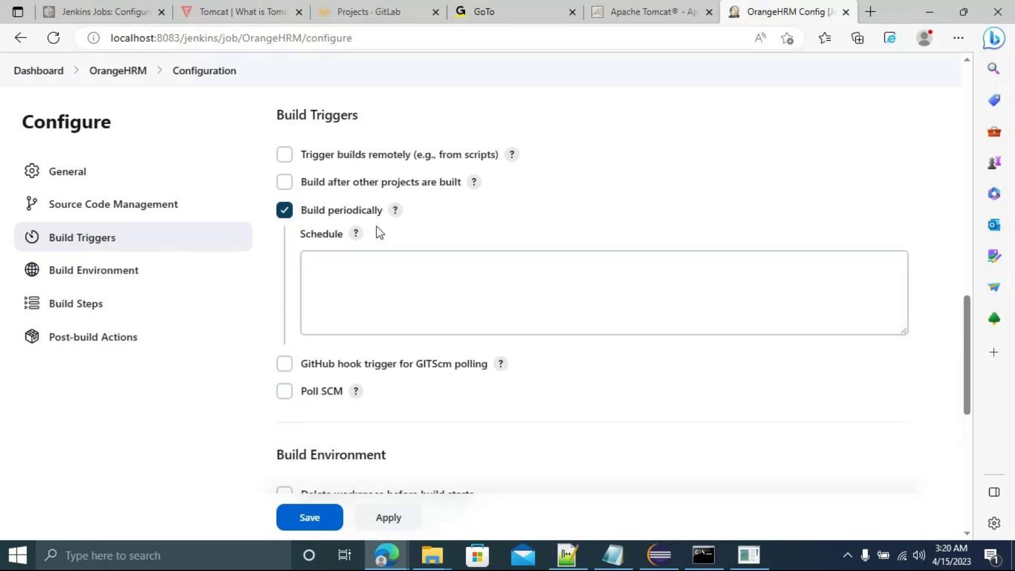
Expand the Schedule help showing the cron fields MINUTE HOUR DOM MONTH DOW.
click(336, 264)
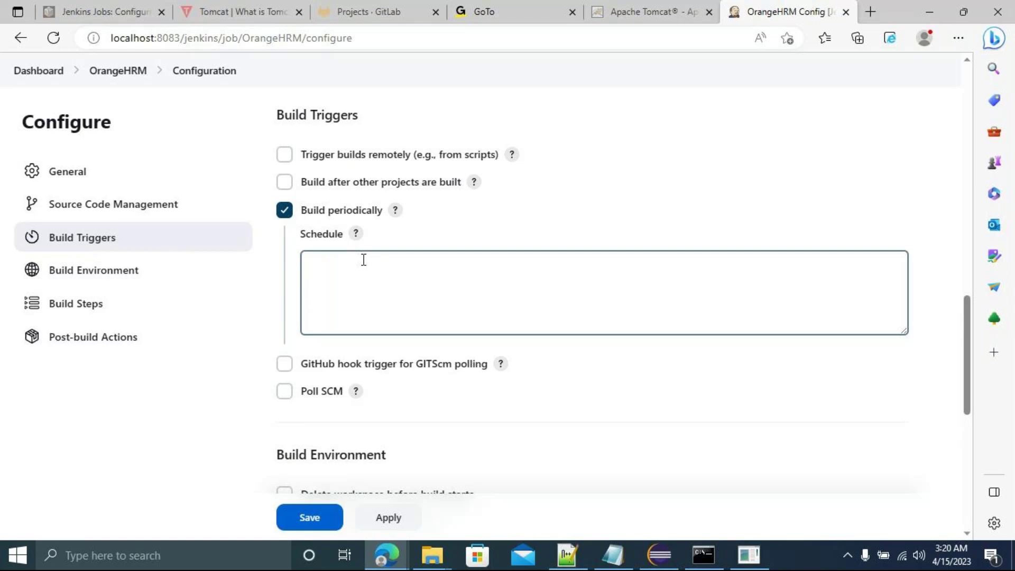
click(267, 269)
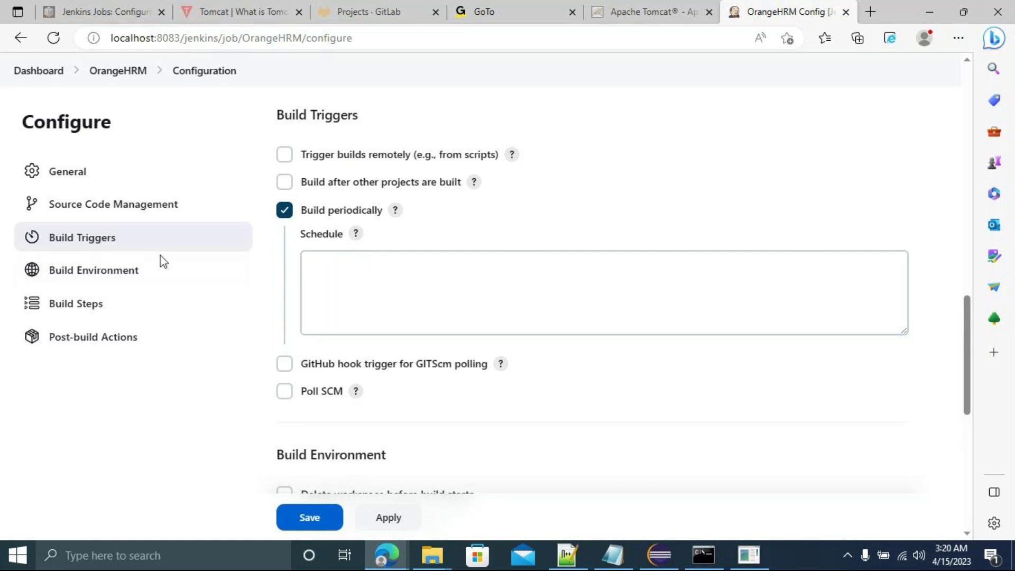
click(336, 267)
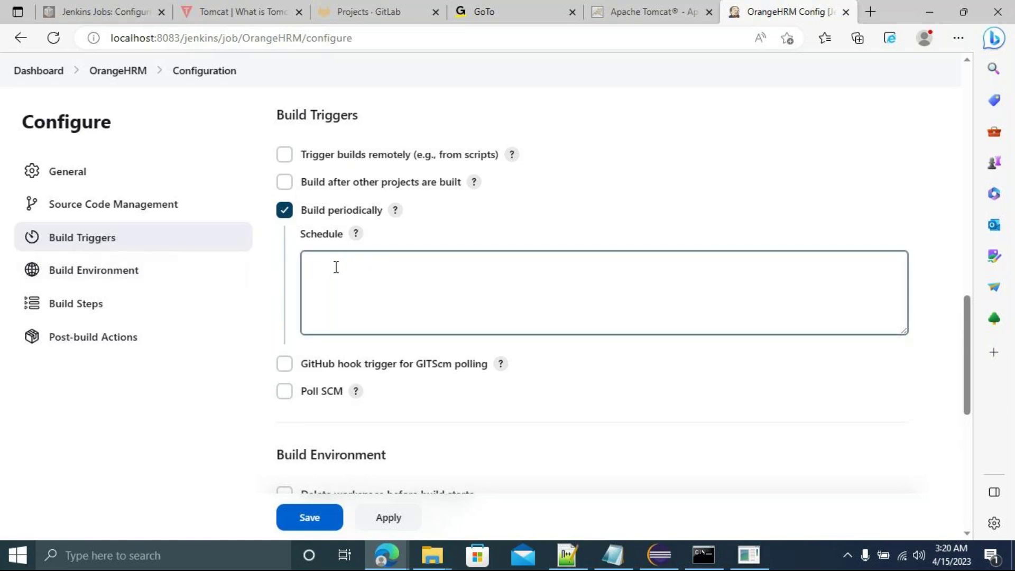
click(380, 243)
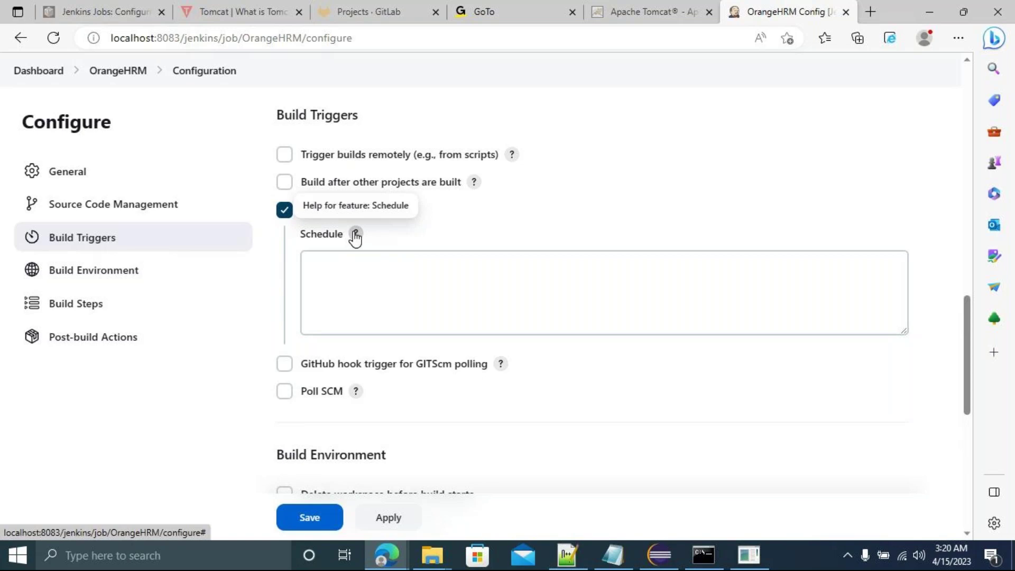
click(355, 234)
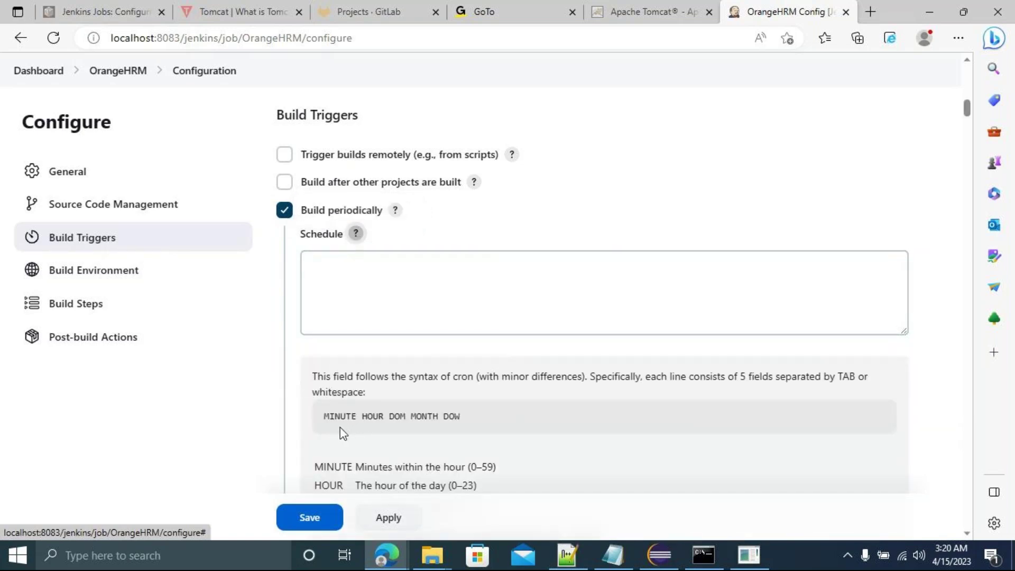
Start the schedule with '* * * *', highlighting MINUTE, HOUR, DOM and MONTH in the help.
click(318, 272)
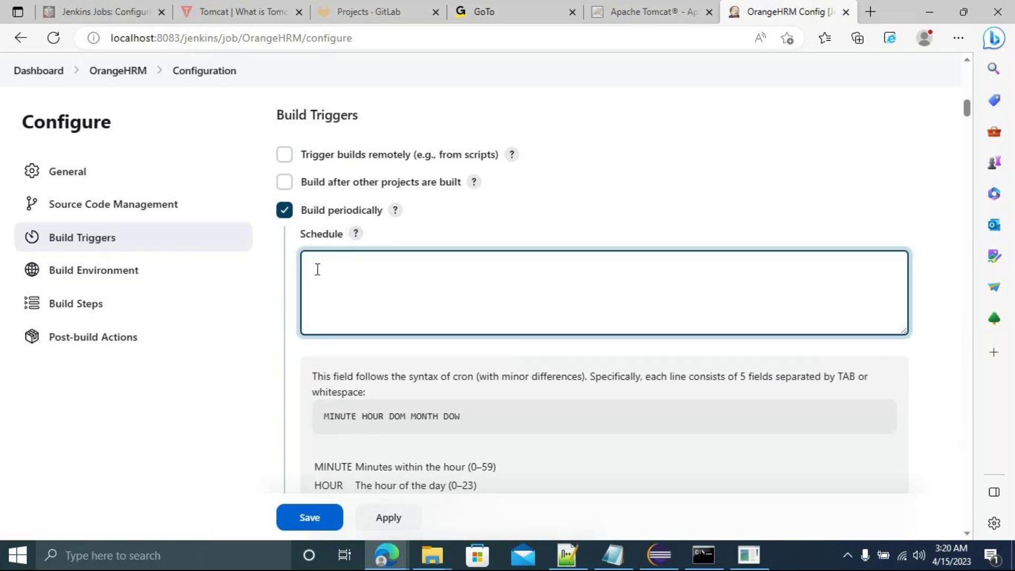
text(*)
text(* * *)
double_click(338, 416)
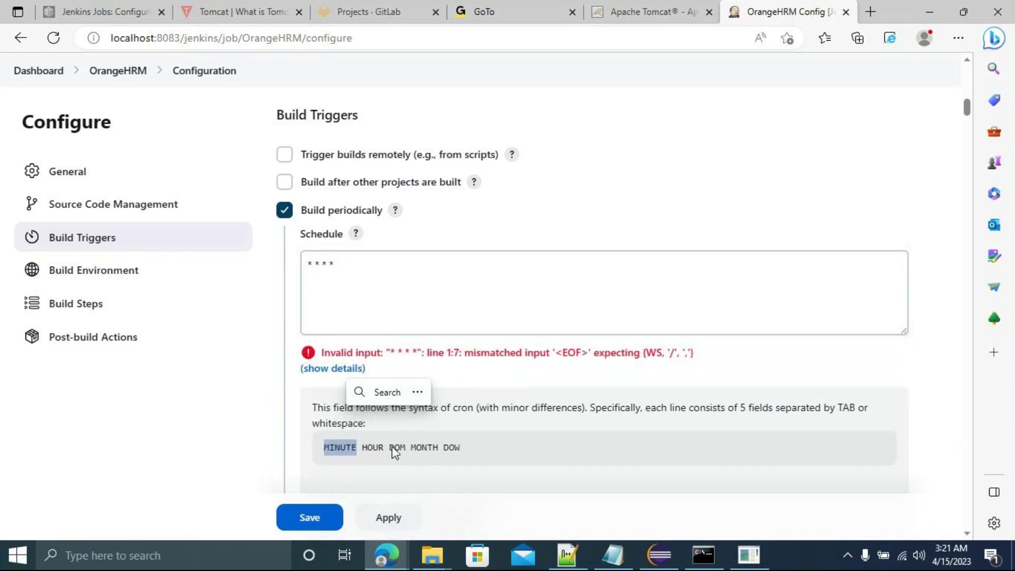
click(396, 446)
double_click(376, 449)
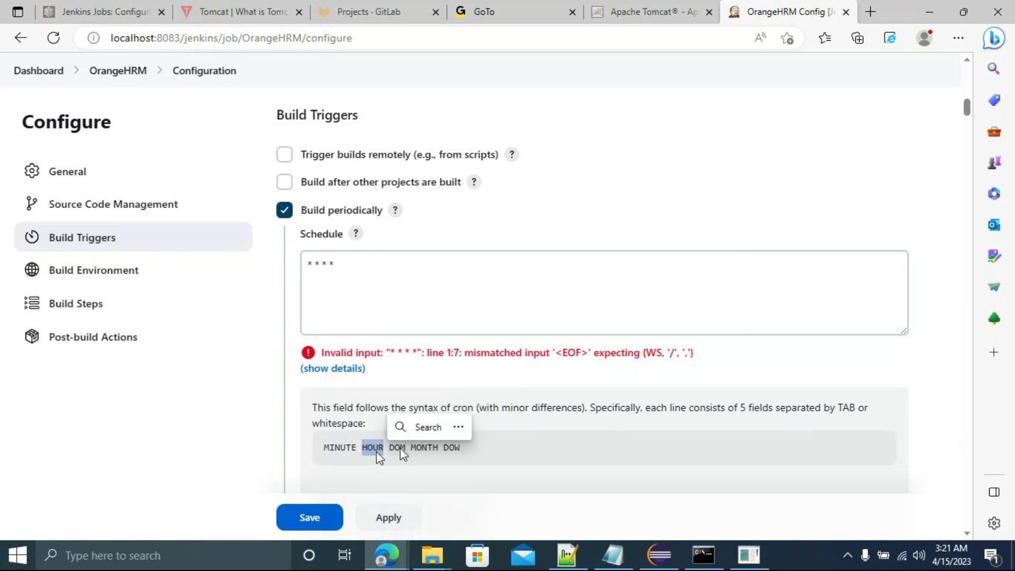
double_click(397, 448)
double_click(424, 447)
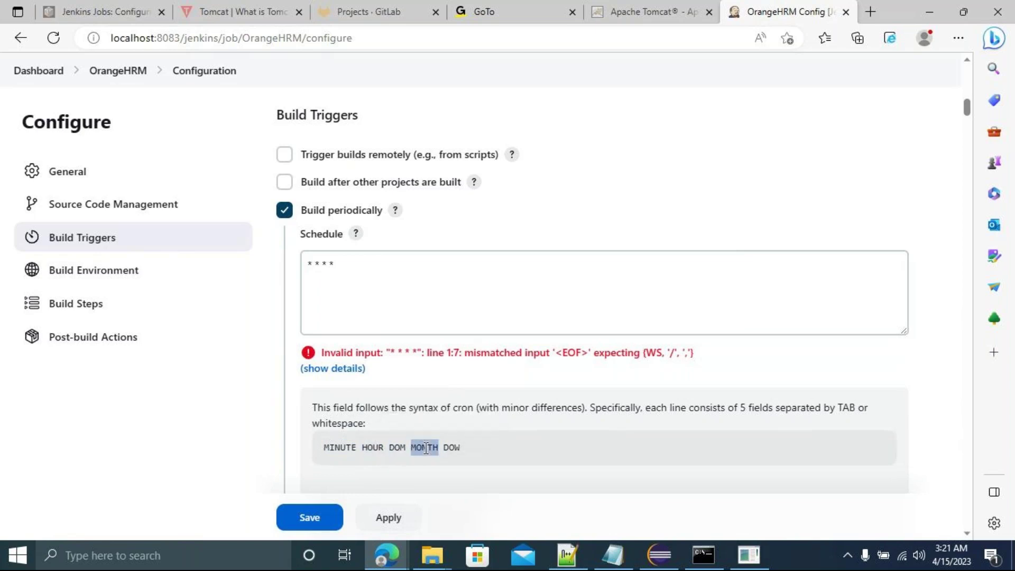
Complete the schedule as '* * * * *' and let Jenkins validate it.
click(359, 261)
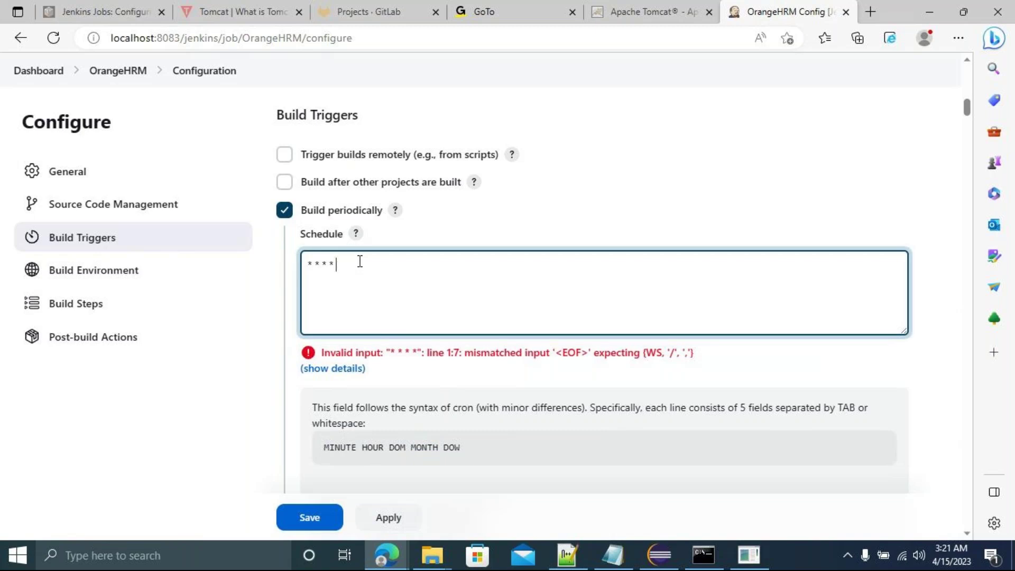
text(*)
click(494, 383)
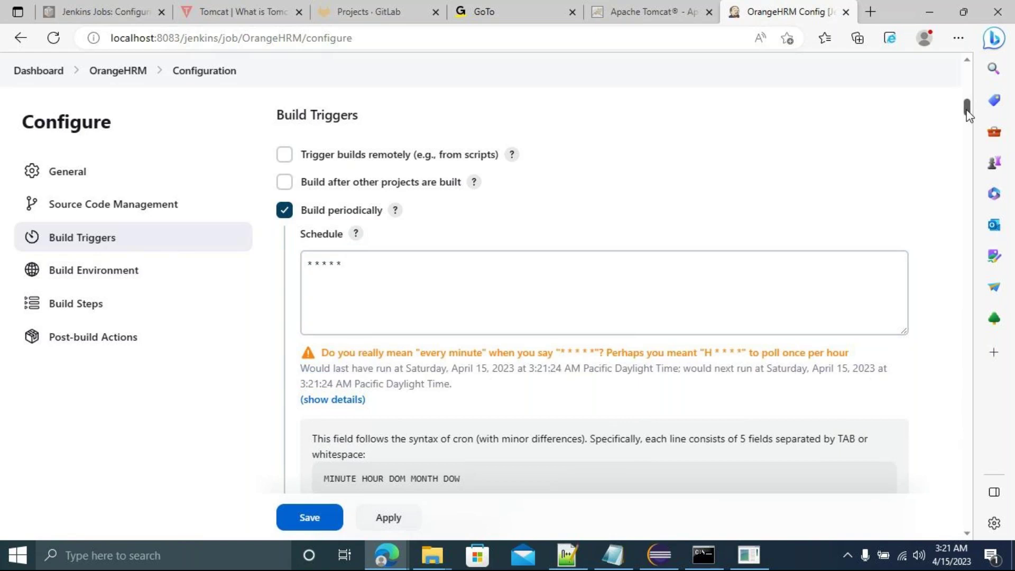
drag(967, 113, 968, 116)
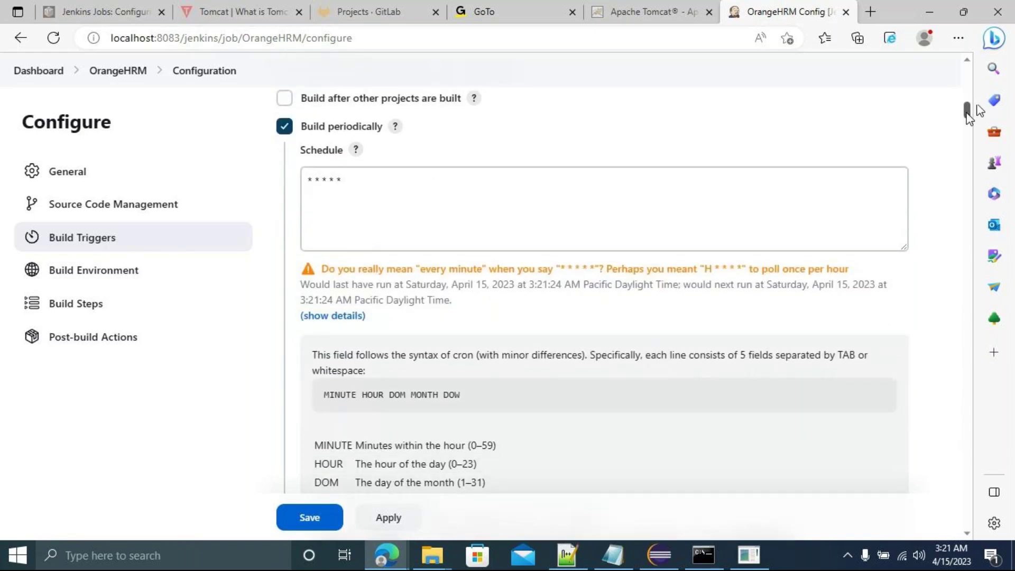
scroll(960, 113, up, 2)
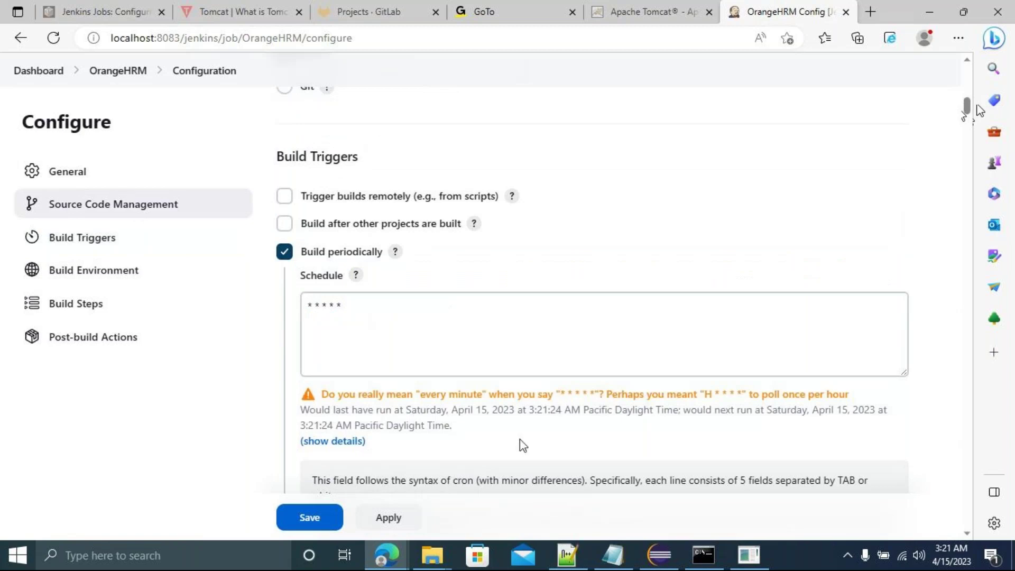
scroll(519, 439, down, 3)
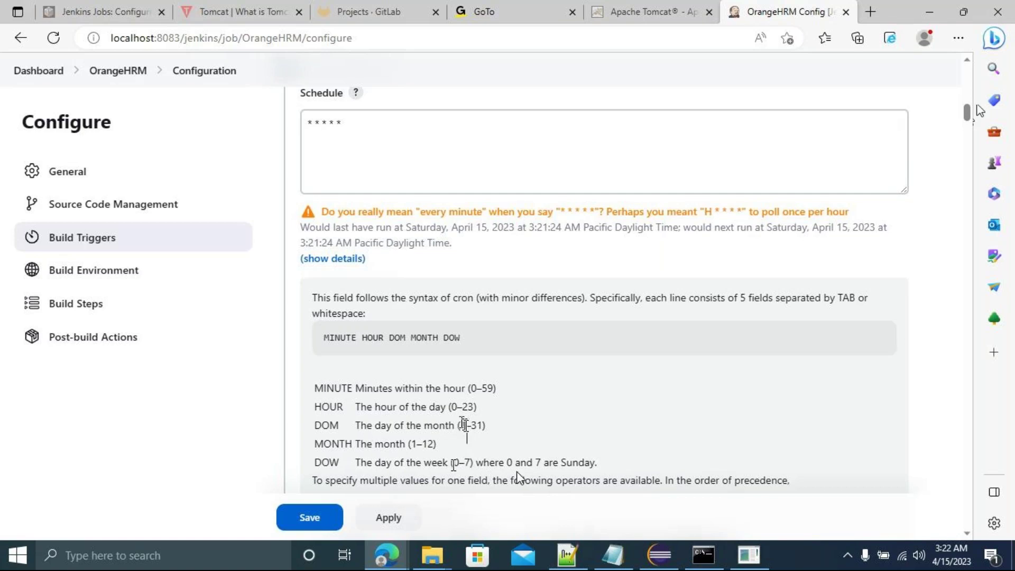
Change the Schedule's minute field to */5 so it reads */5 * * * *, and re-validate it.
scroll(595, 421, down, 2)
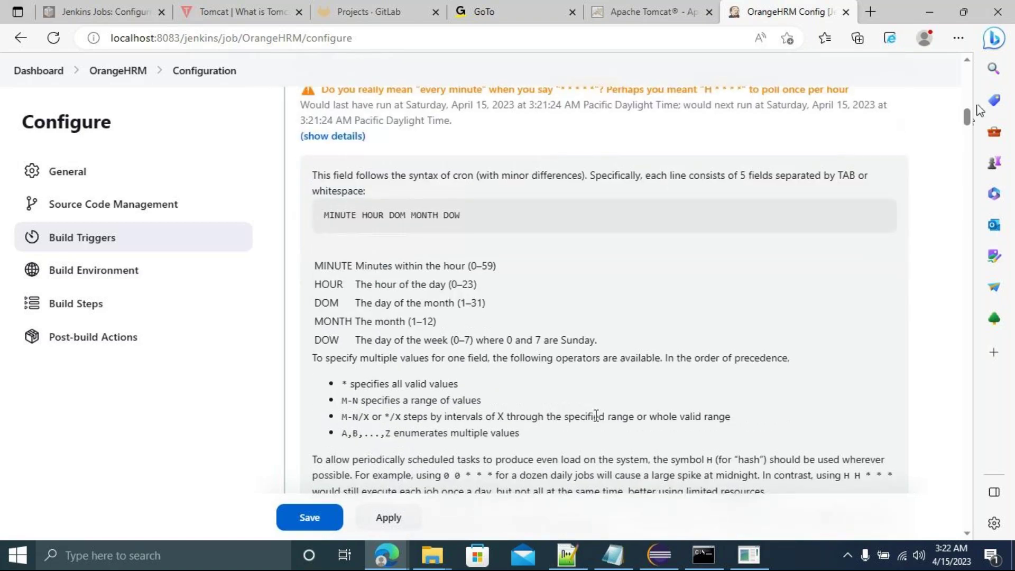
scroll(596, 415, up, 3)
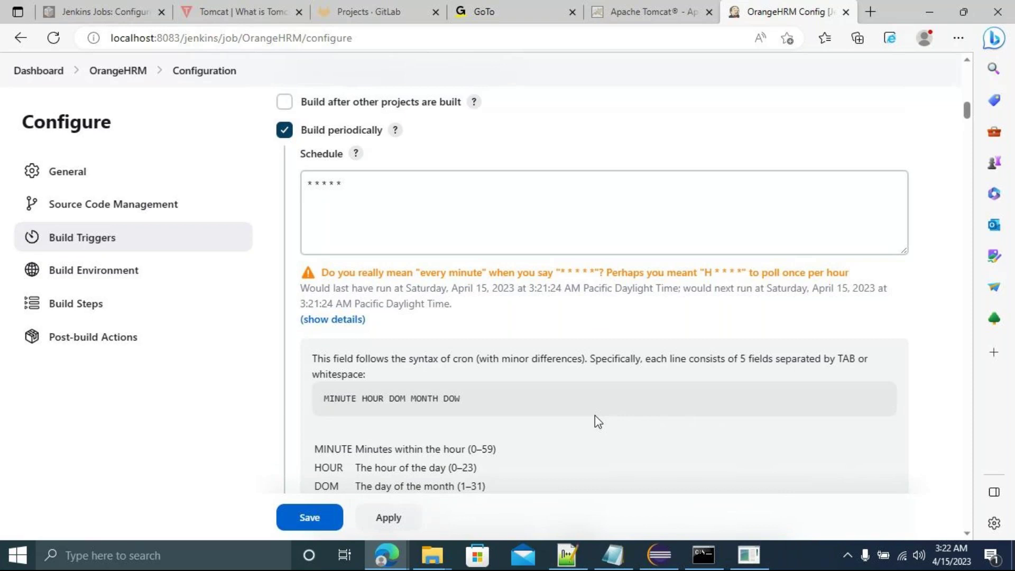
scroll(595, 415, down, 1)
click(384, 182)
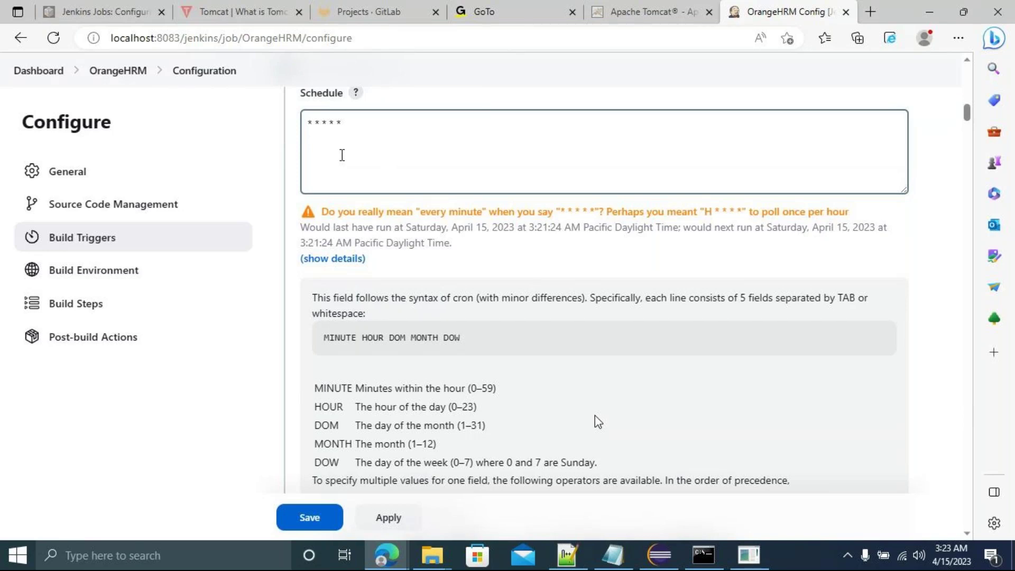
click(489, 355)
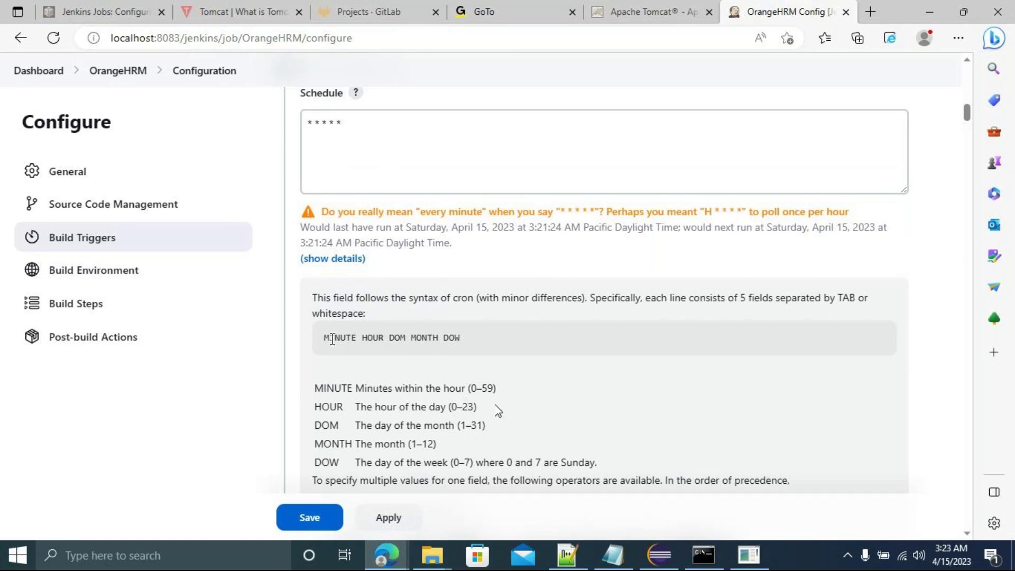
click(312, 126)
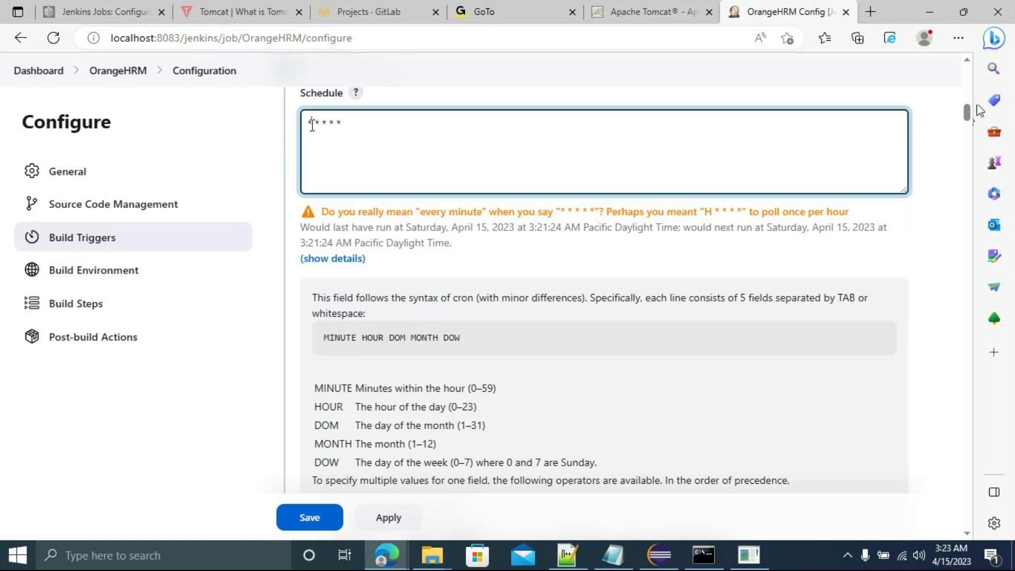
text(15)
click(313, 125)
key(Delete)
text(/5)
click(495, 262)
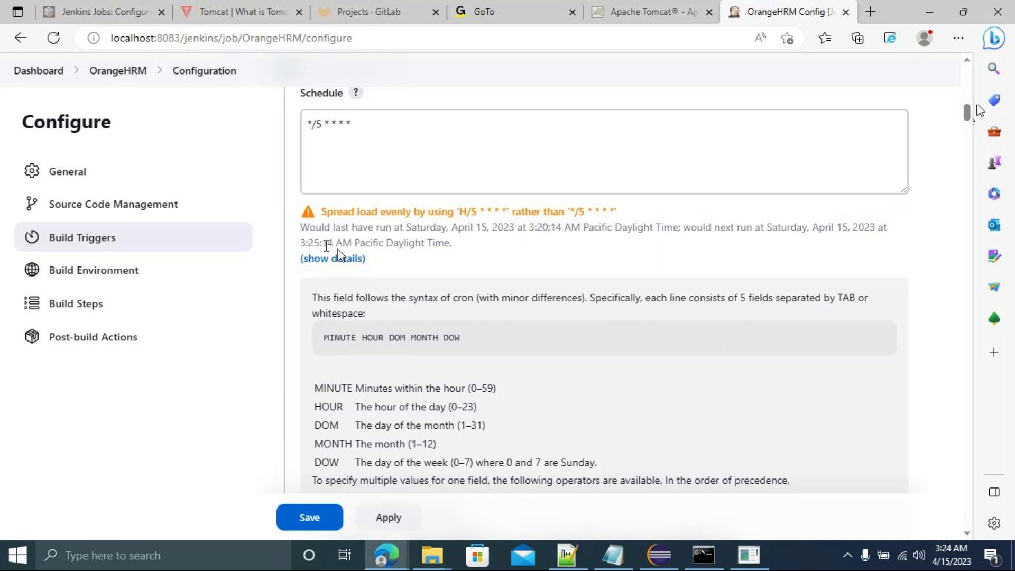
Delete the /5 from the minute field so the Schedule reads * * * * *.
double_click(312, 243)
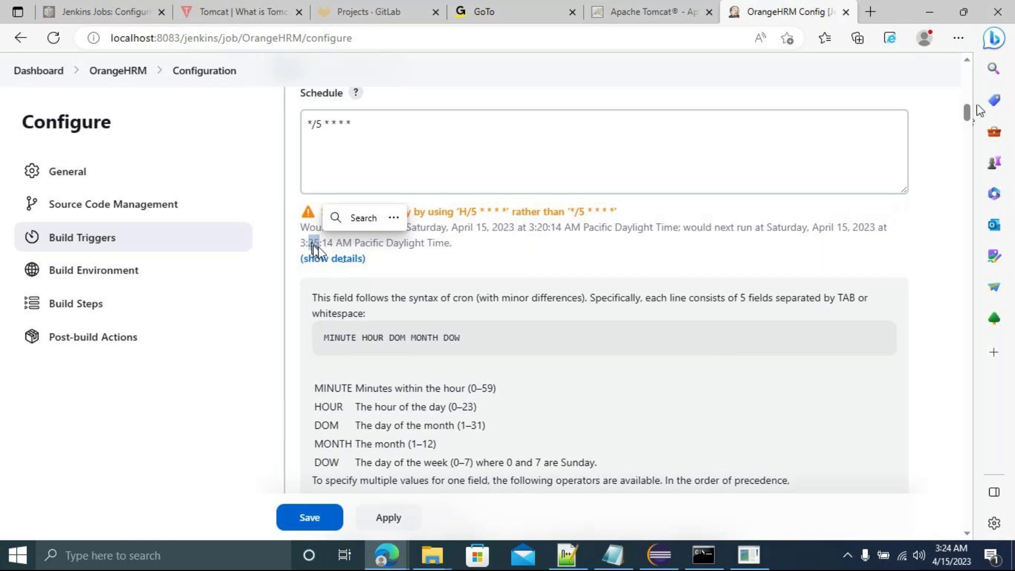
click(492, 264)
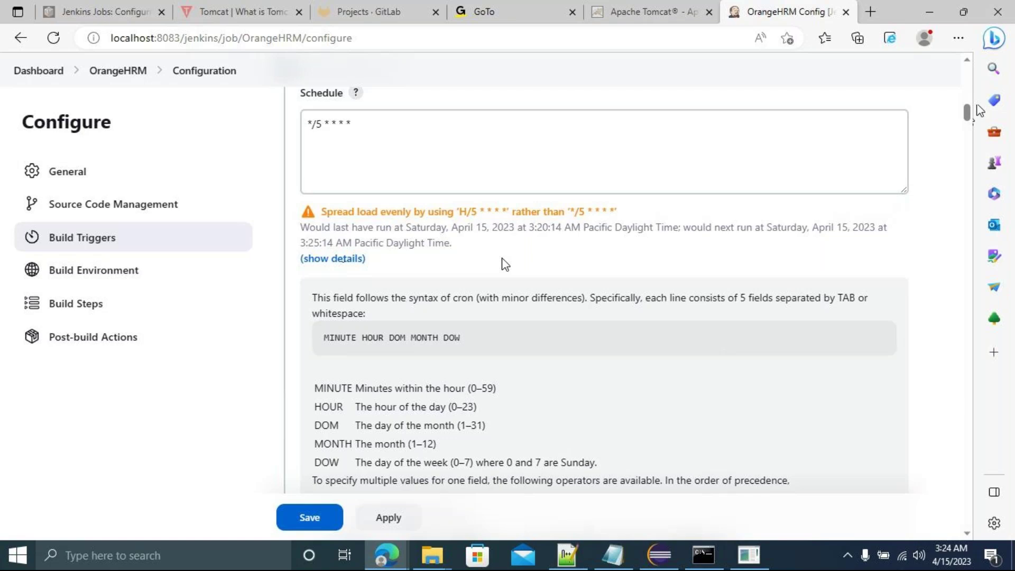
click(317, 157)
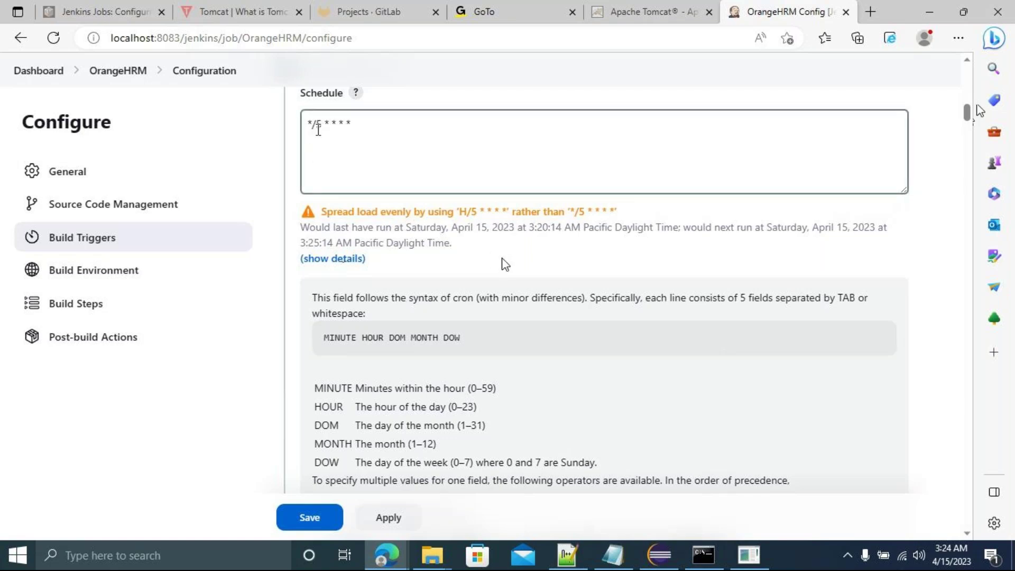
key(BackSpace)
key(BackSpace)
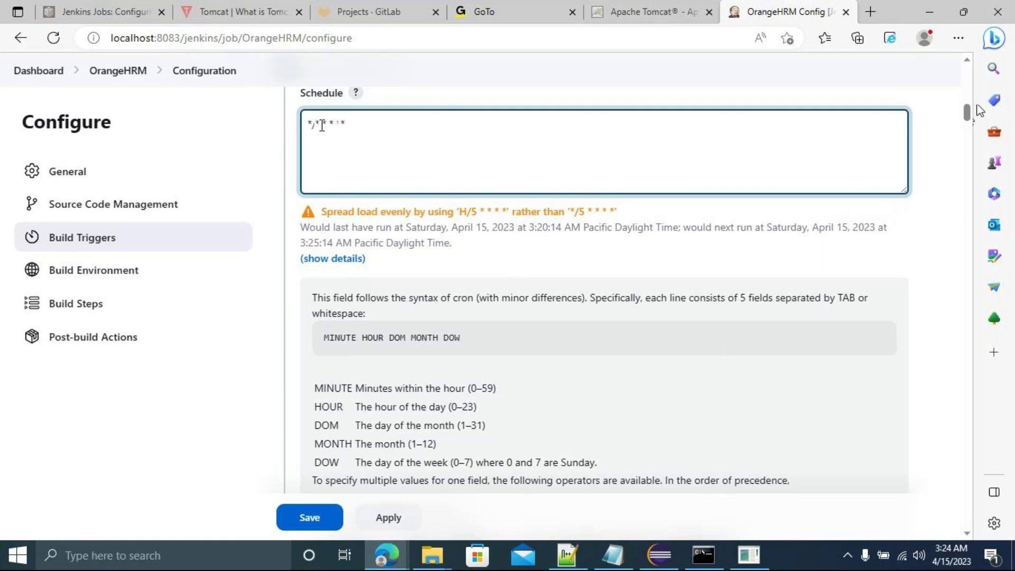
text(5)
click(558, 262)
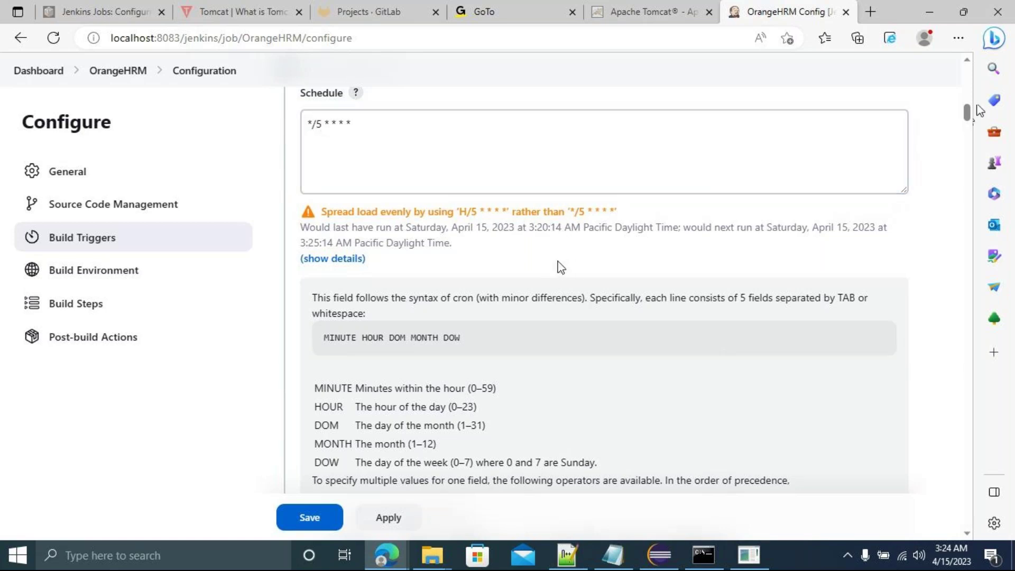
click(320, 125)
key(BackSpace)
key(BackSpace)
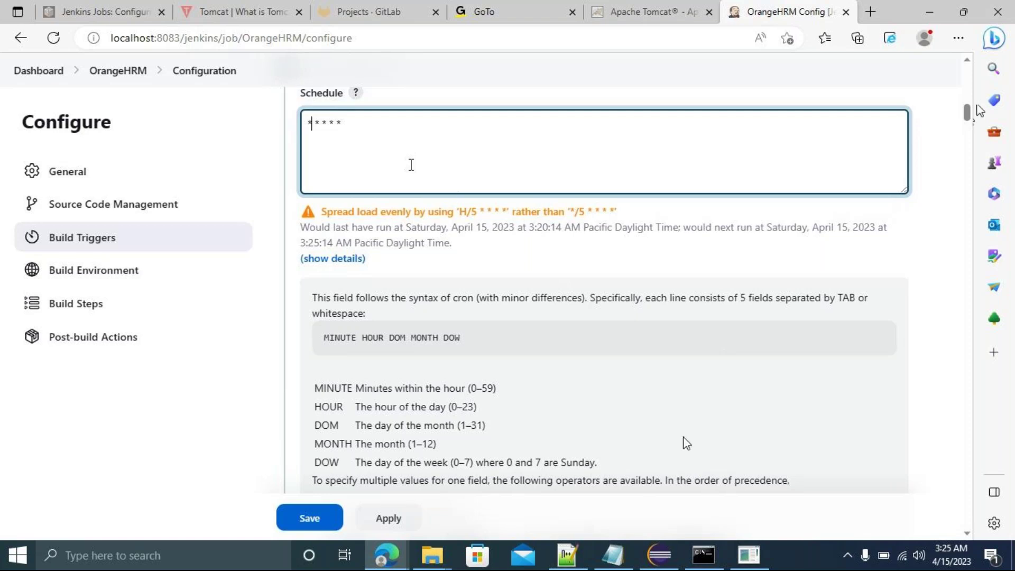
mouse_move(569, 557)
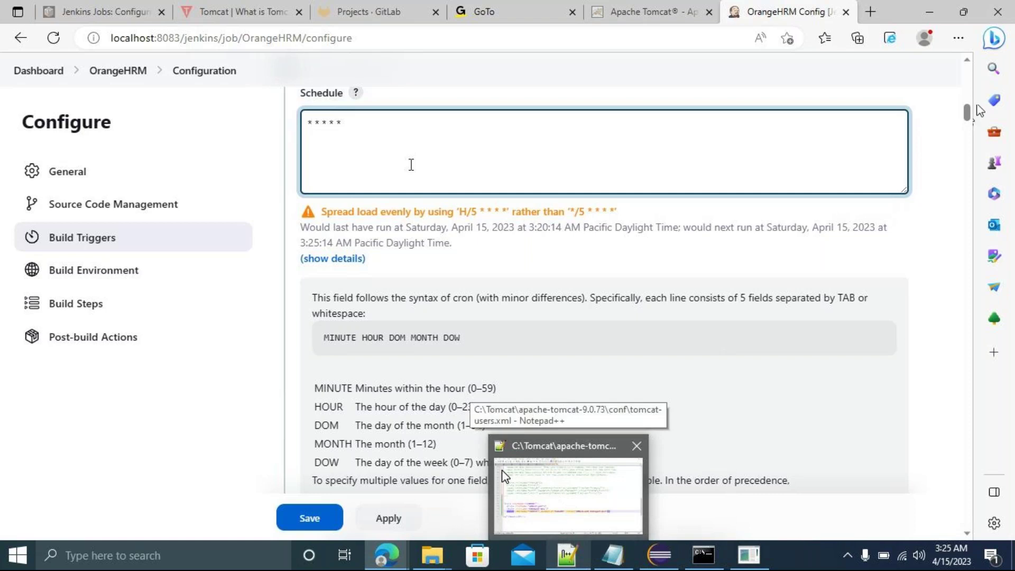
Write 'CRON TAB ----> scheduler' in a new Notepad++ note, then go back to Jenkins.
click(571, 482)
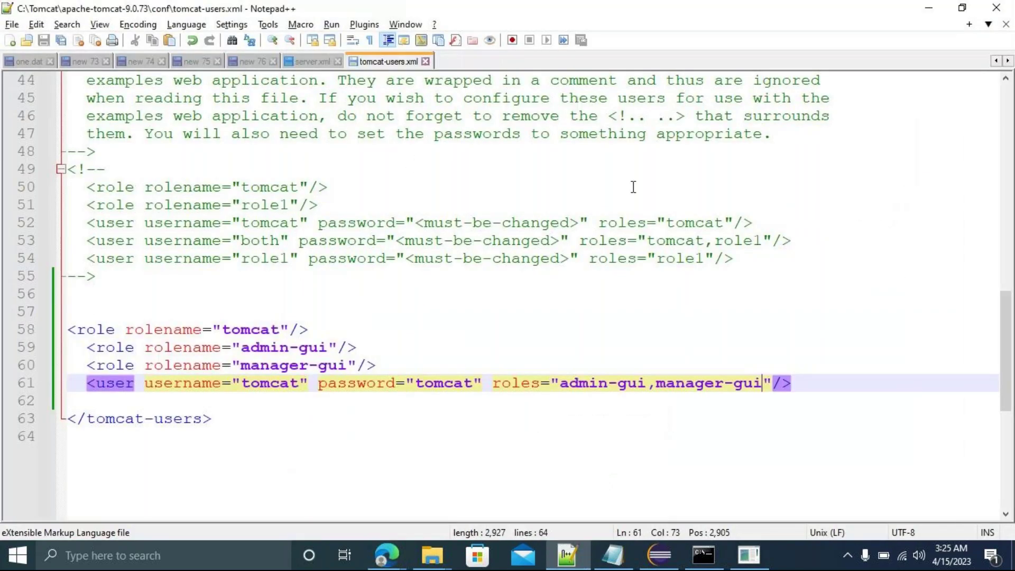
key(ctrl+n)
text(CRON )
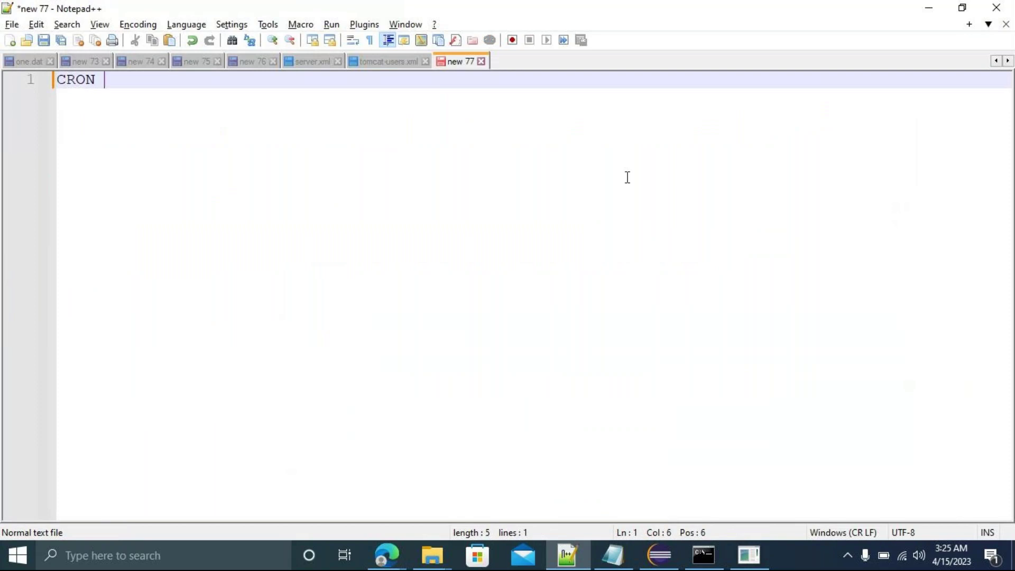
text(TAB ---------------------------)
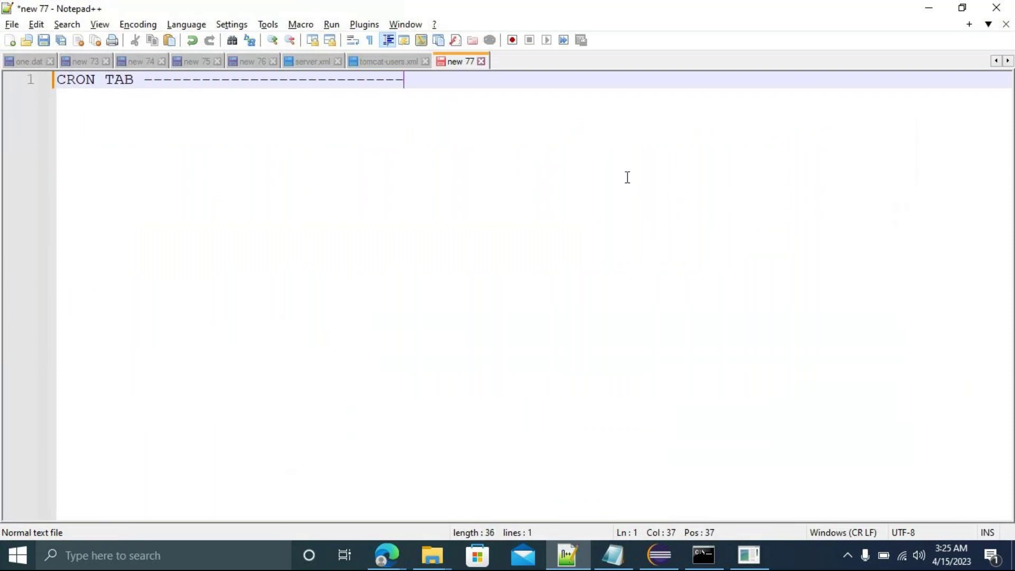
text(-> schedule)
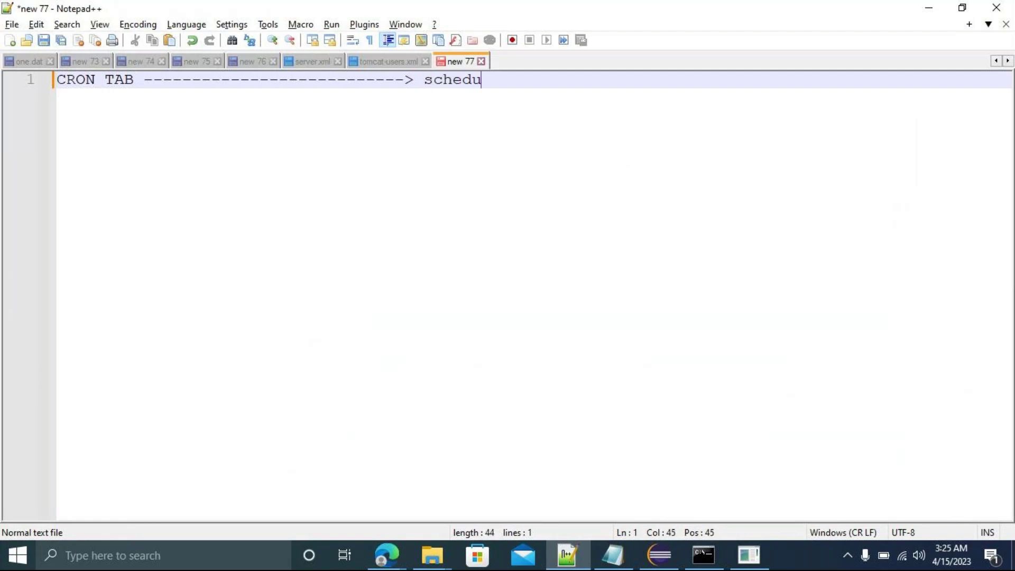
text(r)
key(alt+Tab)
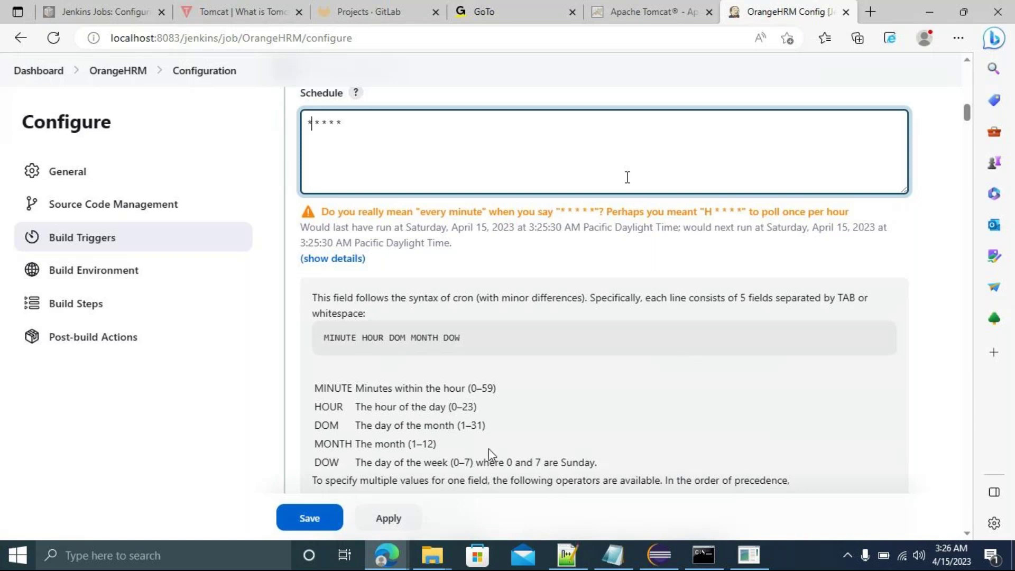
Return to the OrangeHRM configure page and focus the * * * * * Schedule field.
mouse_move(395, 550)
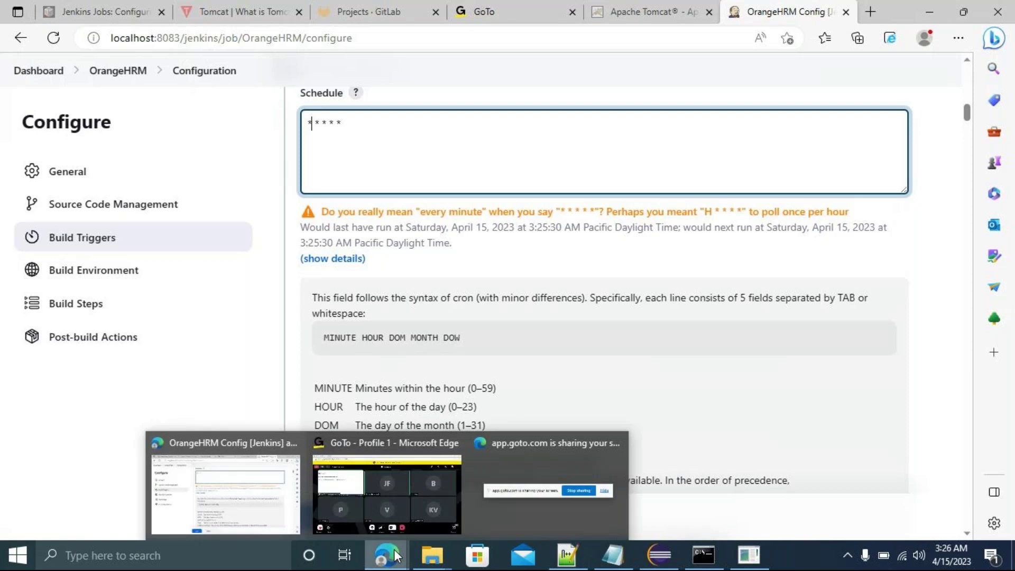
click(579, 259)
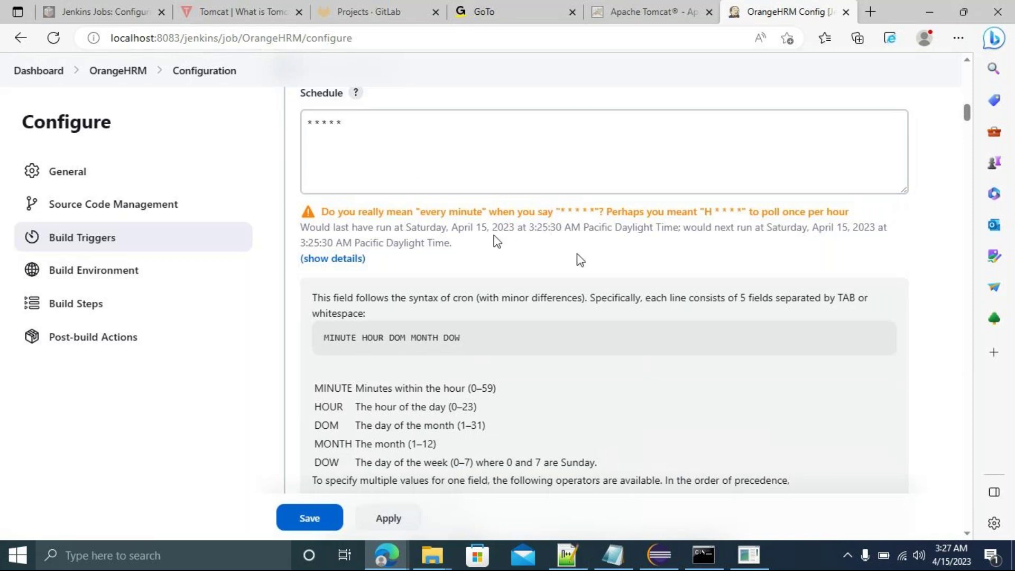
double_click(314, 243)
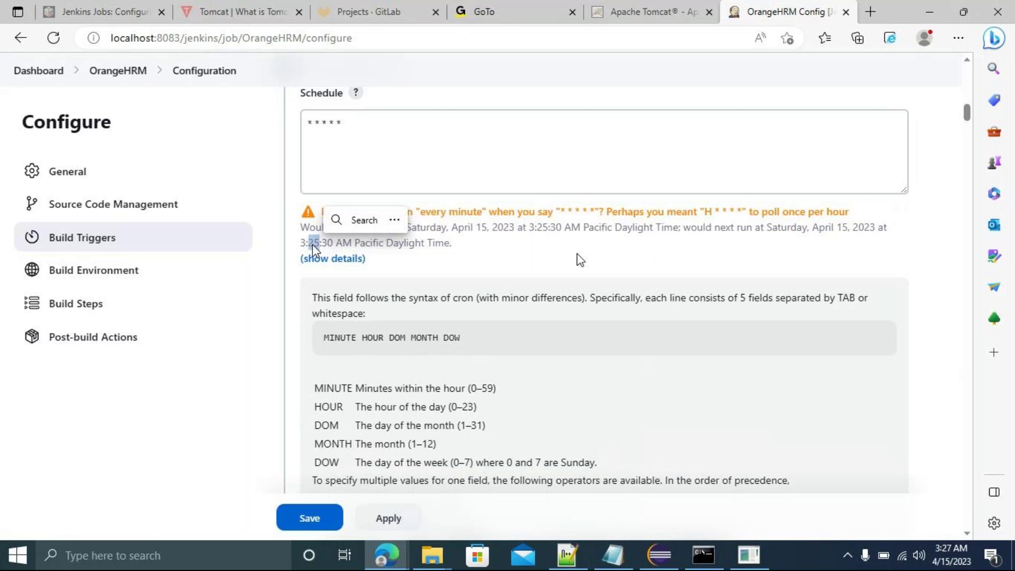
click(383, 126)
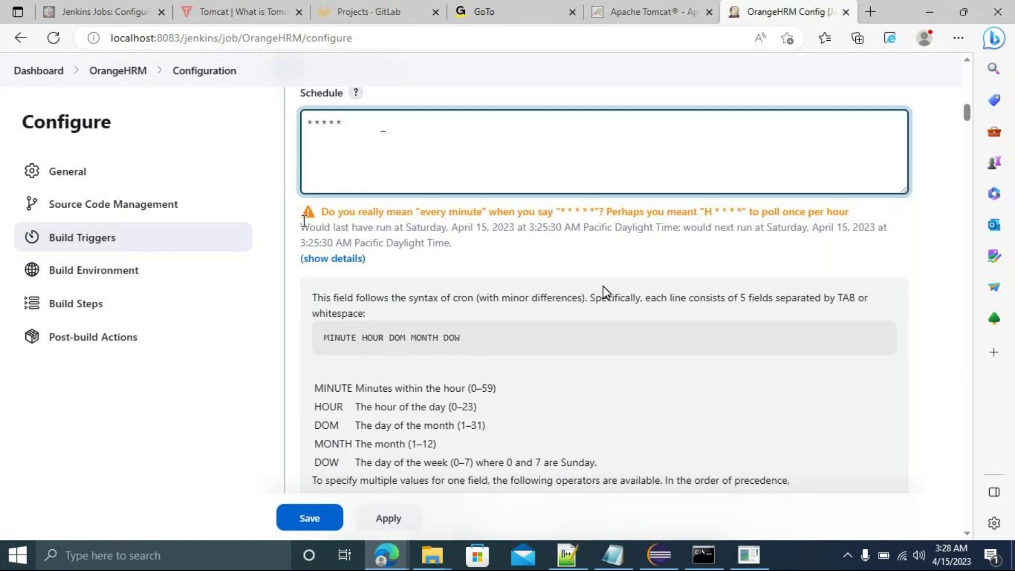
Try day-of-week 0, then 1, in the Schedule, checking the next-run estimate each time.
key(BackSpace)
text(0)
click(560, 274)
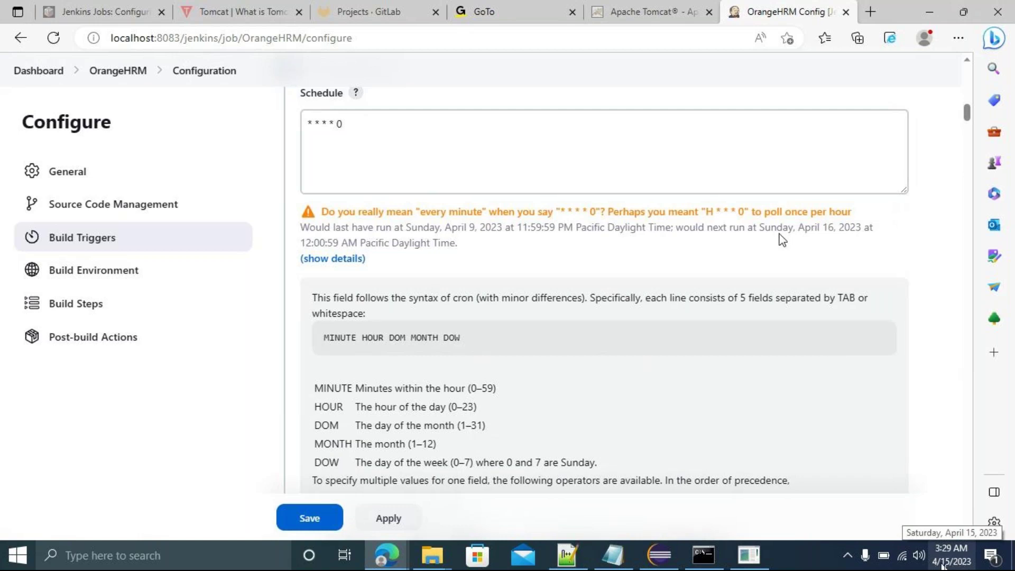
click(464, 128)
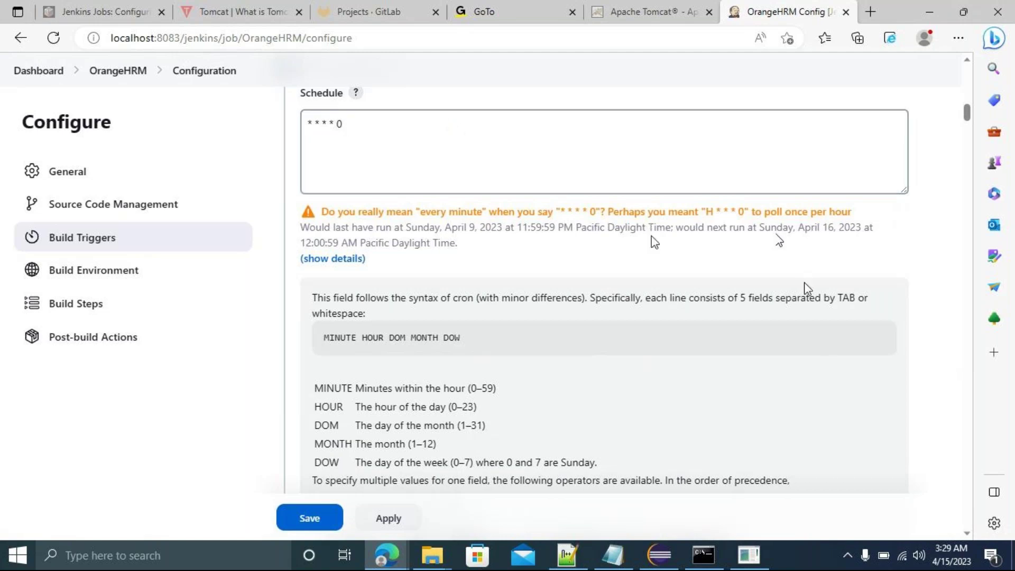
double_click(351, 122)
text(1)
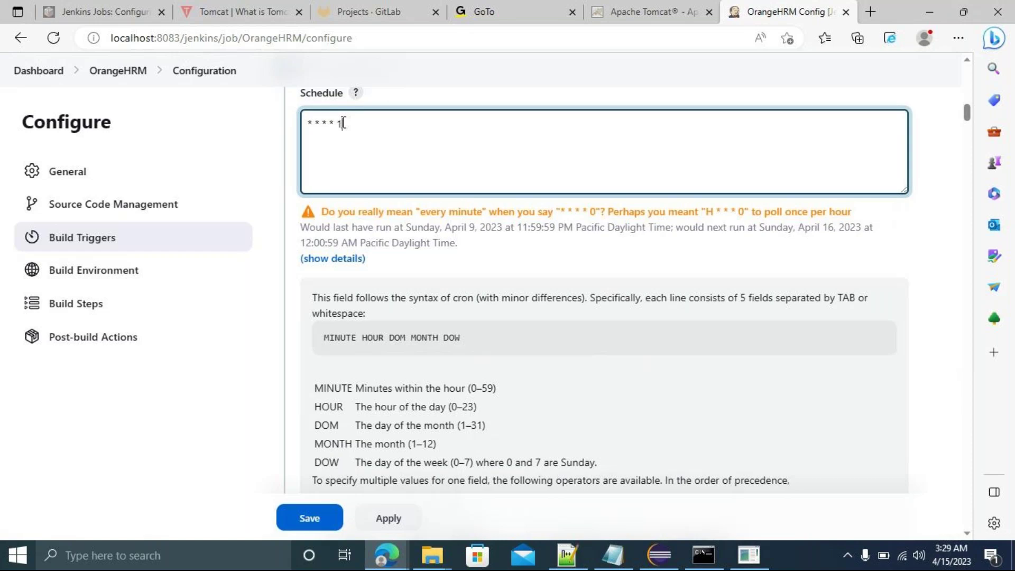
click(518, 267)
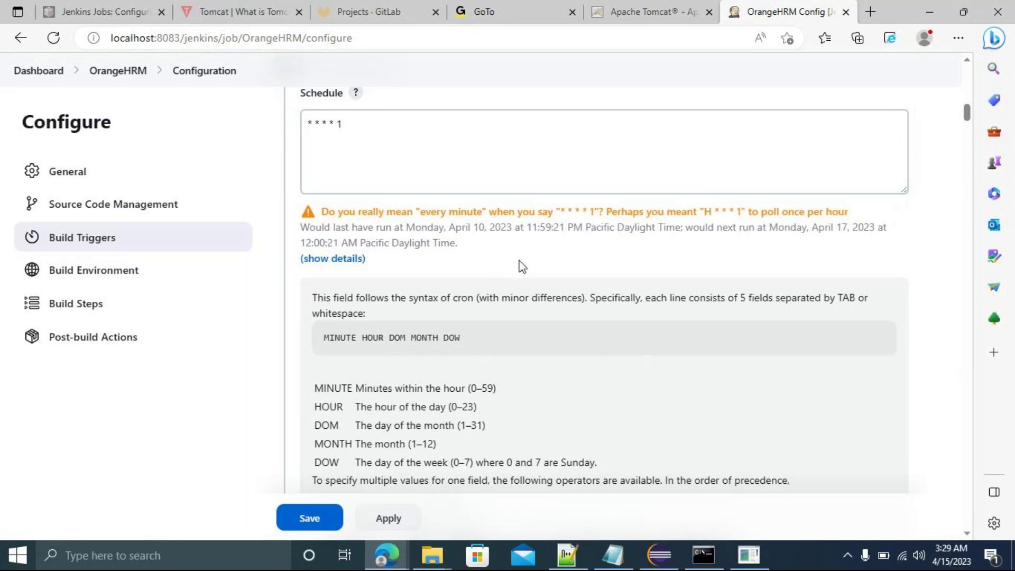
Change the day-of-week value to 2, then 7, re-validating after each.
double_click(775, 228)
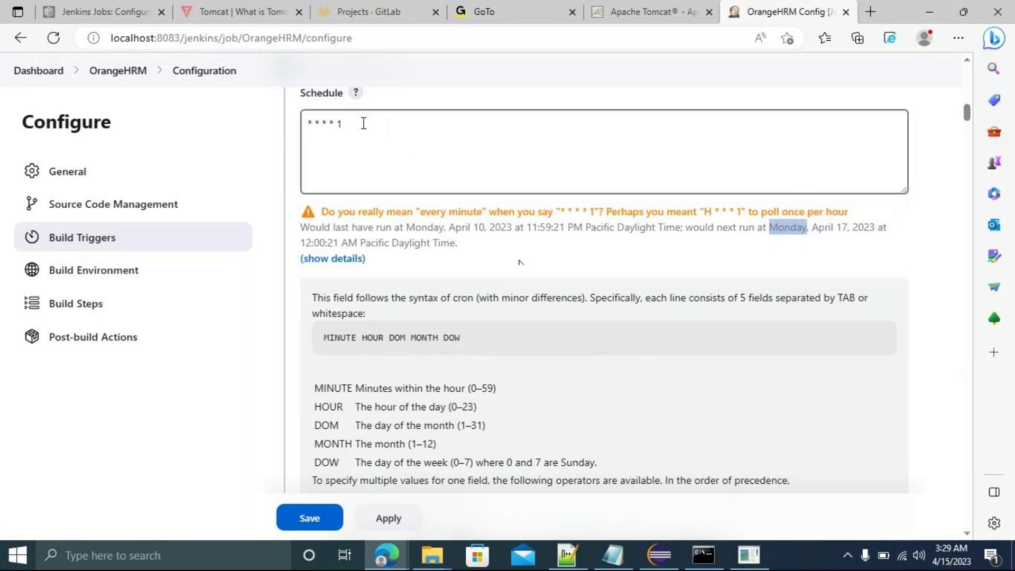
click(343, 122)
key(BackSpace)
text(2)
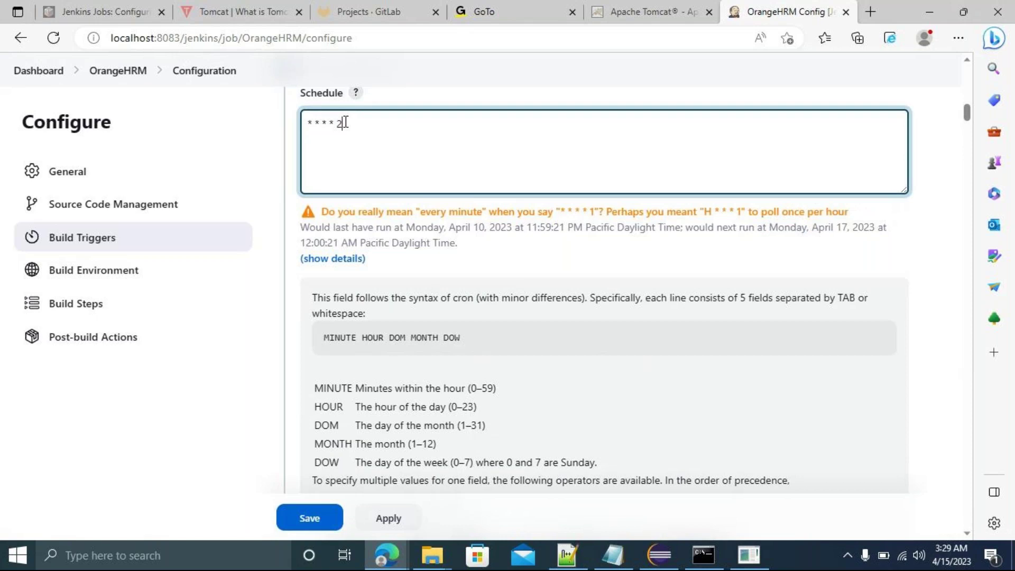
click(530, 267)
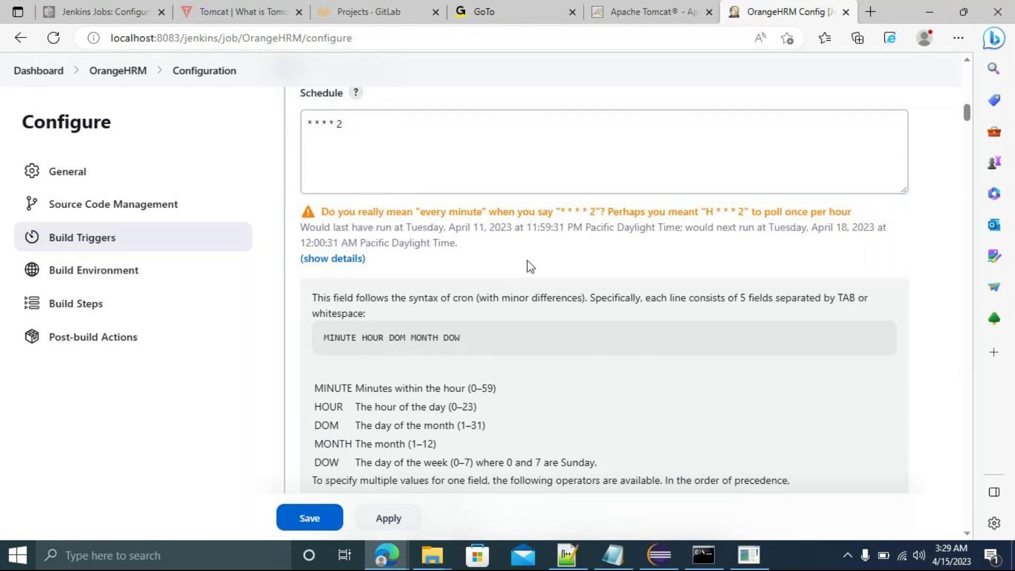
click(343, 123)
key(BackSpace)
text(7)
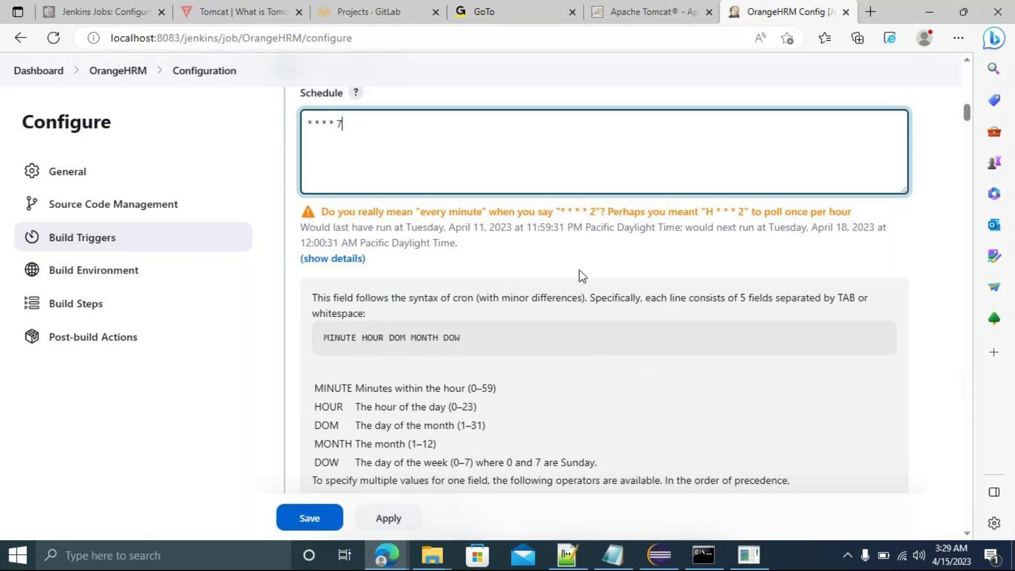
click(583, 262)
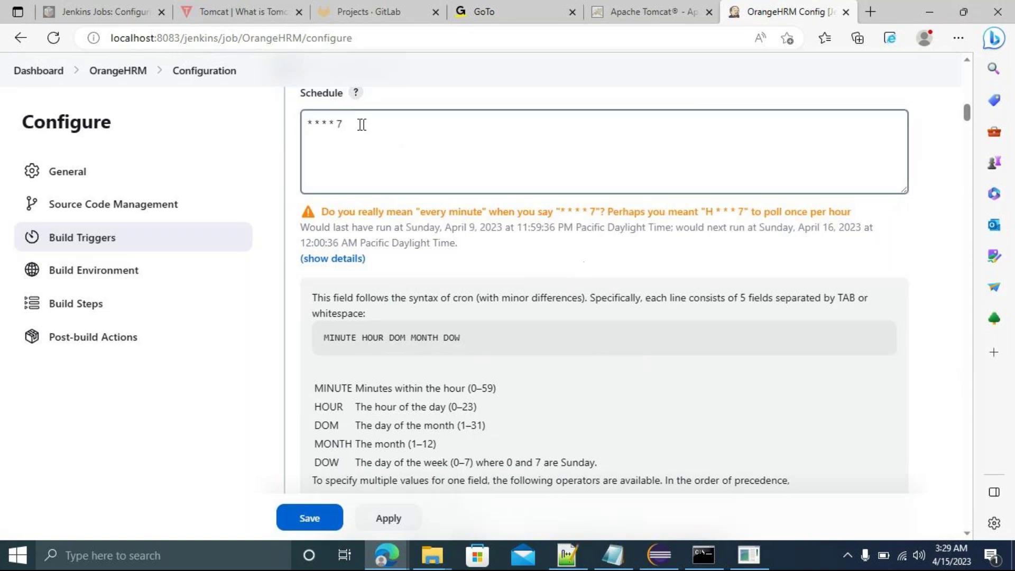
Settle on day-of-week 0 so the Schedule reads * * * * 0 for Sundays.
click(343, 122)
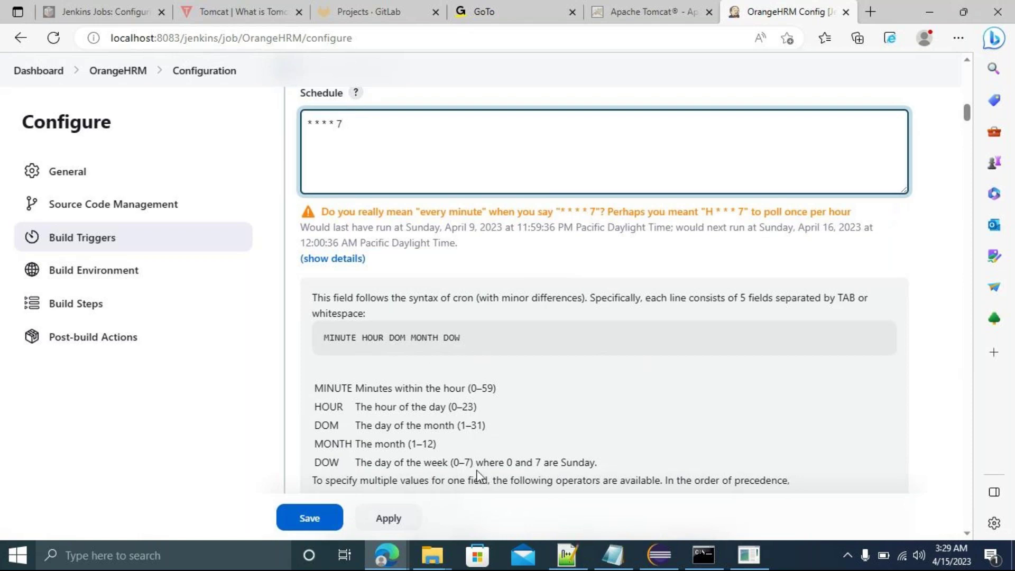
key(BackSpace)
text(0)
click(564, 256)
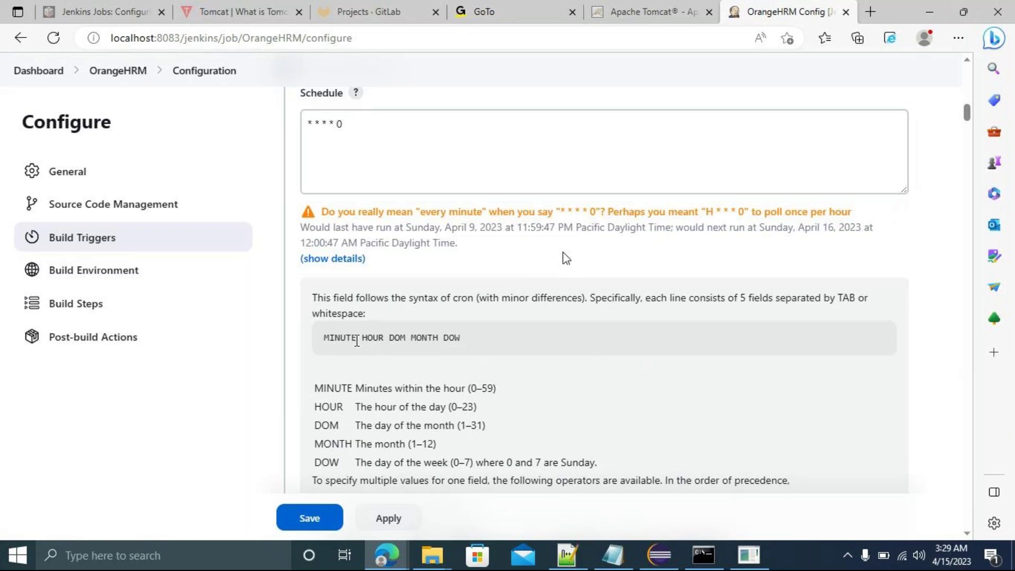
double_click(397, 337)
click(504, 348)
click(328, 152)
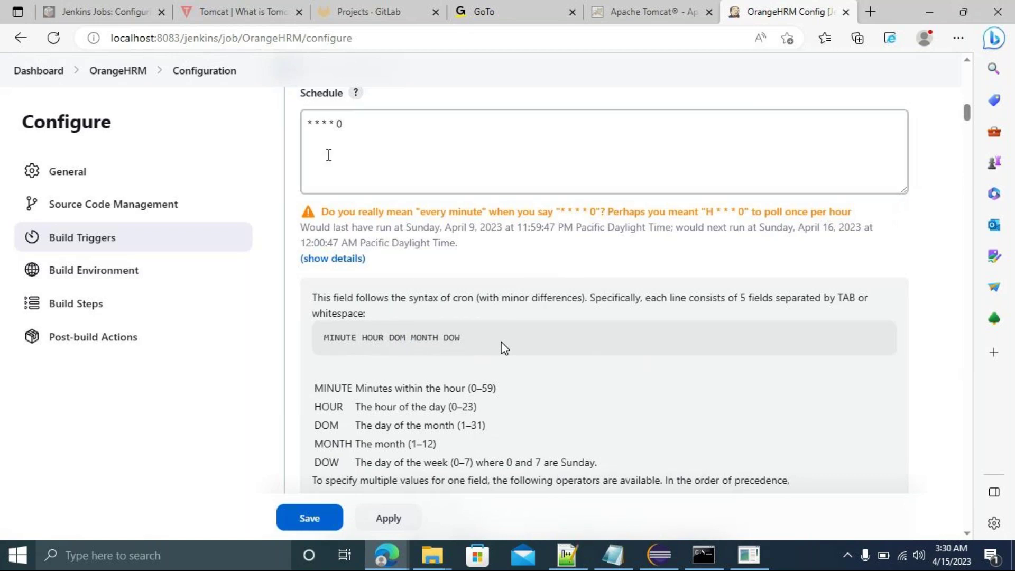
click(319, 123)
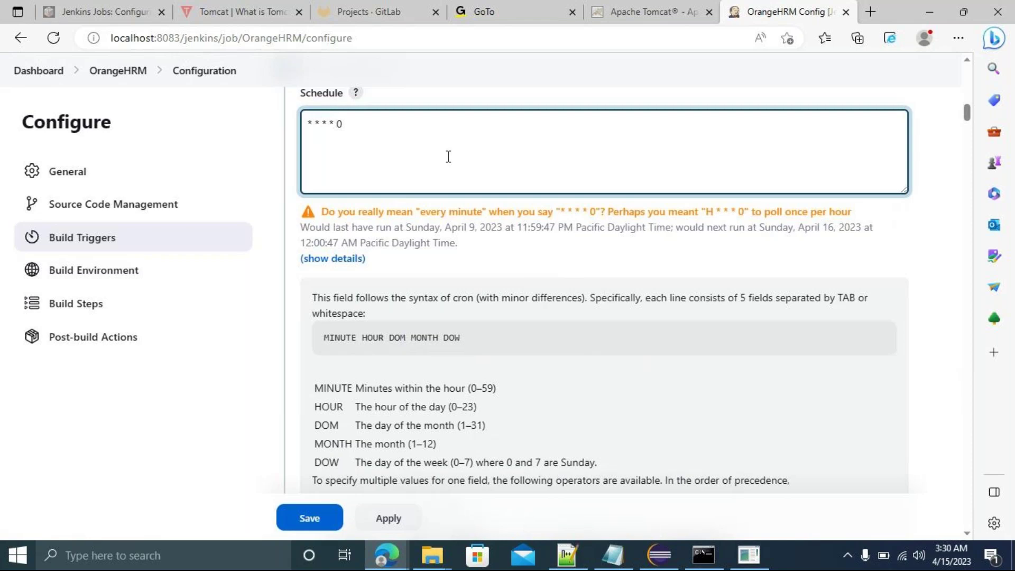
Set the hour field to 18 and the minute field to 0, giving 0 18 * * 0.
key(BackSpace)
text(18)
click(555, 270)
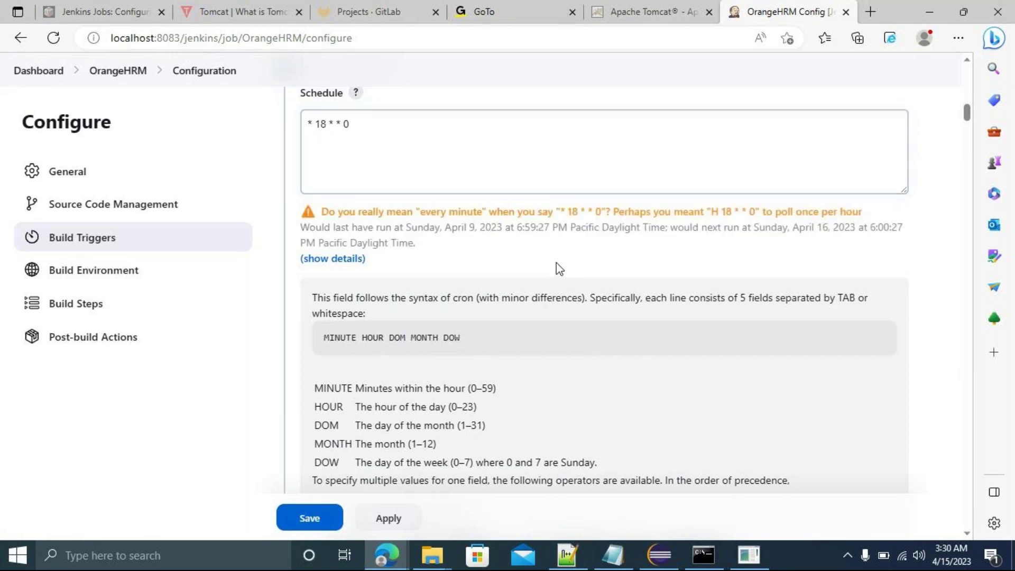
click(340, 161)
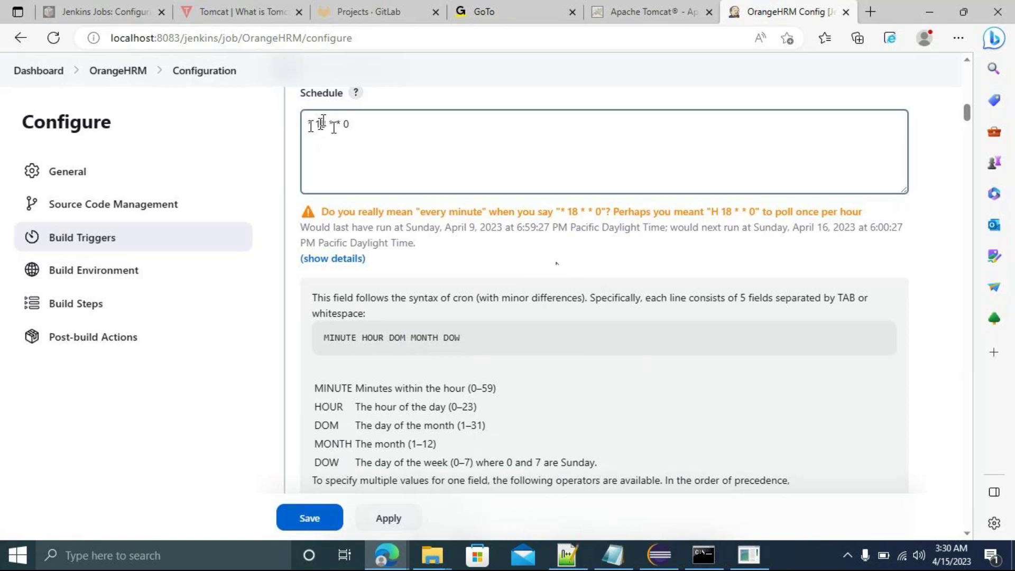
click(312, 124)
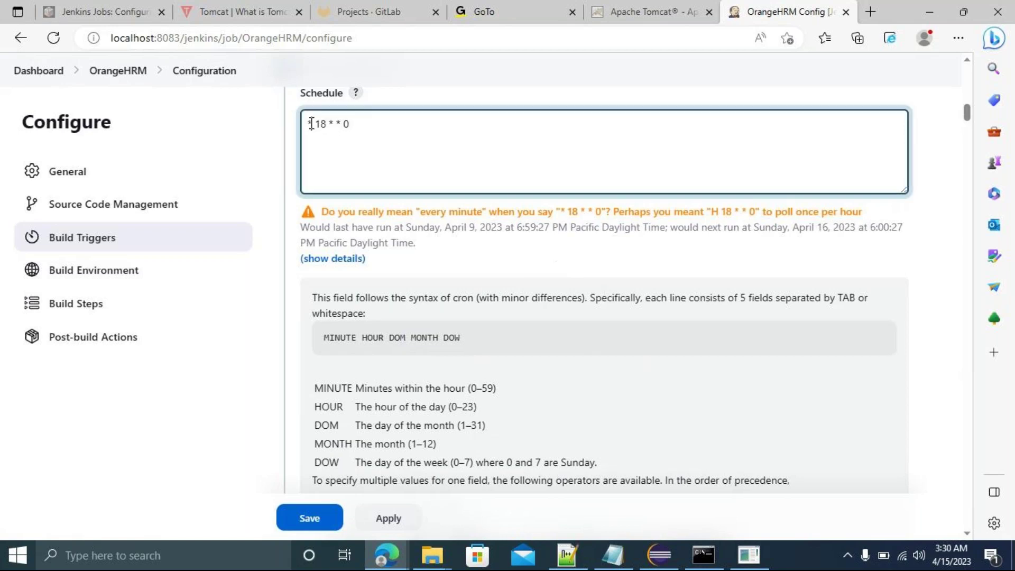
key(BackSpace)
text(0)
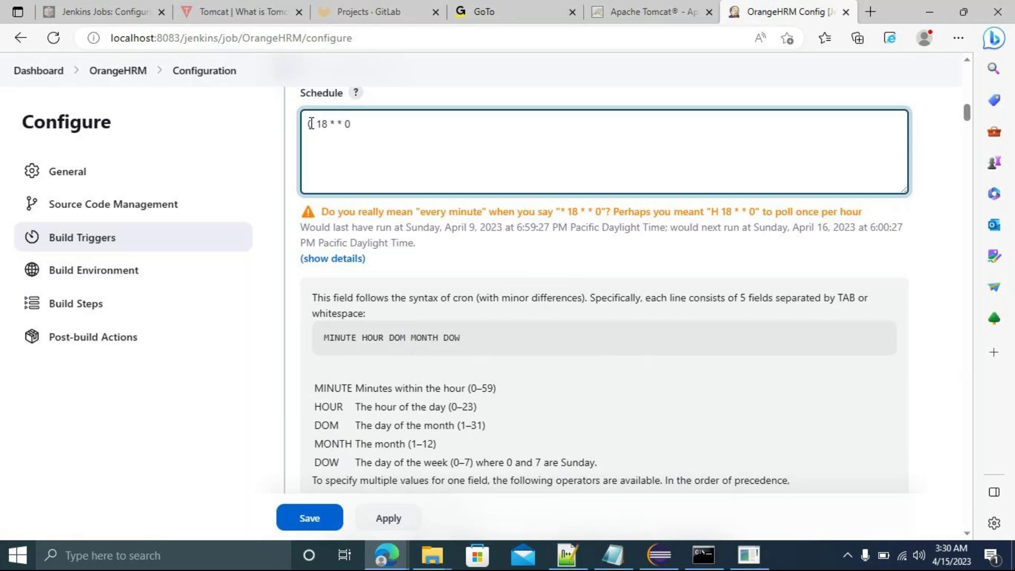
click(603, 263)
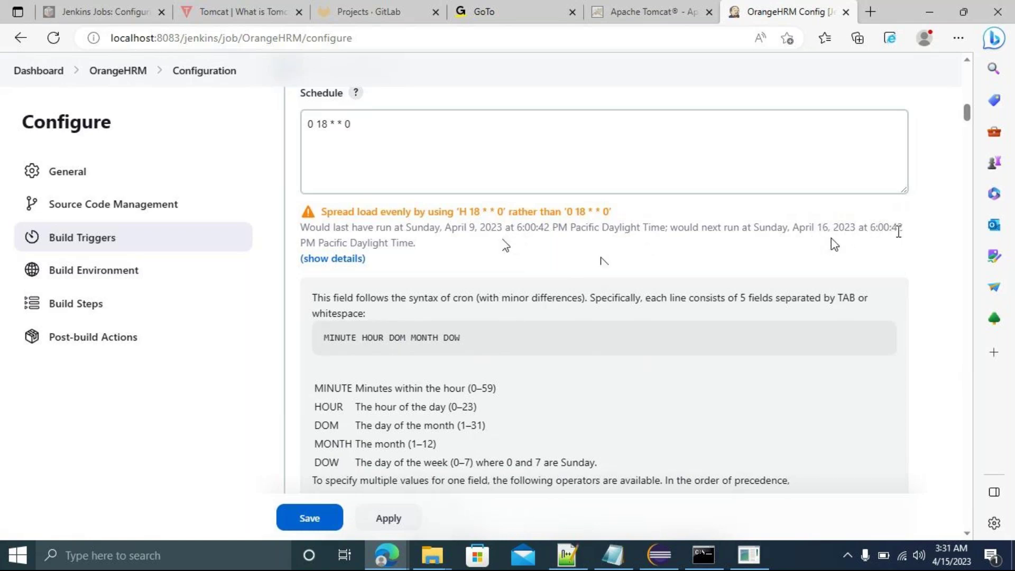
drag(871, 227, 903, 228)
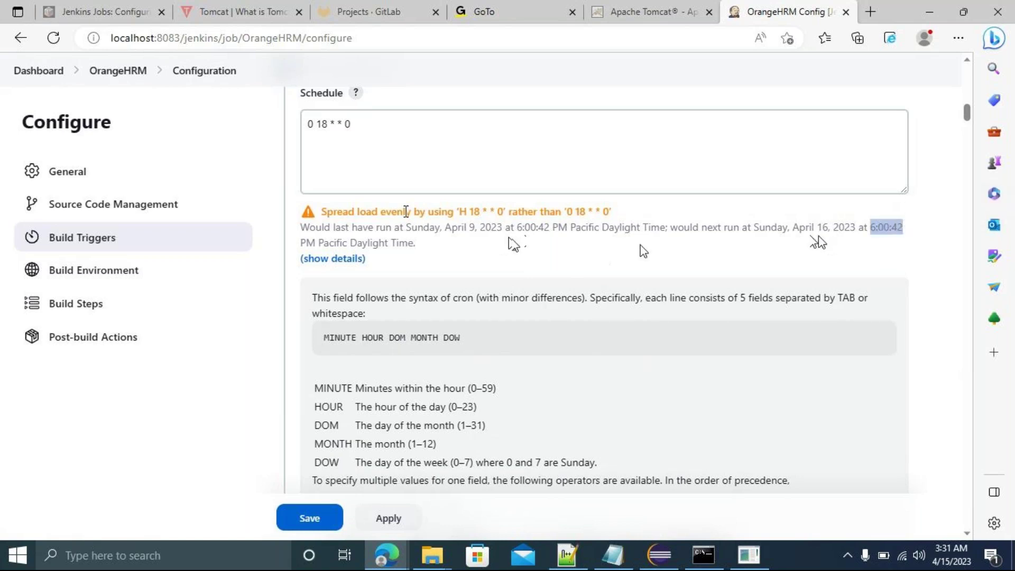
drag(299, 244, 319, 247)
click(363, 123)
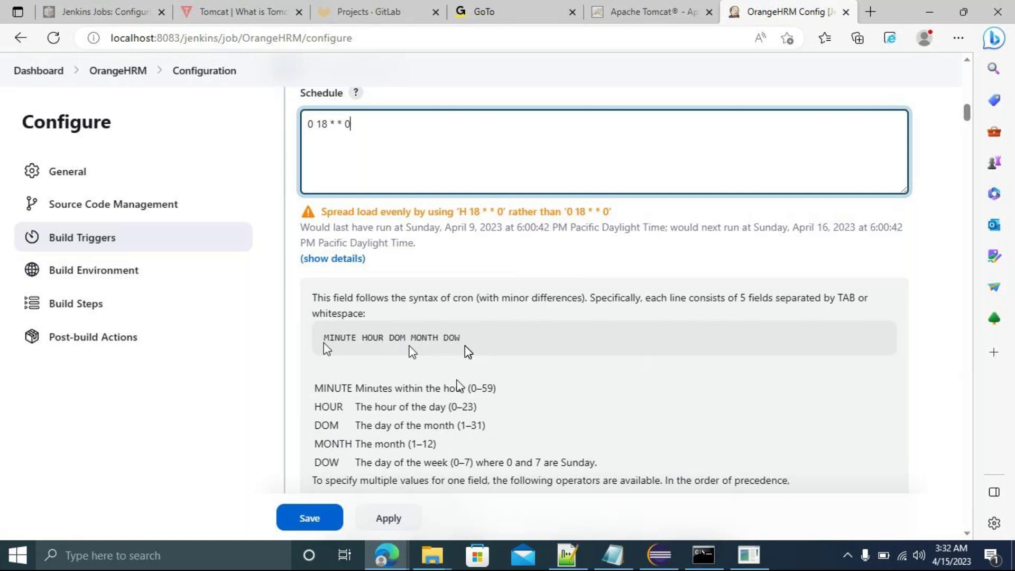
mouse_move(391, 556)
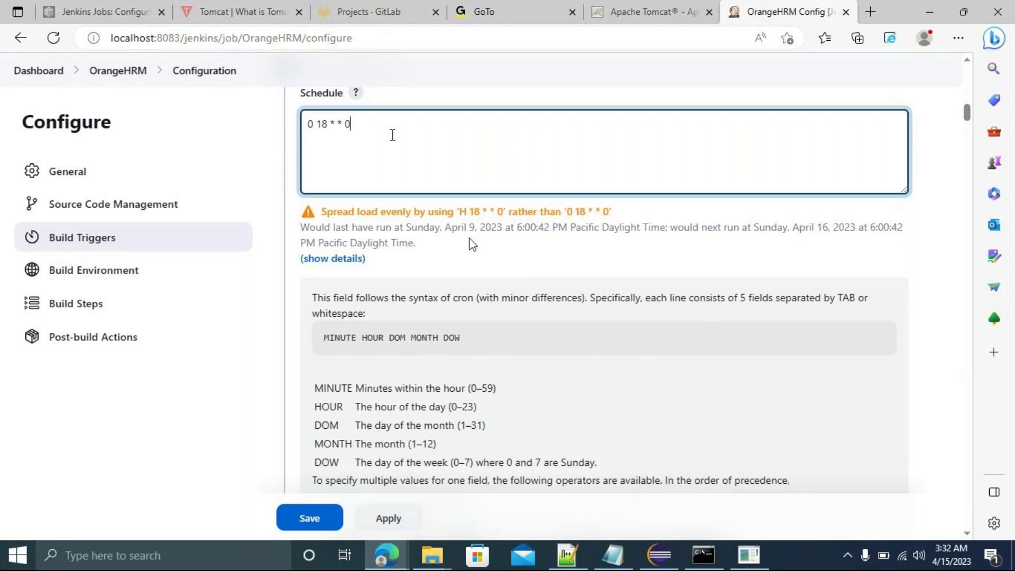
Change the day-of-week value from 0 to 3 for Wednesday.
key(BackSpace)
text(4)
key(BackSpace)
text(3)
Replace the minute and hour values with * and 11,13, so the Schedule reads * 11,13 * * 3.
click(326, 123)
key(BackSpace)
key(BackSpace)
text(*)
key(BackSpace)
text(*)
key(BackSpace)
text(* 11)
text(11,13)
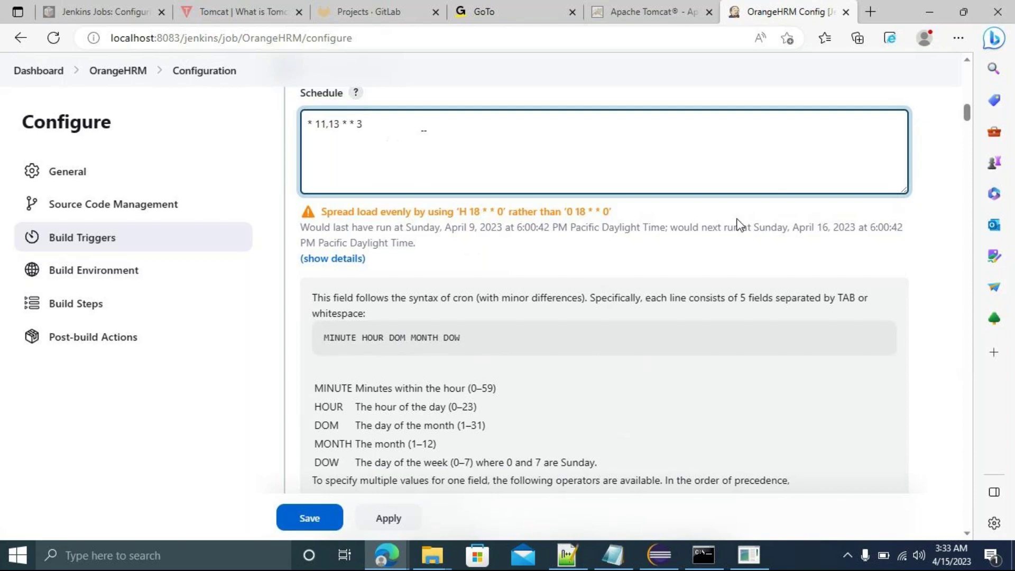
click(731, 258)
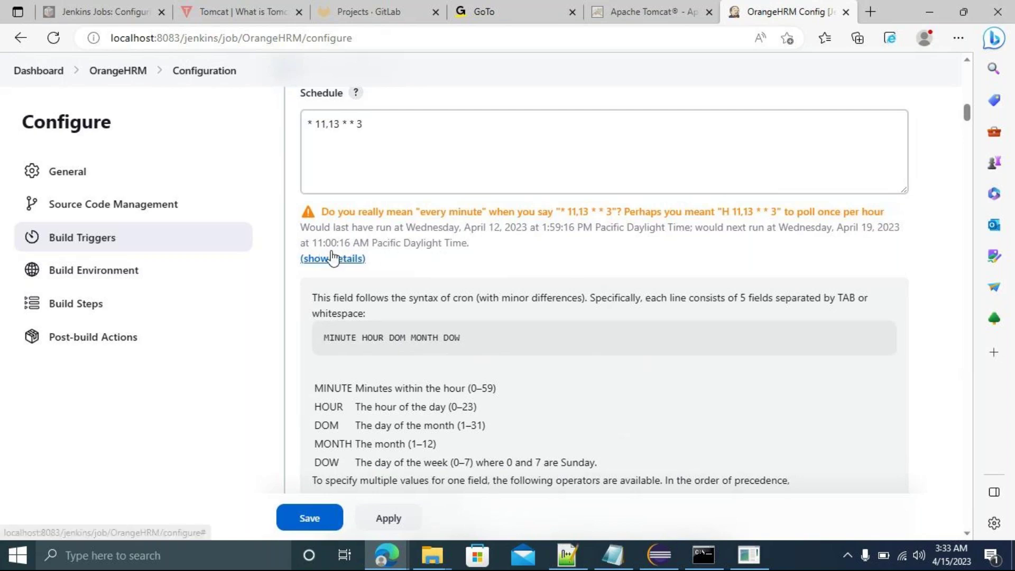
Expand the full details of the schedule warning.
click(326, 127)
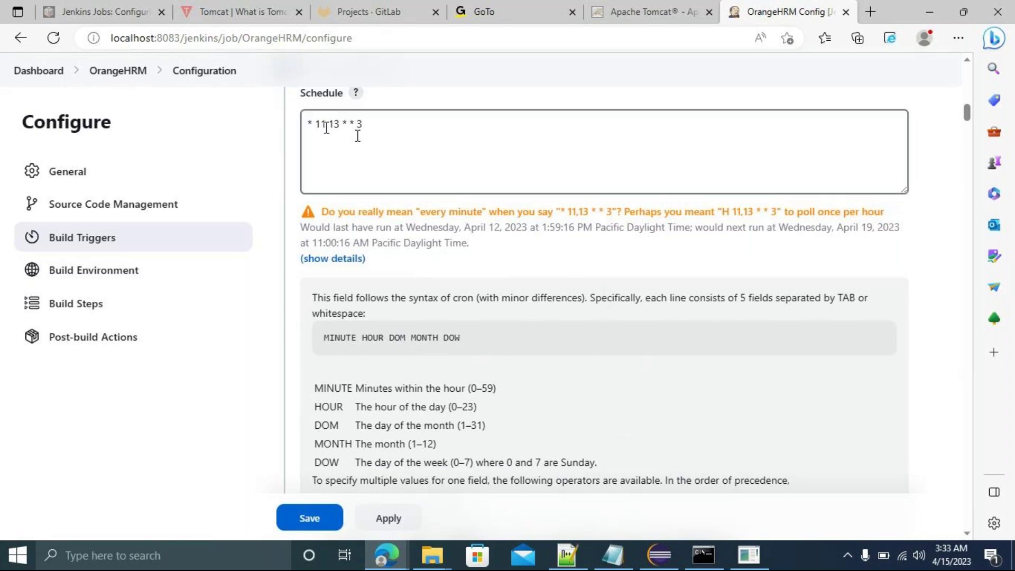
click(340, 260)
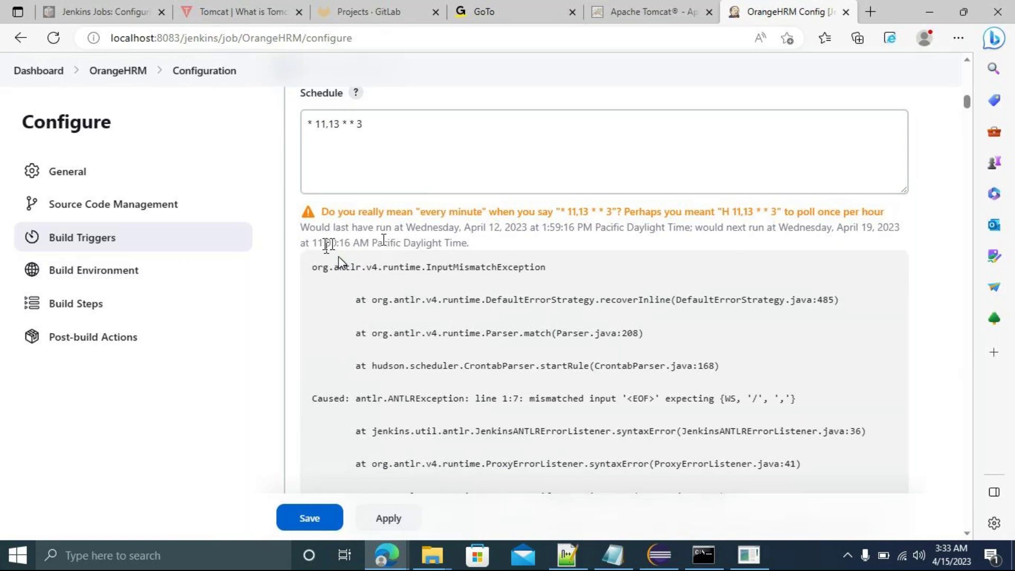
click(351, 132)
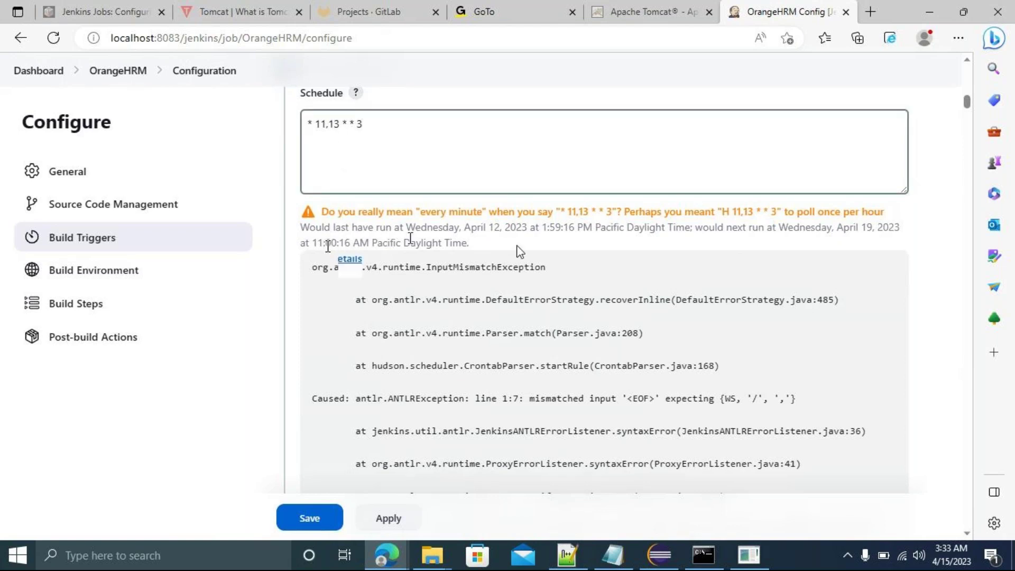
Replace the 11,13 hours and weekday 3 with wildcards, leaving * * * * *.
click(326, 123)
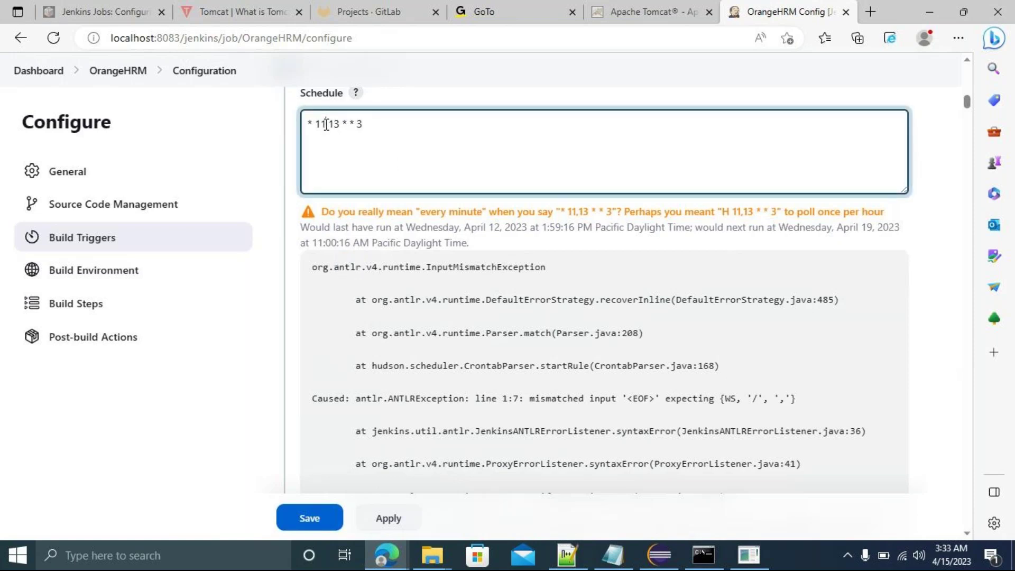
key(BackSpace)
key(BackSpace)
key(Delete)
text(*)
key(Right)
key(Delete)
key(BackSpace)
key(Right)
key(Delete)
key(Delete)
key(Delete)
key(Delete)
text(* *)
click(761, 250)
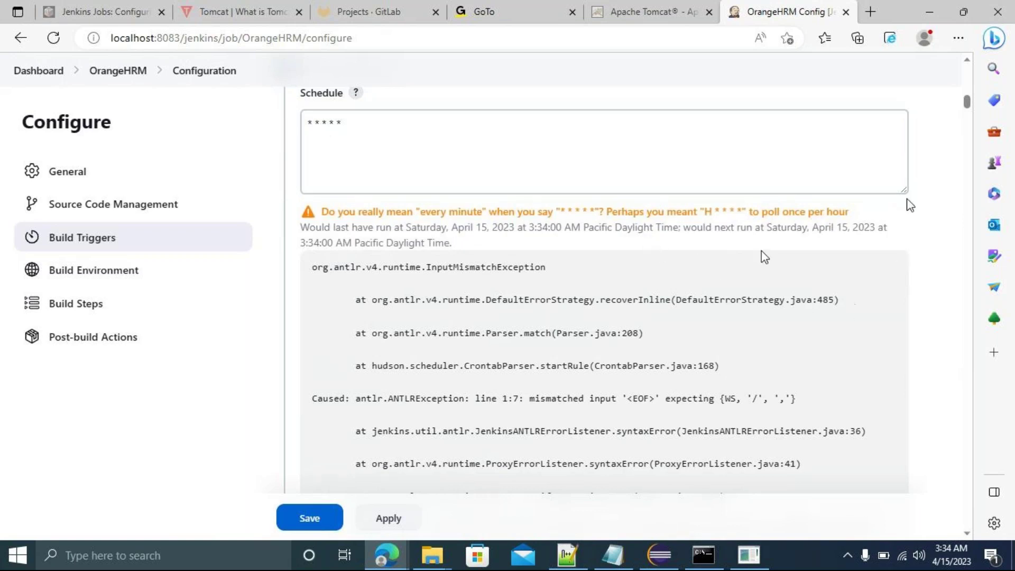
mouse_move(968, 108)
mouse_down()
mouse_move(991, 273)
mouse_move(979, 215)
mouse_up()
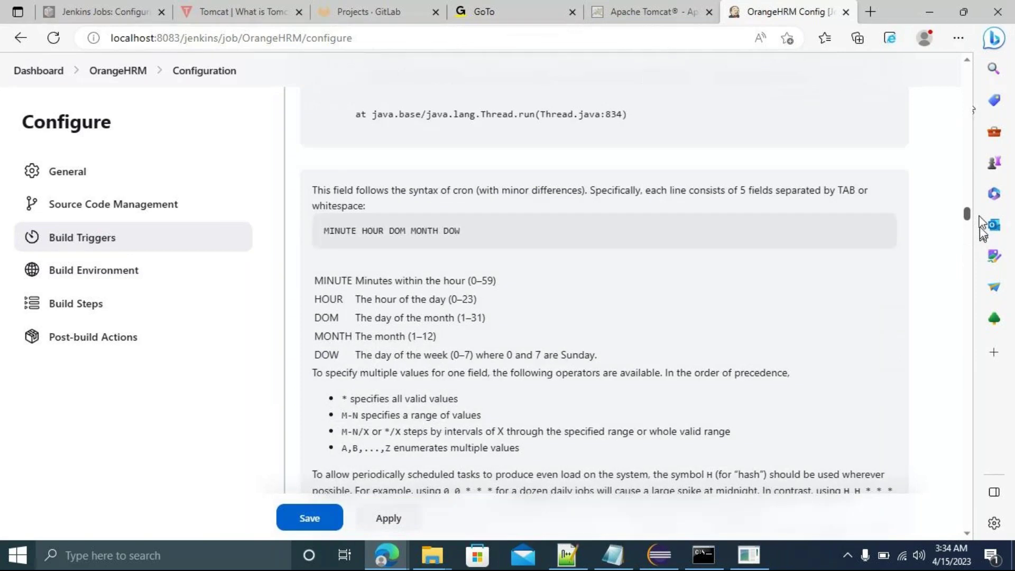
mouse_move(979, 218)
mouse_down()
mouse_move(973, 132)
mouse_move(983, 203)
mouse_move(967, 223)
mouse_up()
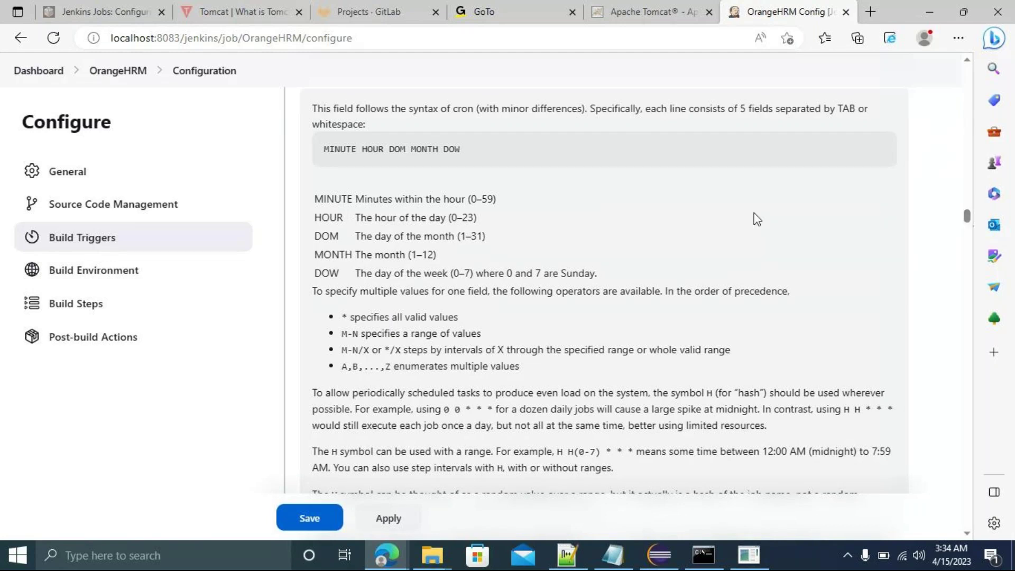
Open Notepad and write 'may 24,28' on the first line.
key(super+r)
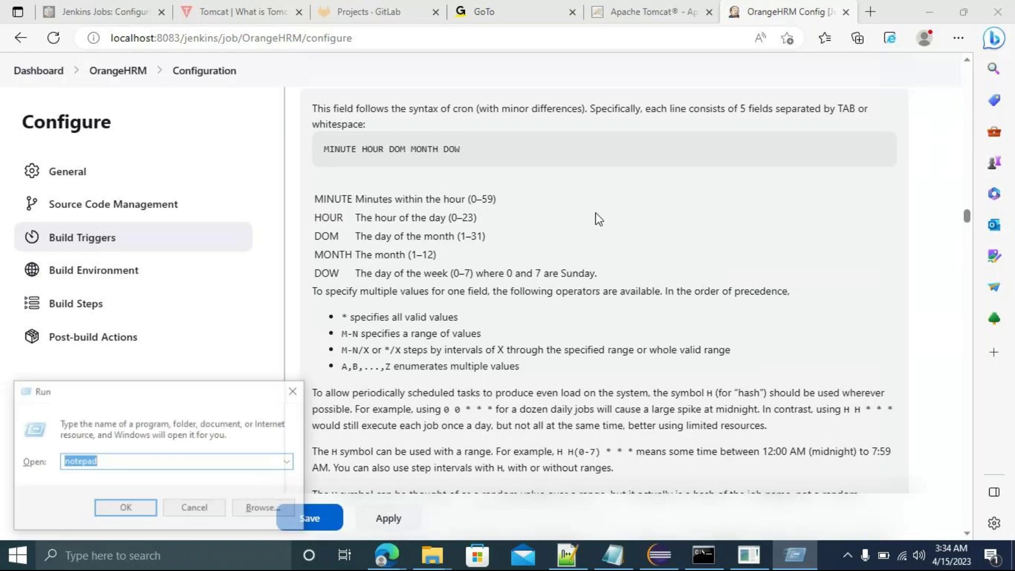
key(Return)
text(may)
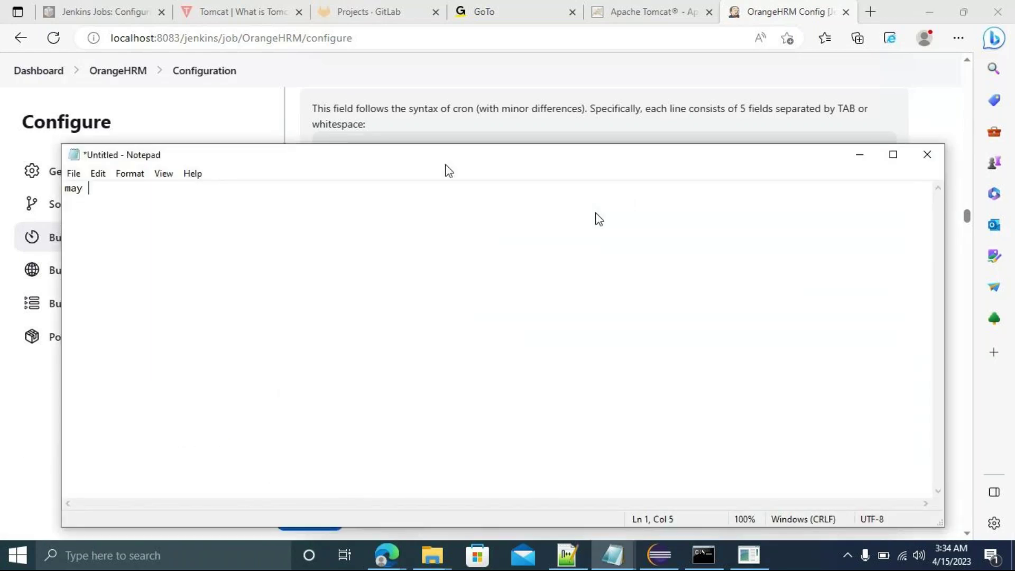
drag(451, 165, 633, 386)
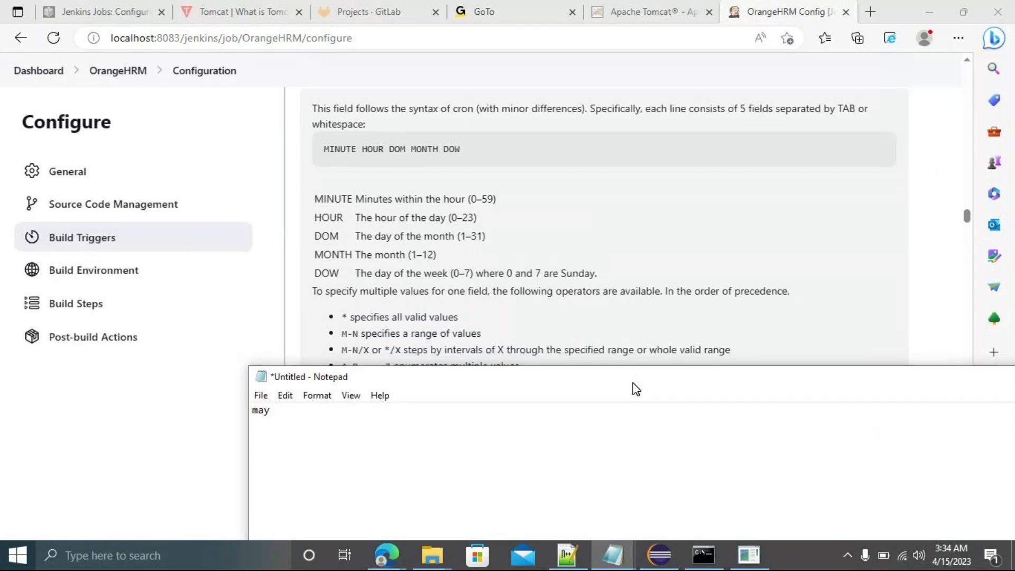
text(24,27)
key(BackSpace)
text(8)
key(Return)
key(Return)
Add the line '4pm , 8 pm every 15 minutes run' and a ====> arrow line below it.
text(4pm , 8 pm e)
text(ery 1)
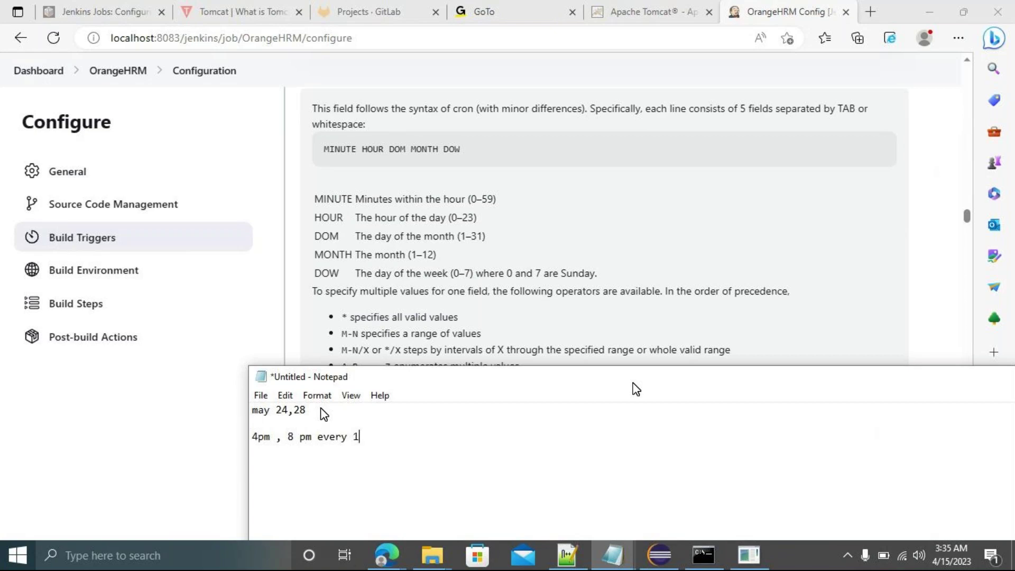
text(5 minutes run)
key(Return)
key(Return)
text(==================================>)
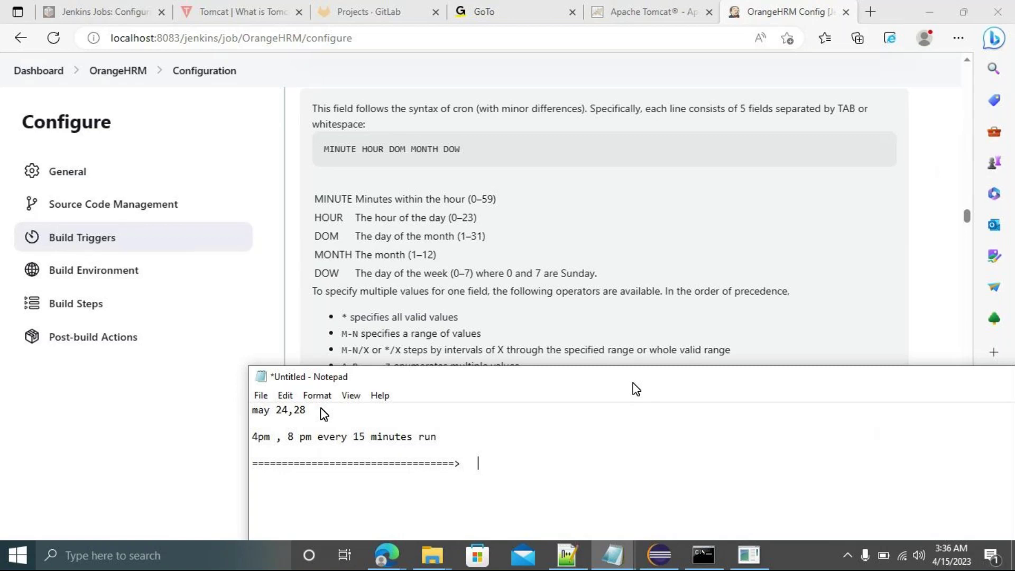
Type the cron template * * * * * after the arrow, then move back to the day-of-month field.
text(* * * * *)
key(Left)
key(Left)
Edit the Notepad cron line to H/15 * 24,28 * *, with days 24,28 and minutes H/15.
key(BackSpace)
text(24,28)
key(Left)
key(Left)
key(Left)
key(Left)
key(Left)
key(Left)
text(/15)
key(Left)
key(Left)
key(Left)
key(BackSpace)
text(H)
Set the hour to 16,20 and the month to 5, giving H/15 16,20 24,28 5 *.
key(Right)
key(Right)
key(Right)
key(Right)
key(BackSpace)
text(16,20)
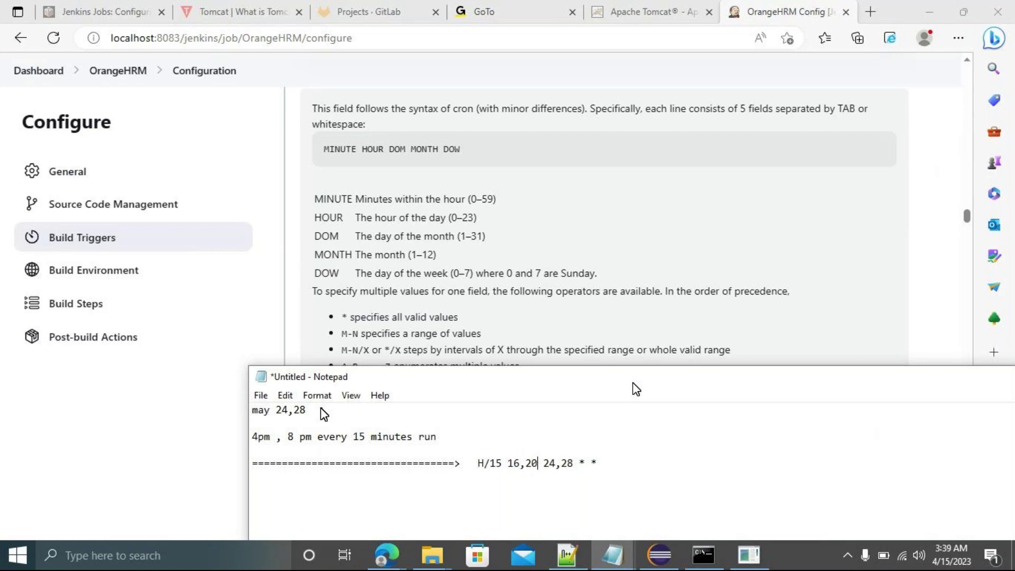
key(Right)
key(Right)
key(Right)
key(Right)
key(Right)
key(BackSpace)
text(5)
Copy the H/15 16,20 24,28 5 * expression and return to the Jenkins configure page.
click(612, 458)
key(shift+Home)
shift+click(477, 462)
key(ctrl+c)
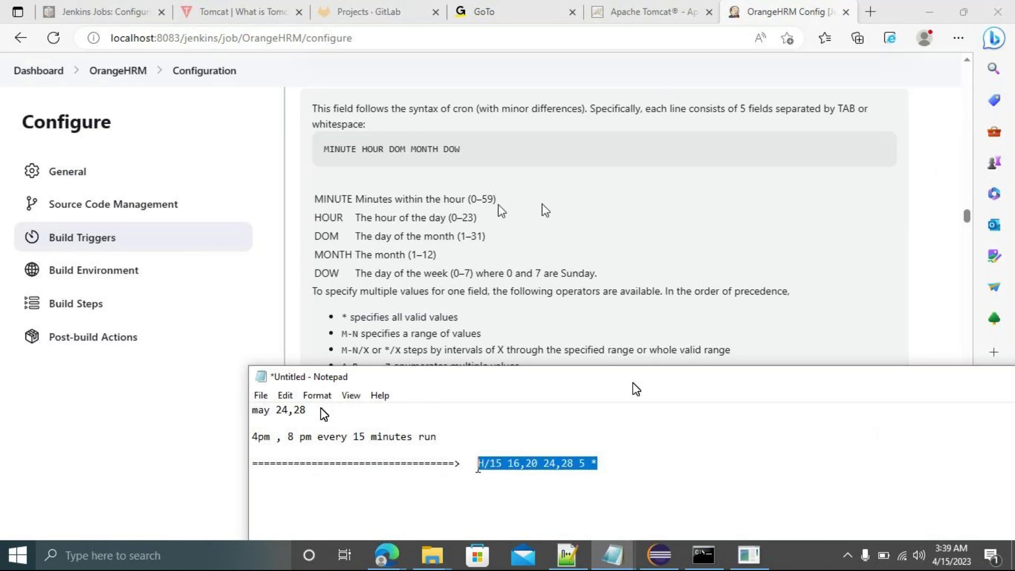
click(931, 186)
scroll(931, 186, up, 8)
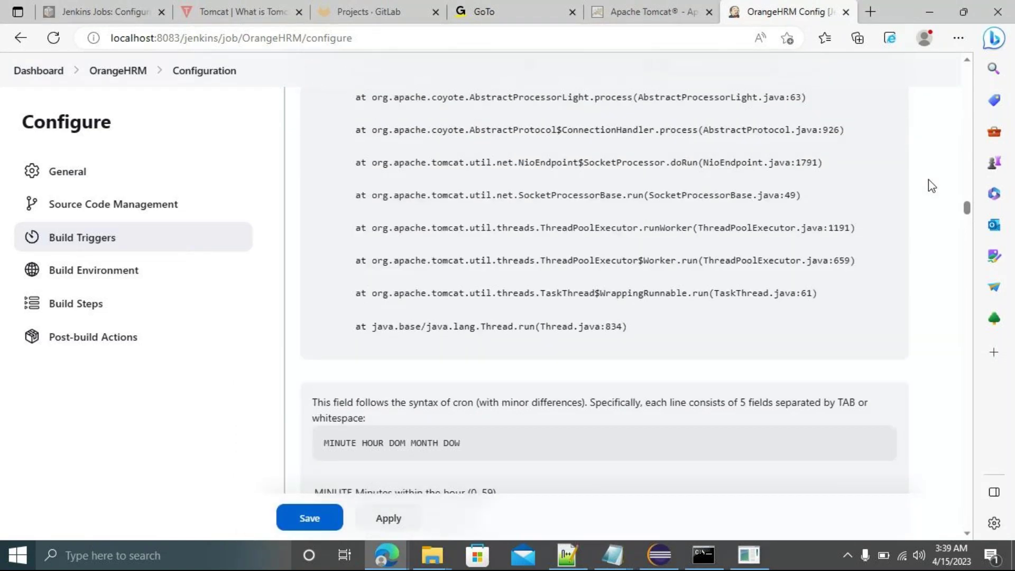
scroll(931, 186, up, 7)
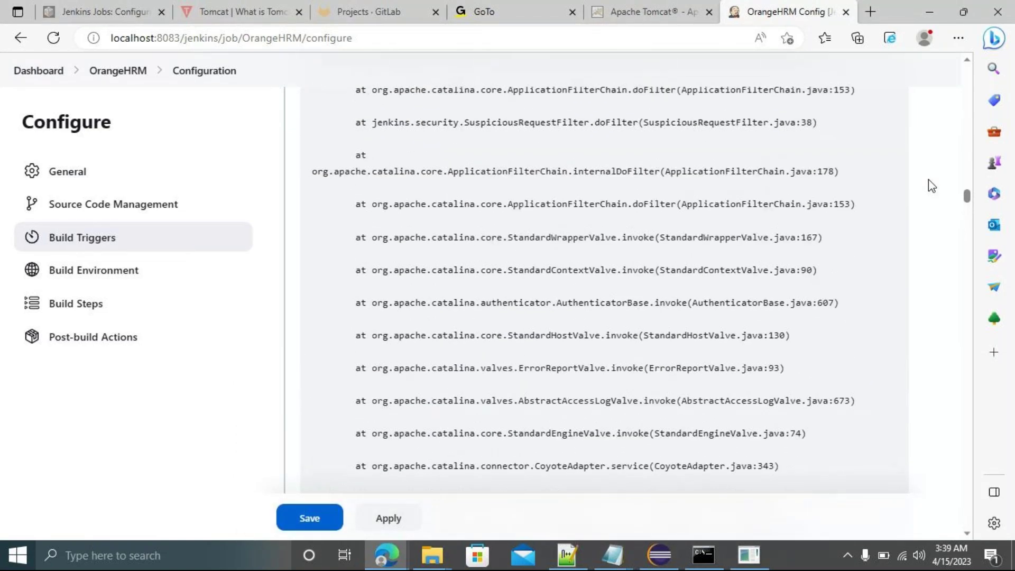
scroll(931, 186, up, 10)
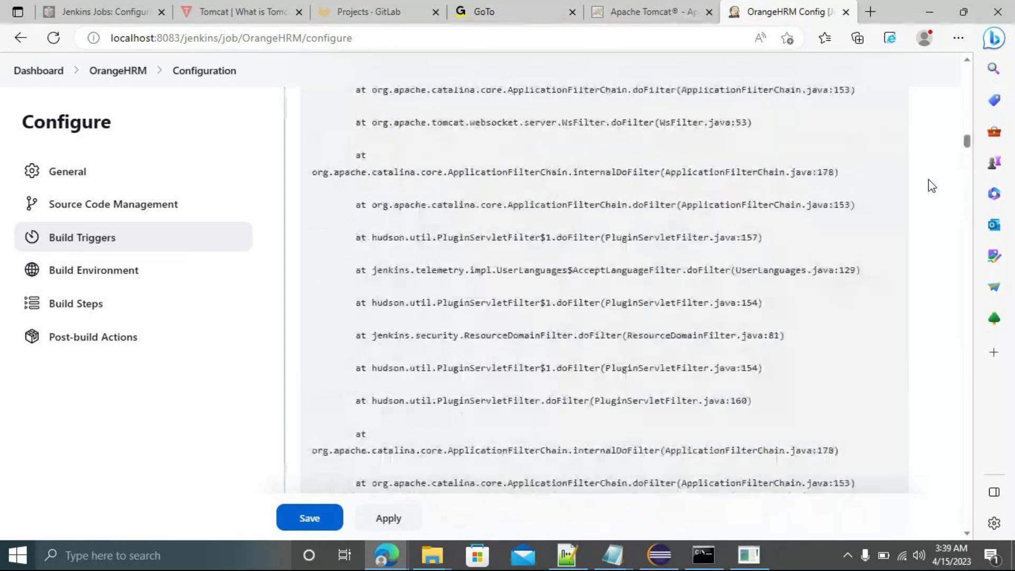
Paste H/15 16,20 24,28 5 * into the Schedule box in place of * * * * *.
click(509, 252)
key(ctrl+a)
key(ctrl+v)
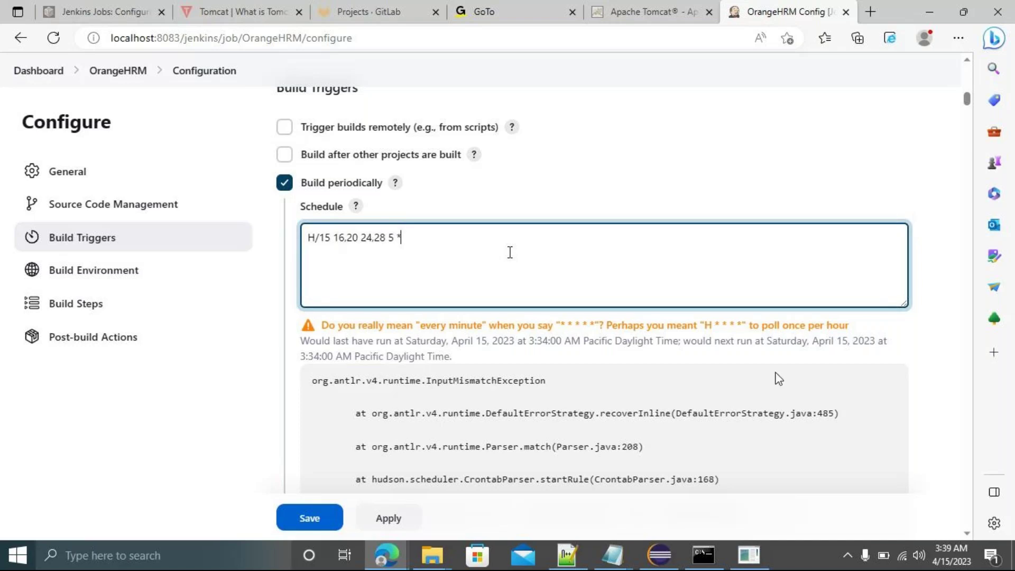
click(730, 358)
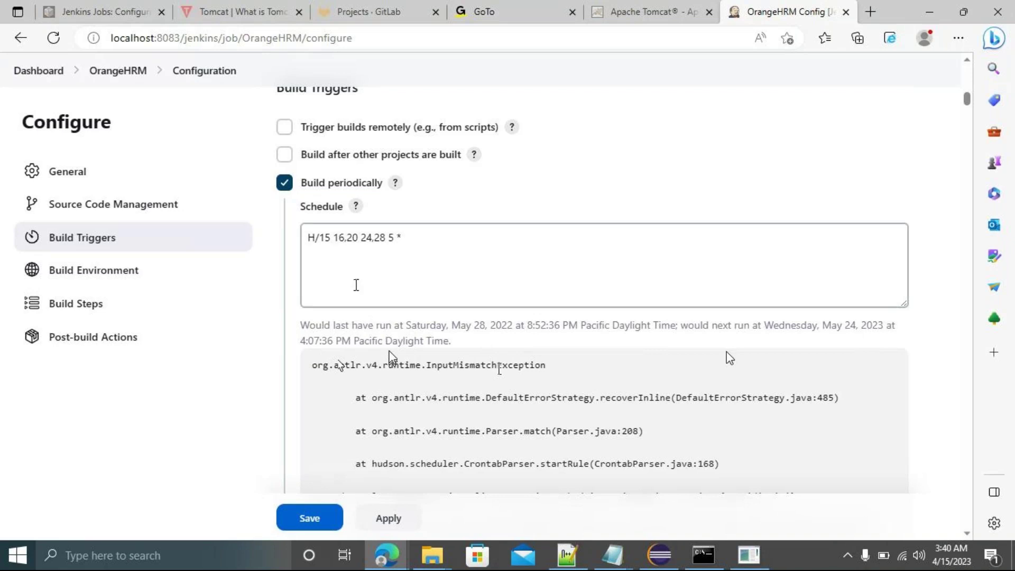
Change the schedule's H/15 to */15 so it reads */15 16,20 24,28 5 *.
click(330, 238)
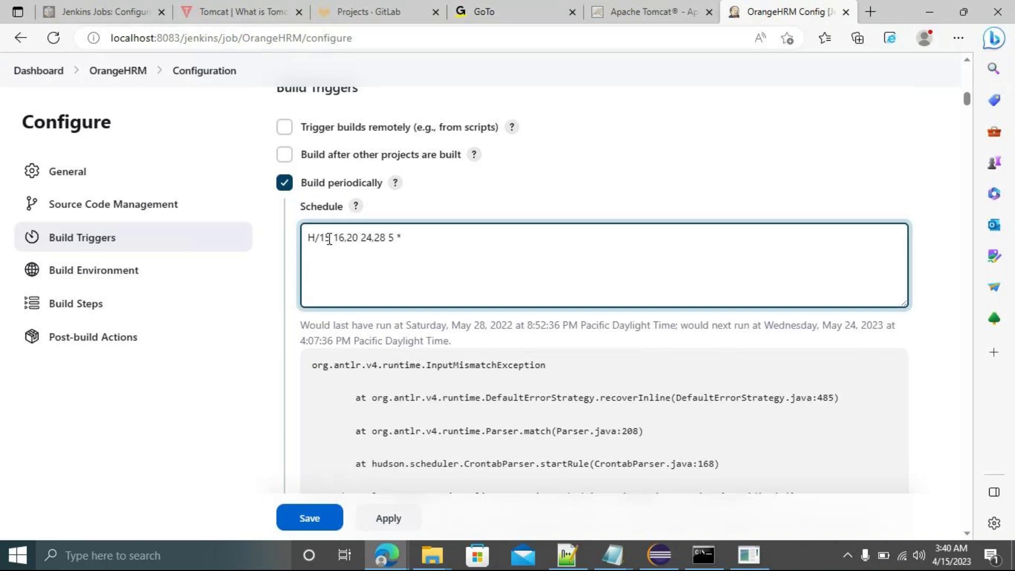
key(Left)
key(Left)
key(BackSpace)
text(*)
click(733, 350)
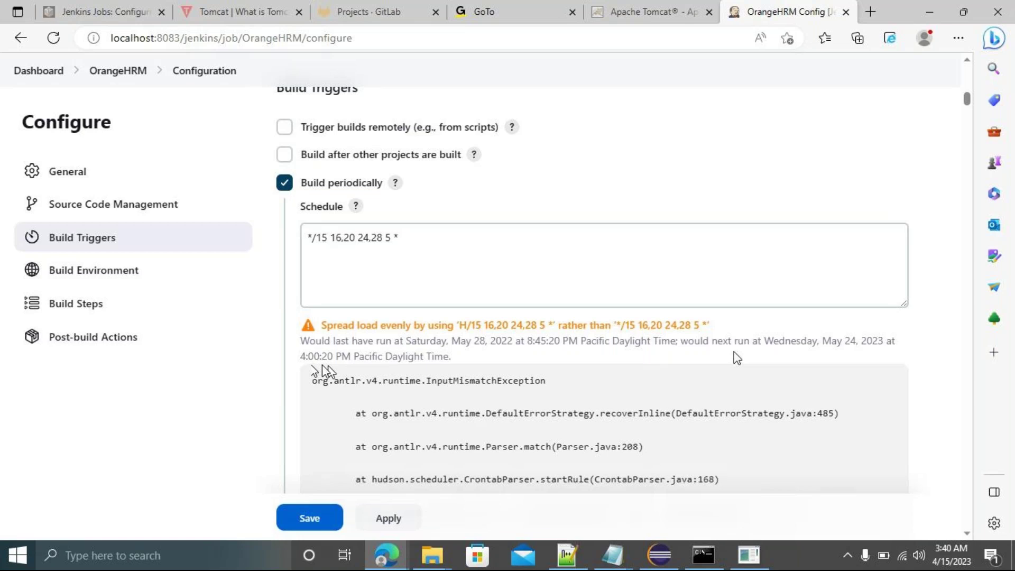
click(313, 255)
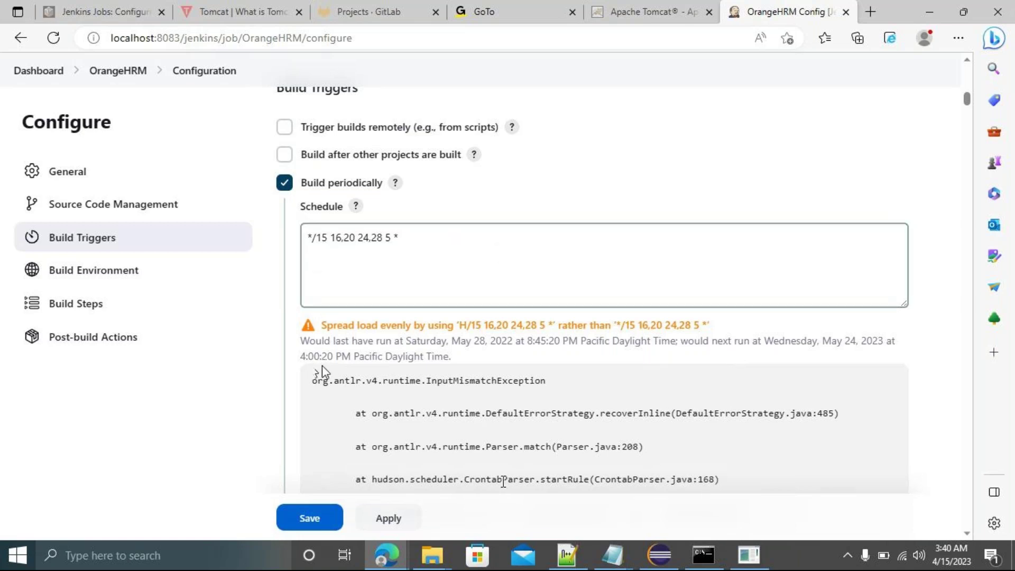
Pause the GoTo meeting recording.
mouse_move(395, 548)
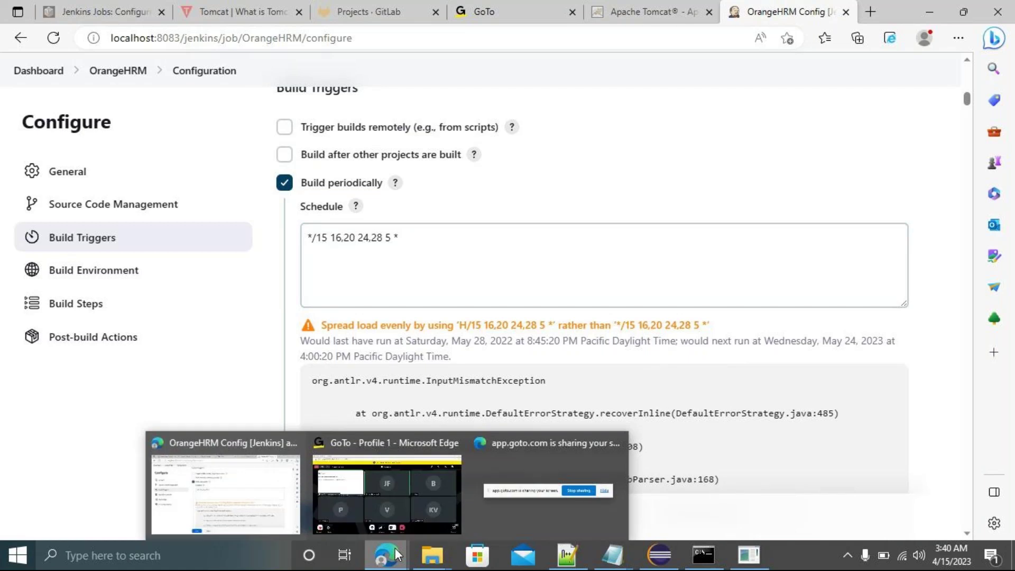
click(383, 490)
click(50, 494)
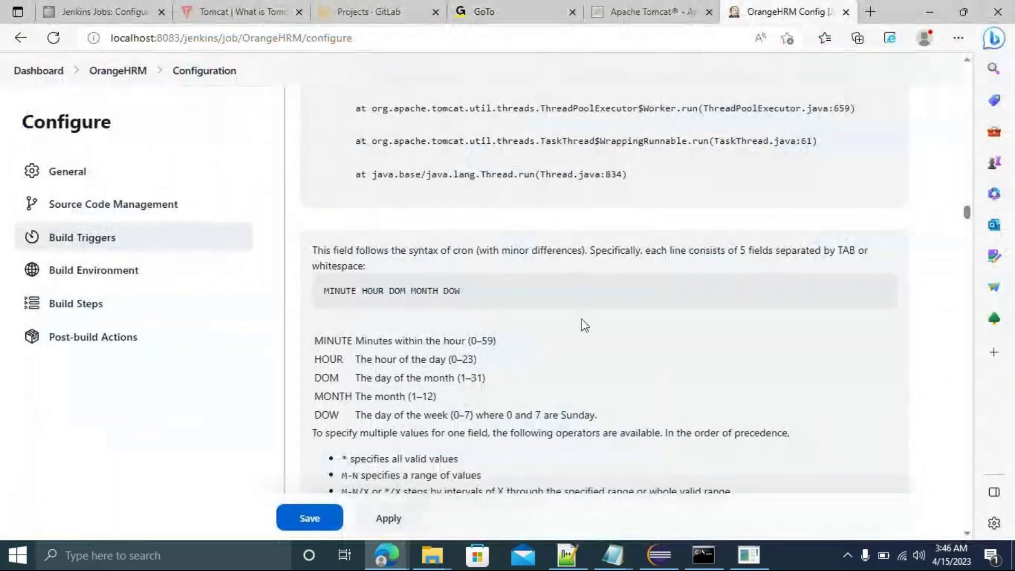
Scroll to the Build periodically Schedule box showing */15 16,20 24,28 5 *.
scroll(583, 319, up, 6)
scroll(584, 319, up, 10)
scroll(583, 319, up, 12)
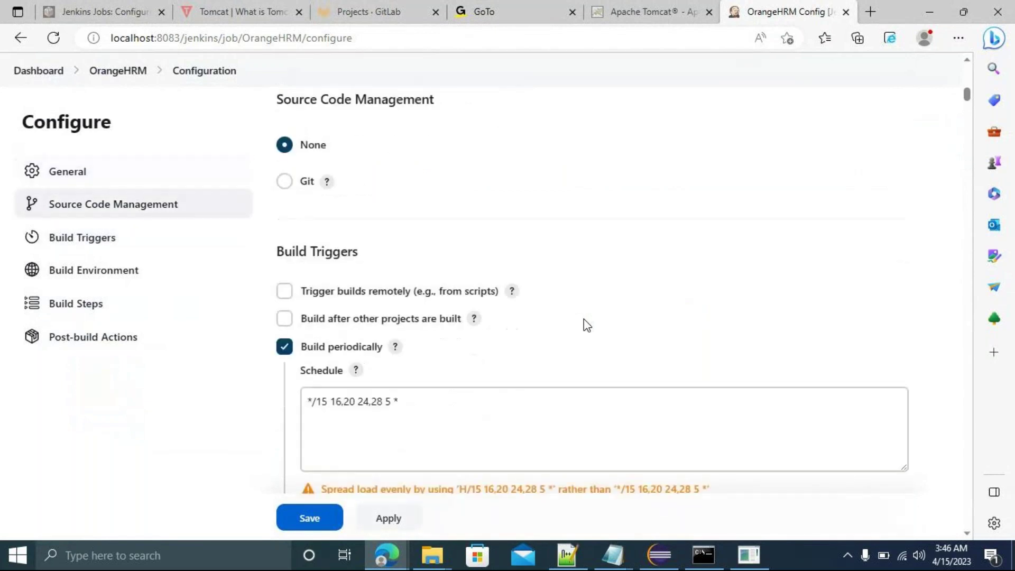
scroll(584, 319, down, 4)
Replace the Schedule with */3 * * * * and let Jenkins validate it.
click(401, 199)
key(BackSpace)
key(BackSpace)
key(BackSpace)
key(BackSpace)
key(BackSpace)
key(BackSpace)
key(BackSpace)
key(BackSpace)
key(BackSpace)
key(BackSpace)
key(BackSpace)
key(BackSpace)
key(BackSpace)
key(BackSpace)
key(BackSpace)
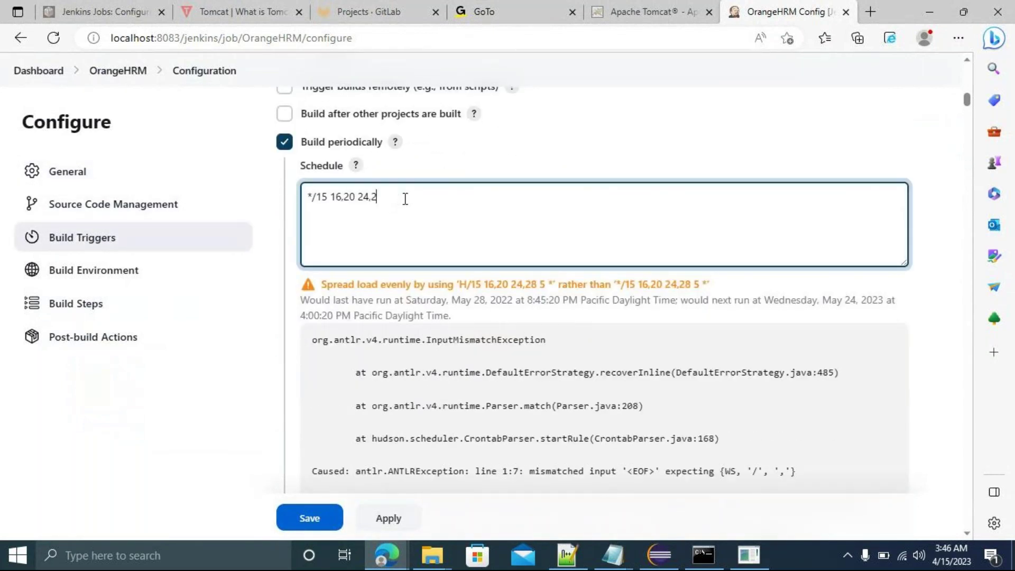
key(BackSpace)
key(BackSpace)
key(BackSpace)
text(3 * * * *)
click(737, 334)
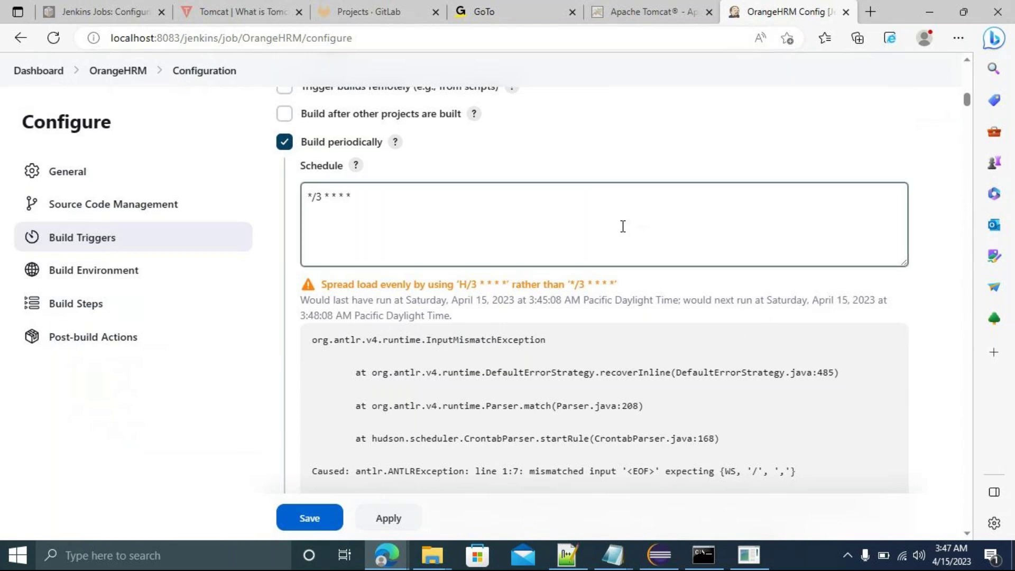
drag(967, 109, 979, 256)
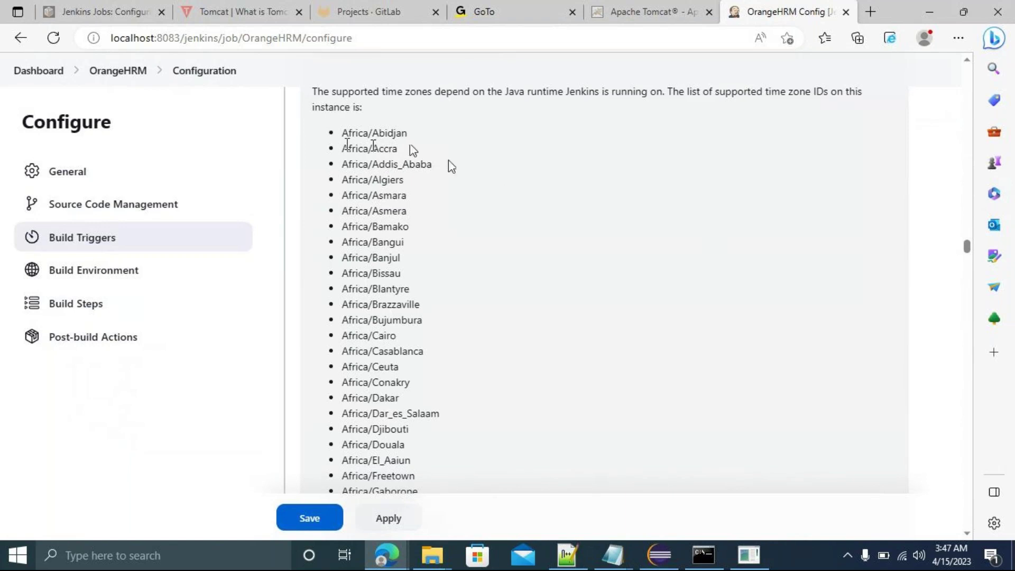
Locate and select Australia/Canberra in the Schedule help's time-zone list.
scroll(479, 208, down, 1)
scroll(479, 209, down, 20)
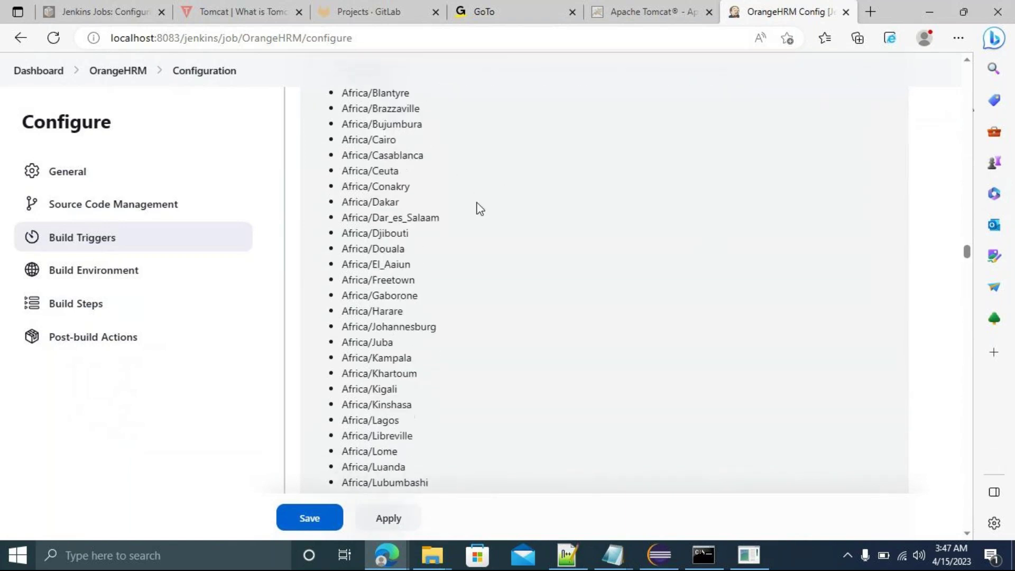
scroll(480, 209, down, 20)
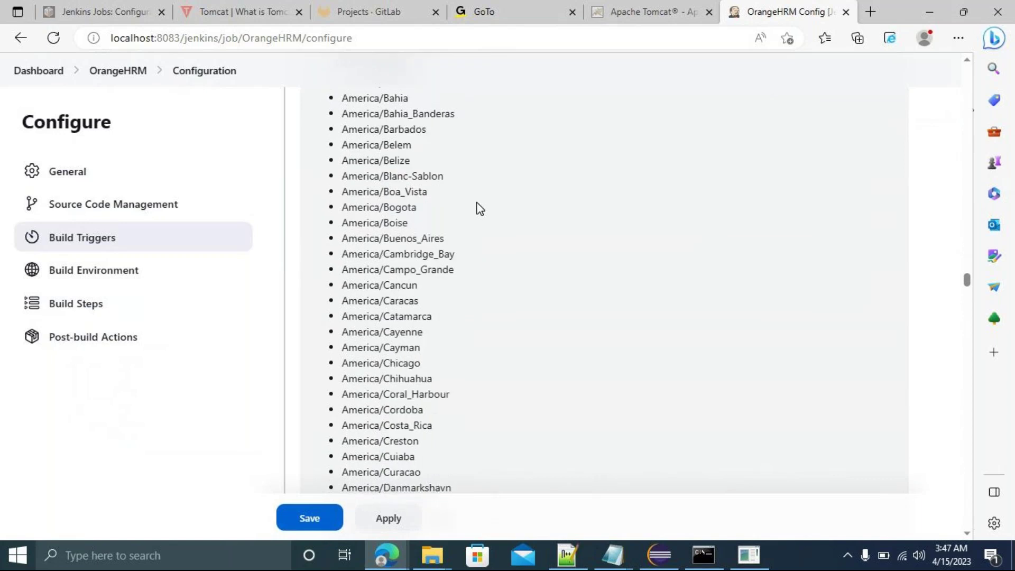
scroll(480, 208, down, 20)
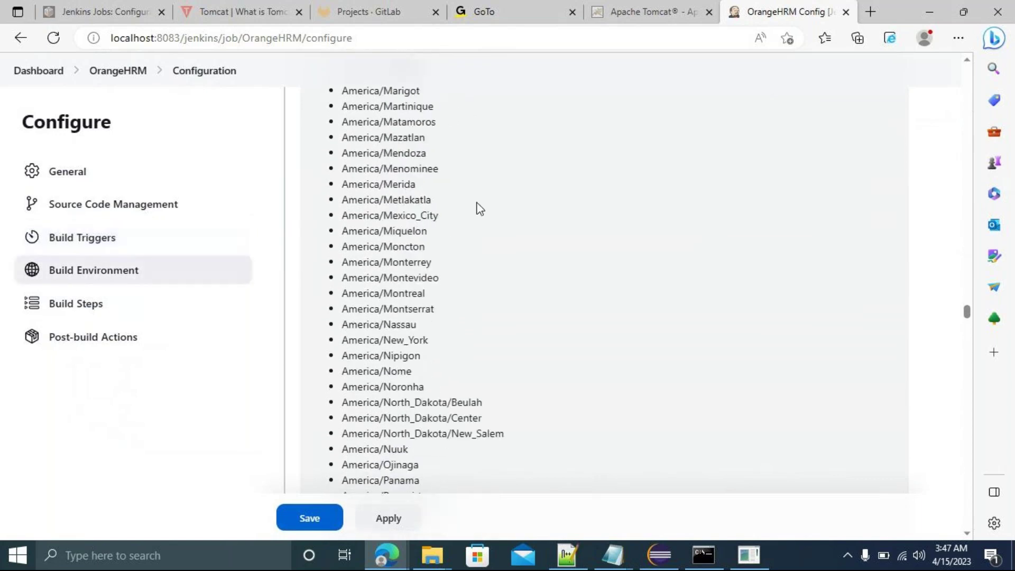
scroll(480, 208, down, 10)
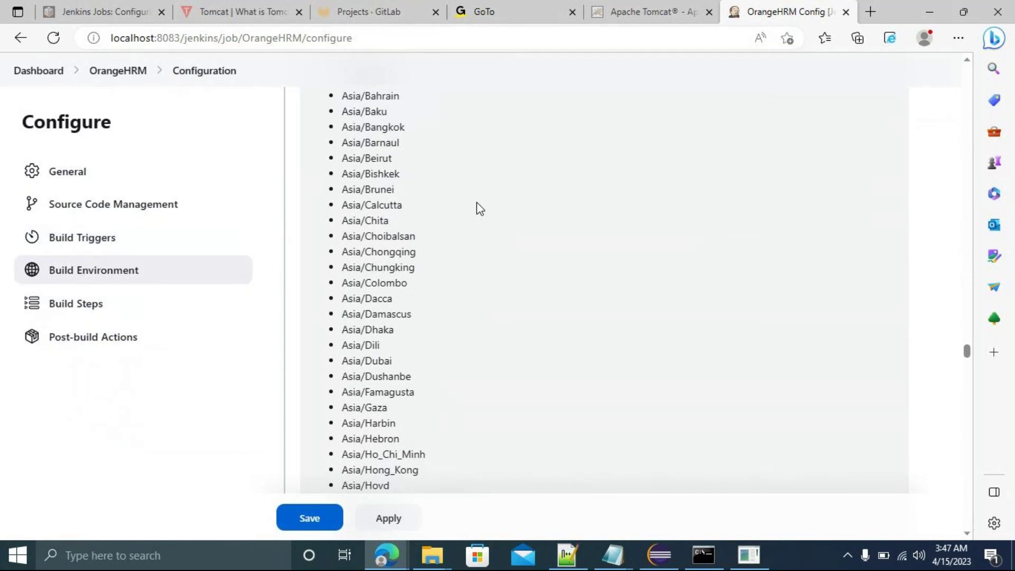
scroll(480, 208, down, 20)
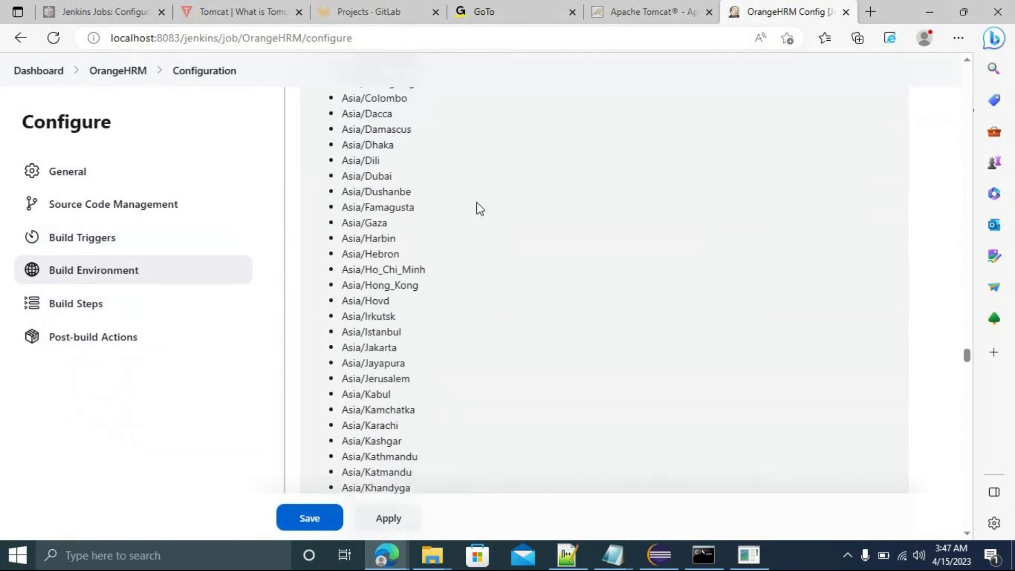
scroll(480, 208, down, 20)
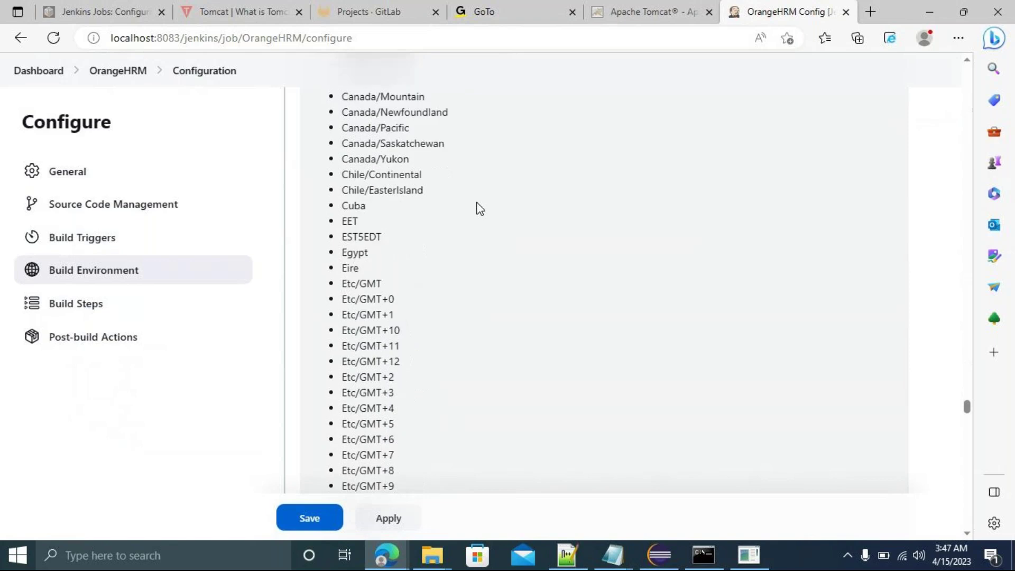
scroll(479, 209, down, 15)
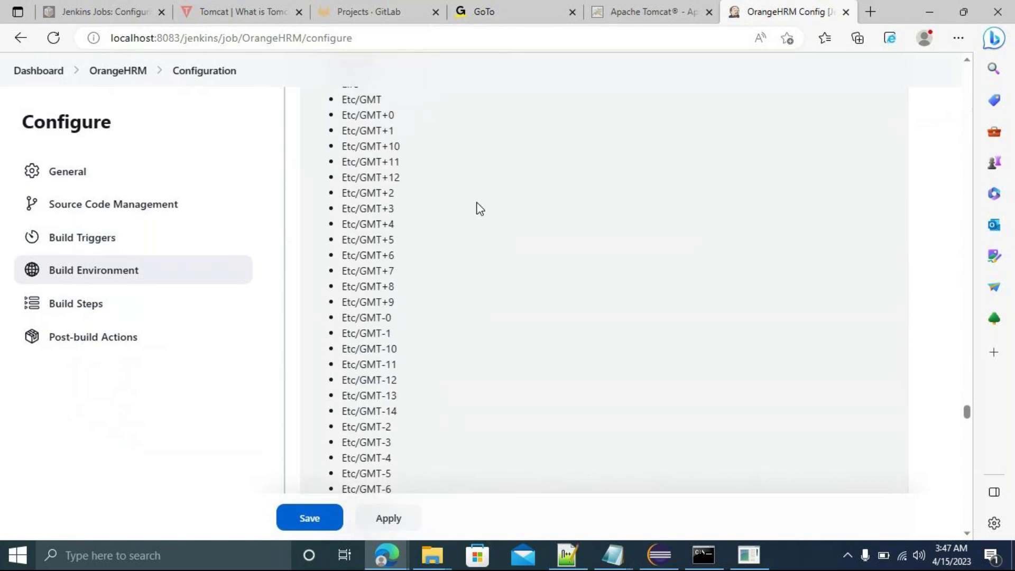
scroll(479, 209, down, 20)
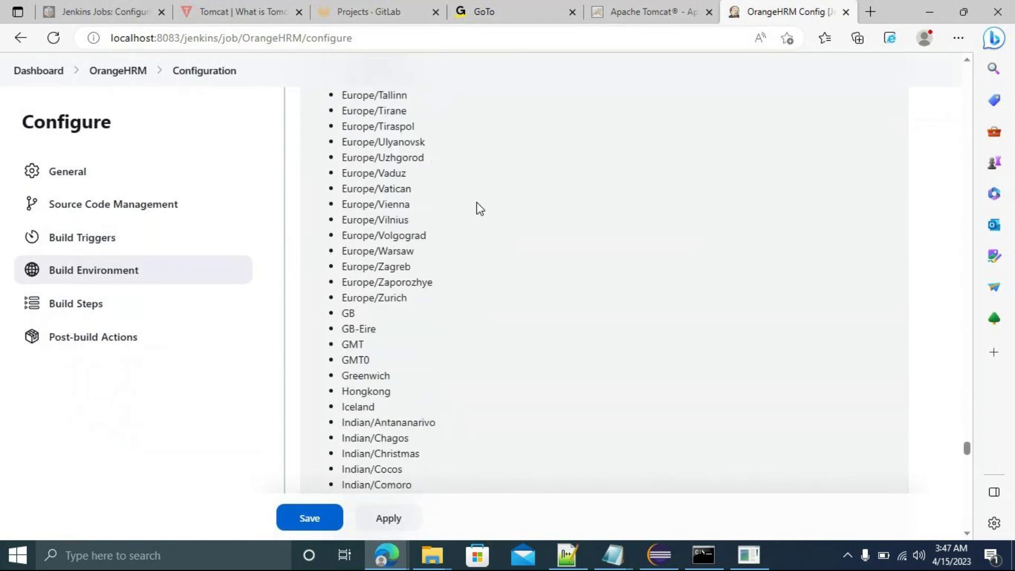
scroll(479, 208, down, 10)
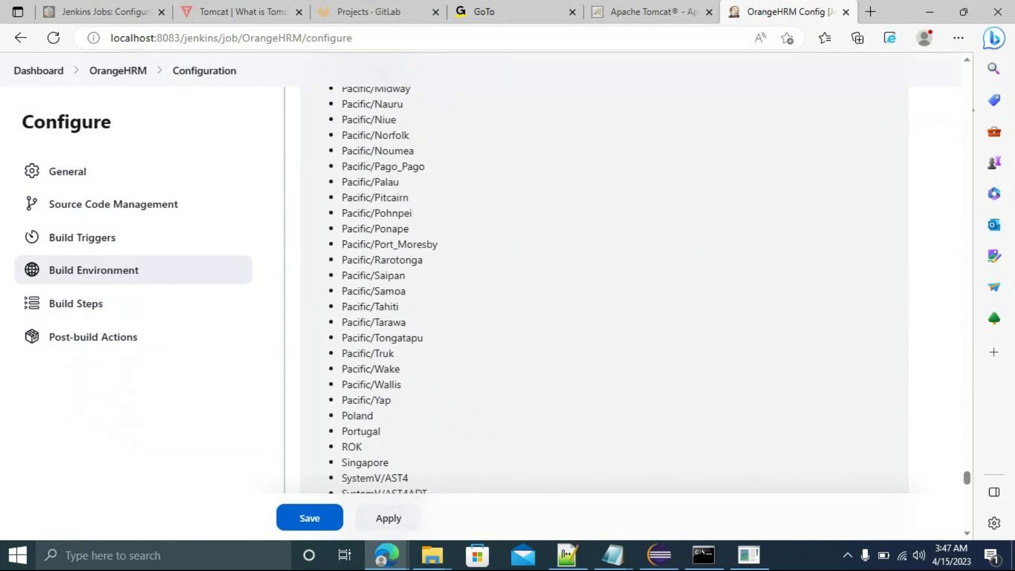
scroll(479, 209, up, 20)
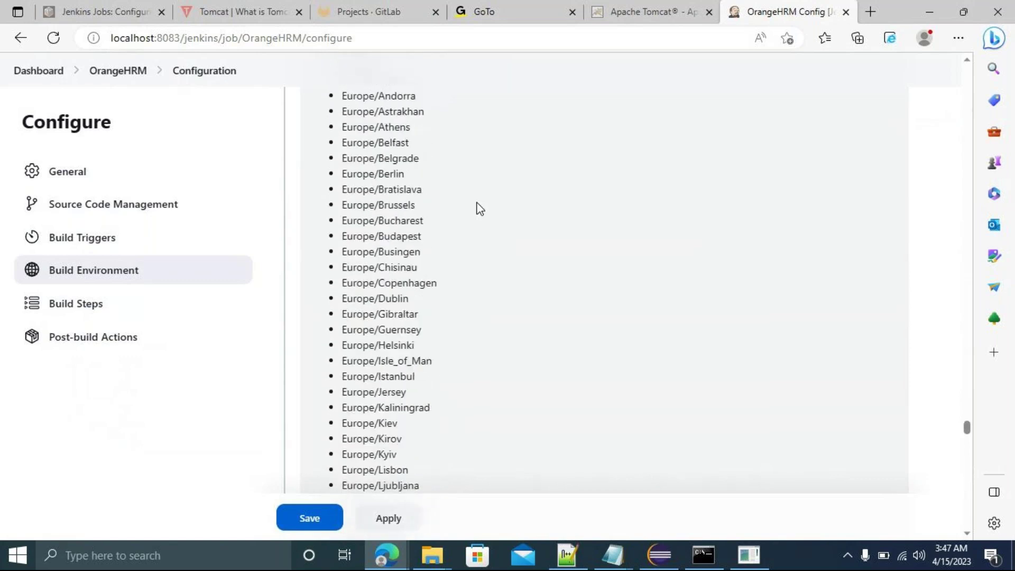
scroll(479, 208, up, 12)
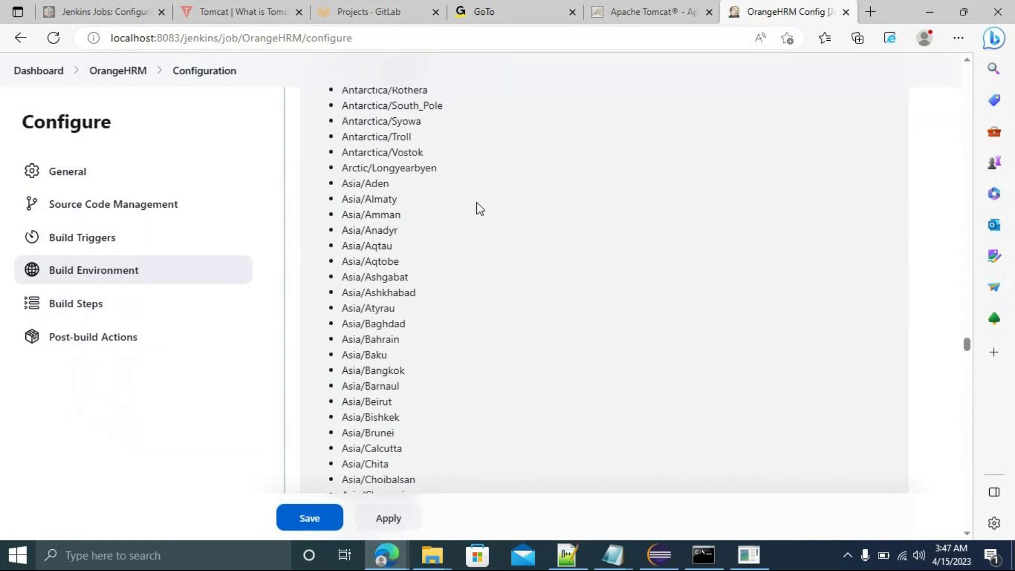
scroll(479, 208, down, 3)
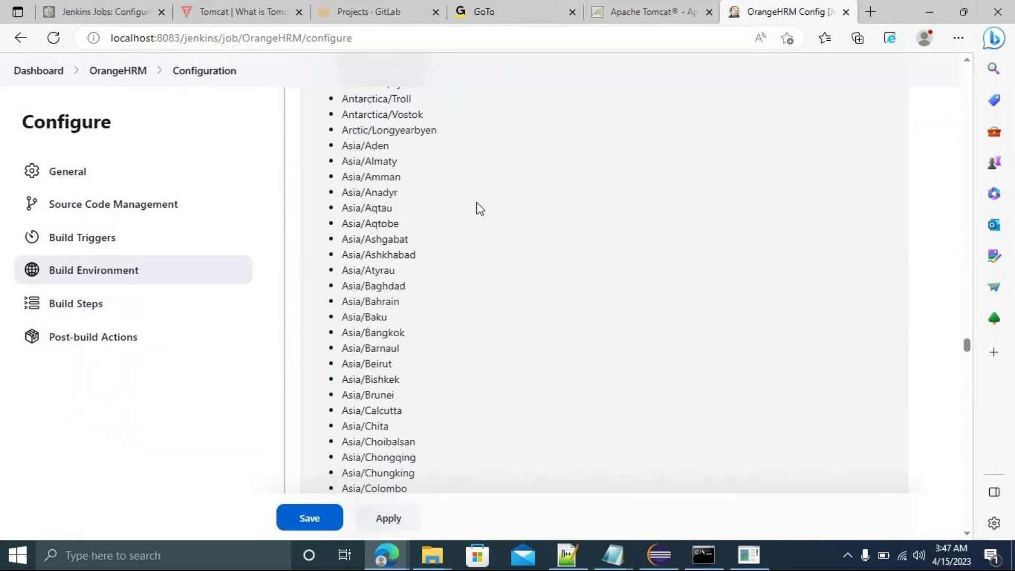
scroll(479, 208, up, 10)
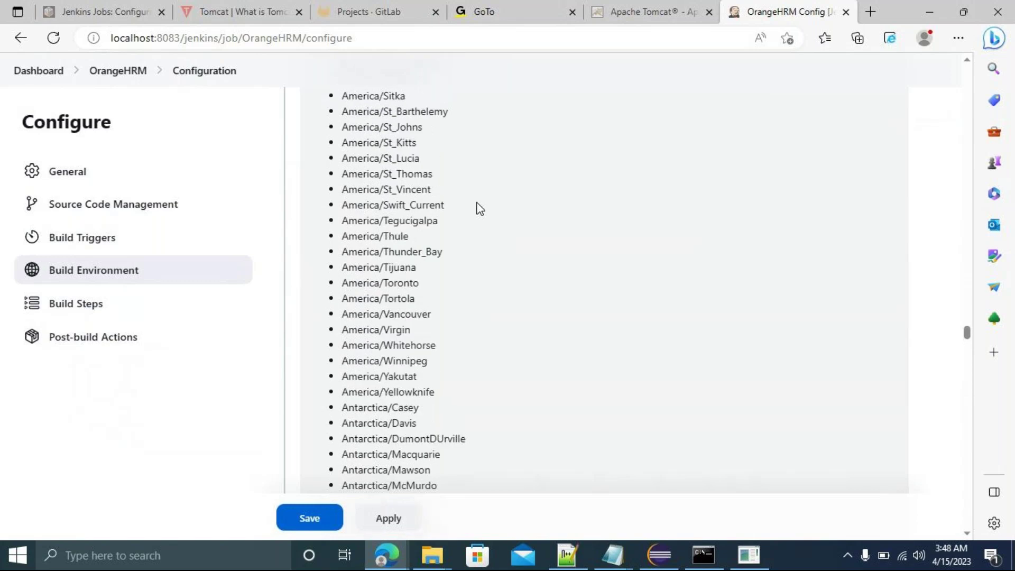
scroll(479, 208, down, 8)
scroll(479, 208, down, 6)
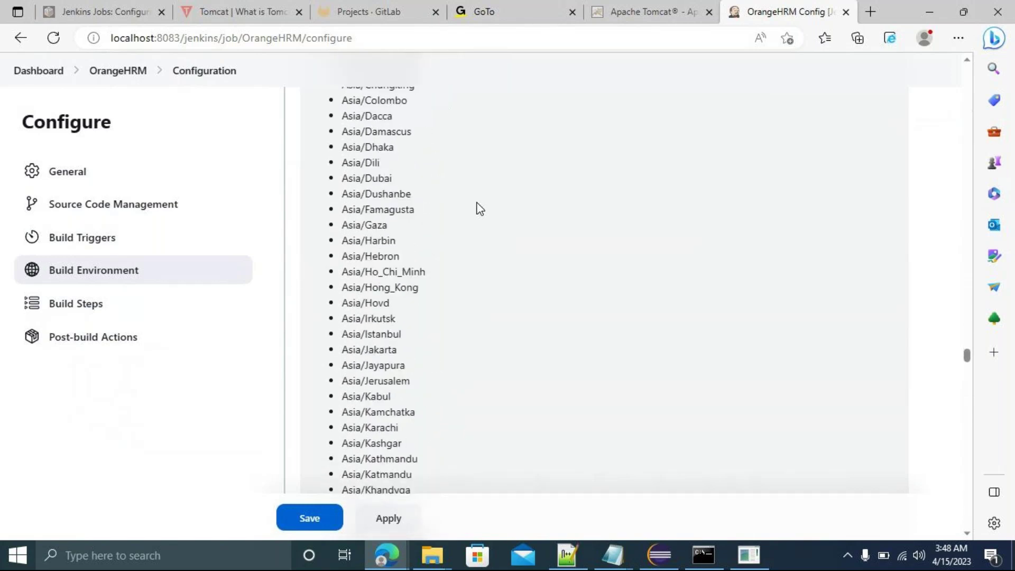
scroll(480, 207, down, 13)
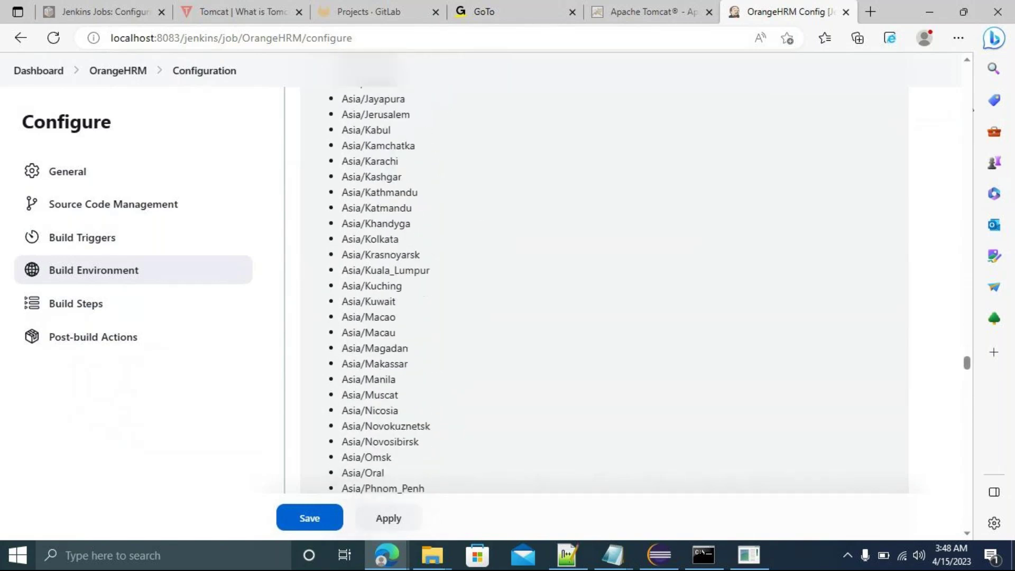
scroll(479, 207, down, 5)
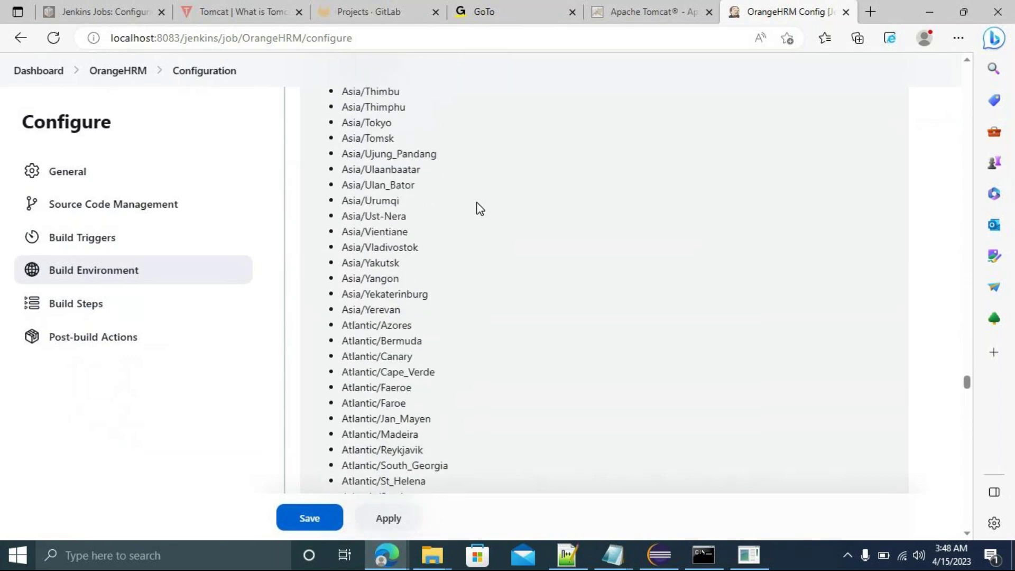
scroll(480, 208, down, 1)
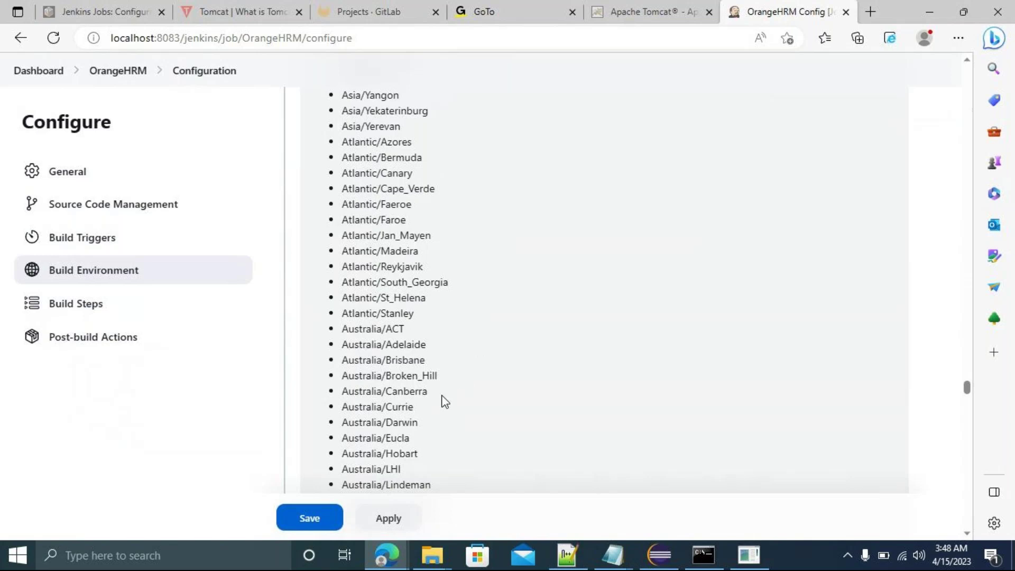
drag(427, 391, 344, 391)
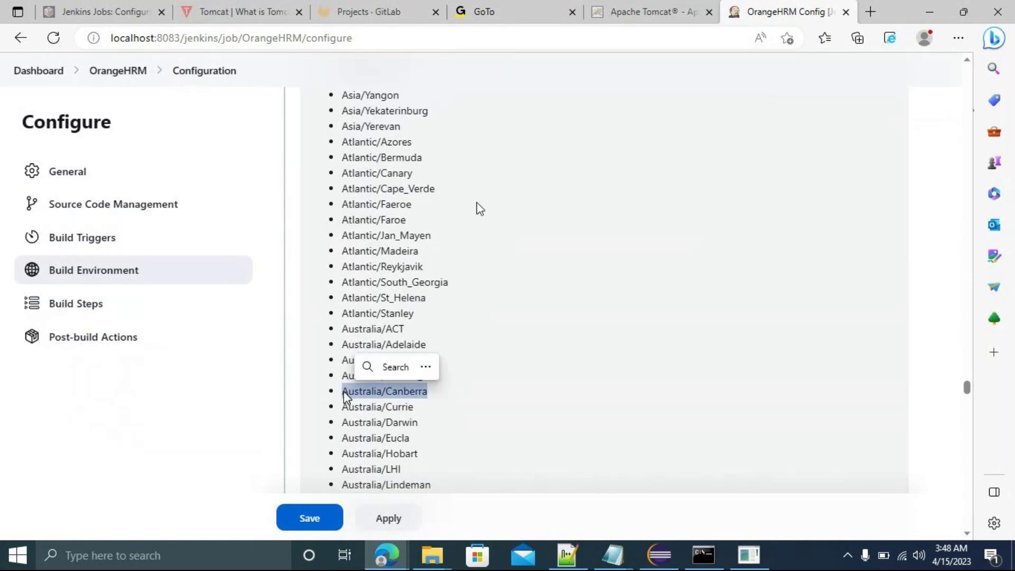
click(582, 276)
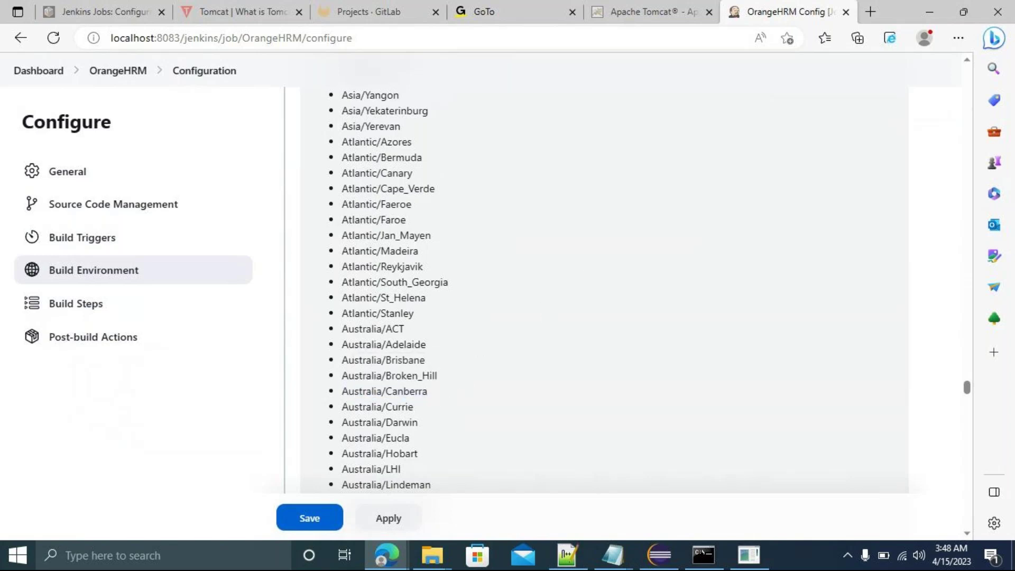
Scroll back up to the Schedule field holding */3 * * * *.
scroll(586, 273, up, 20)
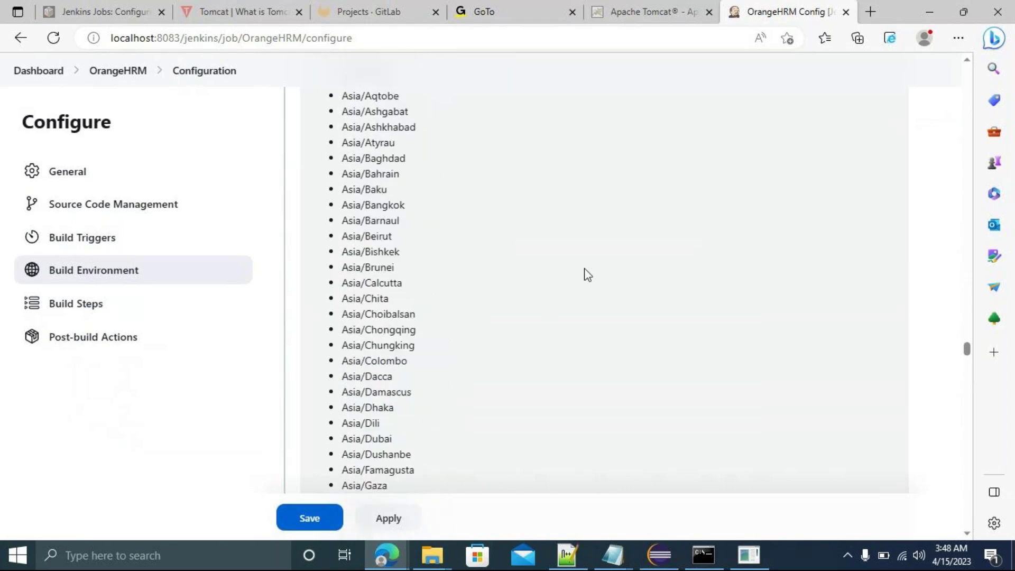
scroll(585, 274, up, 20)
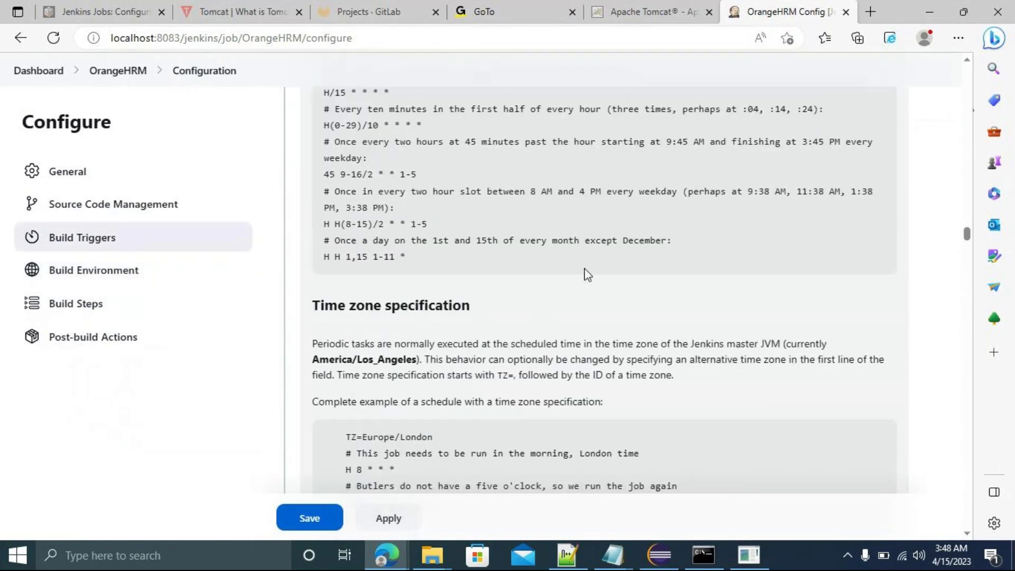
scroll(587, 274, up, 20)
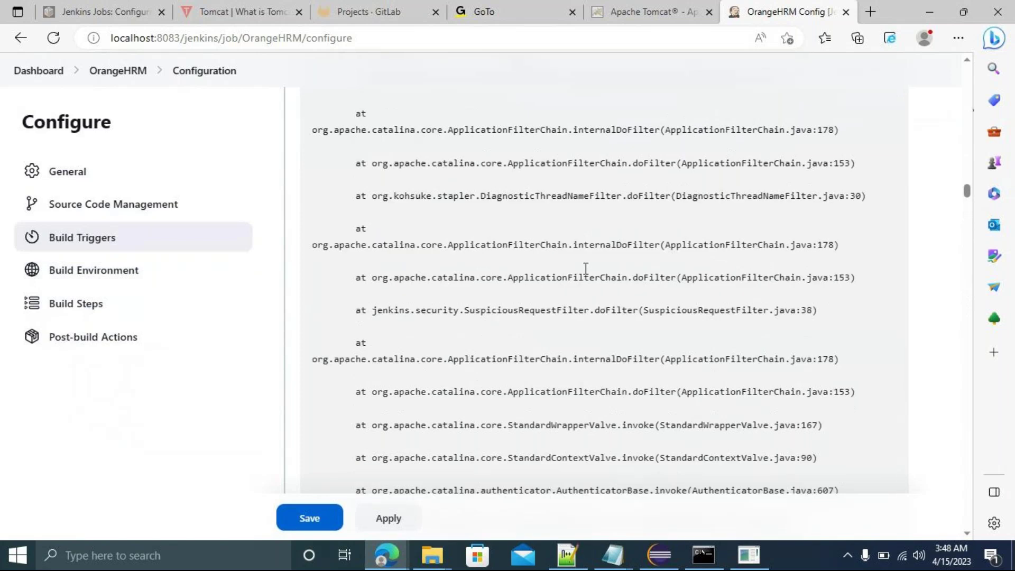
scroll(584, 269, up, 20)
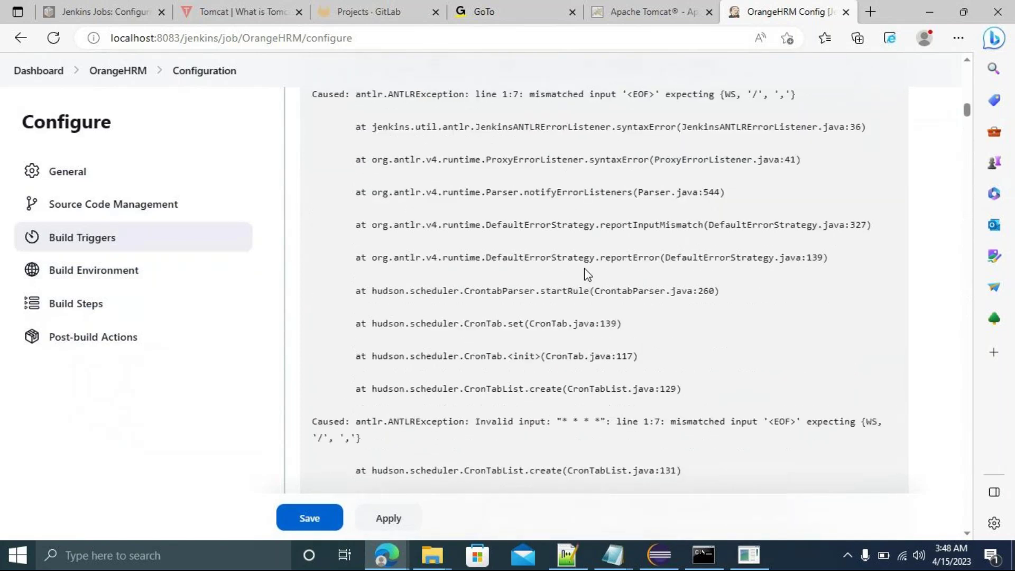
scroll(587, 275, up, 8)
scroll(586, 275, down, 8)
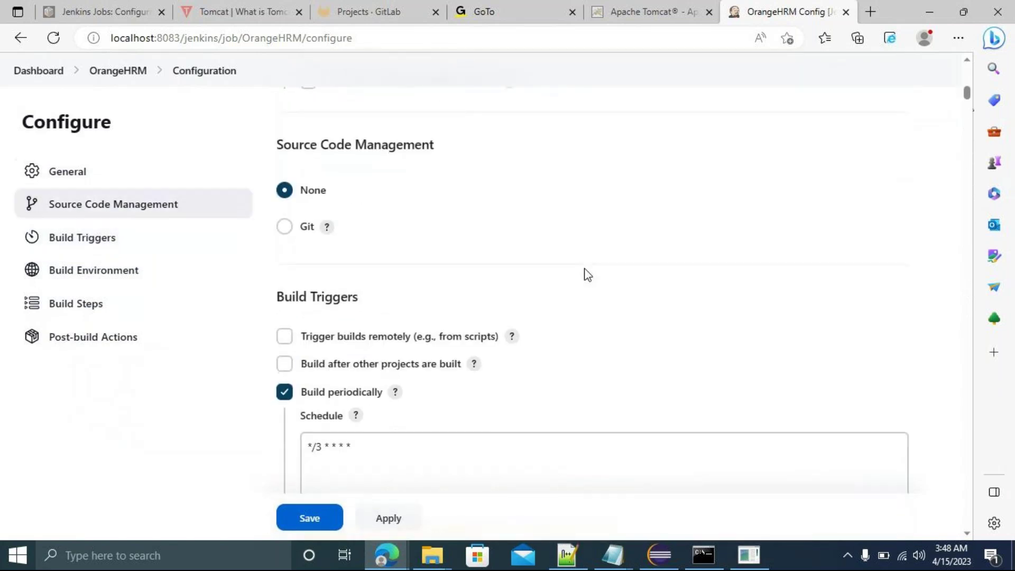
scroll(586, 275, down, 1)
Add a TZ=Australia/Canberra line above */3 * * * *, fixing the prefix to uppercase TZ.
click(331, 340)
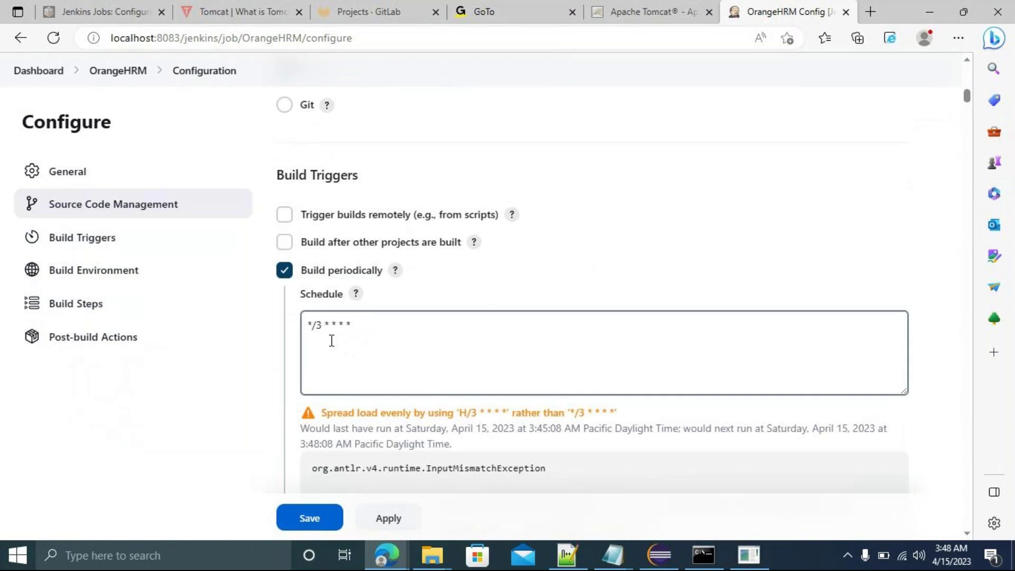
click(307, 323)
key(Return)
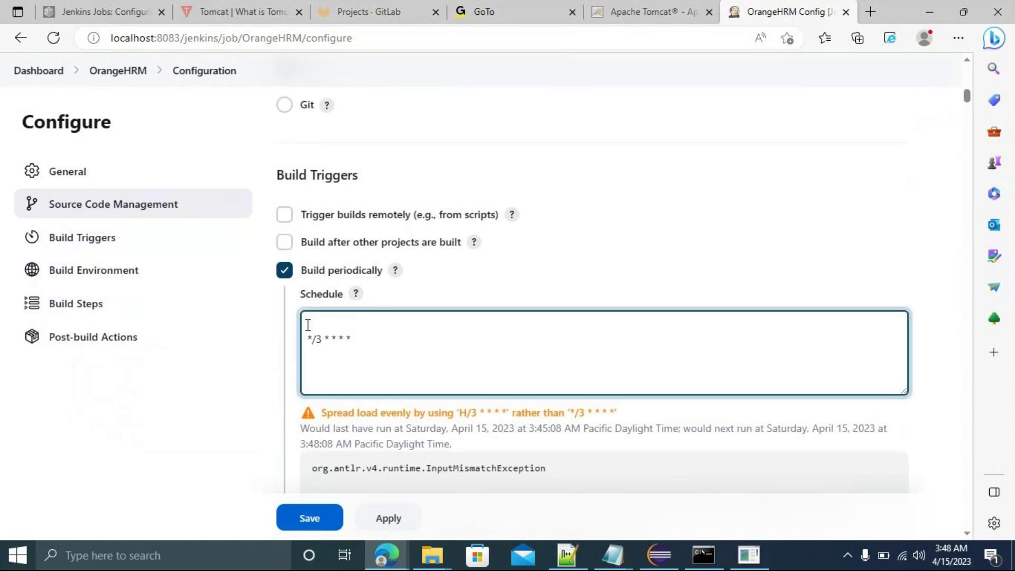
text(TZ=Australia/Canberra)
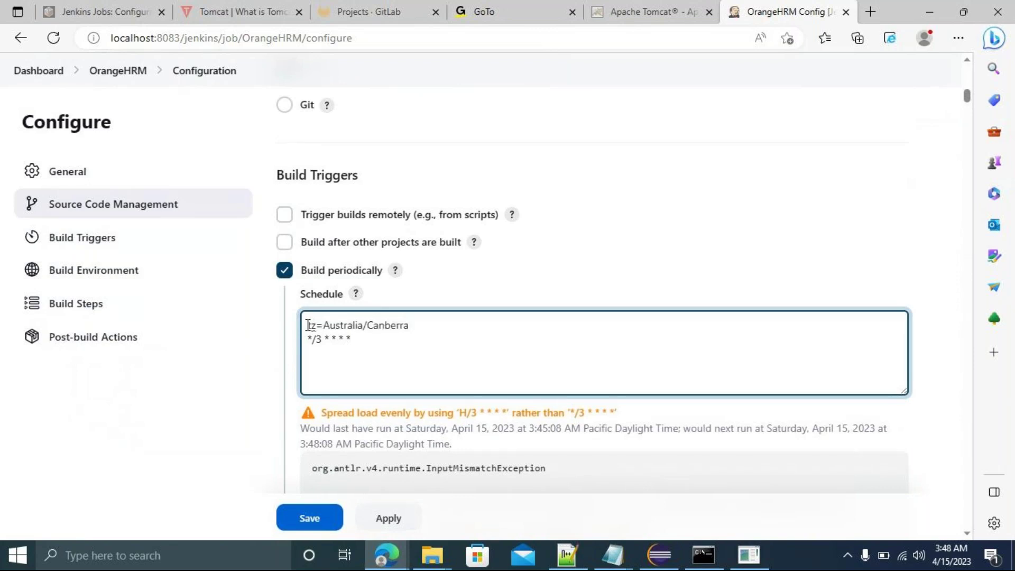
click(591, 288)
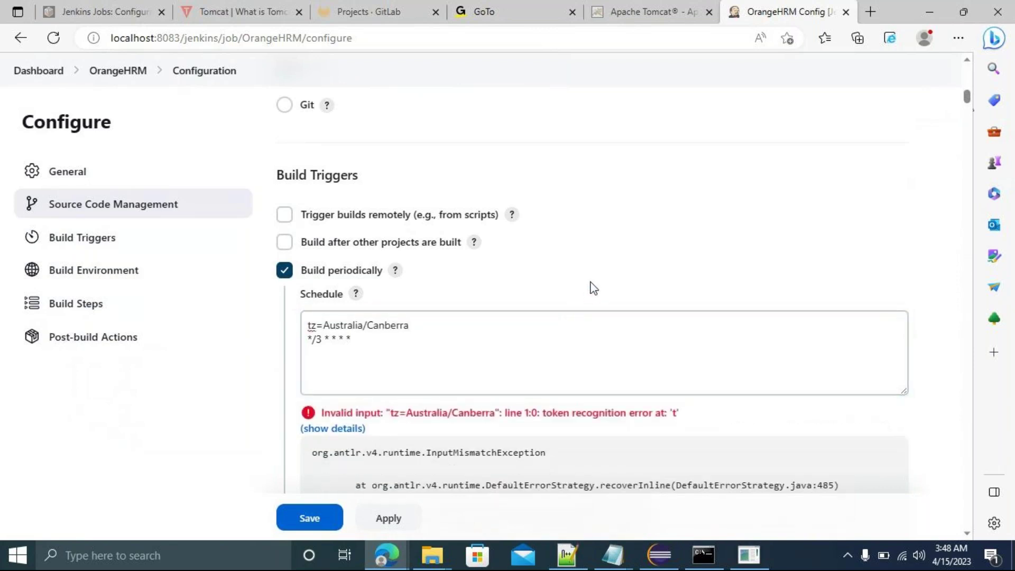
right_click(317, 333)
click(317, 333)
key(BackSpace)
key(BackSpace)
text(TZ)
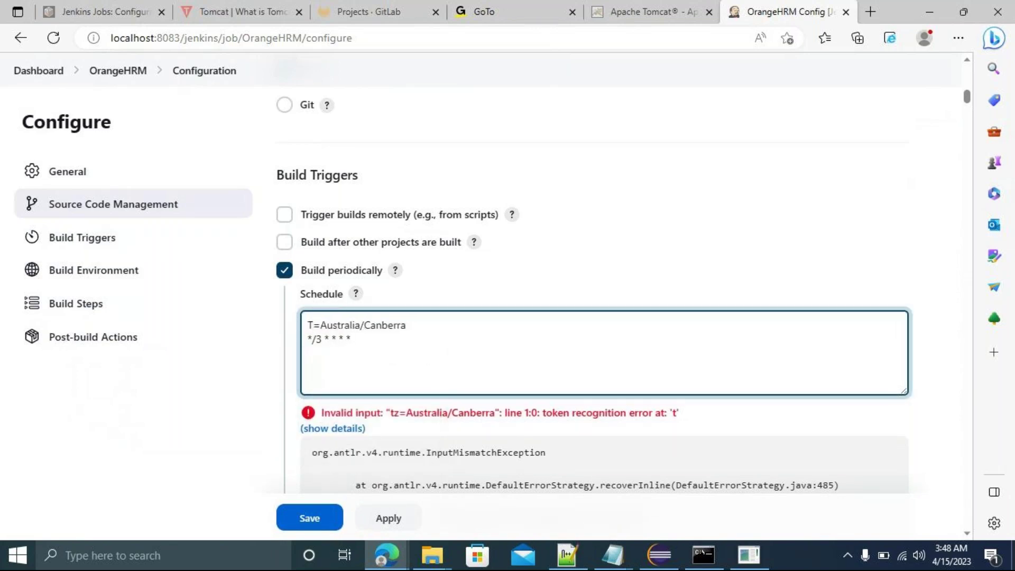
click(559, 265)
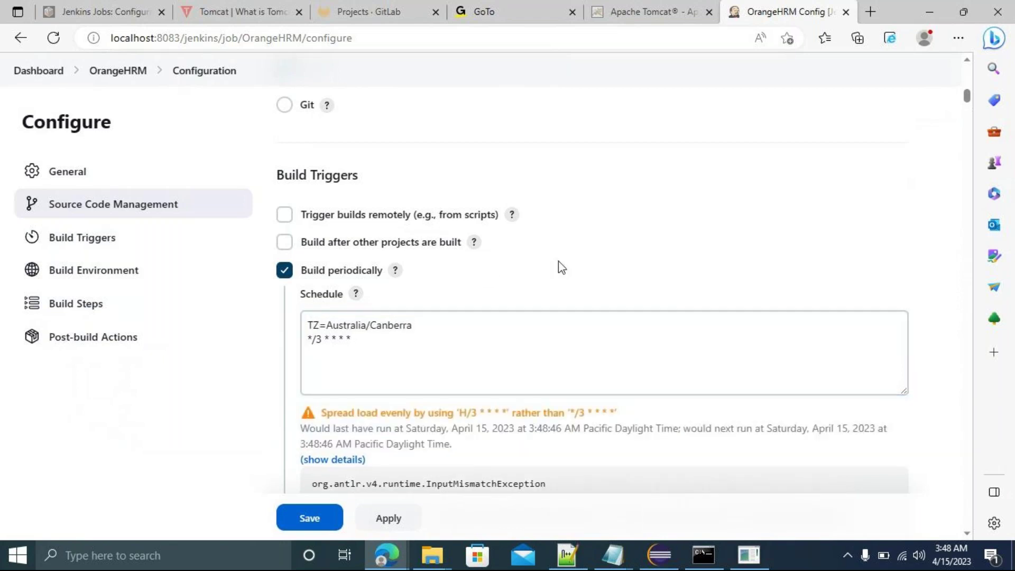
scroll(561, 267, down, 1)
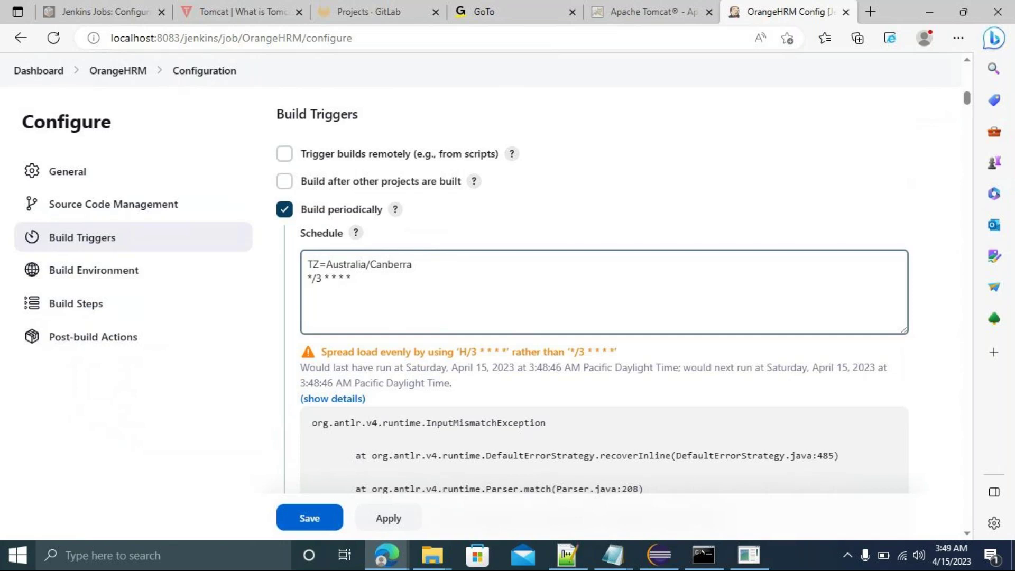
click(354, 282)
key(BackSpace)
text(0)
key(BackSpace)
text(1)
click(576, 205)
scroll(576, 205, down, 1)
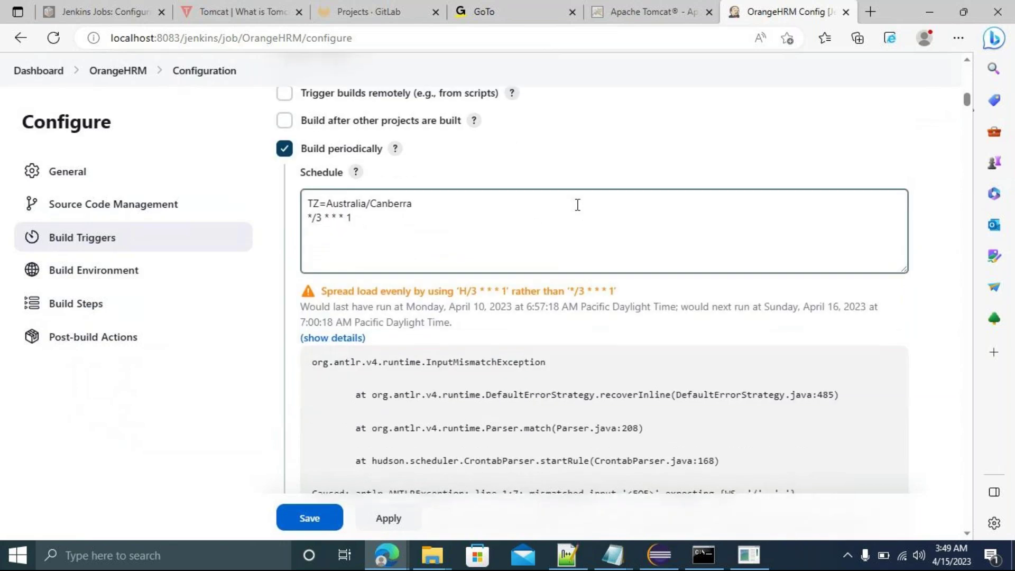
scroll(577, 206, down, 12)
scroll(576, 206, down, 3)
scroll(576, 209, up, 15)
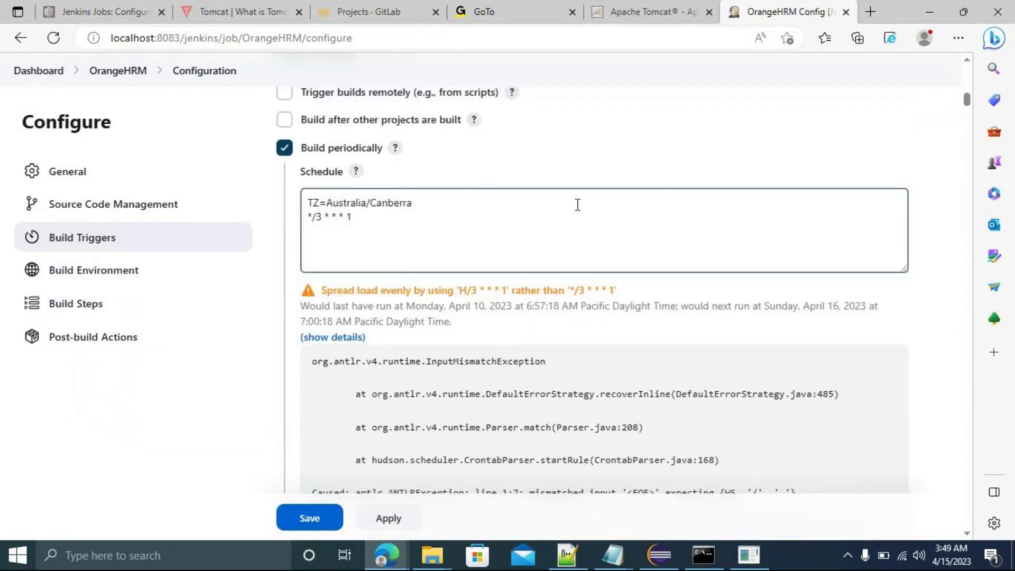
scroll(577, 205, up, 1)
click(354, 280)
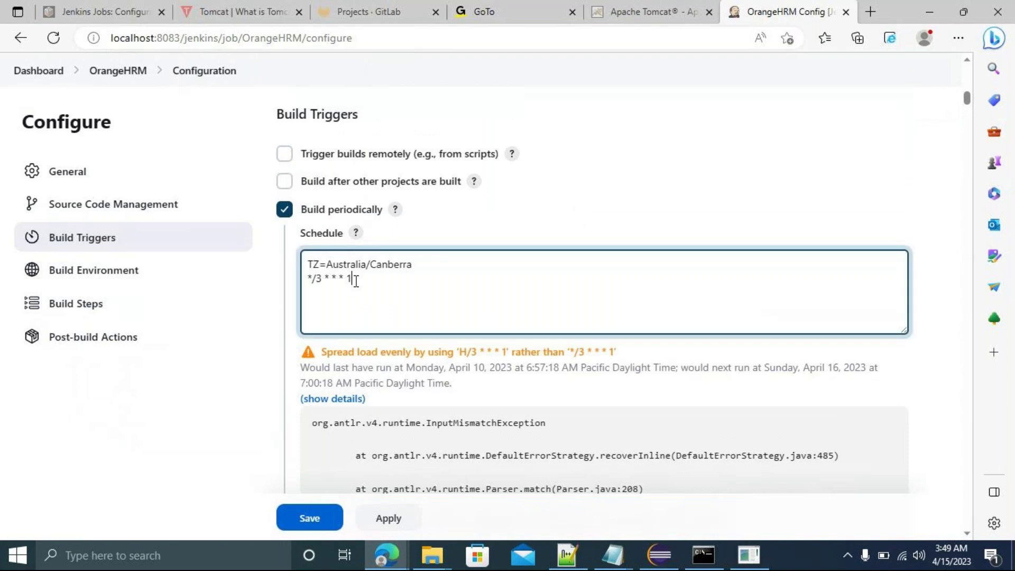
key(BackSpace)
text(0)
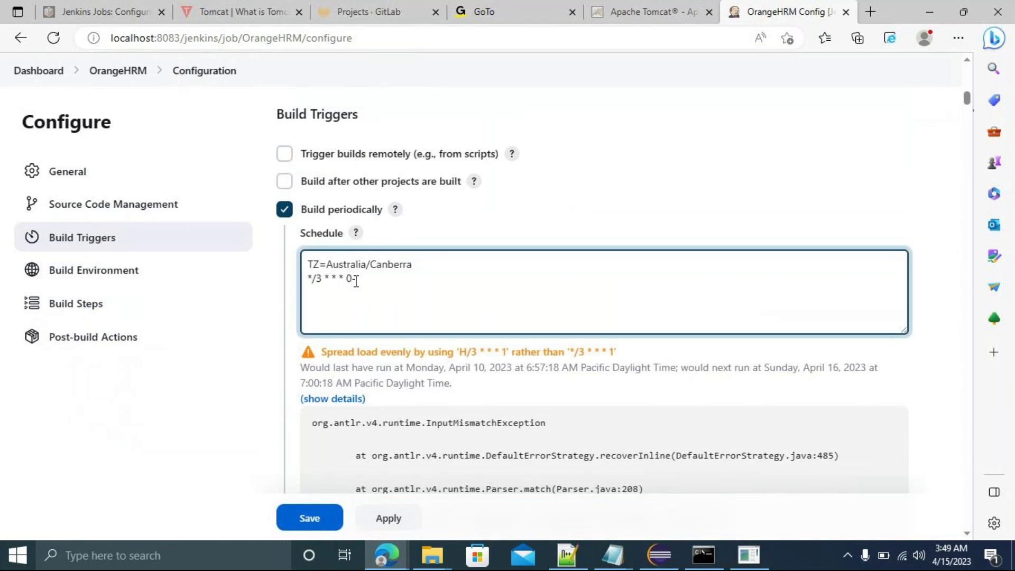
text(-2)
key(Return)
key(BackSpace)
key(BackSpace)
key(BackSpace)
key(BackSpace)
text(1)
key(BackSpace)
text(0)
key(BackSpace)
text(*)
click(631, 207)
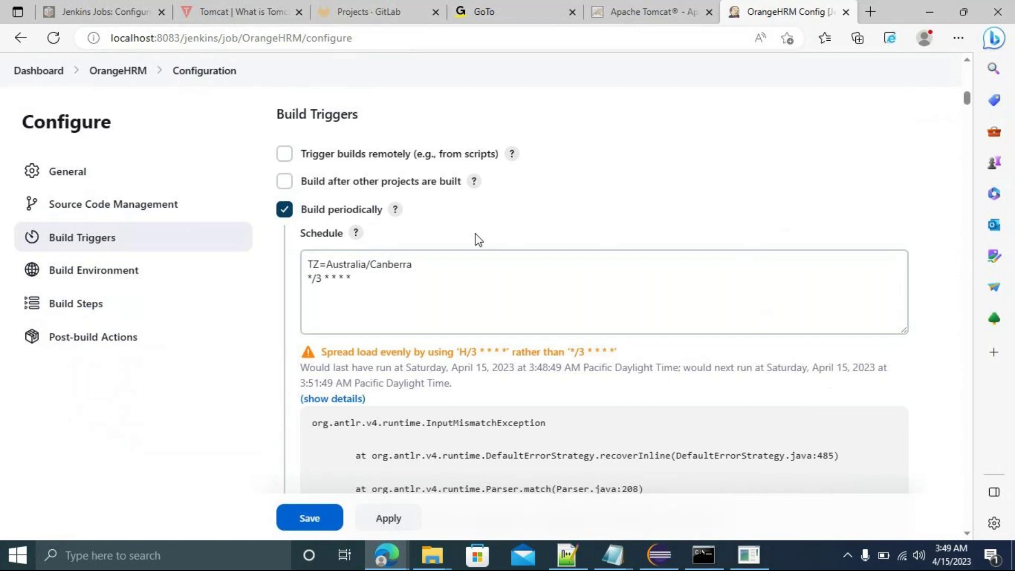
Go to the Build Steps section and open the Add build step list.
scroll(100, 280, down, 2)
click(100, 281)
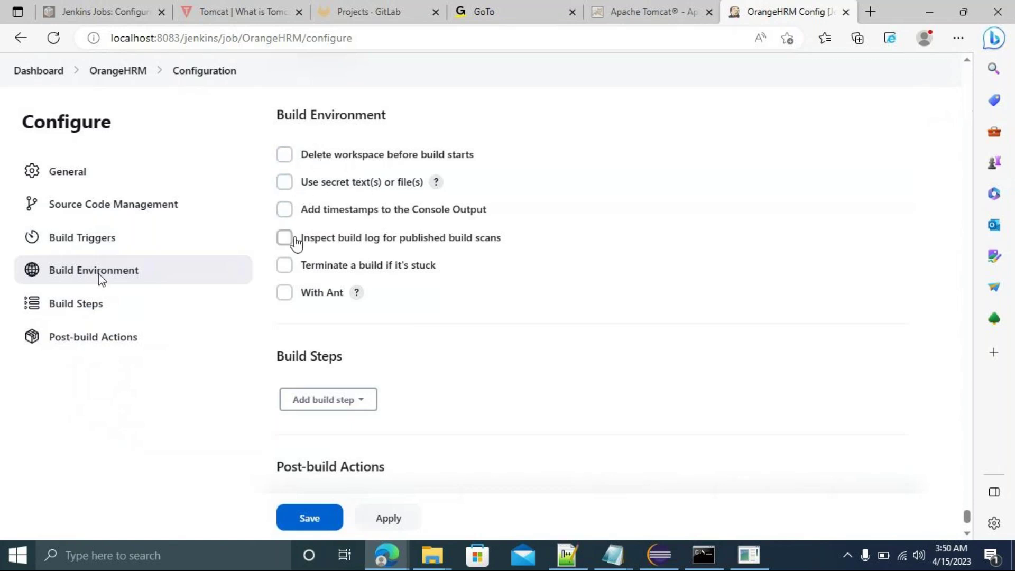
click(79, 303)
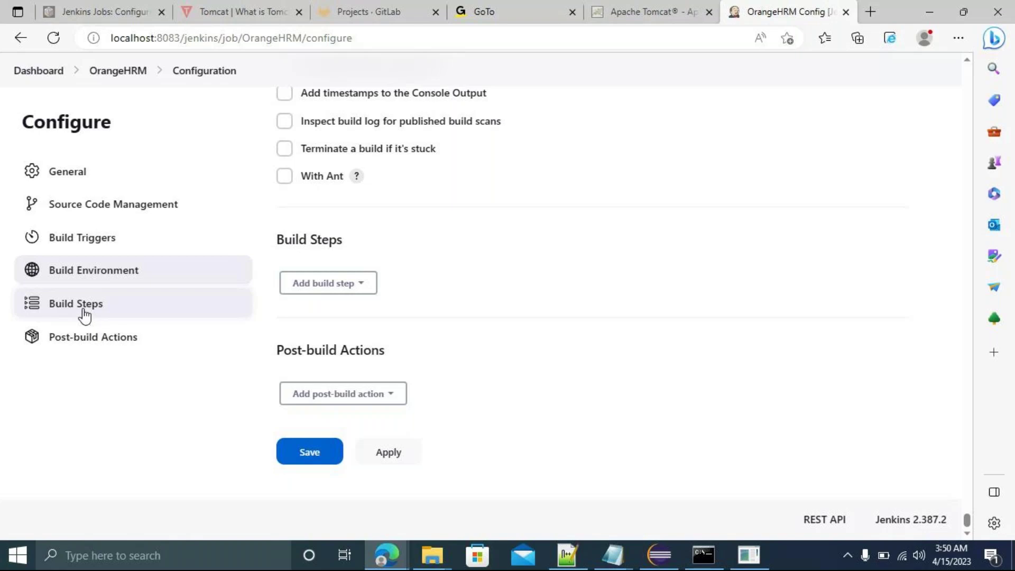
click(359, 286)
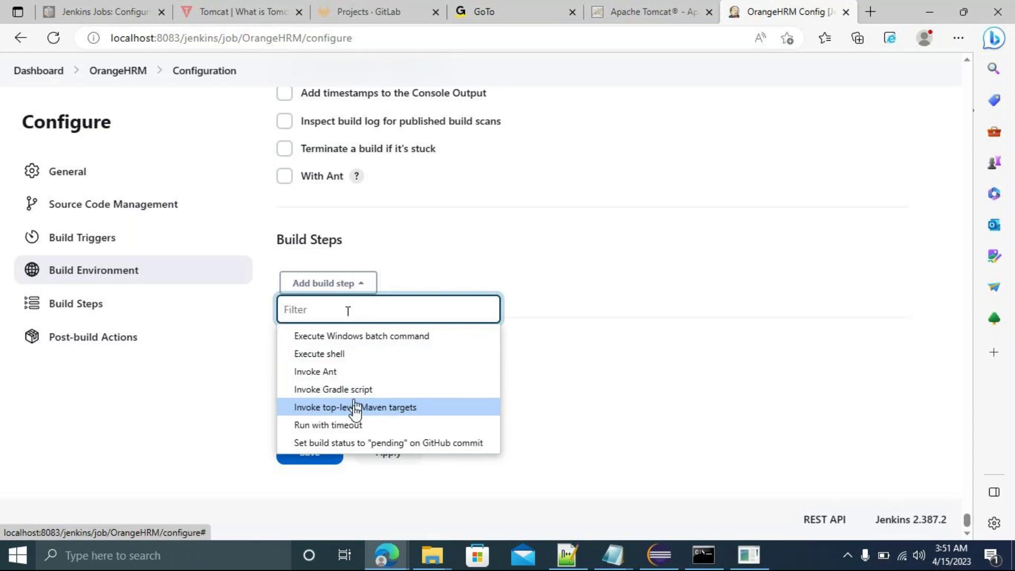
Add an Invoke top-level Maven targets build step to the OrangeHRM job.
click(354, 407)
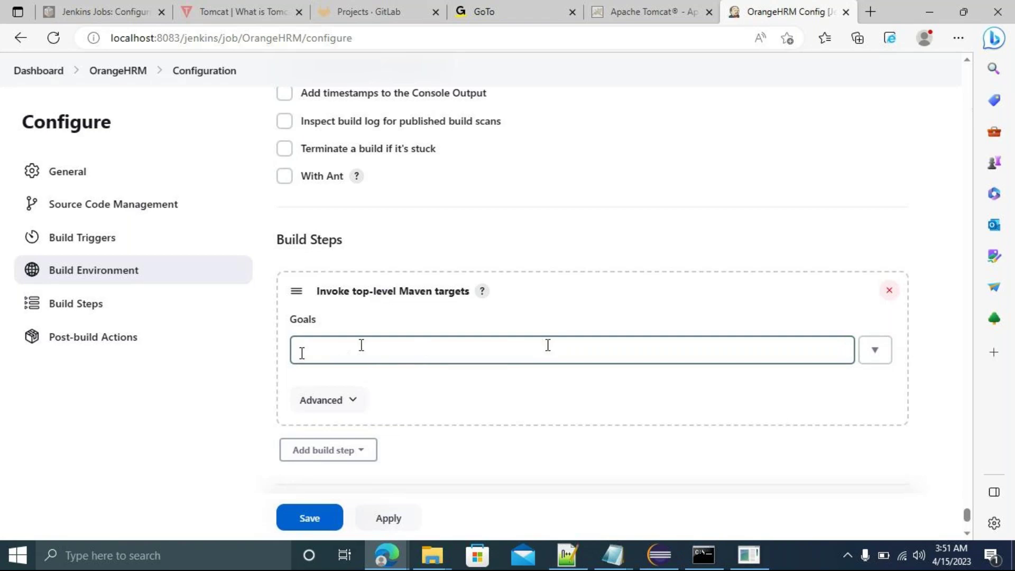
click(615, 427)
Open TestNGFramework's pom.xml in Eclipse to view groupId com.orangehrm.testingFramework and the selenium-java 4.5.2 dependency.
click(668, 562)
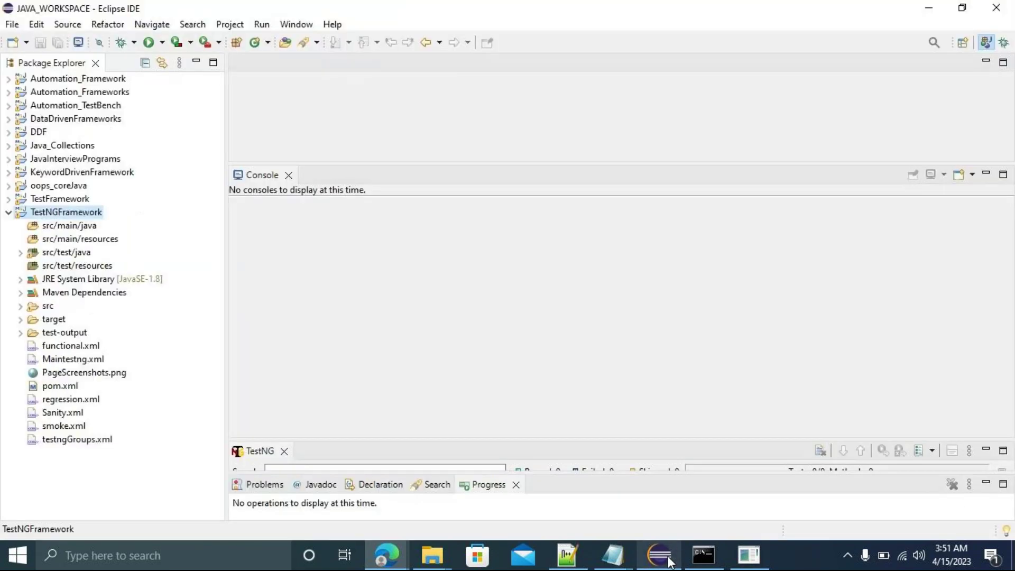
click(51, 387)
click(47, 385)
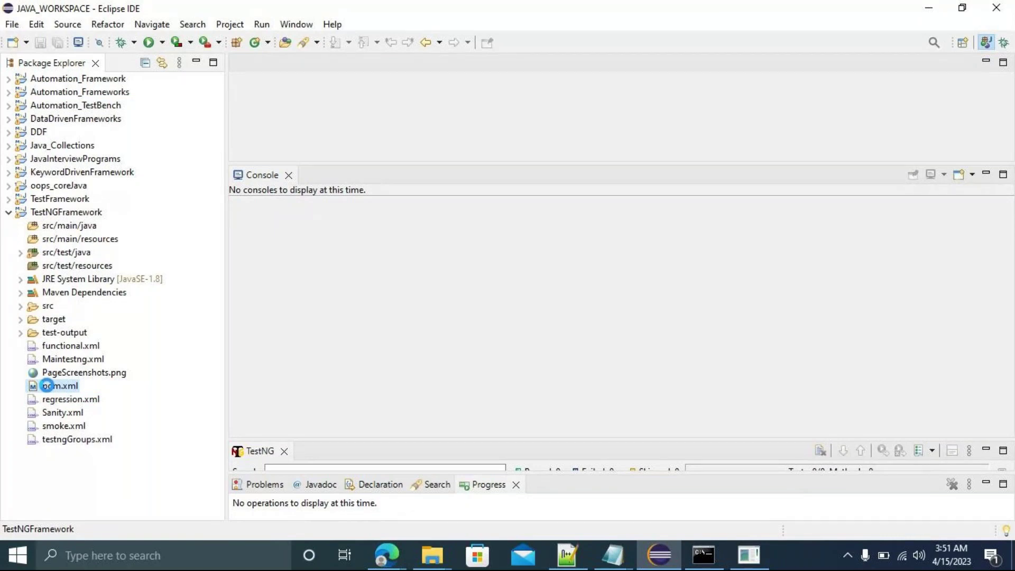
double_click(46, 385)
drag(998, 159, 1006, 206)
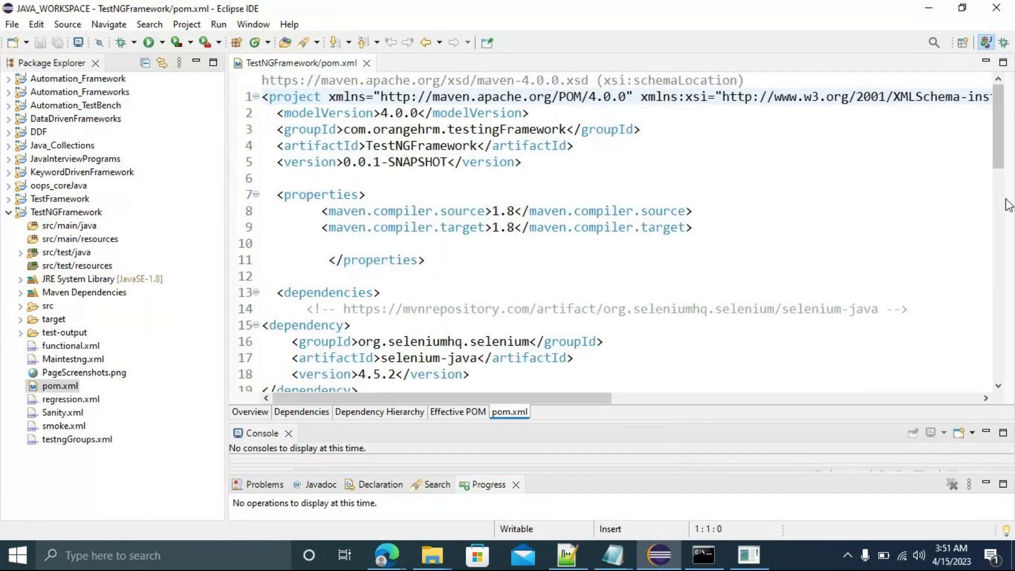
Find the Maintestng suite file named in pom.xml's surefire configuration and open Maintestng.xml.
drag(999, 138, 1005, 385)
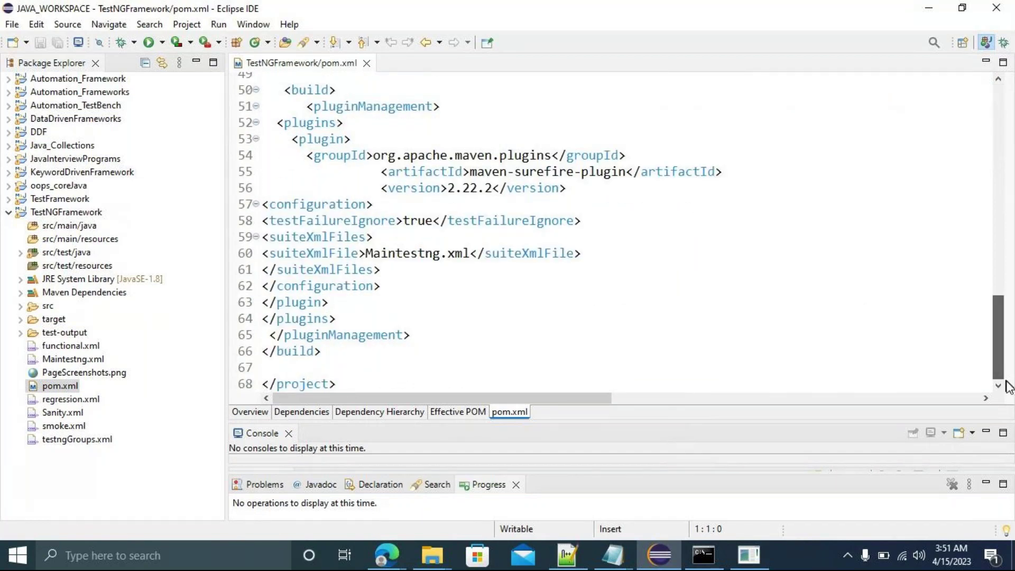
double_click(386, 254)
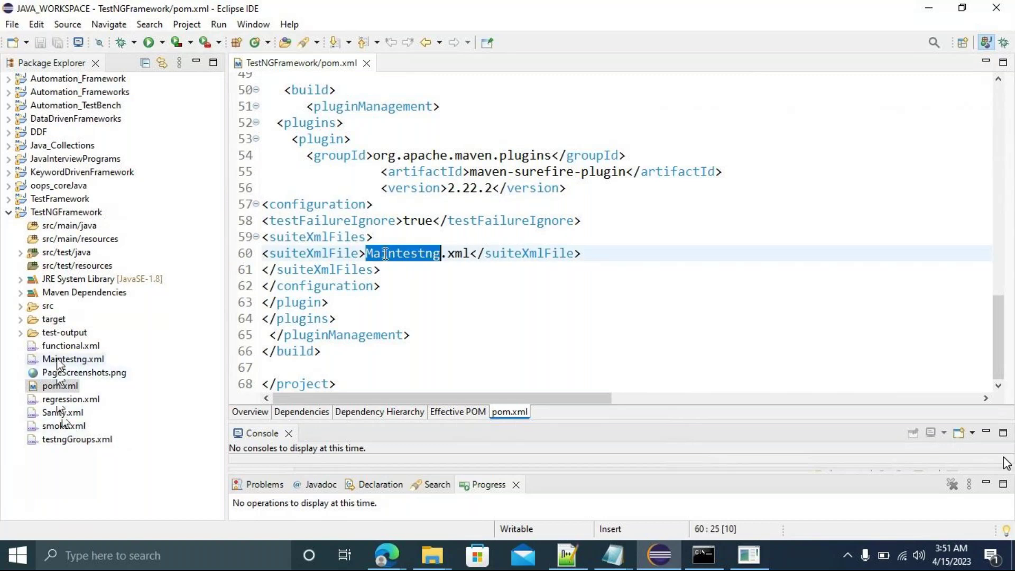
click(57, 358)
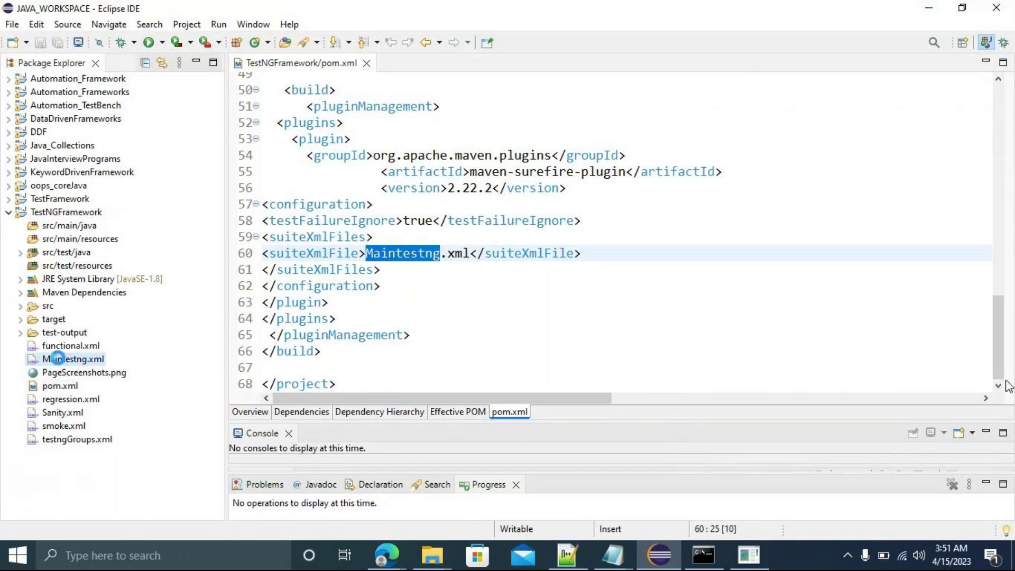
double_click(58, 359)
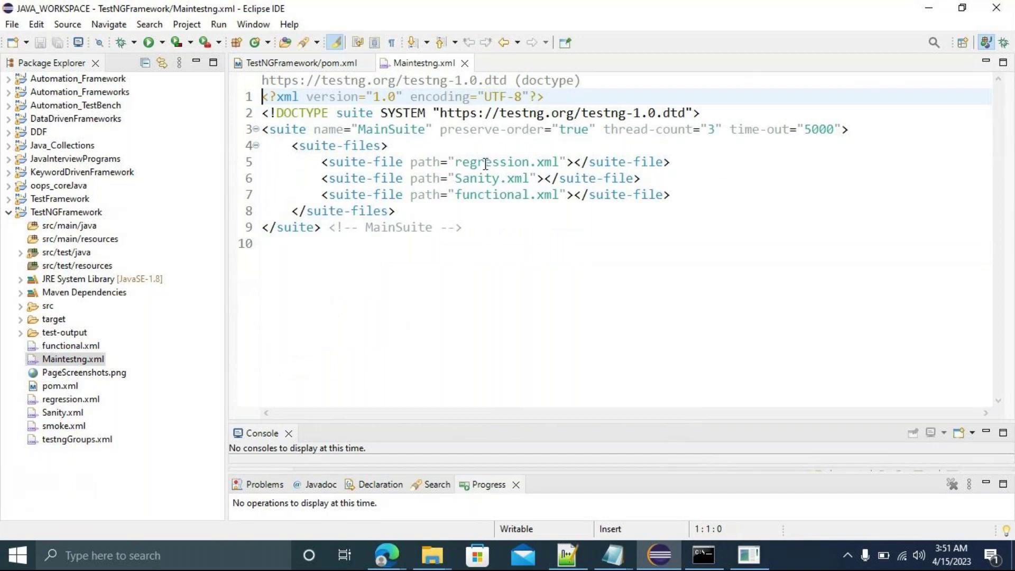
Highlight the regression, Sanity and functional suite references in Maintestng.xml.
double_click(485, 164)
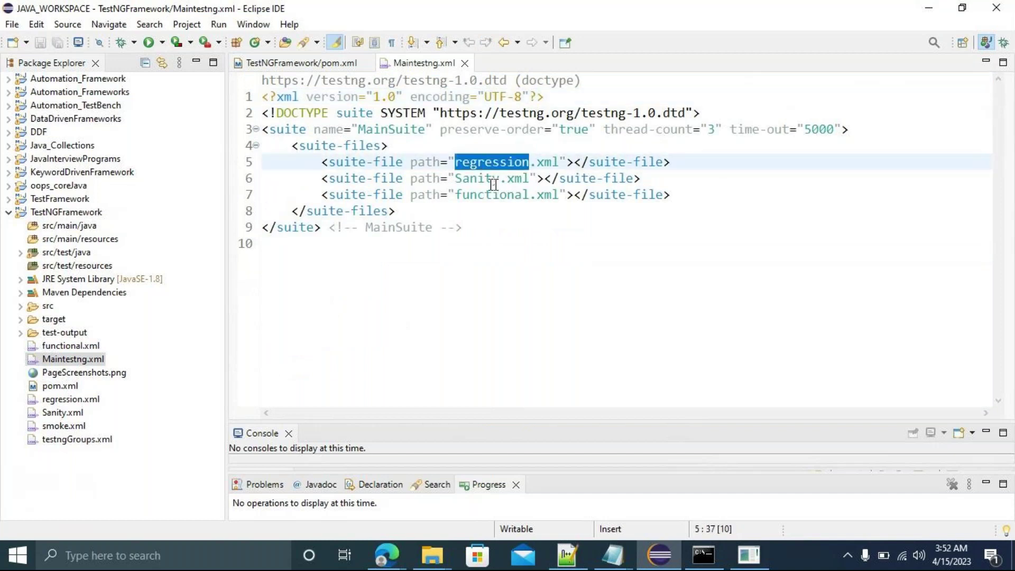
double_click(493, 180)
double_click(519, 195)
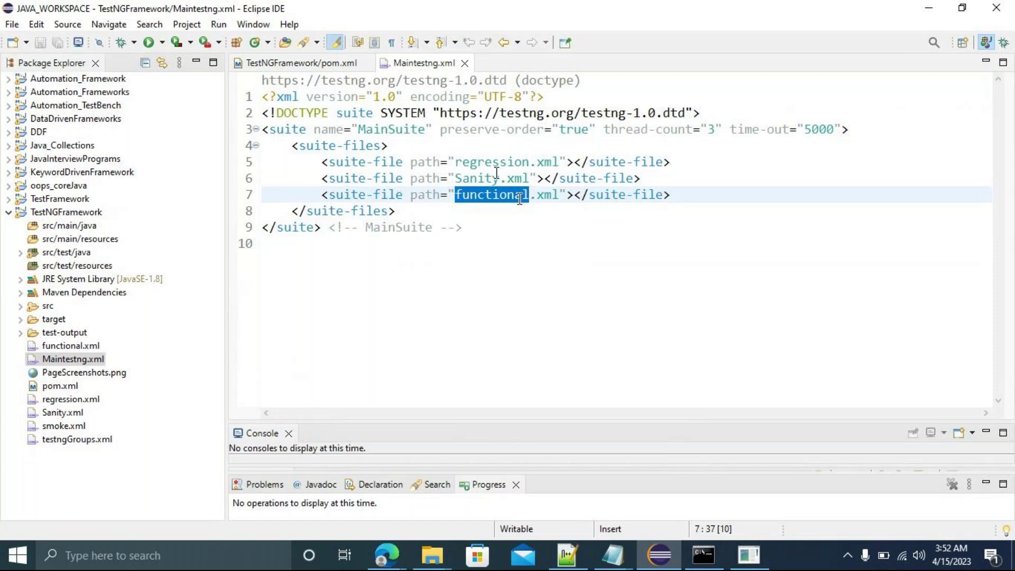
Select the TestNGFramework folder path in its Properties Resource page, then return to Jenkins' OrangeHRM configuration.
right_click(62, 215)
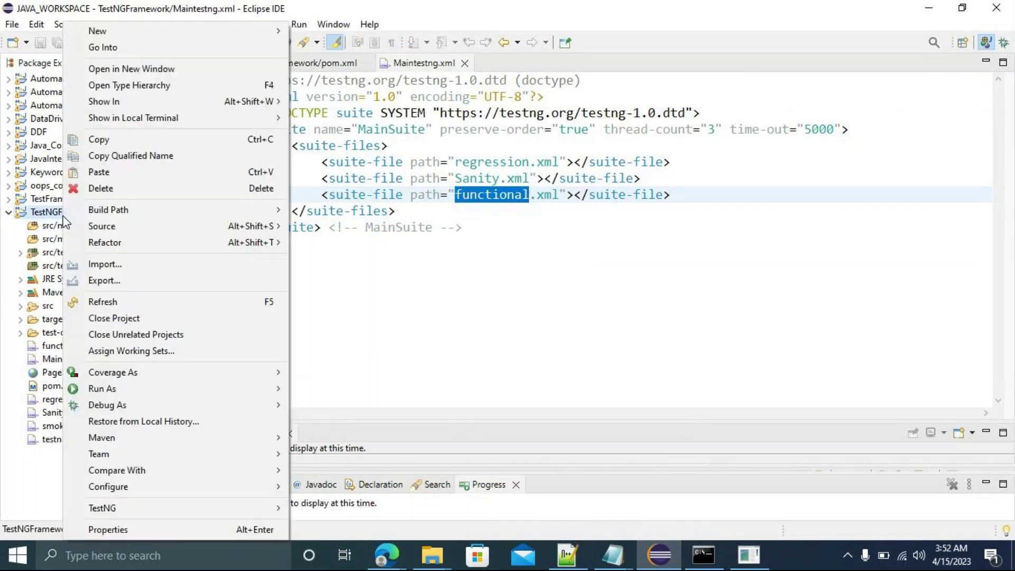
click(156, 531)
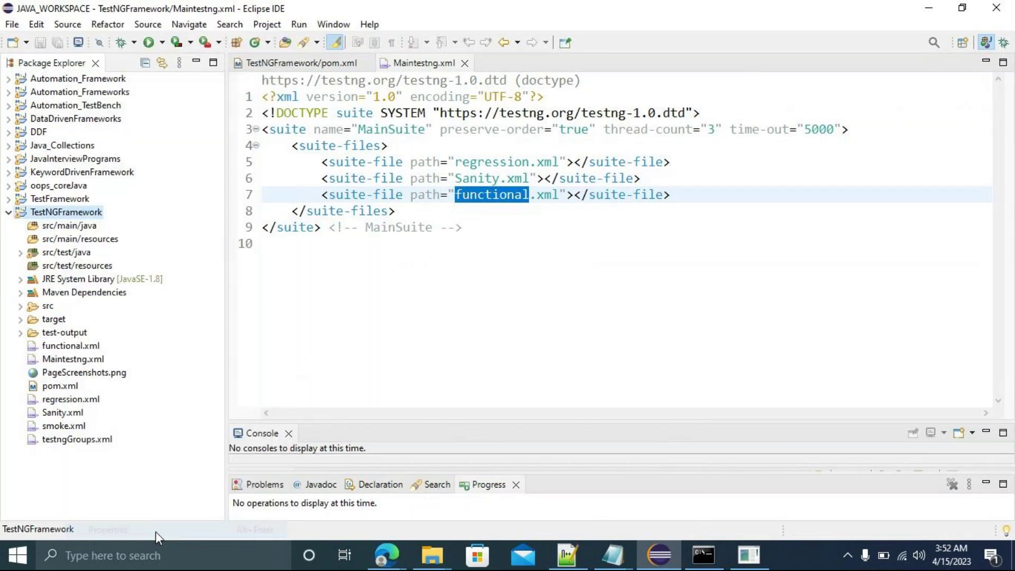
drag(424, 94, 675, 105)
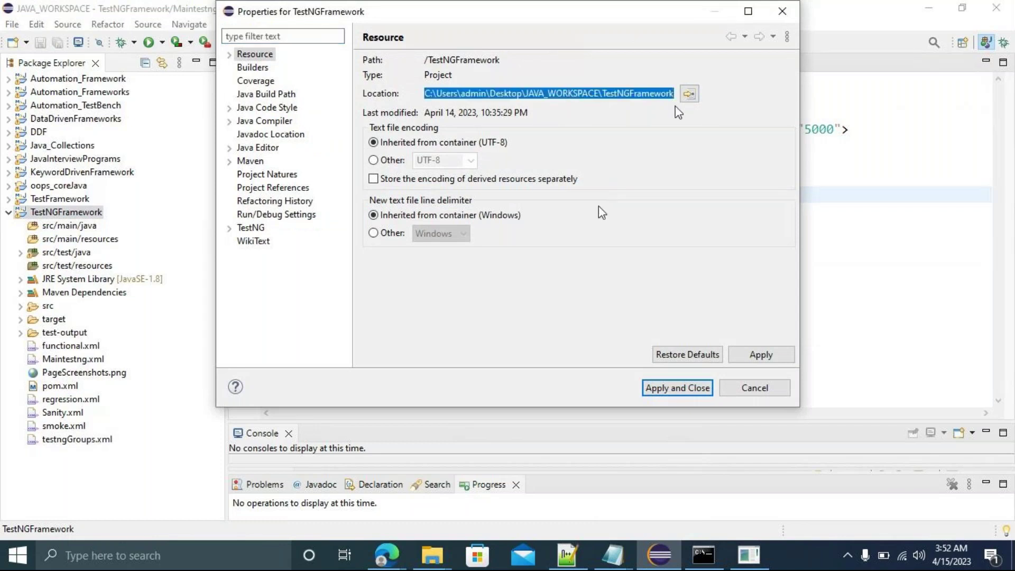
mouse_move(398, 550)
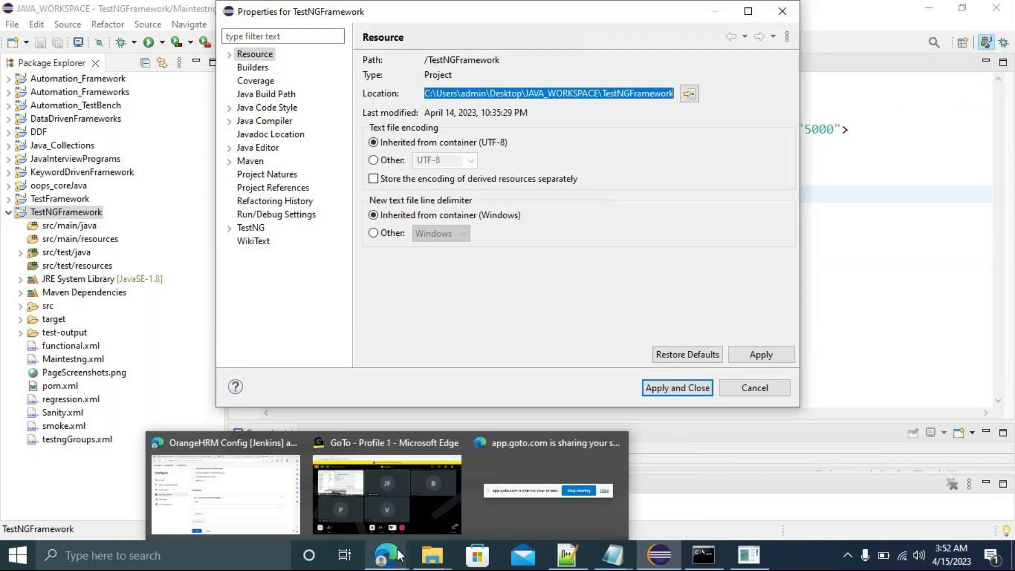
click(230, 496)
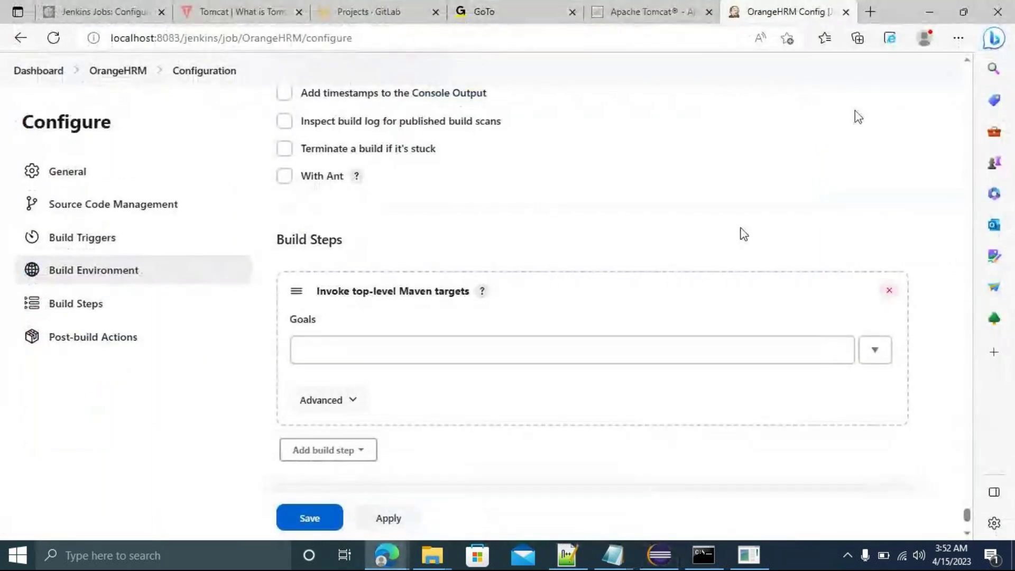
Check the OrangeHRM job's custom workspace directory path, then compare it with the Eclipse project properties.
click(76, 174)
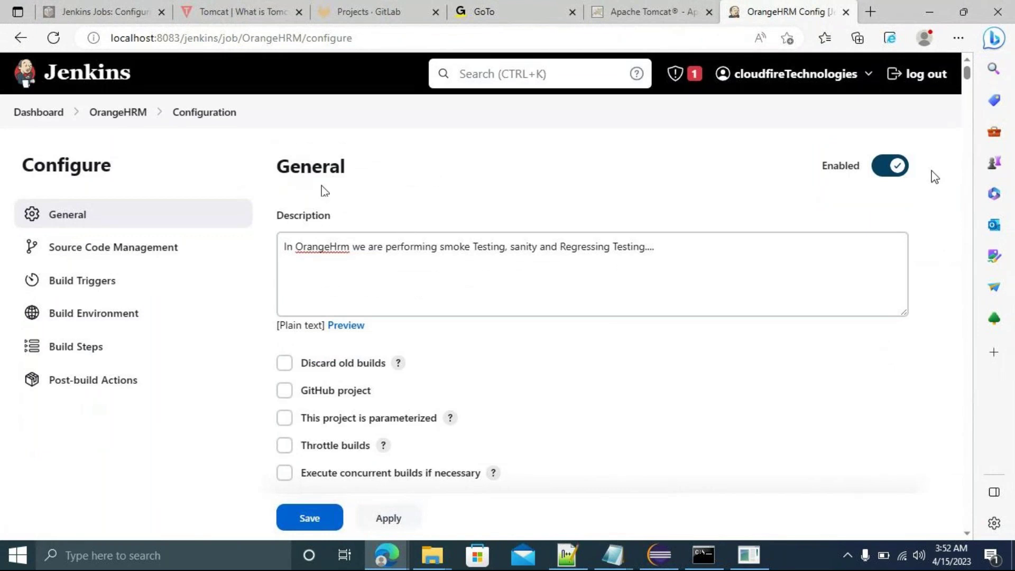
scroll(935, 177, down, 5)
scroll(934, 176, down, 4)
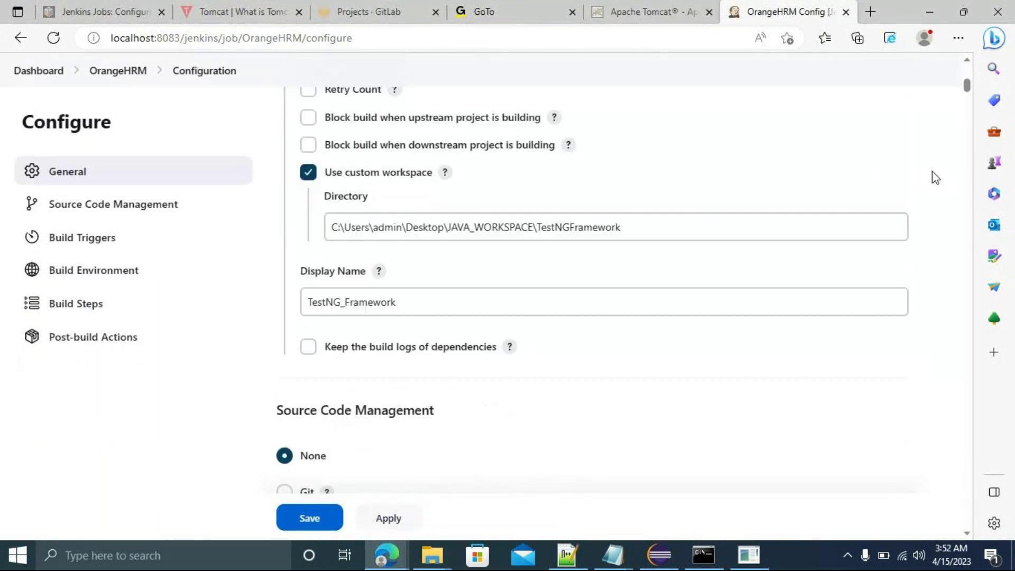
drag(628, 227, 305, 233)
key(End)
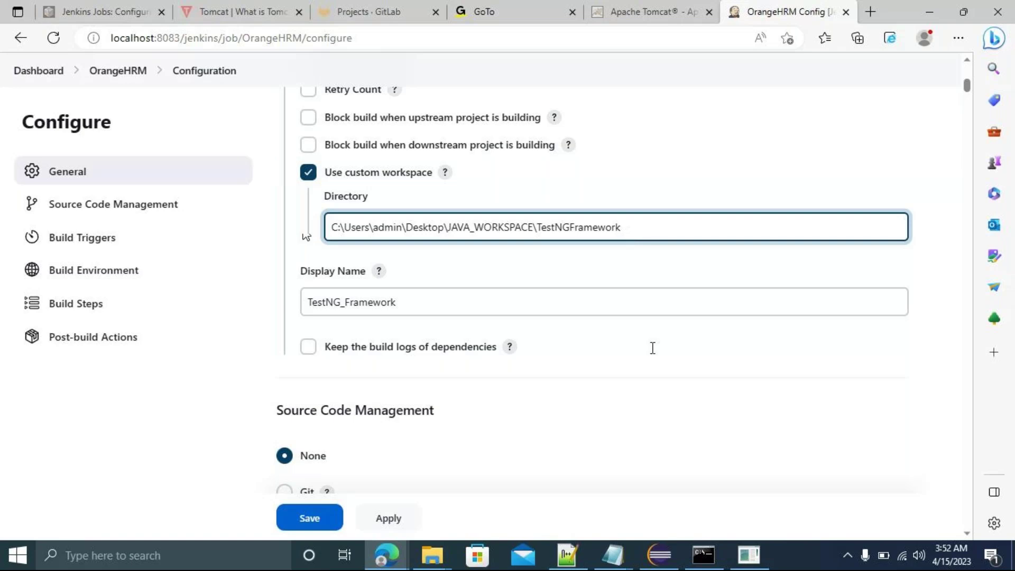
click(641, 559)
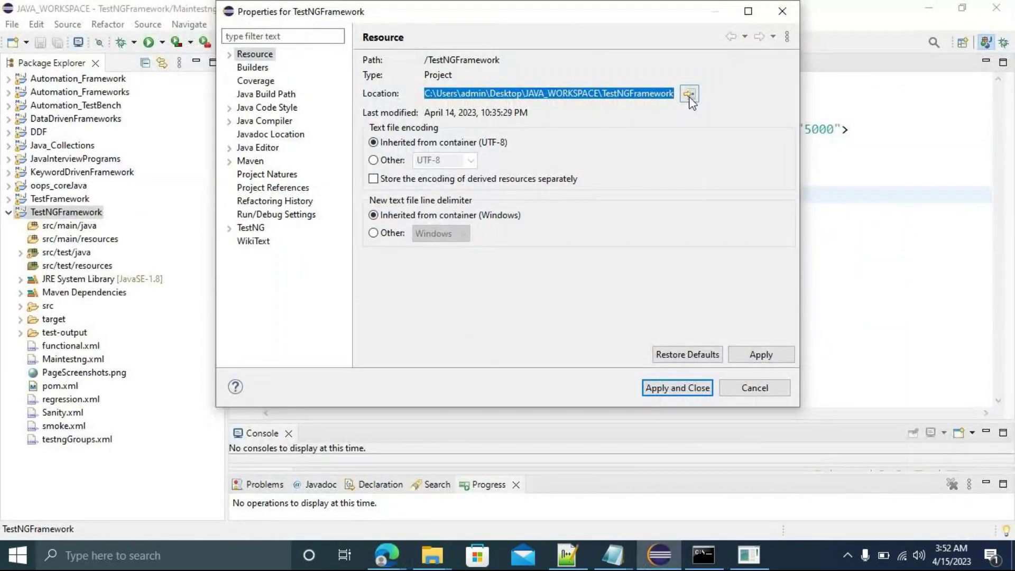
Browse the TestNGFramework folder in File Explorer, then return to the Jenkins OrangeHRM configure page.
click(689, 95)
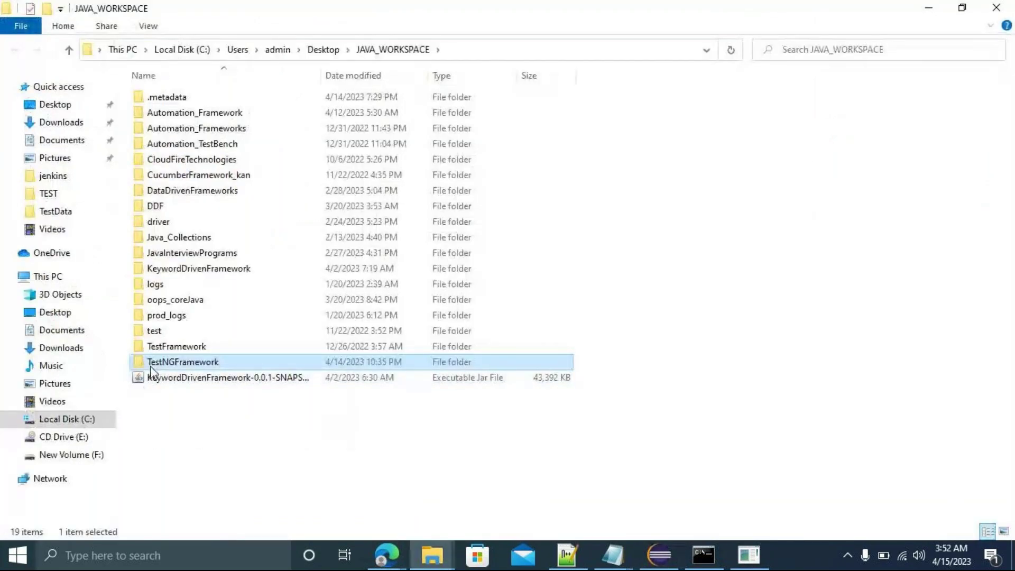
double_click(152, 362)
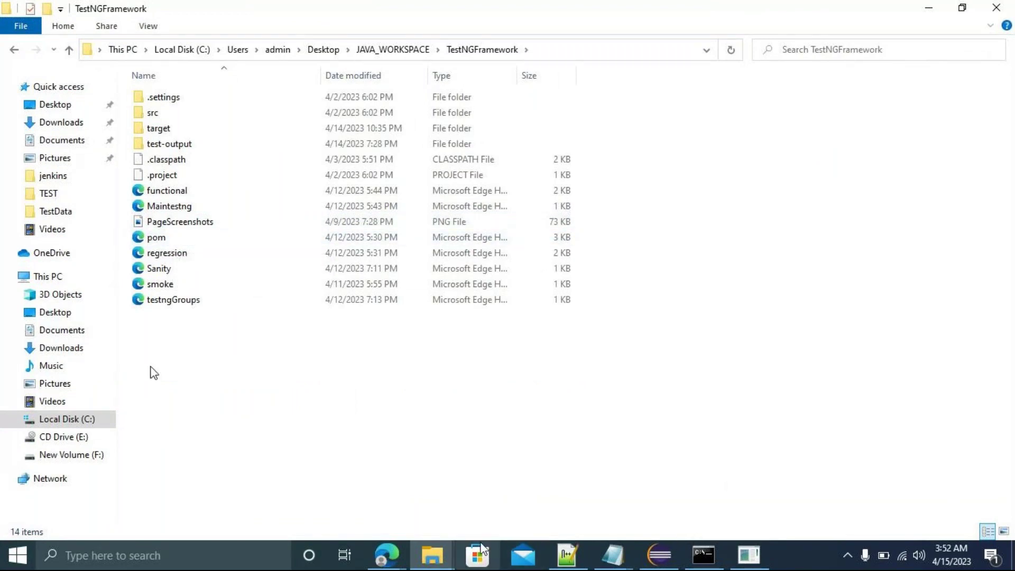
mouse_move(391, 553)
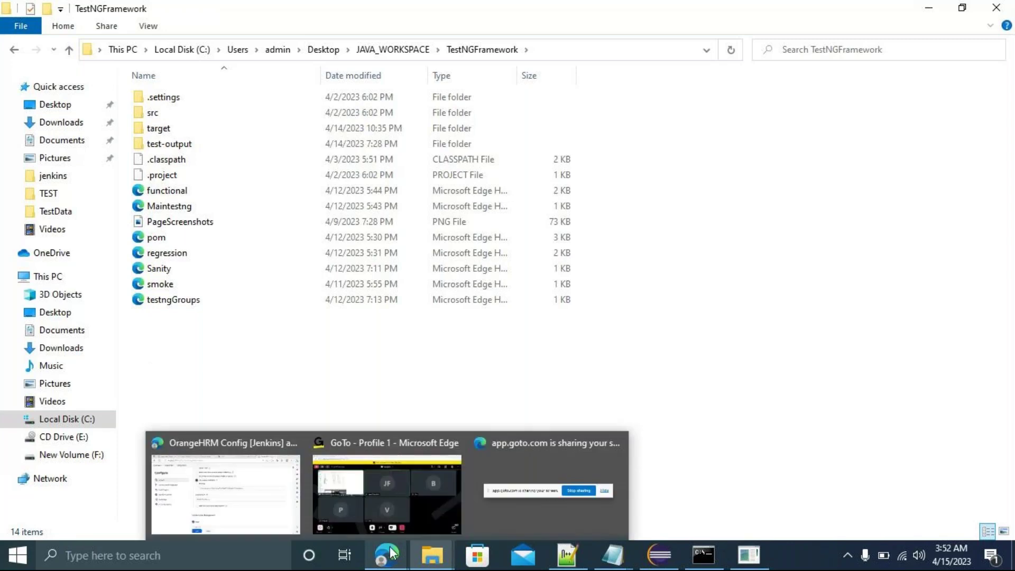
click(243, 493)
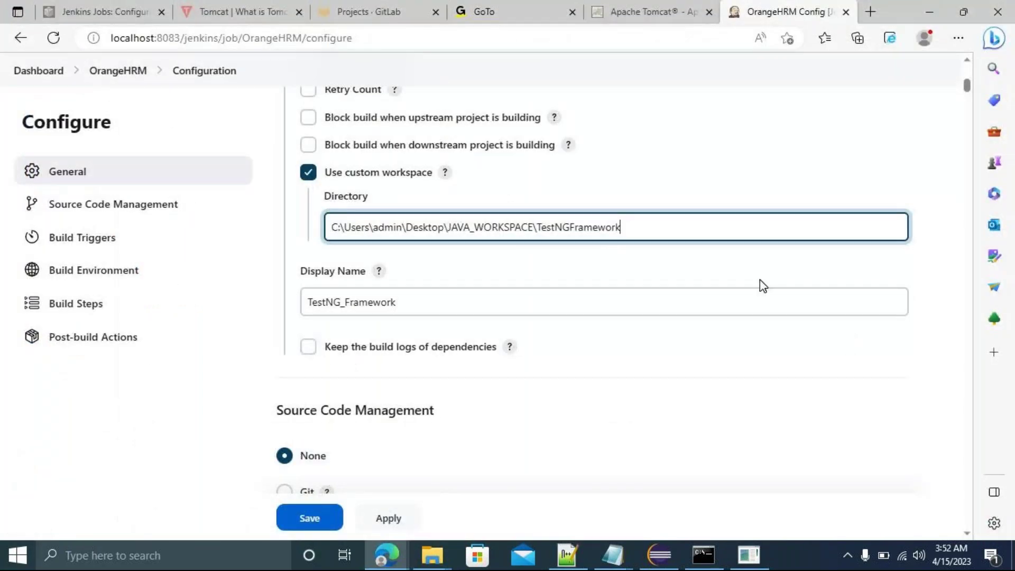
Go to the Build Steps section with the Invoke top-level Maven targets step.
click(82, 306)
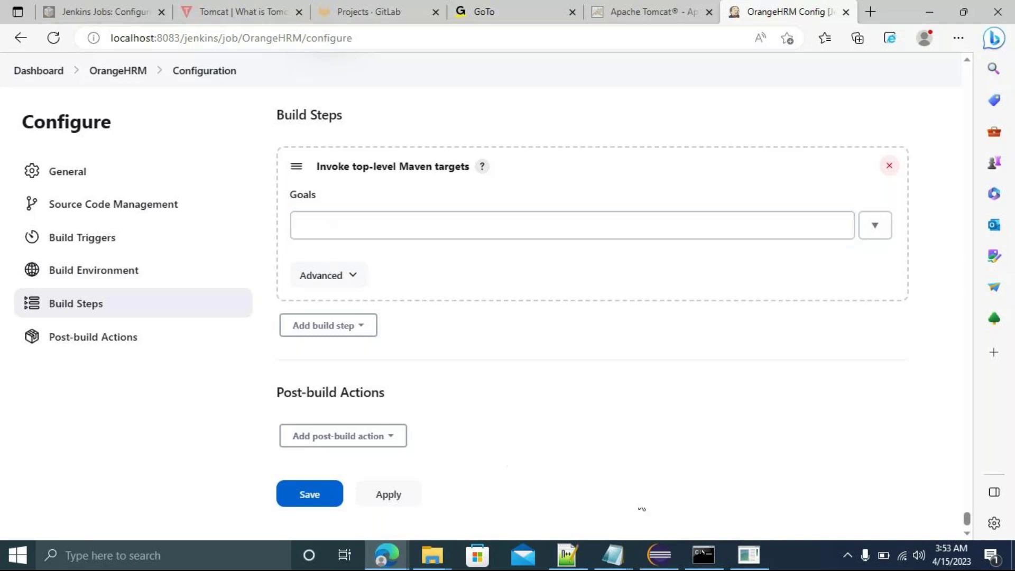
Cancel the Eclipse Properties dialog and expand TestNGFramework's target folder to show surefire-reports and other generated subfolders.
click(660, 556)
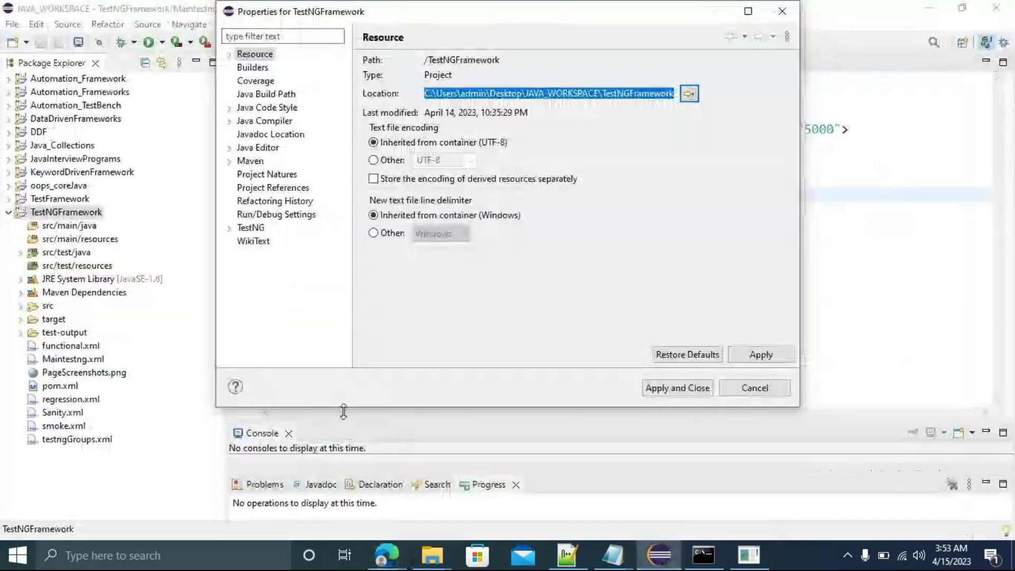
click(754, 388)
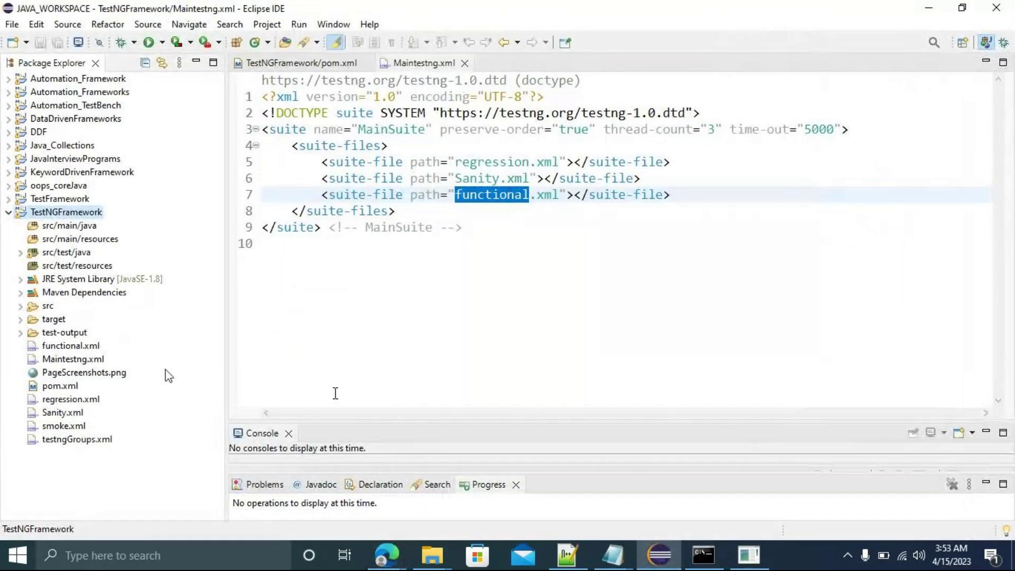
click(20, 320)
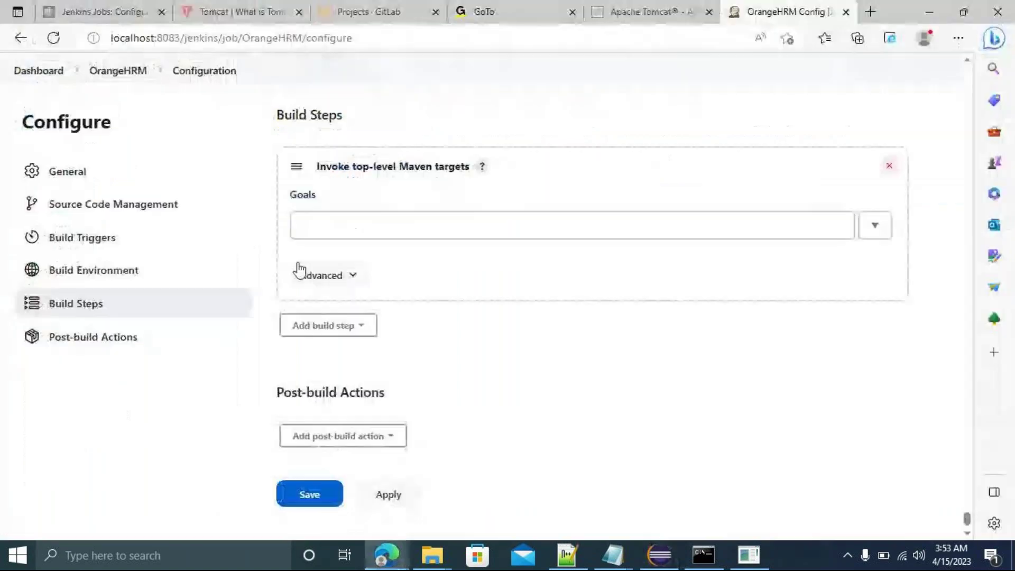
Enter 'clean test package' as the Maven goals, leaving Post-build Actions empty.
click(322, 228)
text(clean)
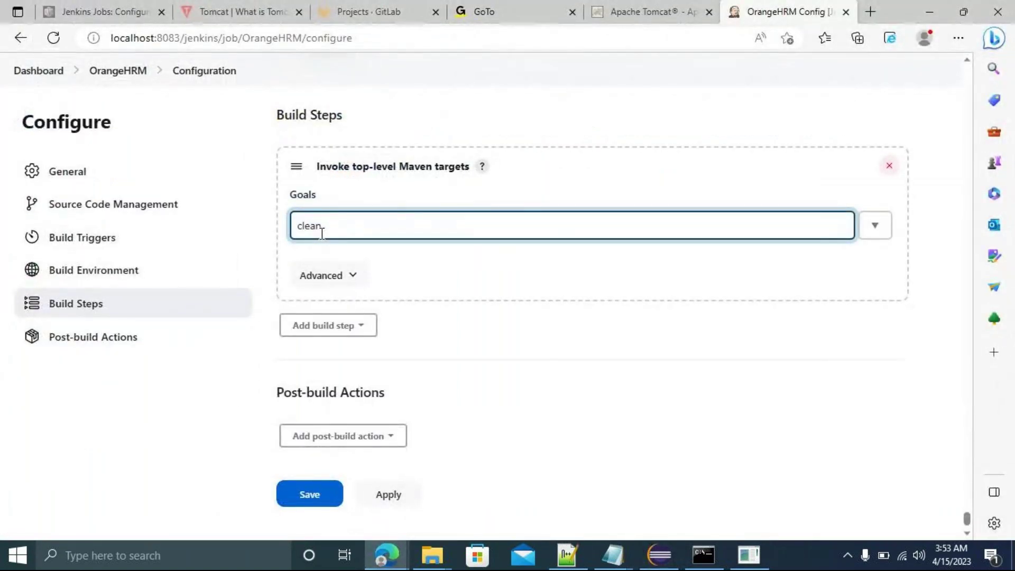
text( compile)
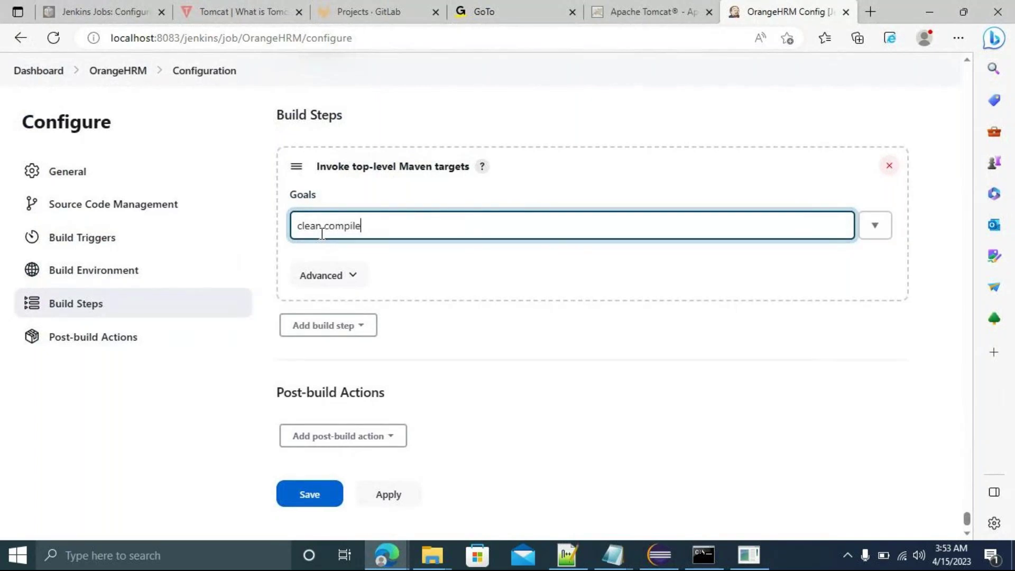
key(BackSpace)
key(BackSpace)
key(BackSpace)
key(BackSpace)
key(BackSpace)
key(BackSpace)
key(BackSpace)
text(test)
text(package)
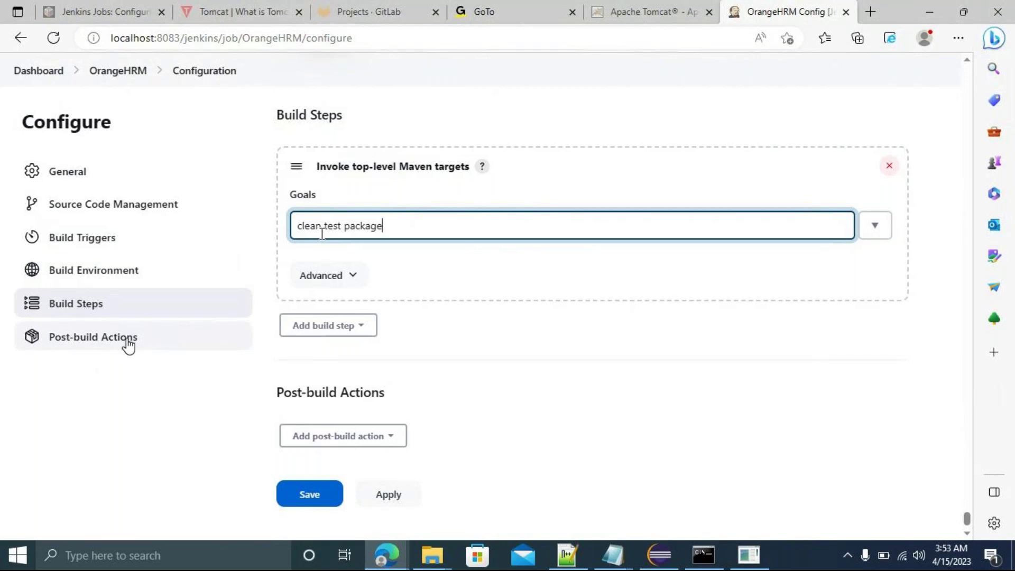
click(395, 440)
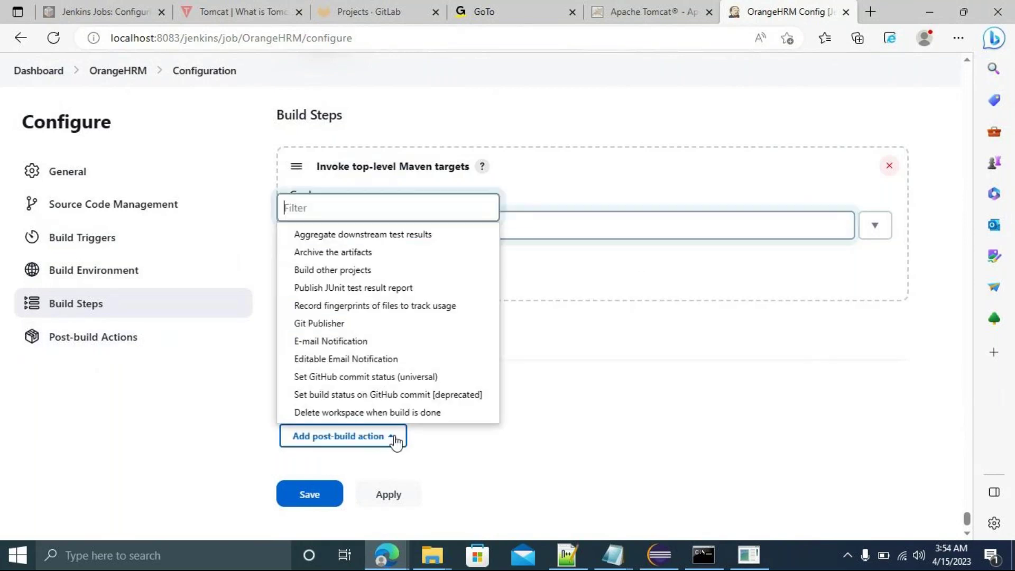
click(637, 417)
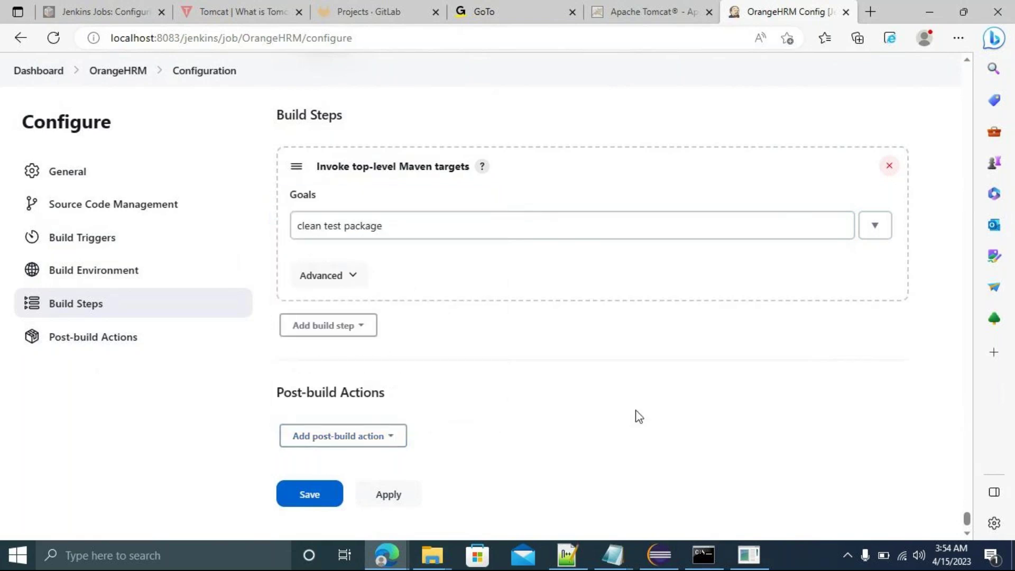
Apply and save the job, run Build Now, and open build #1's details.
click(392, 499)
click(303, 495)
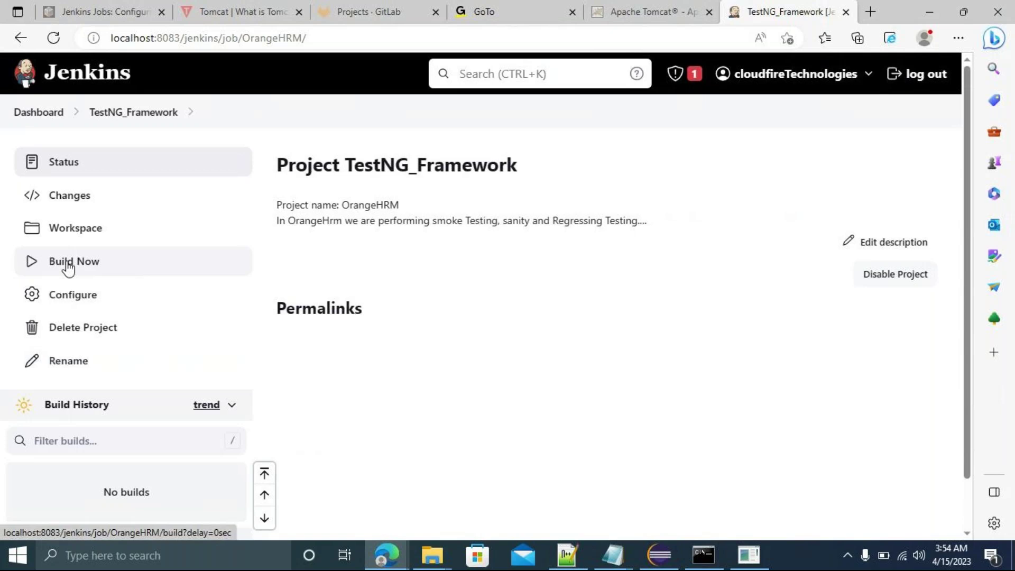
click(76, 269)
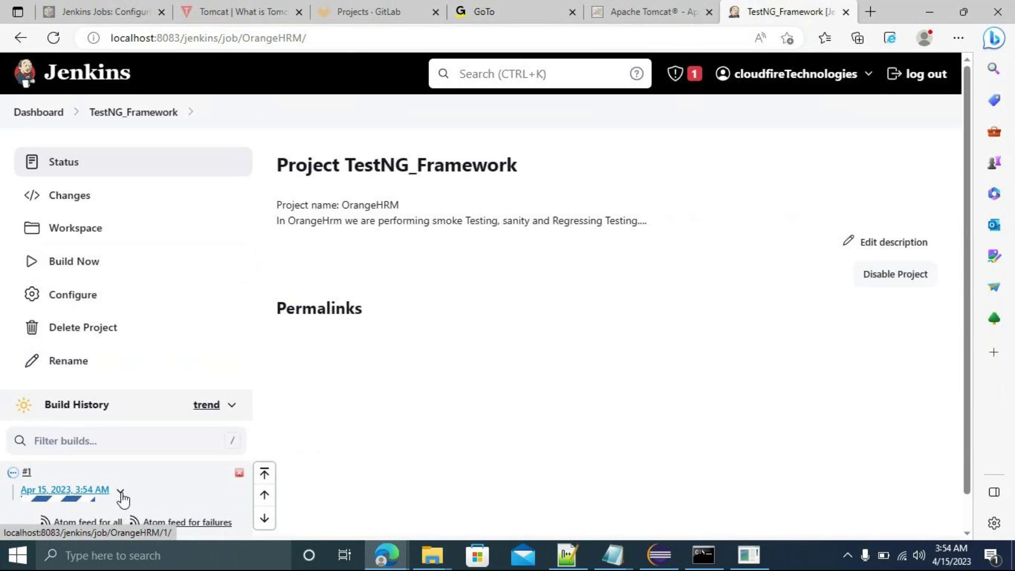
click(67, 492)
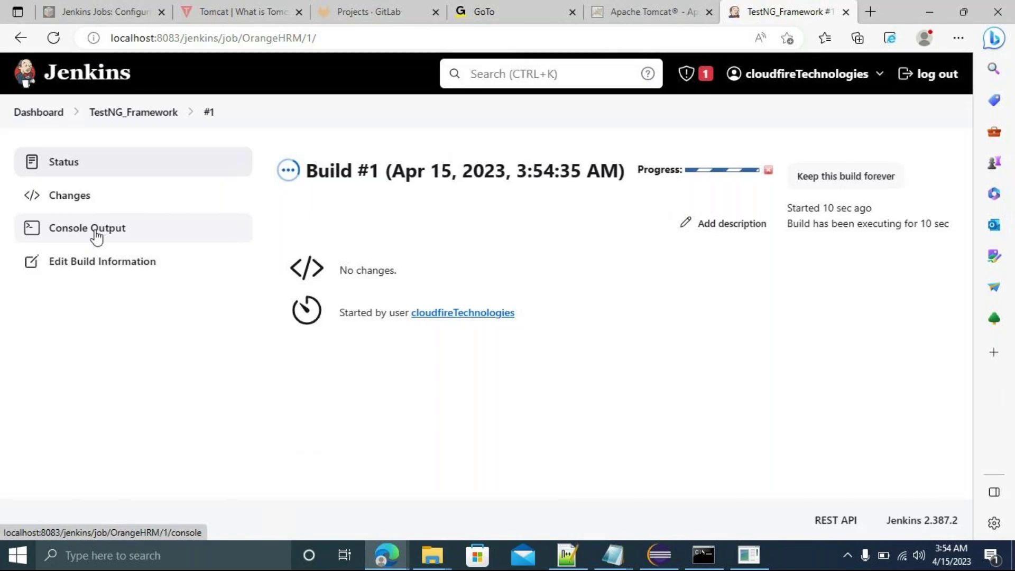
Check build #1's console output ends in BUILD SUCCESS, then go back to the Dashboard.
click(95, 237)
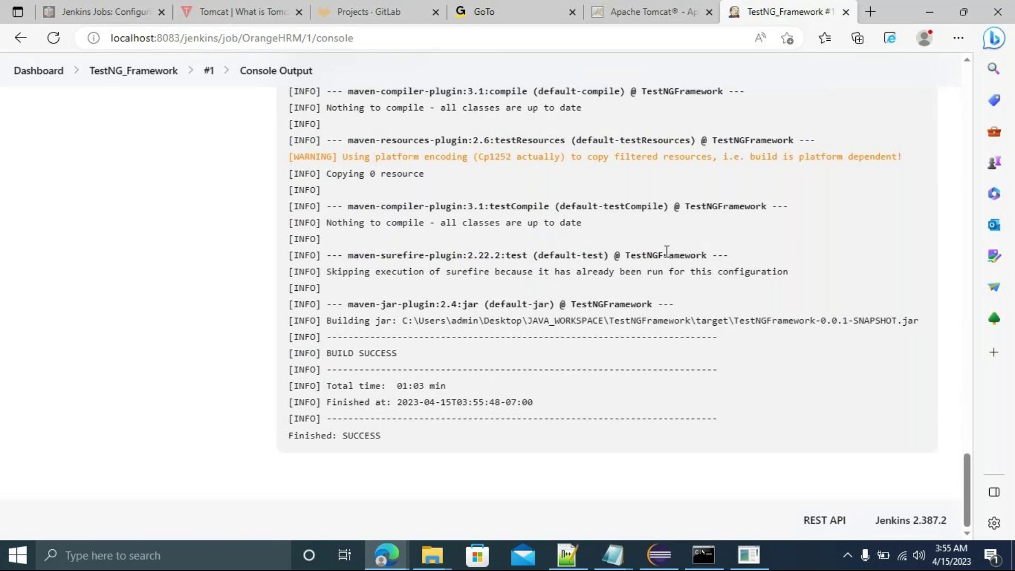
click(35, 79)
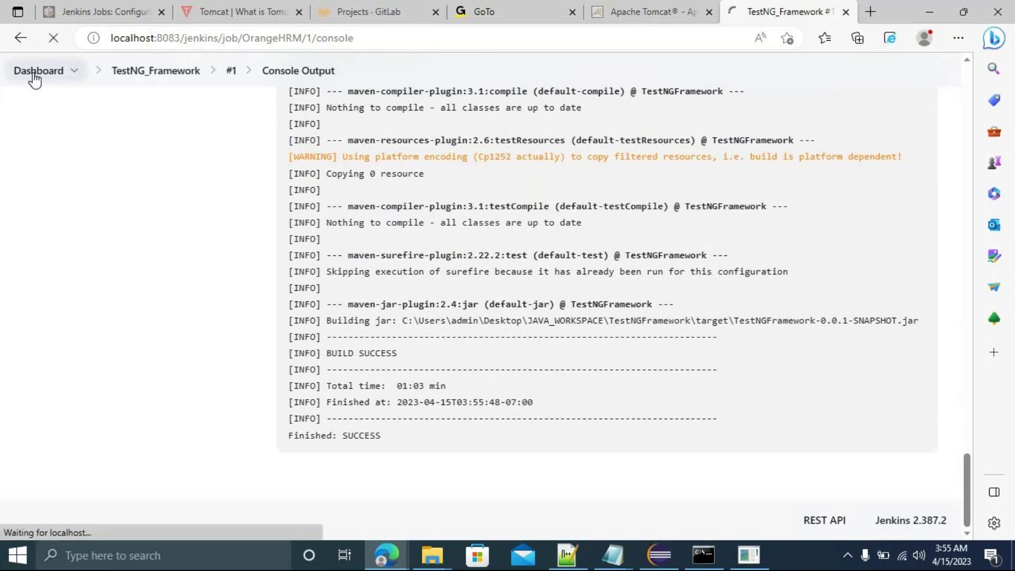
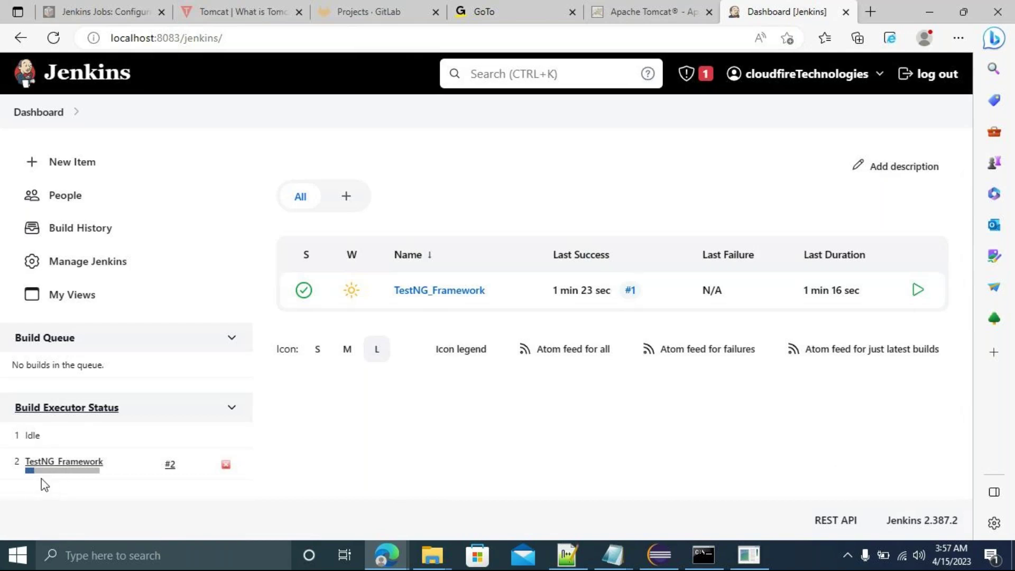
Check TestNG_Framework build #2's console output shows BUILD SUCCESS, then go back to the dashboard.
click(98, 463)
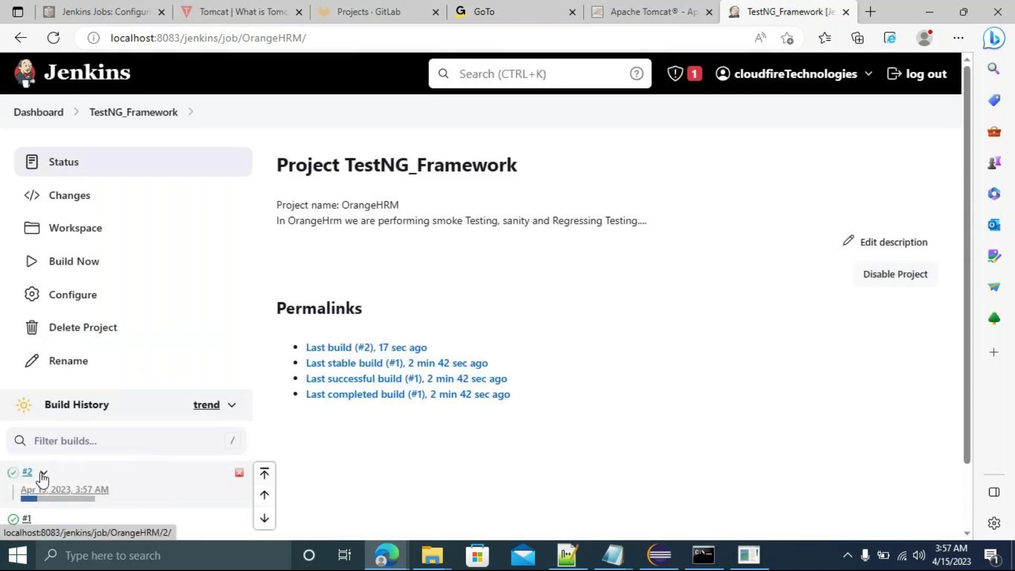
click(42, 476)
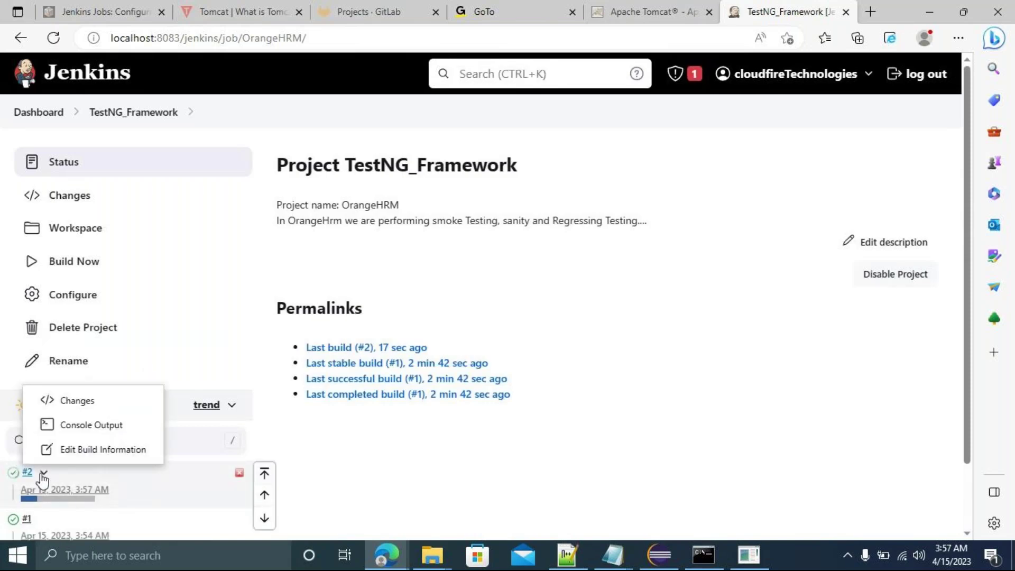
click(84, 425)
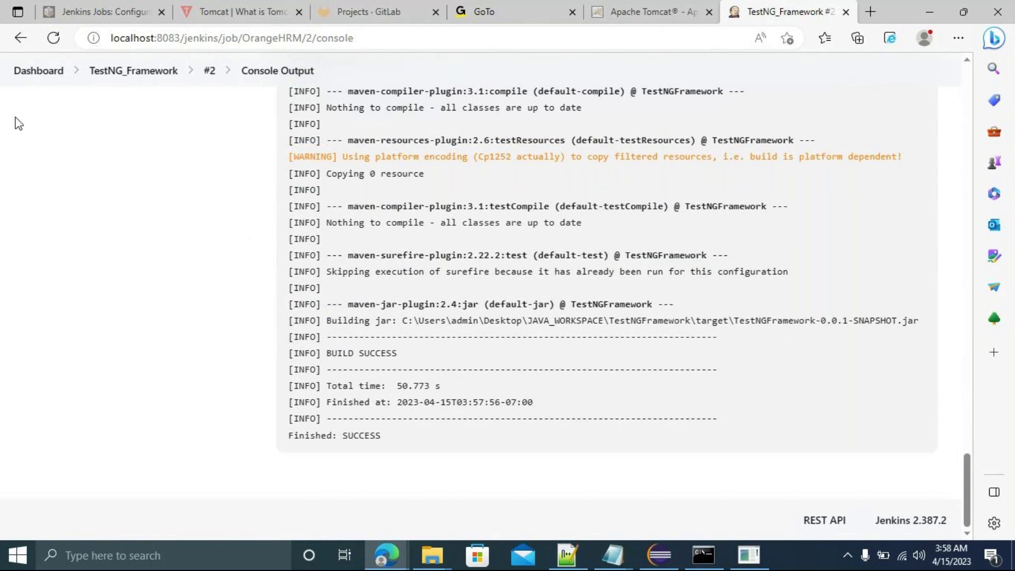
click(39, 76)
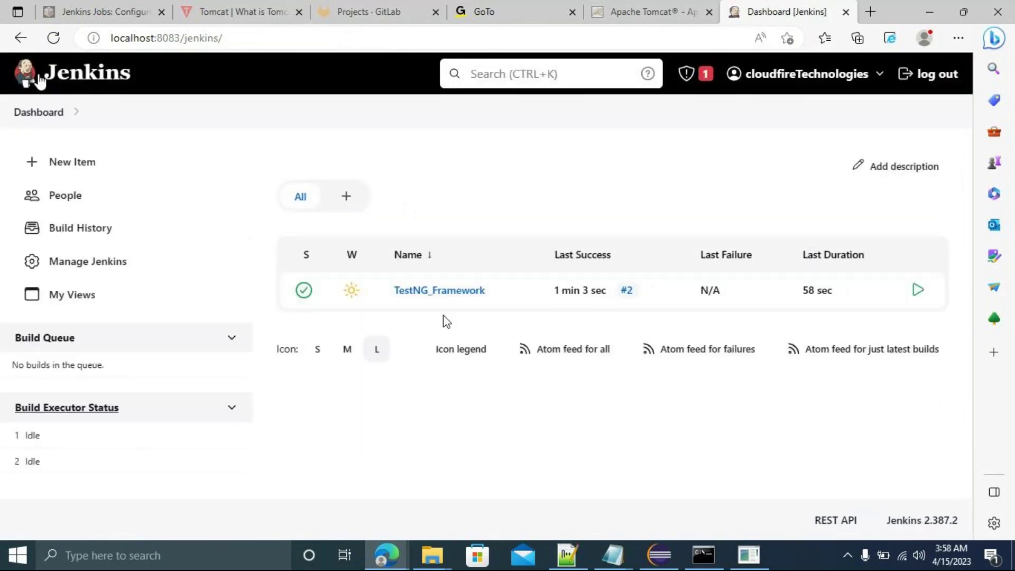
Open the TestNG_Framework project page, return to the dashboard, and reopen the project page.
click(440, 297)
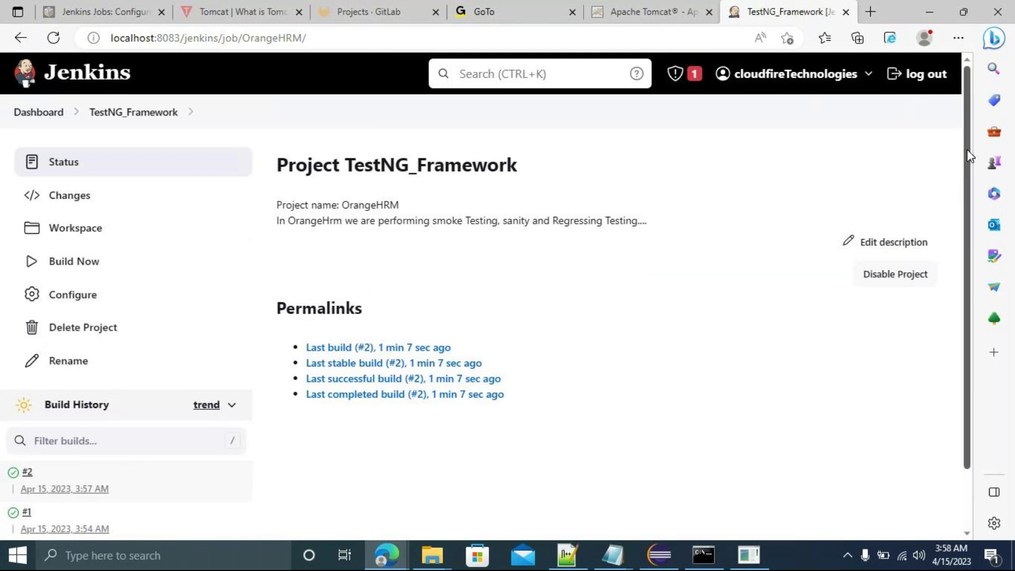
scroll(965, 151, down, 3)
scroll(954, 174, up, 3)
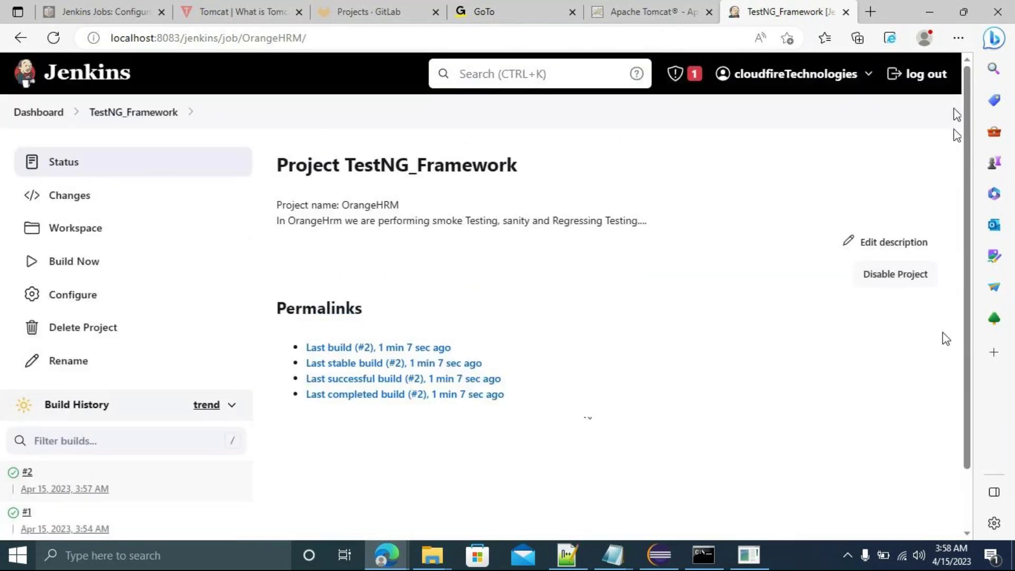
scroll(967, 295, down, 2)
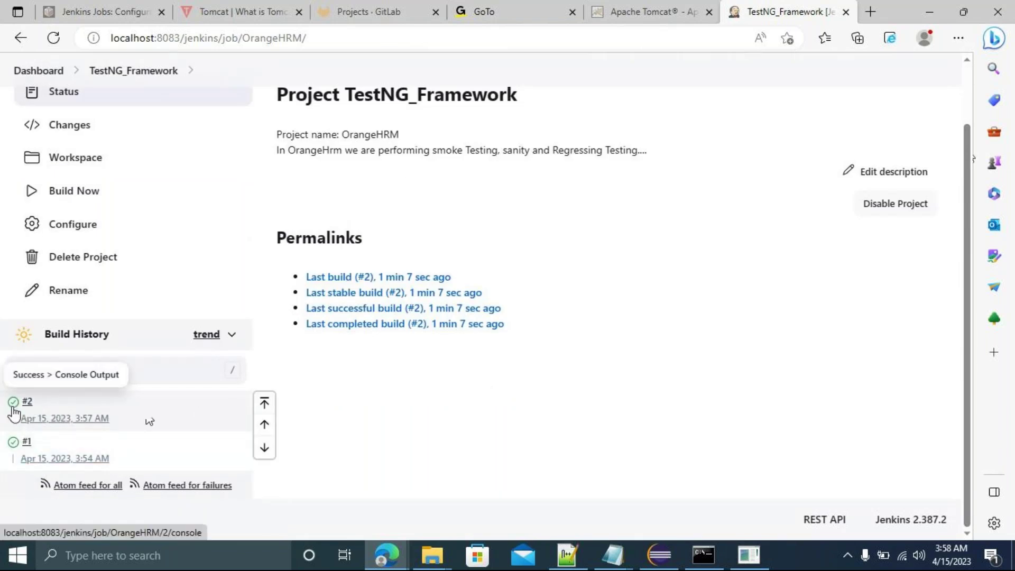
click(38, 72)
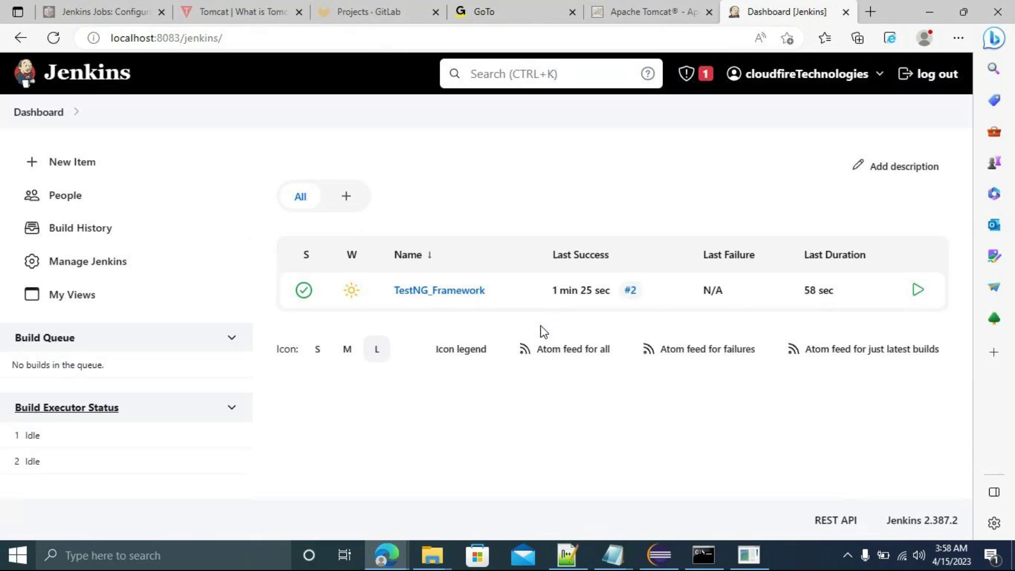
click(435, 292)
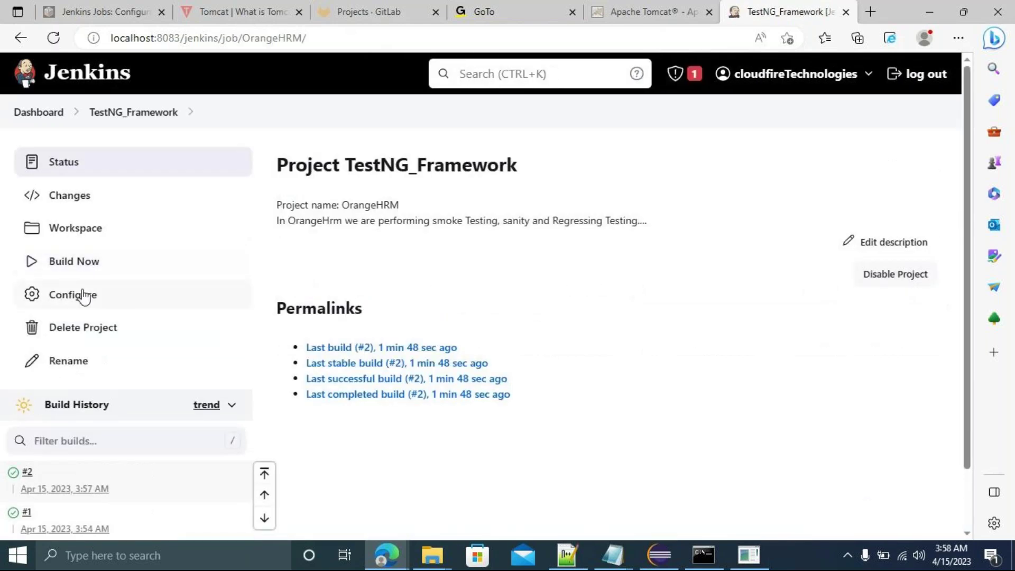
Uncheck Build periodically in TestNG_Framework's Build Triggers, apply and save, and return to the dashboard.
click(77, 300)
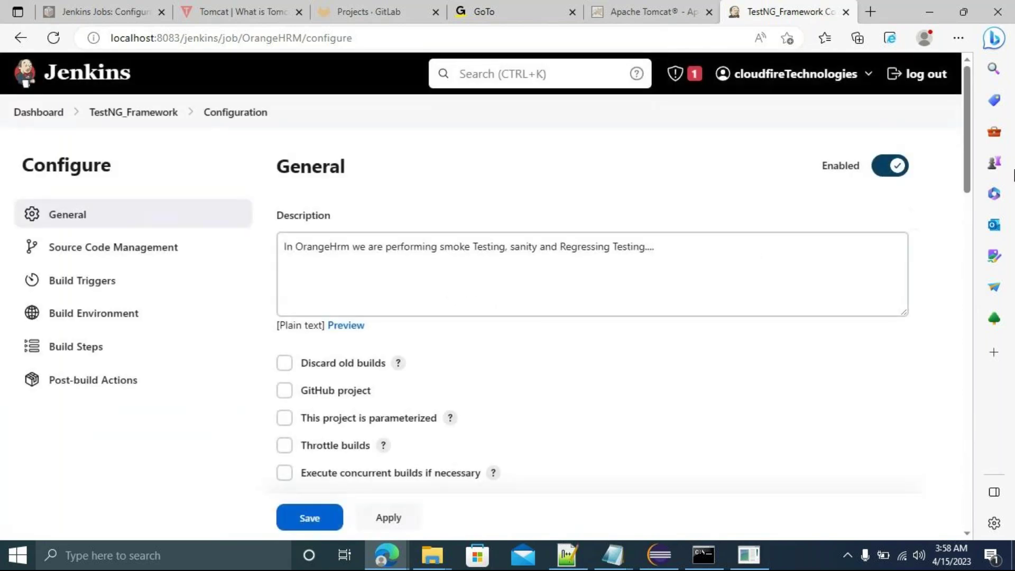
click(87, 284)
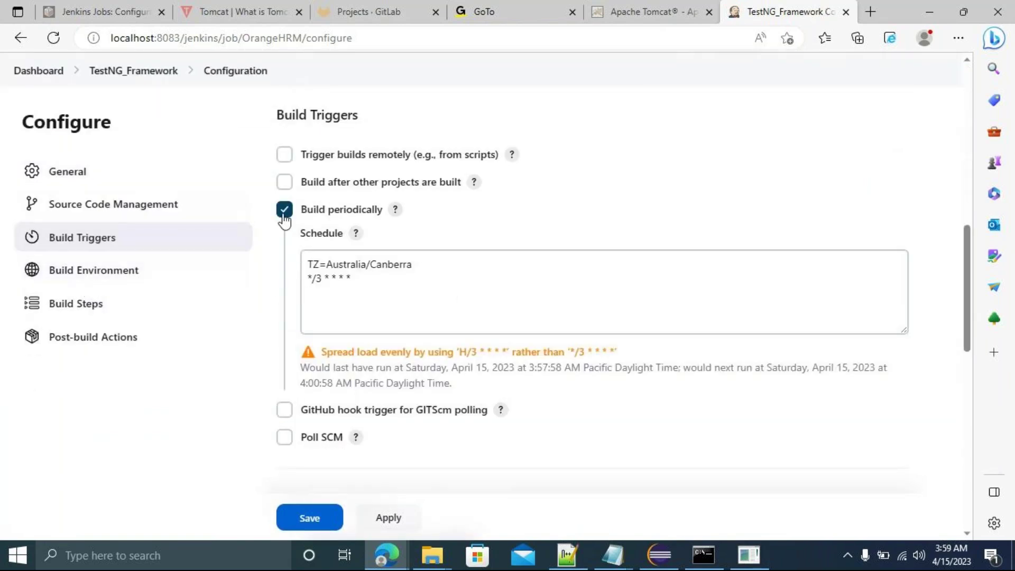
click(283, 214)
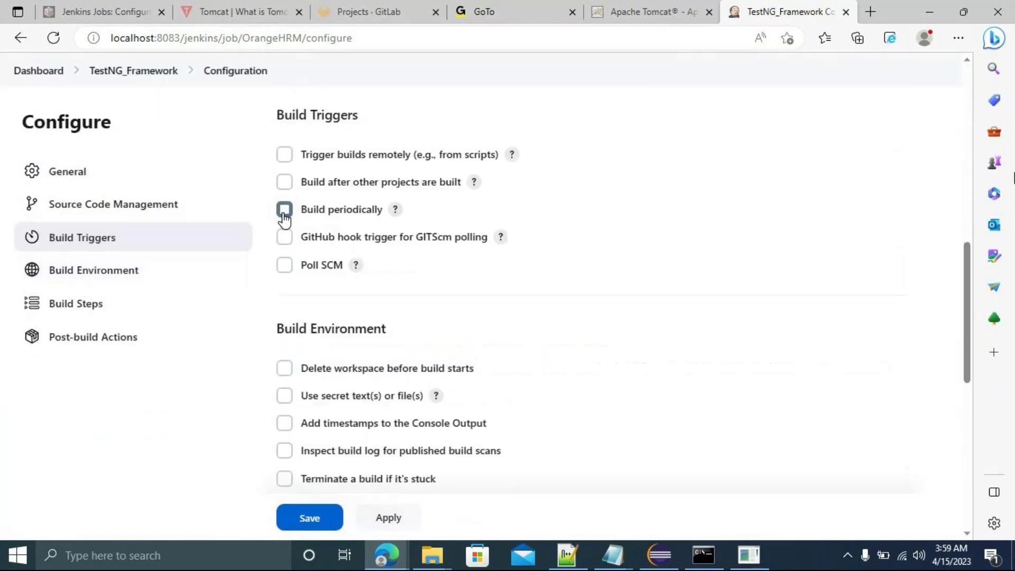
click(389, 517)
click(310, 517)
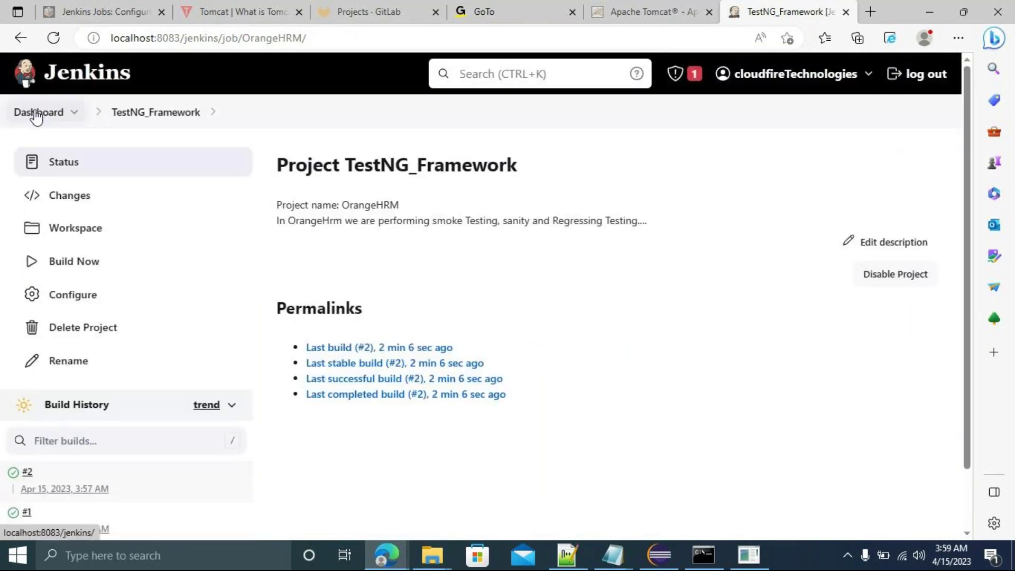
click(36, 112)
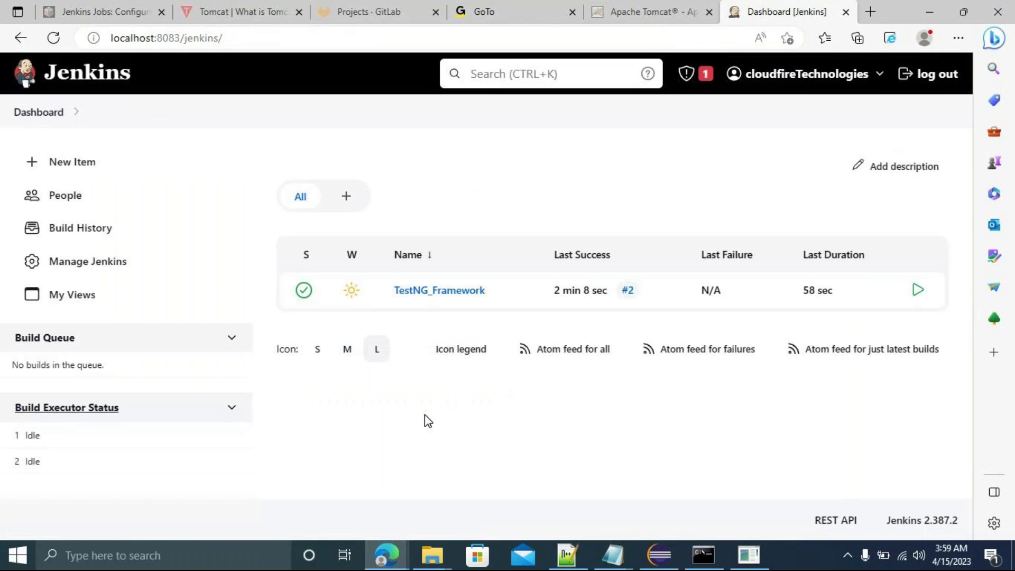
In Eclipse, open TS07_KeyboardEvents.java from src/test/java > com.orangehrm.smokeTesting.
click(655, 559)
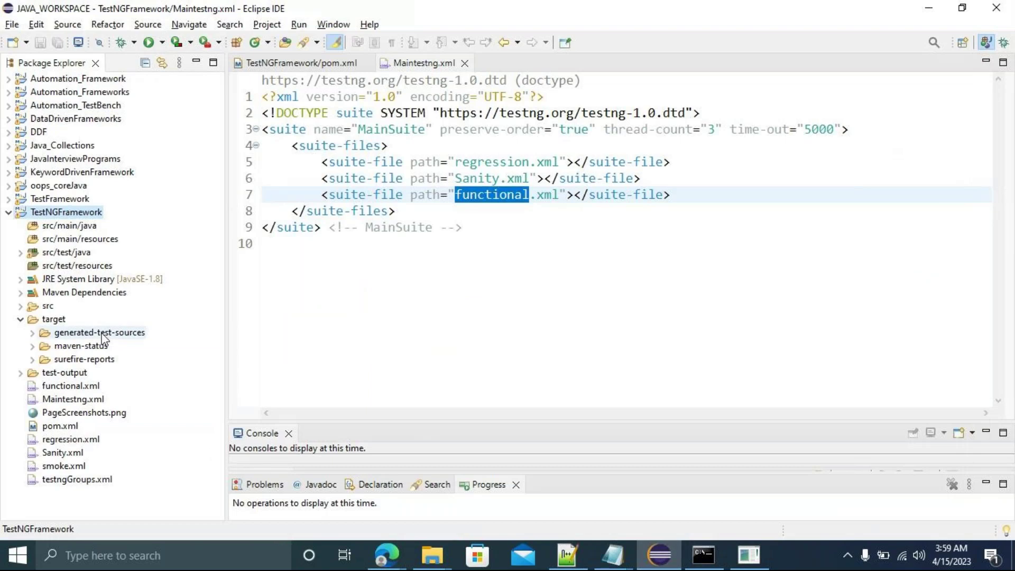
click(20, 253)
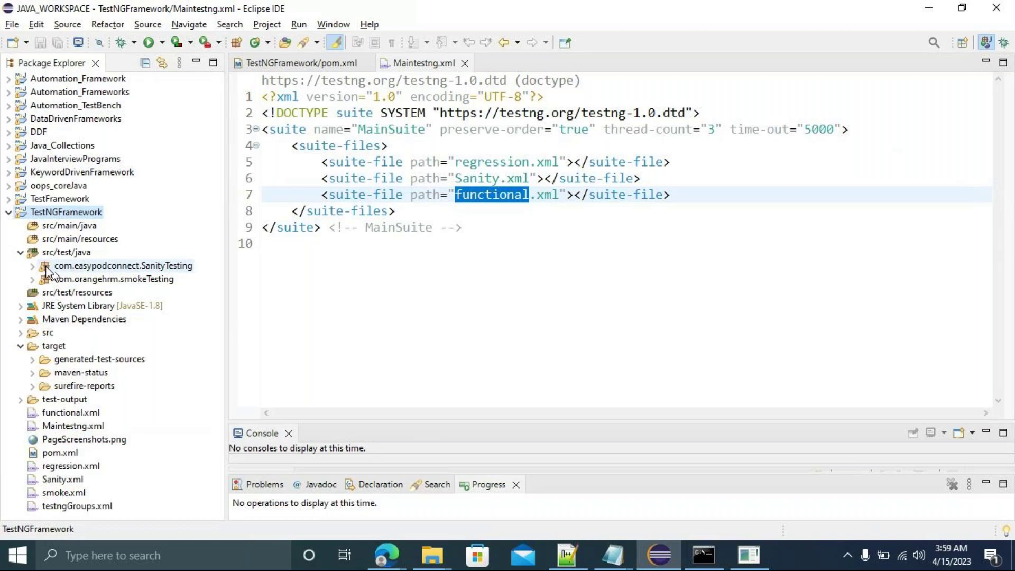
click(32, 280)
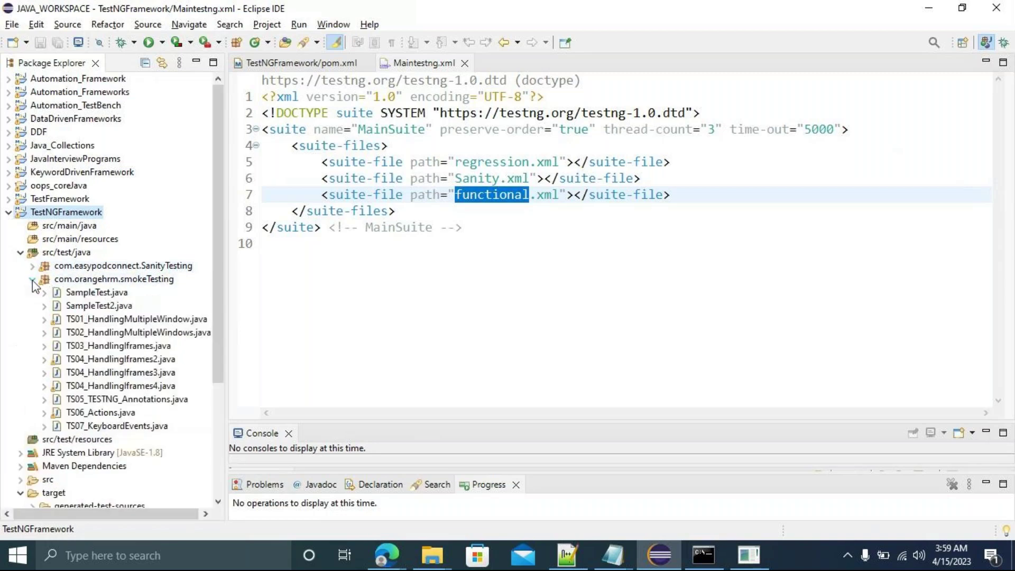
click(123, 426)
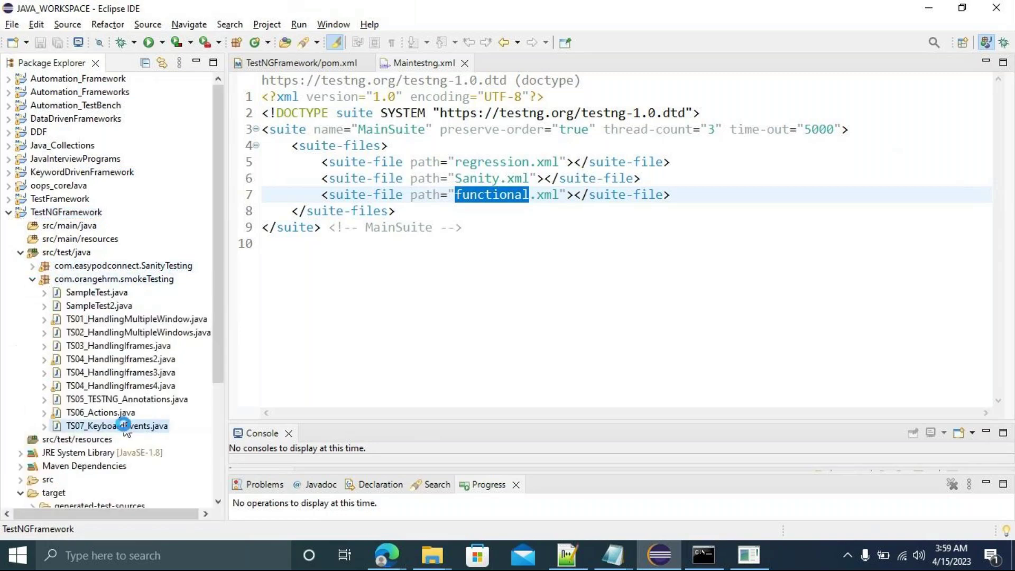
double_click(124, 425)
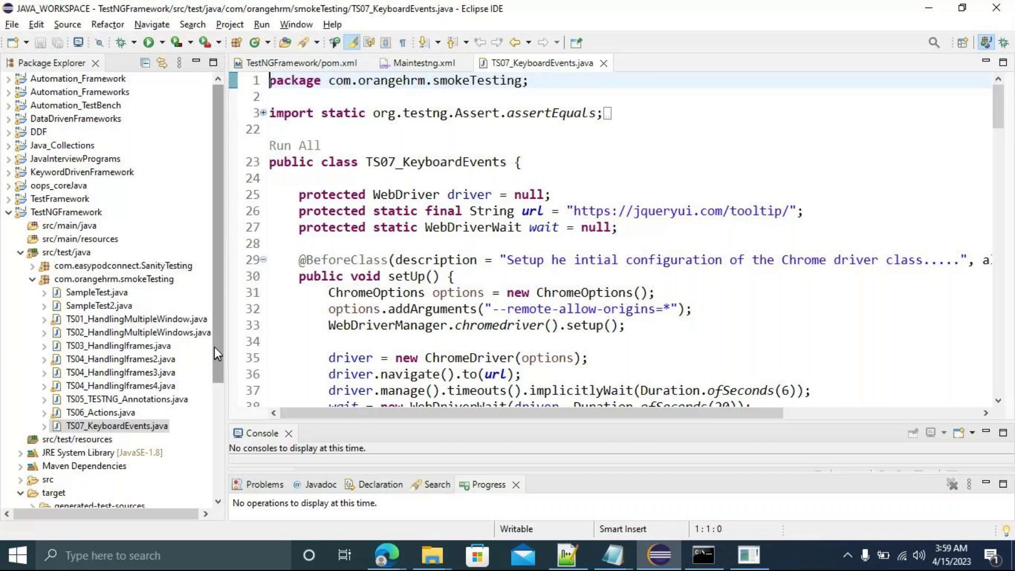
drag(214, 349, 215, 430)
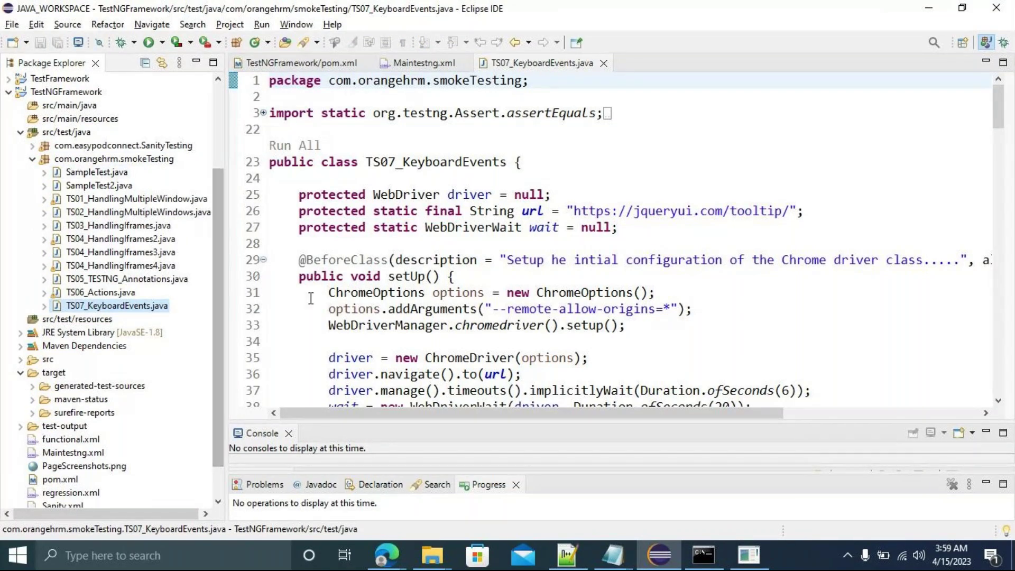
click(278, 266)
key(Down)
key(Down)
key(Down)
key(Down)
key(Down)
key(Down)
key(Down)
key(Down)
key(Down)
key(Down)
key(Down)
key(Down)
key(Down)
key(Down)
key(Down)
key(Down)
key(Down)
key(Down)
key(Down)
key(Down)
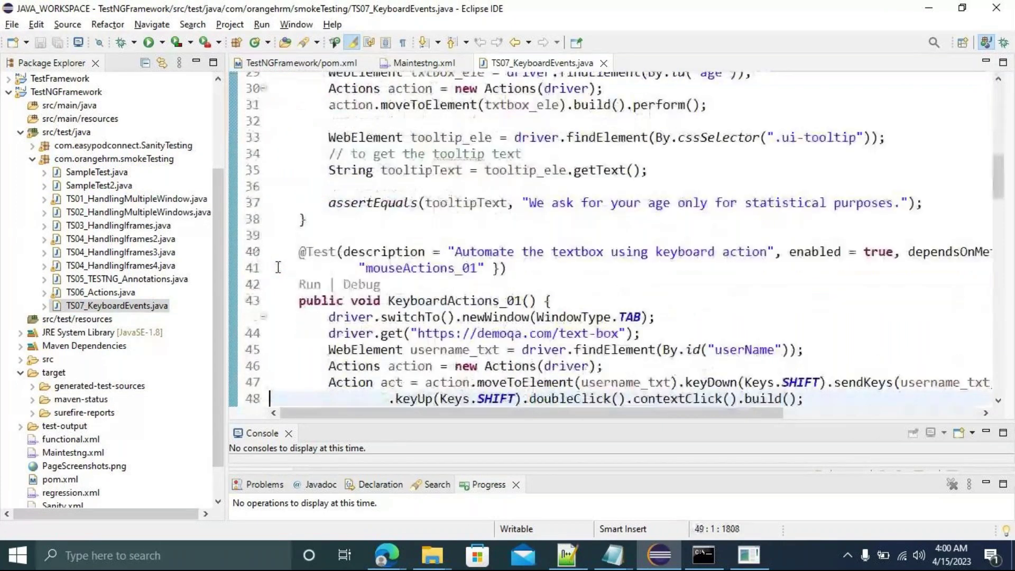
key(Down)
key(Down)
key(Down)
key(Down)
key(Down)
key(Down)
key(Down)
key(Down)
key(Down)
key(Down)
key(Down)
key(Down)
key(Down)
key(Down)
key(Down)
key(Down)
key(Down)
key(Down)
key(Down)
key(Down)
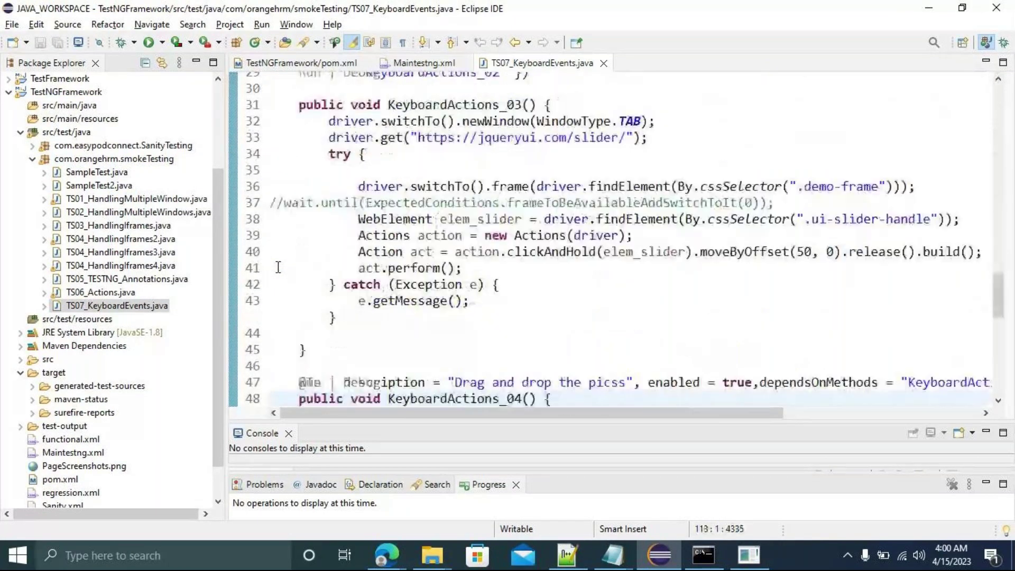
key(Down)
key(Down)
key(Down)
key(Down)
key(Down)
key(Down)
key(Down)
key(Down)
key(Down)
key(Down)
key(Down)
key(Down)
key(Down)
key(Down)
key(Down)
key(Down)
key(Down)
key(Down)
key(Down)
key(Down)
key(Up)
key(Up)
key(Up)
key(Up)
key(Up)
key(Up)
key(Up)
key(Up)
key(Up)
key(Up)
key(Up)
key(Up)
key(Up)
key(Up)
key(Up)
key(Up)
key(Up)
key(Up)
key(Up)
key(Up)
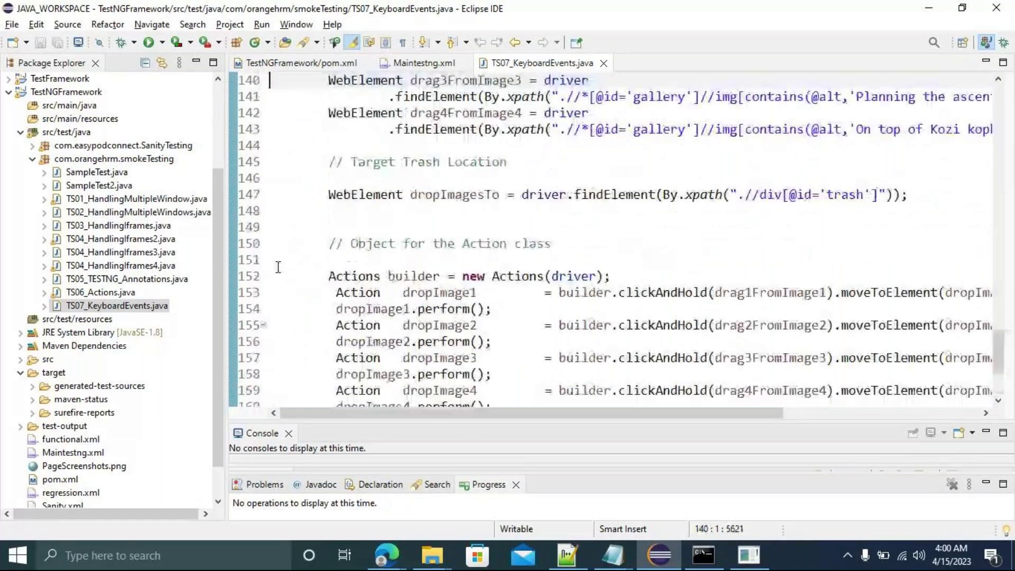
key(Up)
key(Up)
key(Up)
key(Up)
key(Up)
key(Up)
key(Up)
key(Up)
key(Up)
key(Up)
key(Up)
key(Up)
key(Up)
key(Up)
key(Up)
key(Up)
key(Up)
key(Up)
key(Up)
key(Up)
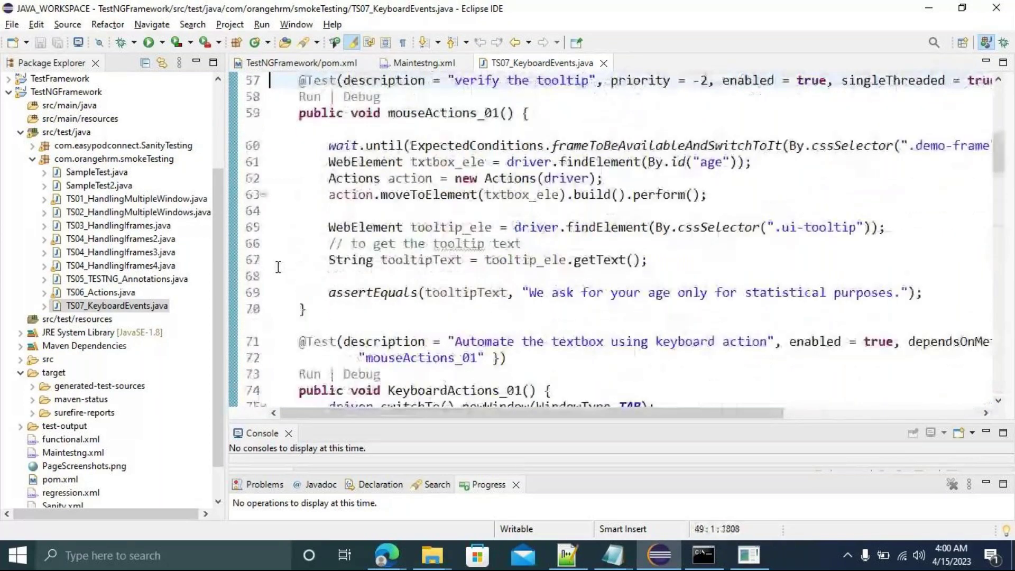
key(Up)
key(Up)
key(Up)
key(Up)
key(Up)
key(Up)
key(Up)
key(Up)
key(Up)
key(Up)
key(Up)
key(Up)
key(Up)
key(Up)
key(Up)
key(Up)
key(Up)
key(Up)
key(Up)
key(Up)
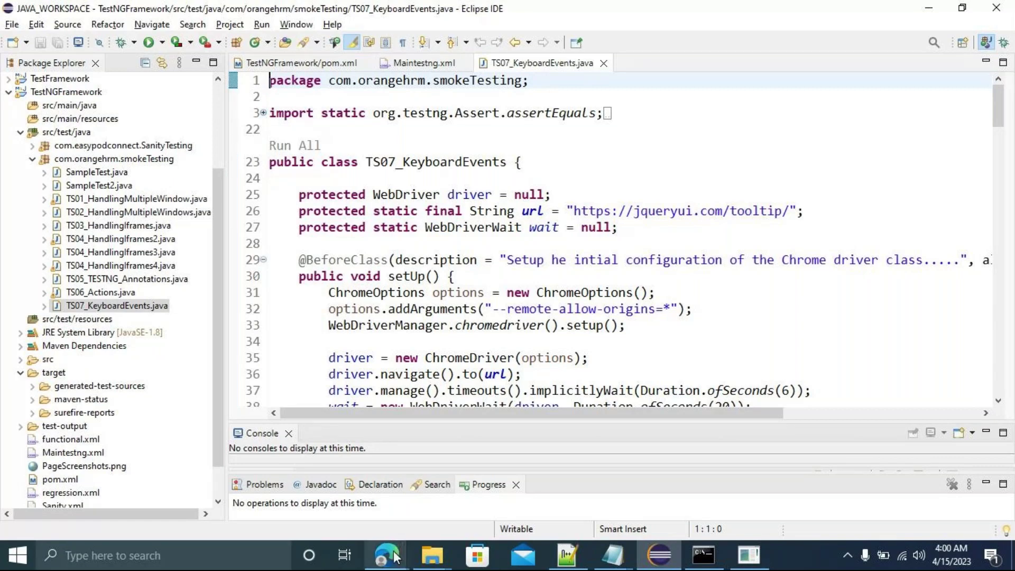
mouse_move(395, 557)
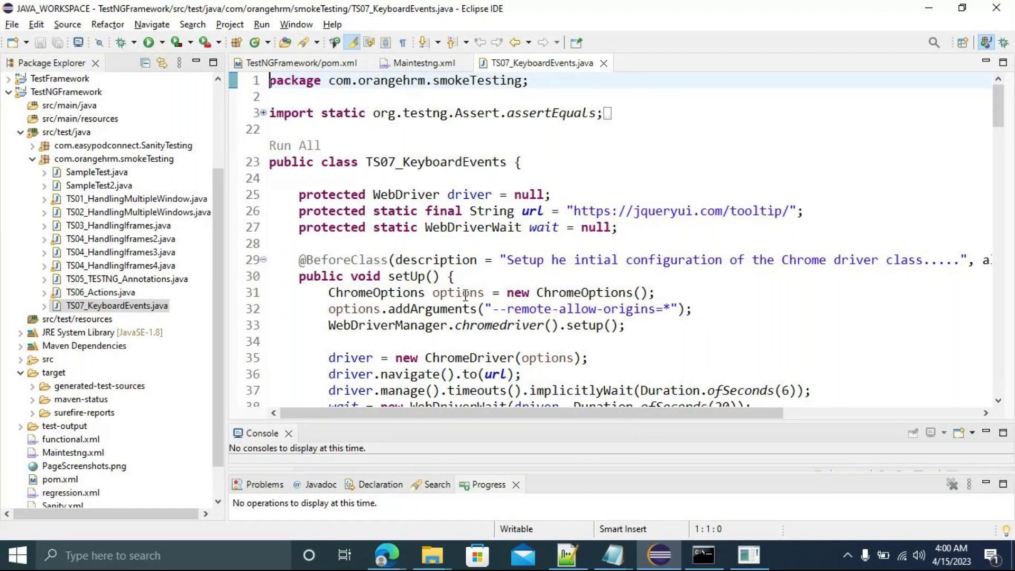
mouse_move(442, 232)
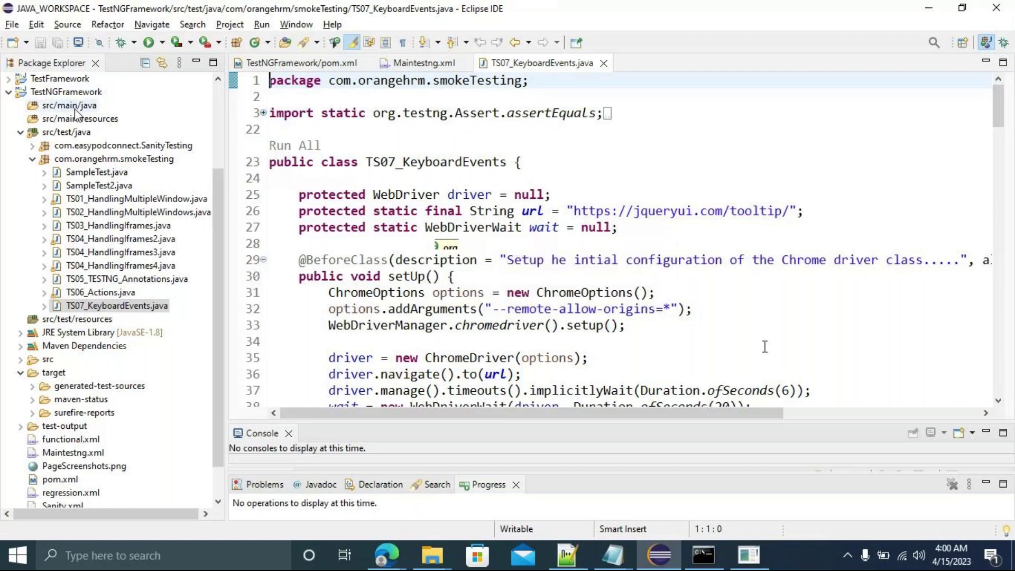
Bring up the TestNGFramework project's context menu, then dismiss it.
click(59, 94)
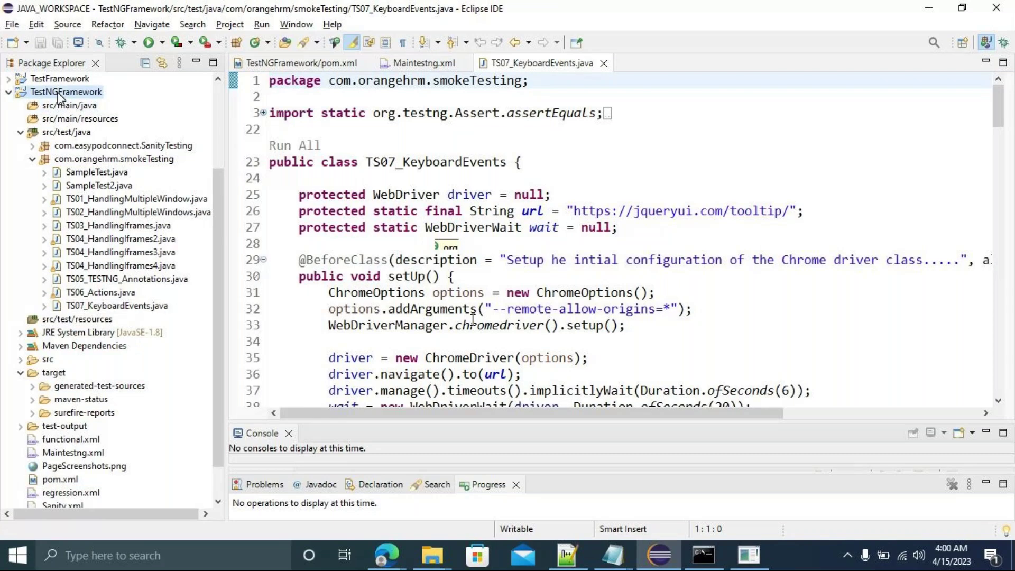
right_click(60, 94)
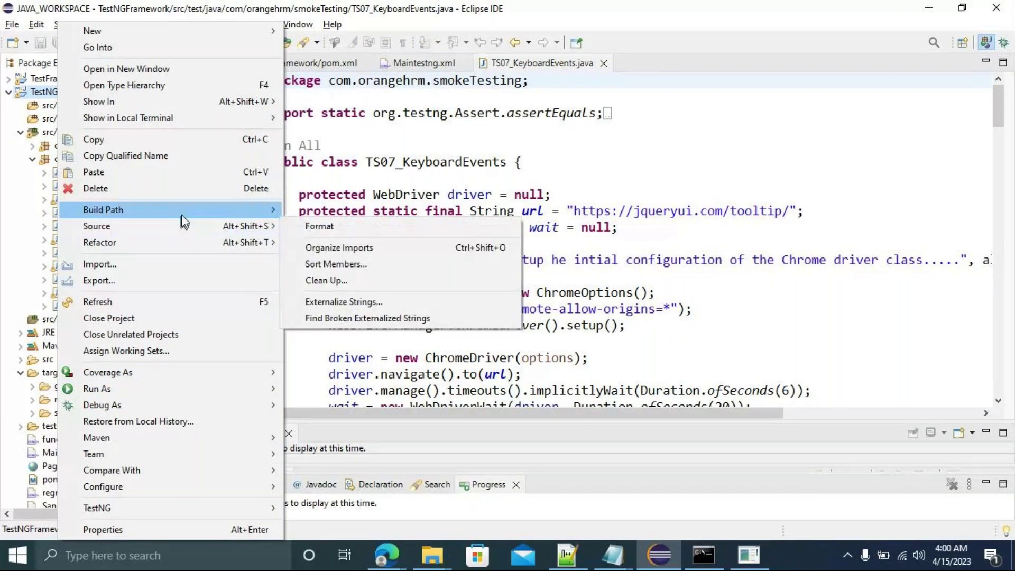
mouse_move(182, 214)
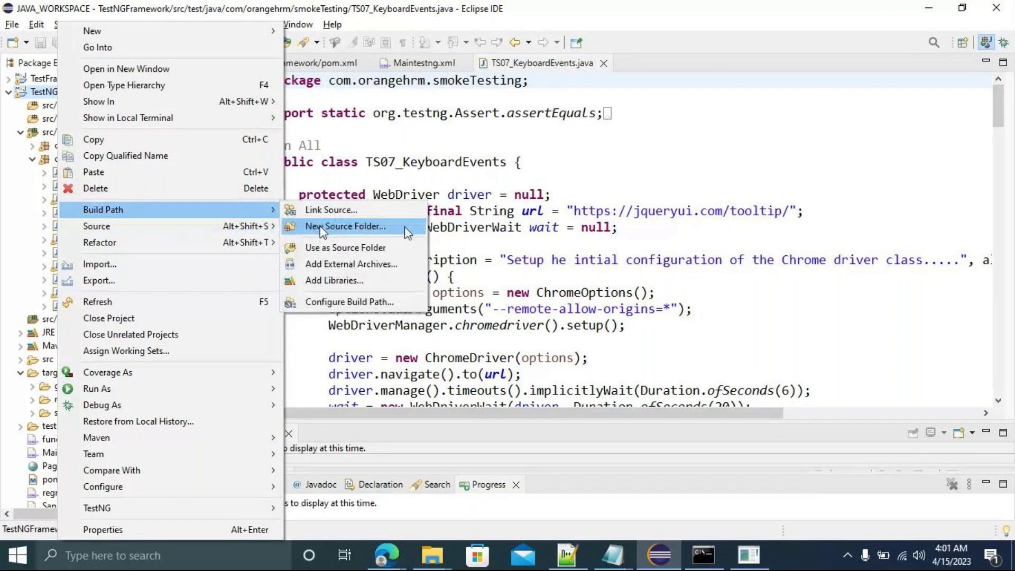
click(566, 176)
Add and remove stray characters on line 24, then save TS07_KeyboardEvents.java.
click(566, 175)
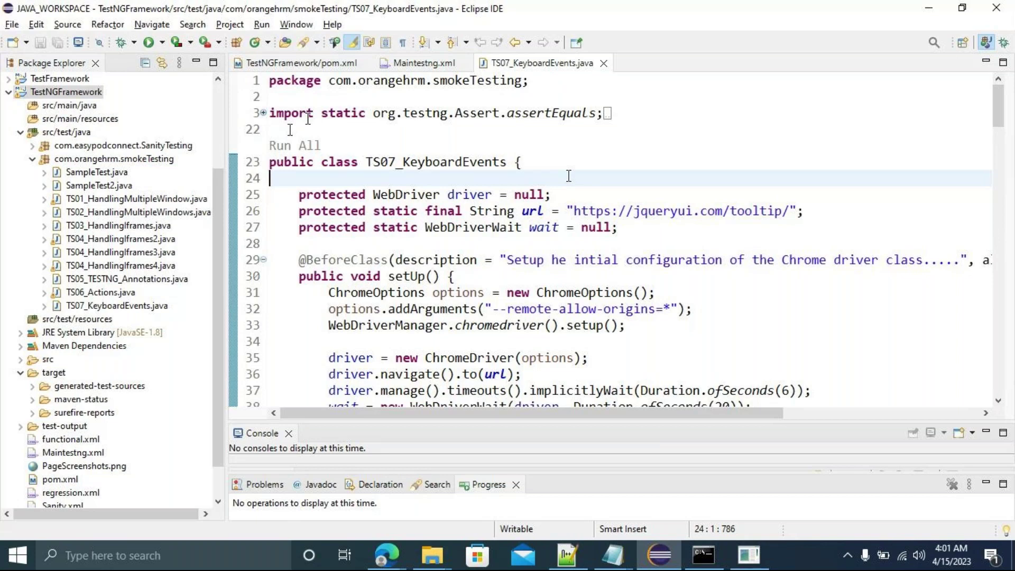
text(ssss)
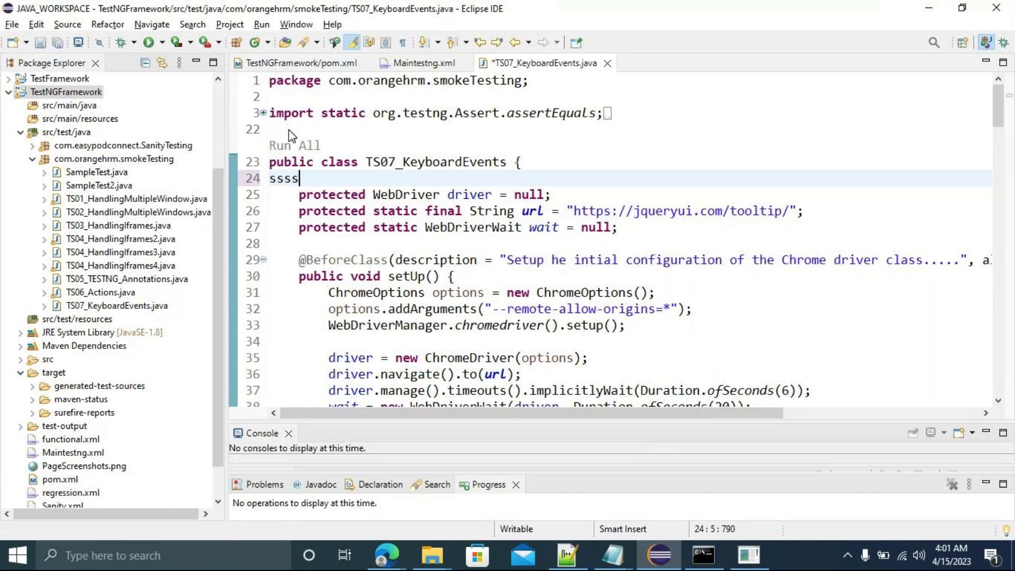
key(BackSpace)
key(BackSpace)
key(BackSpace)
key(BackSpace)
key(ctrl+s)
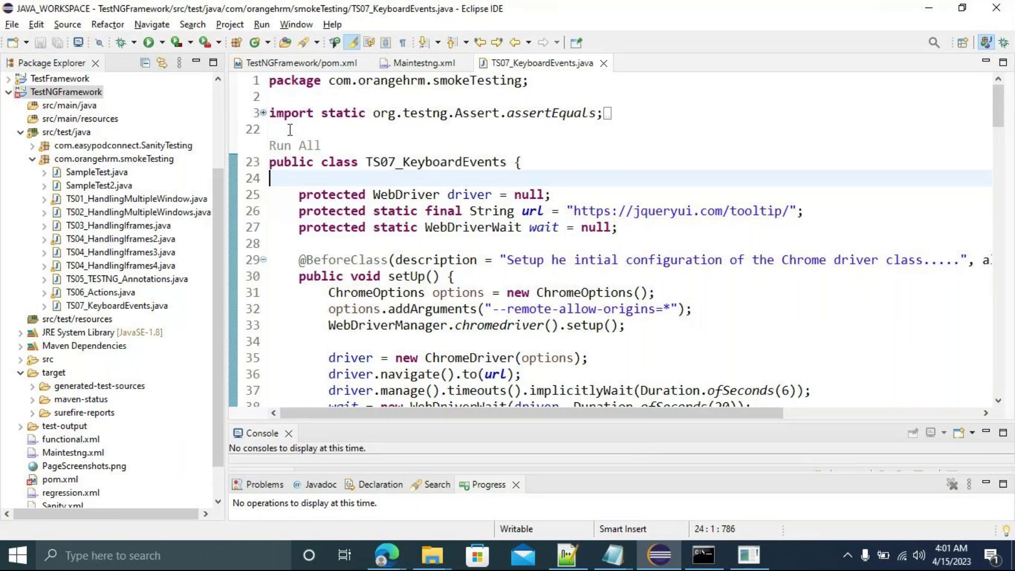
Open and cancel the project's New > Other wizard, then switch to the GoTo meeting window in Edge.
right_click(61, 91)
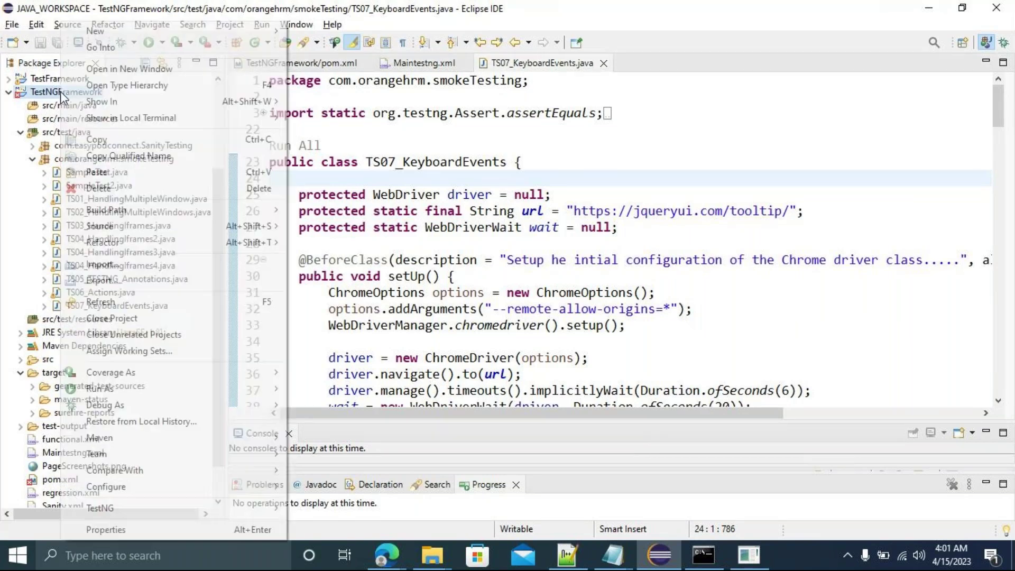
mouse_move(263, 36)
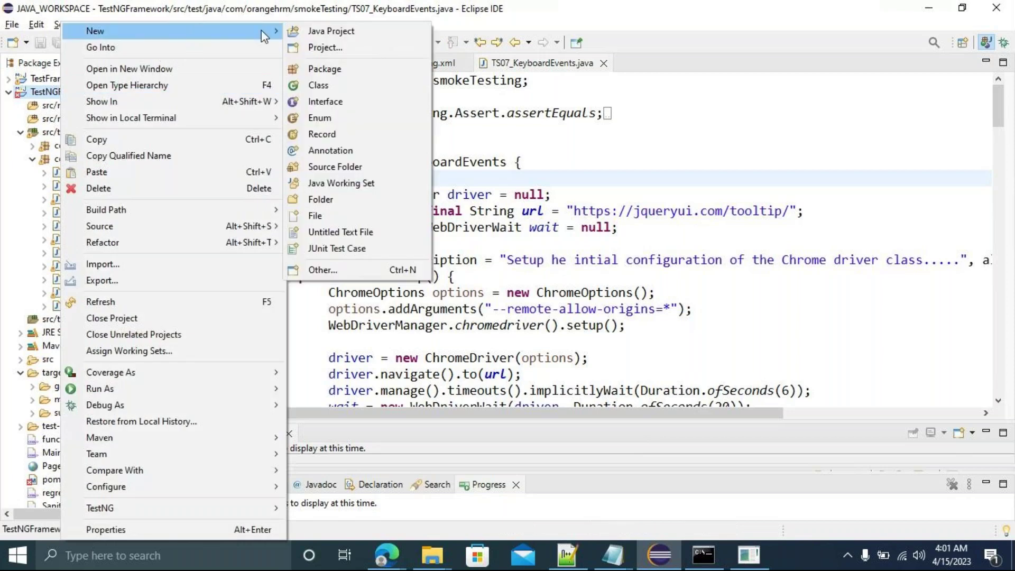
click(336, 271)
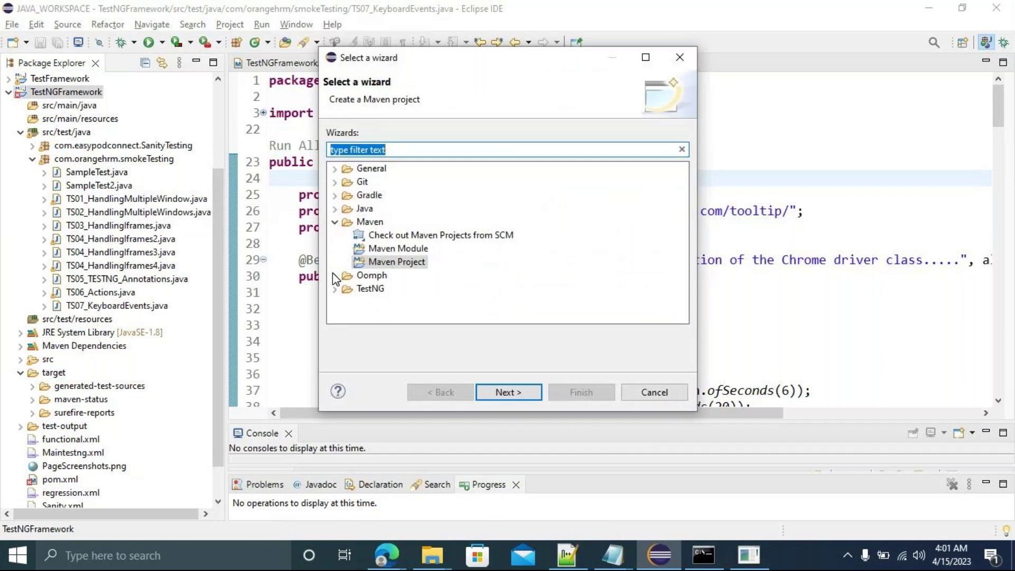
click(654, 392)
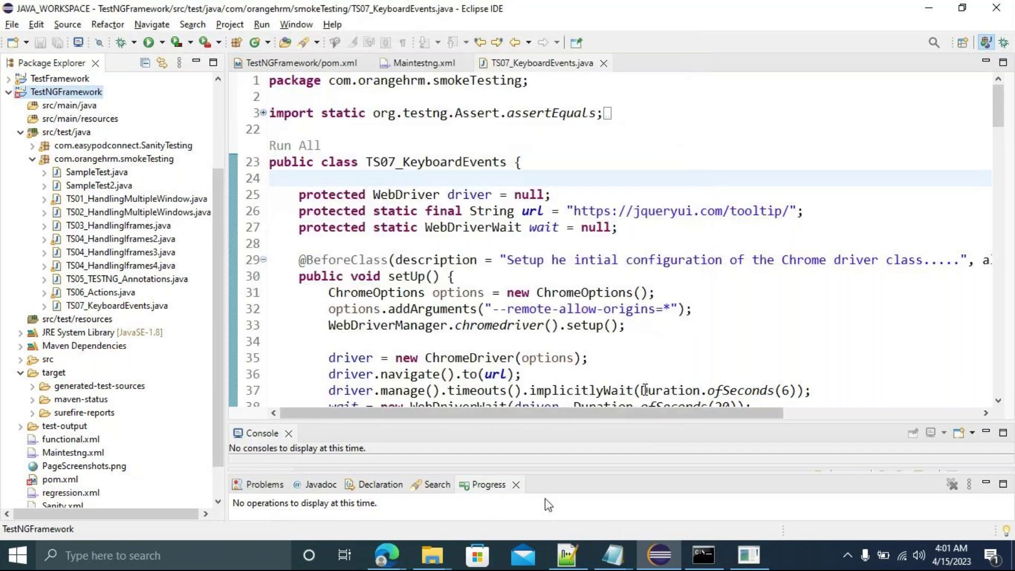
click(404, 551)
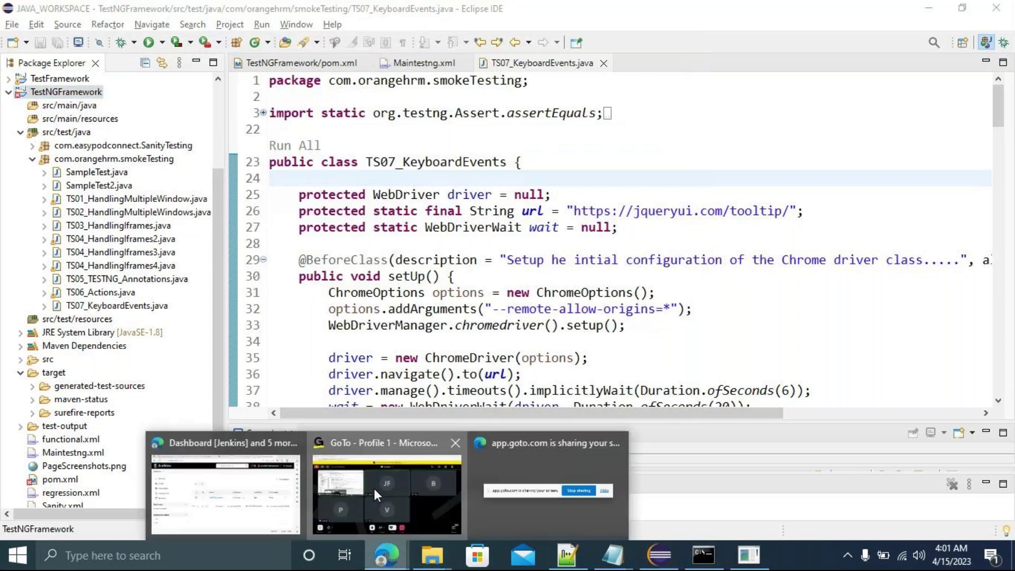
click(373, 488)
Stop the meeting recording, return to Eclipse, and choose TestNG > Convert to TestNG on TestNGFramework.
click(50, 493)
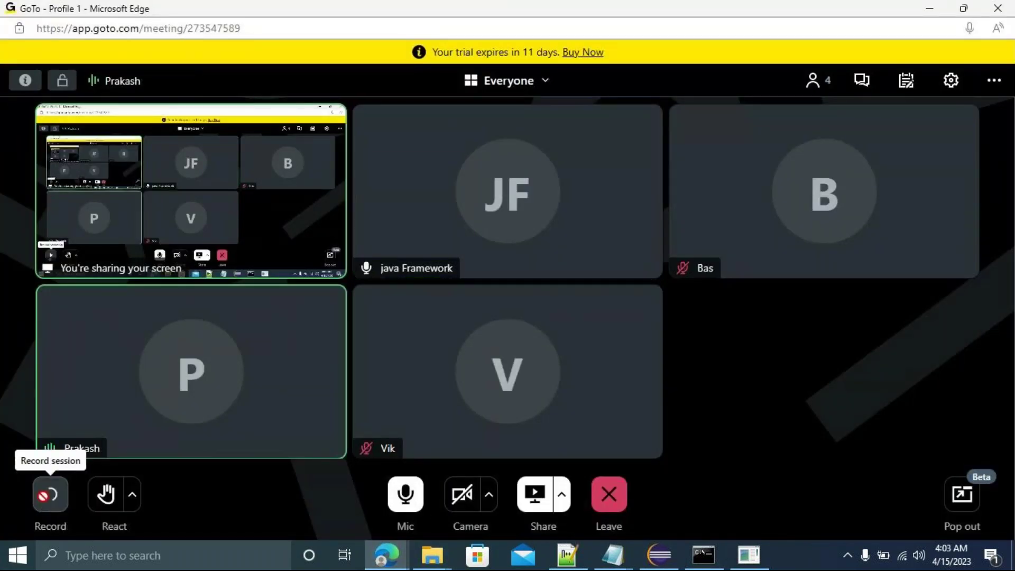
key(alt+Tab)
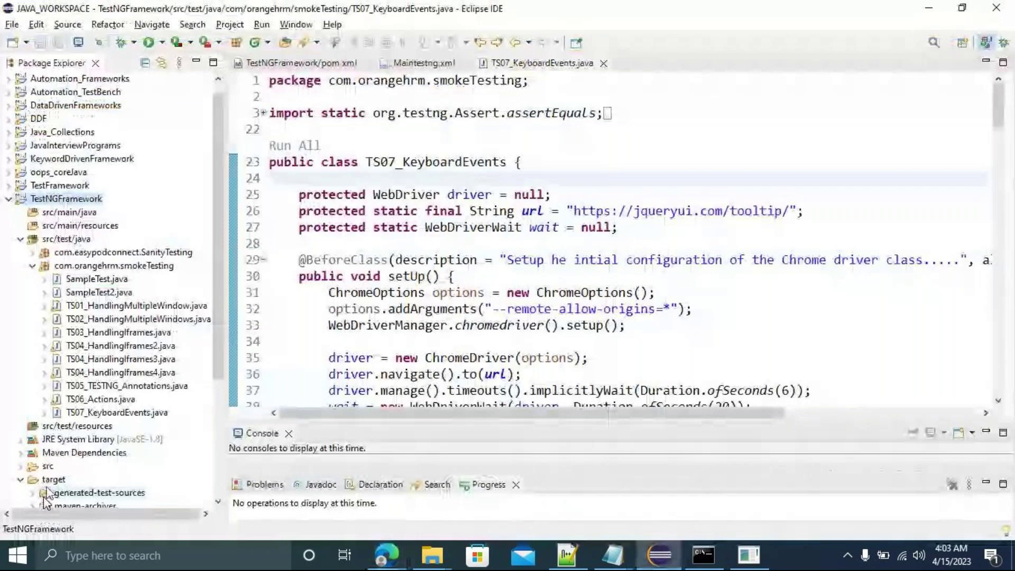
right_click(66, 199)
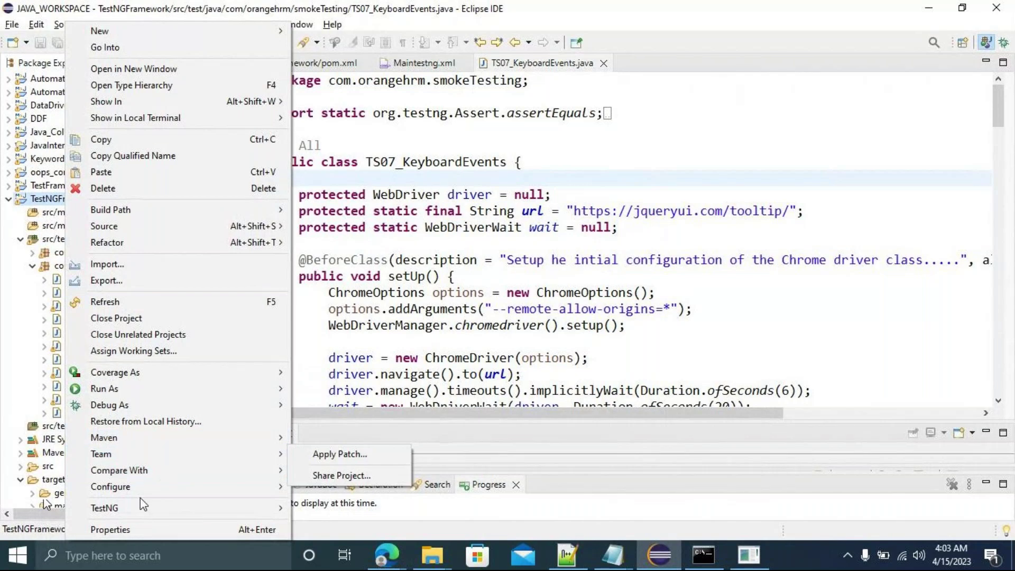
mouse_move(140, 504)
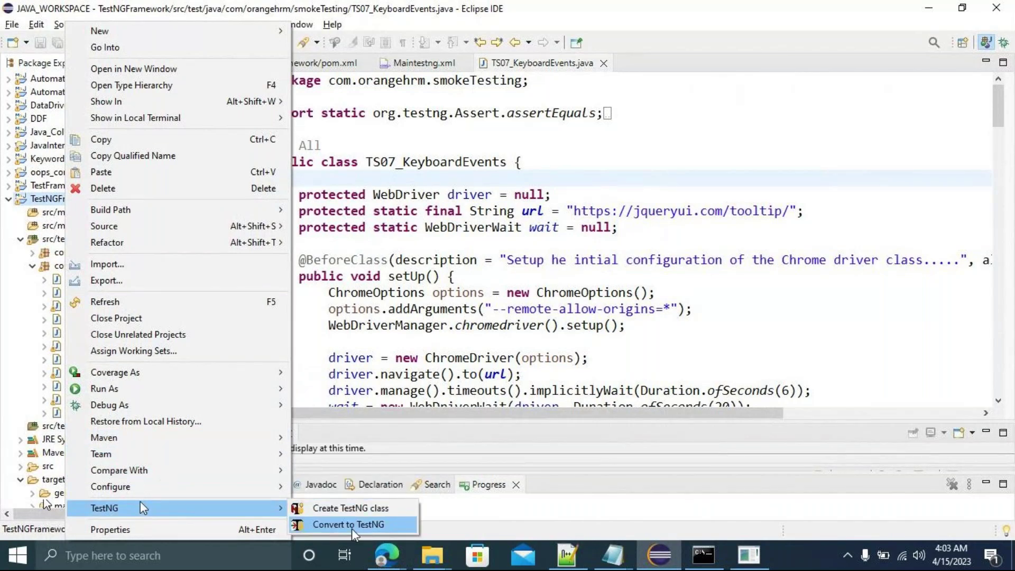
click(330, 524)
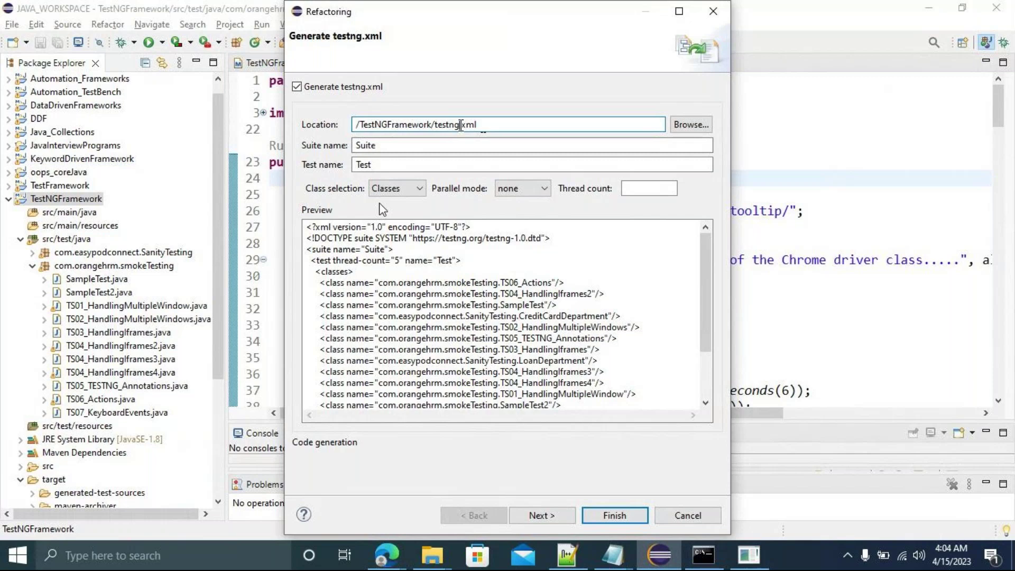
Set location ActionsSuite.xml, suite FunctionalSuite and test KeyBoardEvents, then finish the TestNG conversion.
key(BackSpace)
key(BackSpace)
key(BackSpace)
key(BackSpace)
key(BackSpace)
key(BackSpace)
text(ActionsSuite)
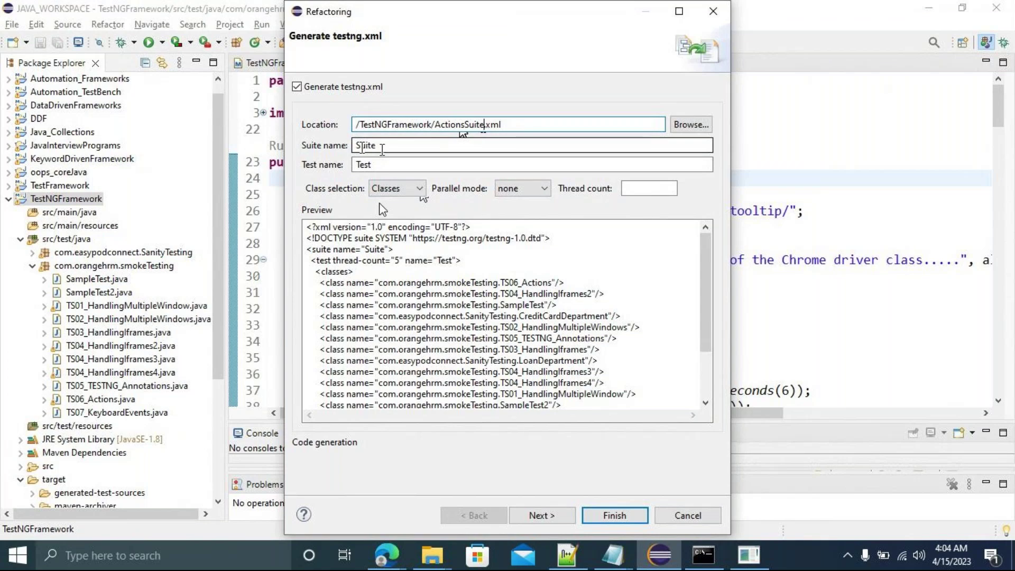
click(356, 146)
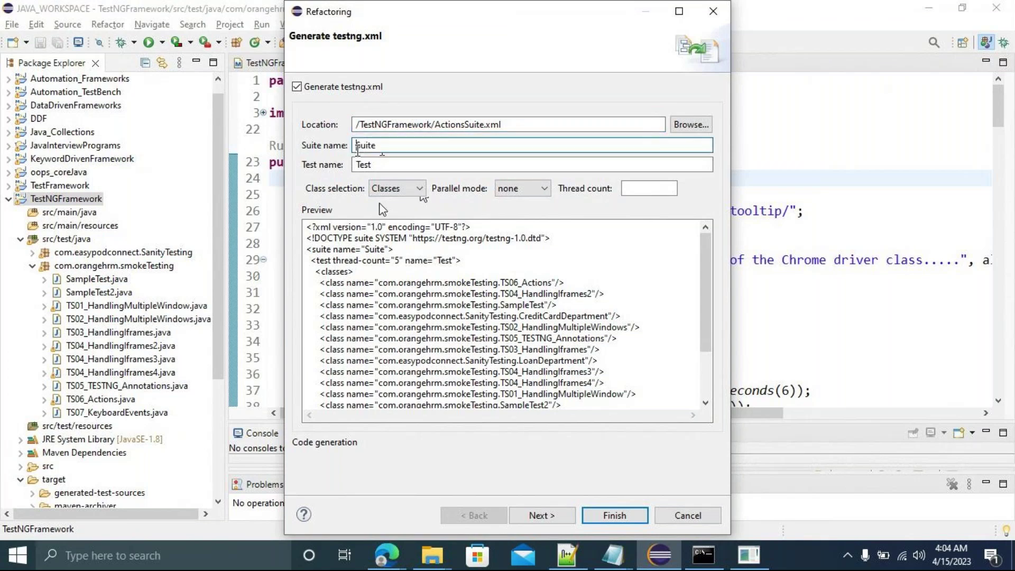
text(Ac)
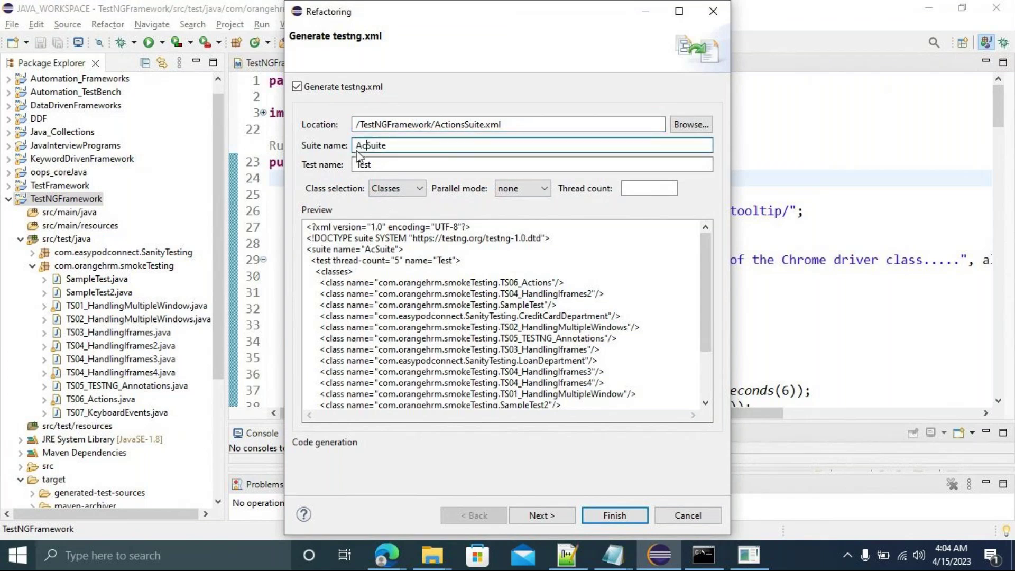
key(BackSpace)
key(BackSpace)
text(Func)
text(tional)
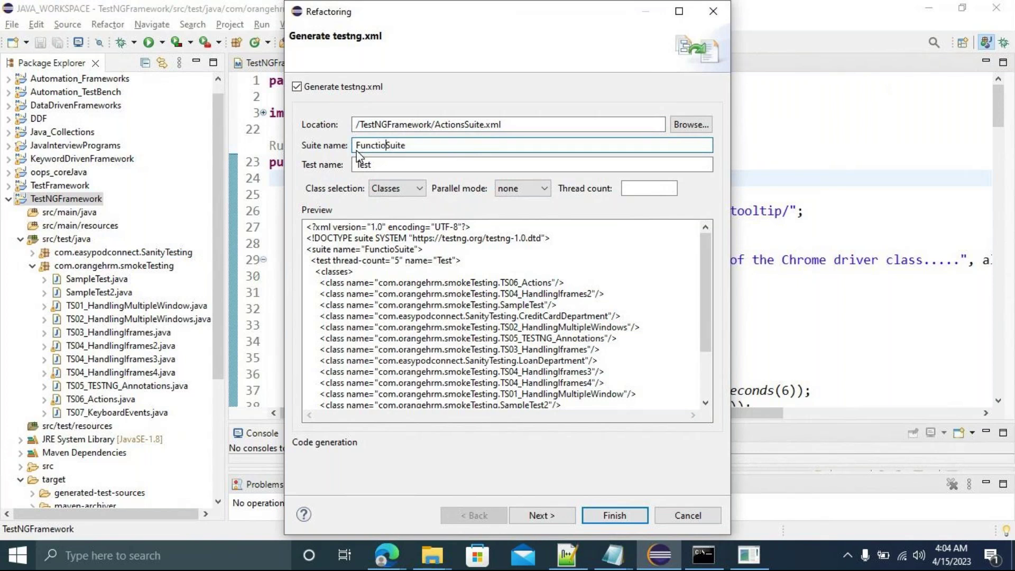
click(375, 164)
key(BackSpace)
key(BackSpace)
key(BackSpace)
key(BackSpace)
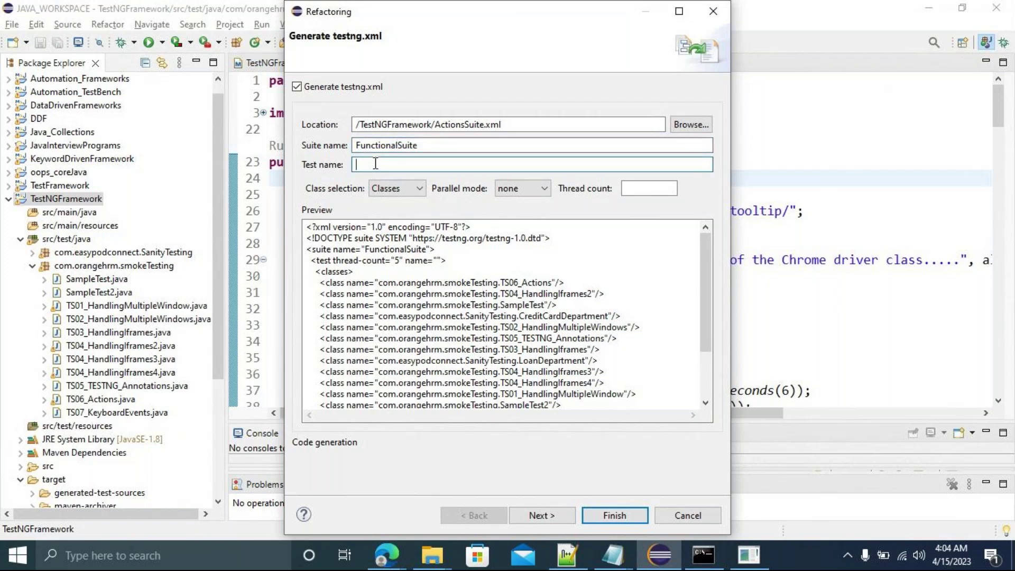
text(KeyBoard)
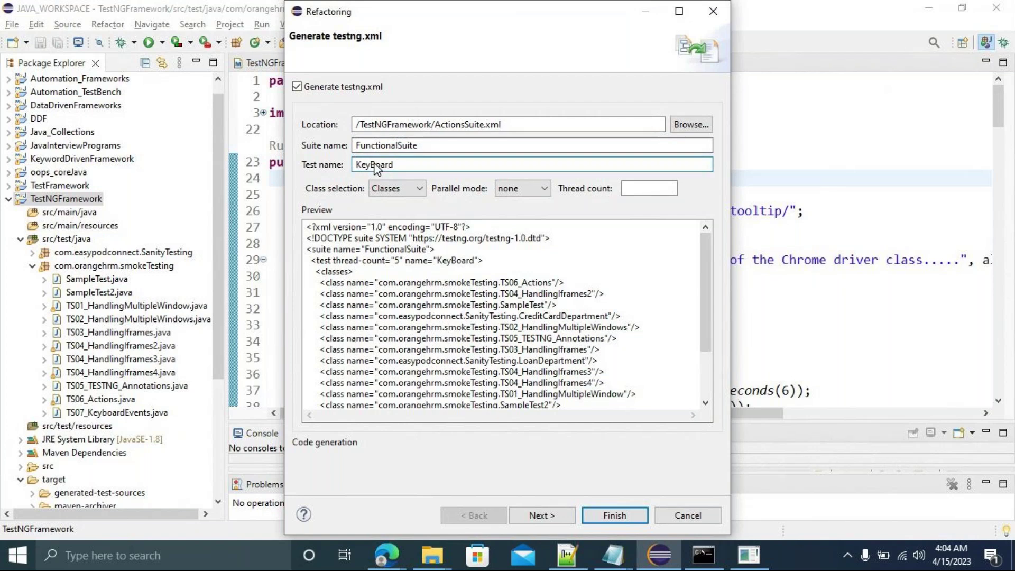
text(Events)
click(538, 522)
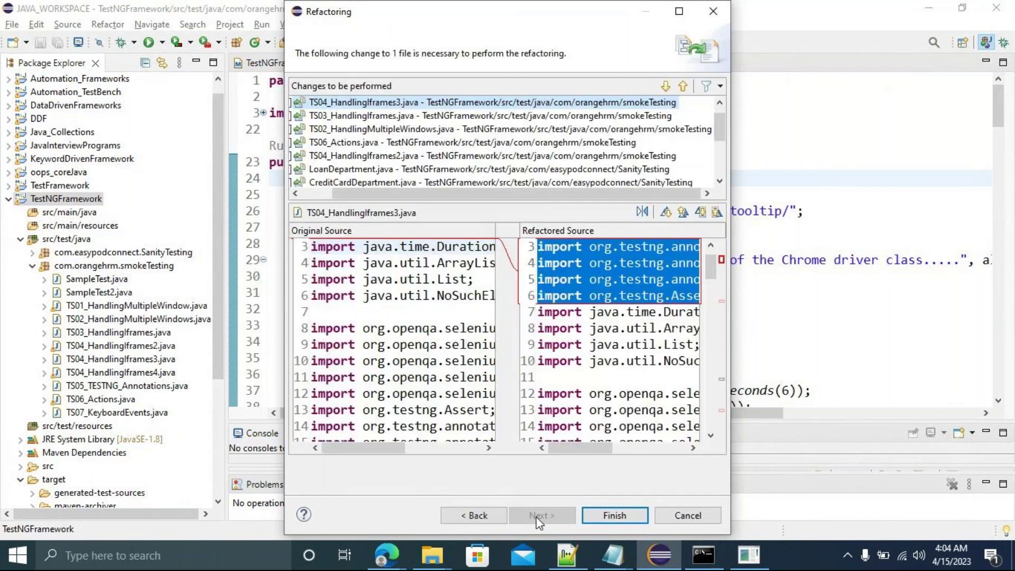
click(615, 517)
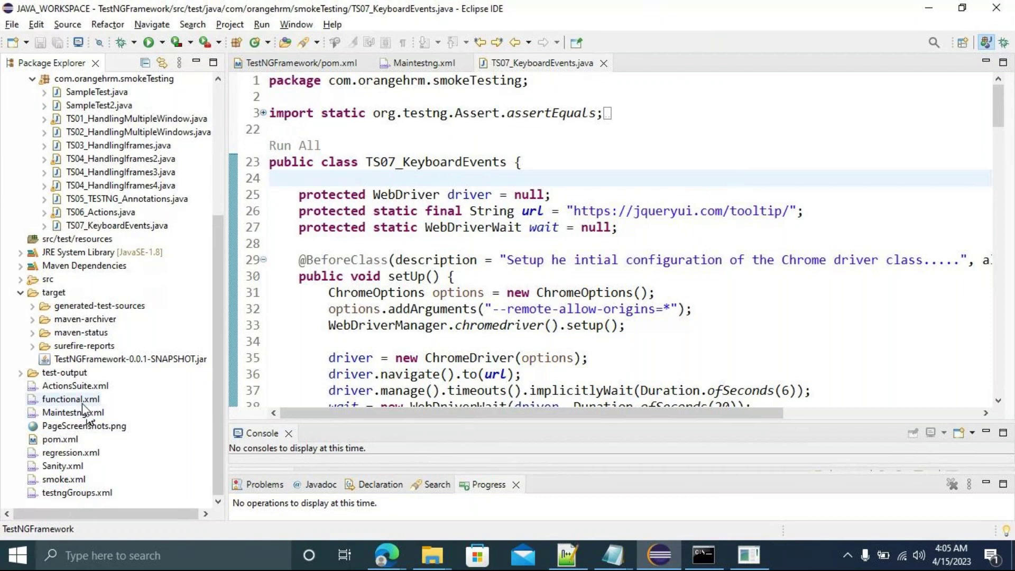
Open ActionsSuite.xml and delete every class entry except TS07_KeyboardEvents.
click(68, 387)
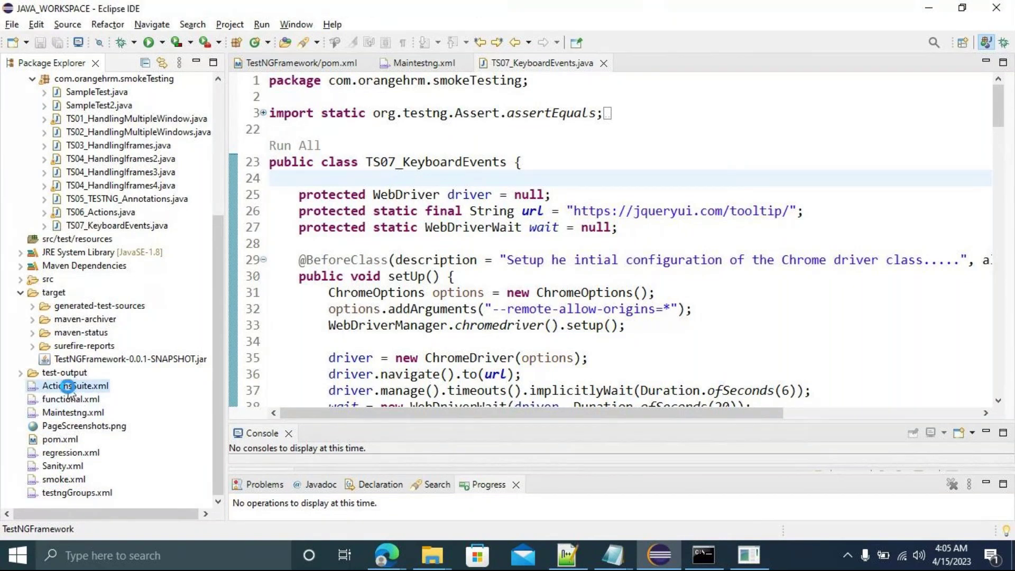
double_click(68, 387)
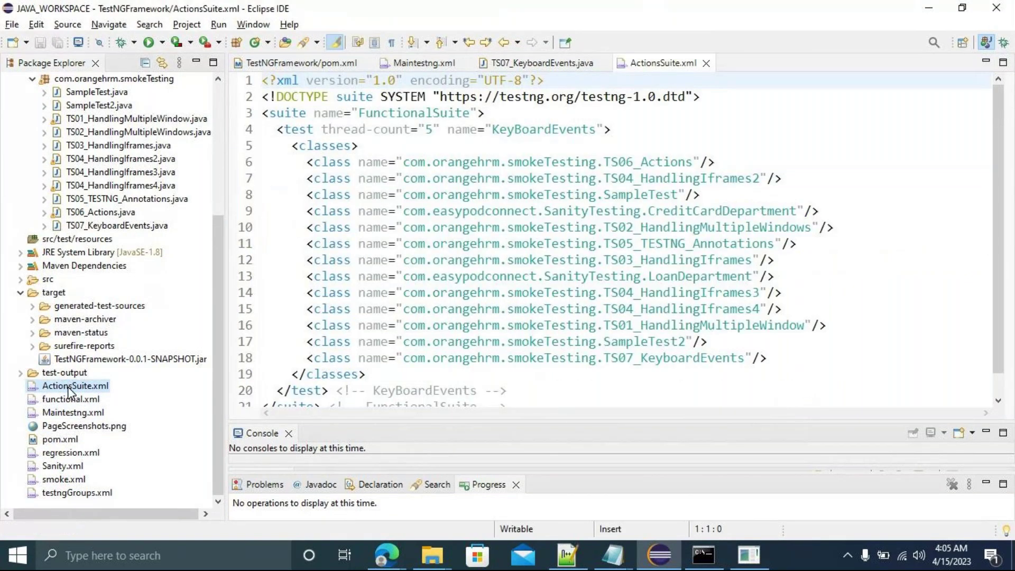
drag(725, 337, 303, 168)
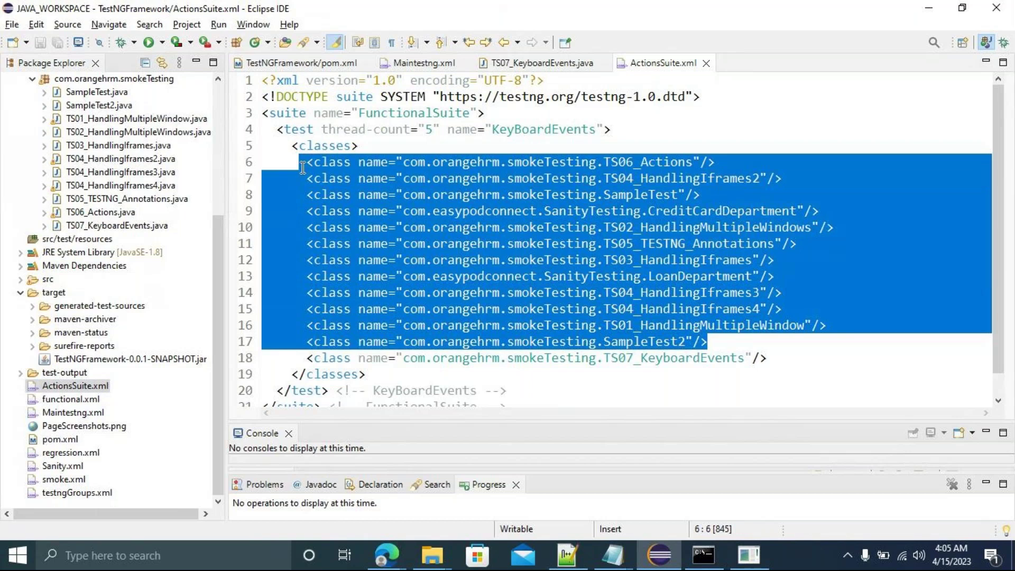
key(Delete)
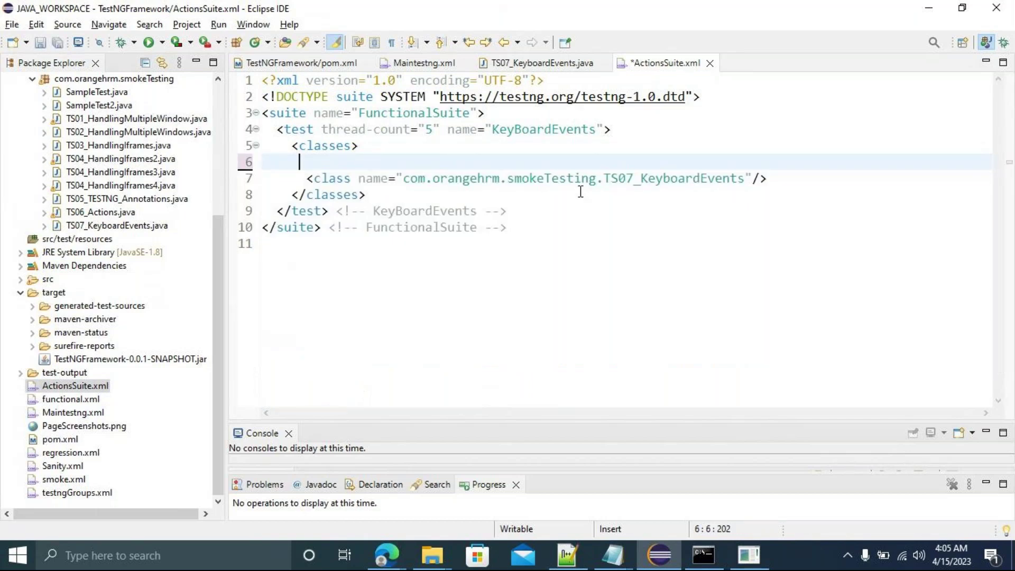
Remove the empty line 6 above the class entry and save ActionsSuite.xml.
drag(596, 178, 315, 179)
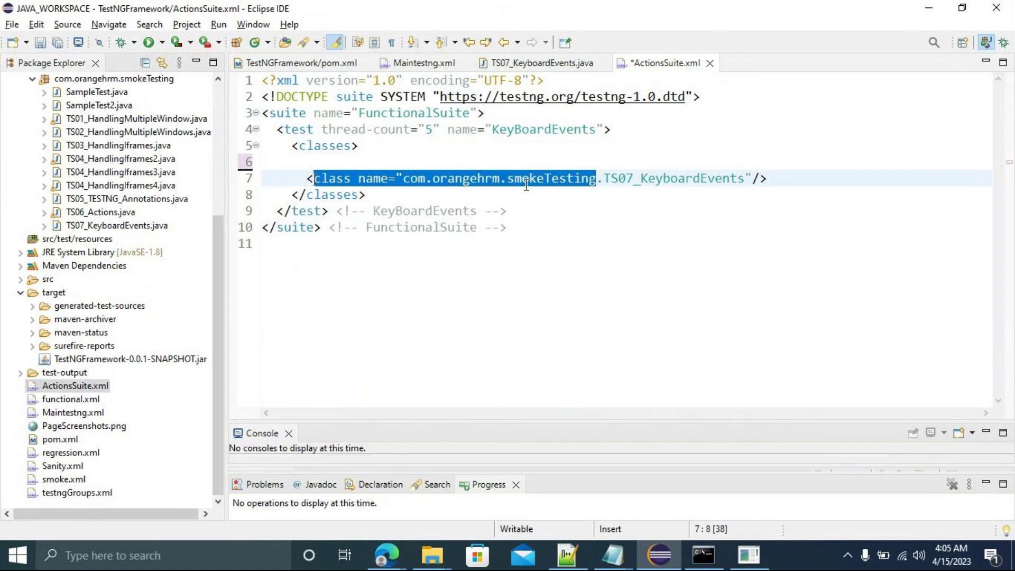
drag(603, 178, 744, 178)
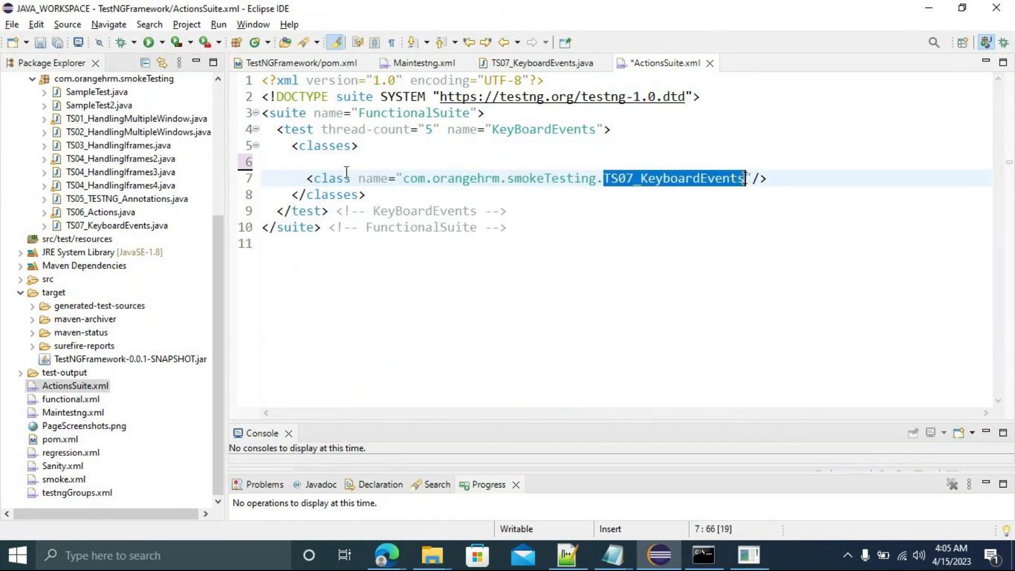
click(331, 161)
click(316, 178)
key(BackSpace)
key(BackSpace)
key(BackSpace)
key(BackSpace)
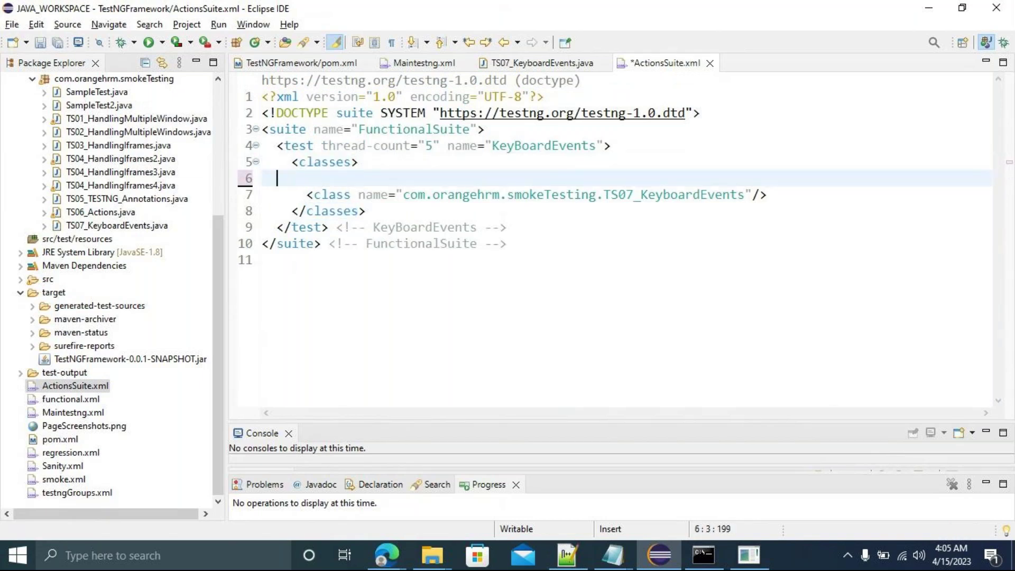
key(ctrl+s)
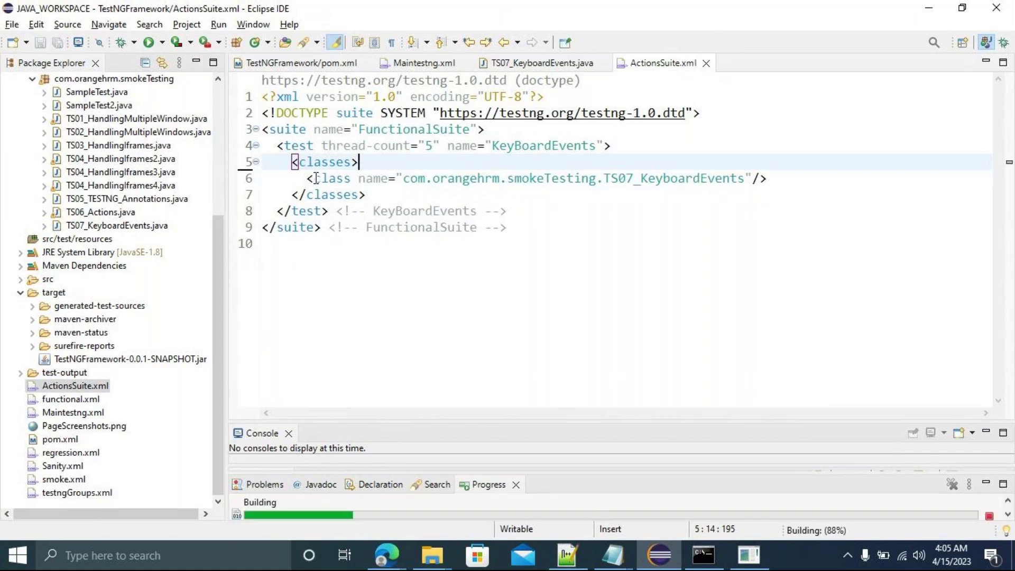
right_click(82, 391)
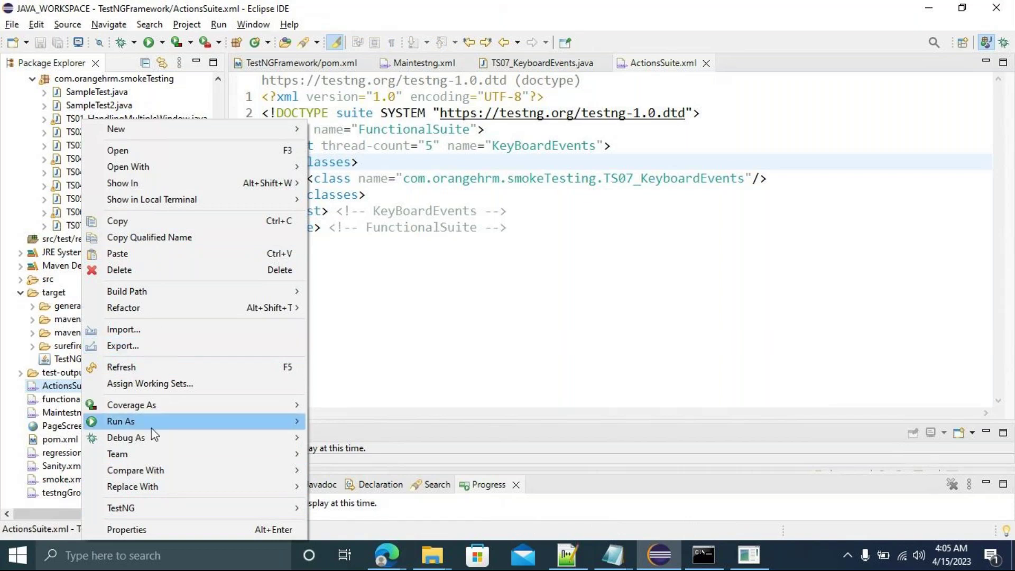
mouse_move(140, 452)
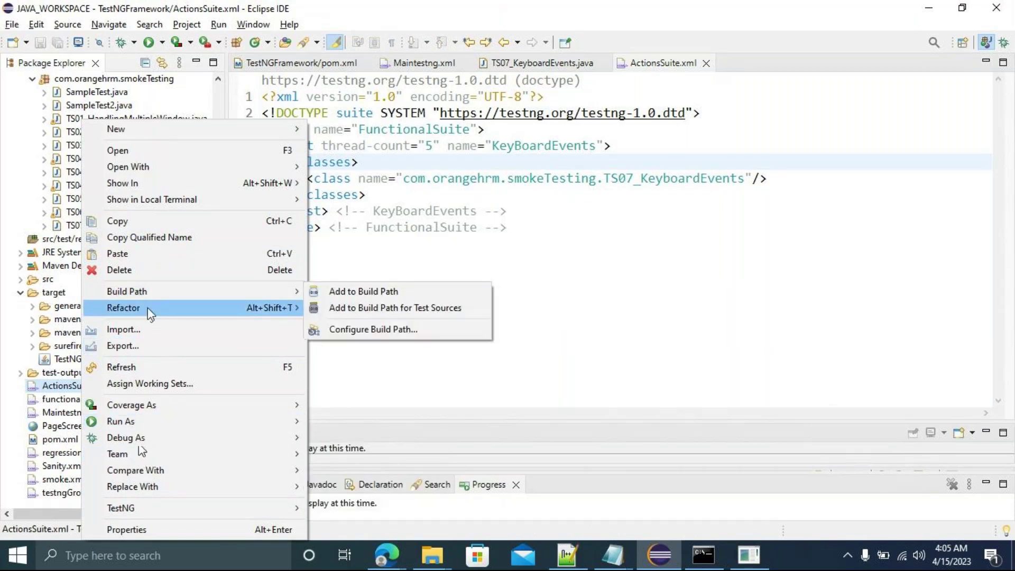
mouse_move(147, 308)
click(332, 309)
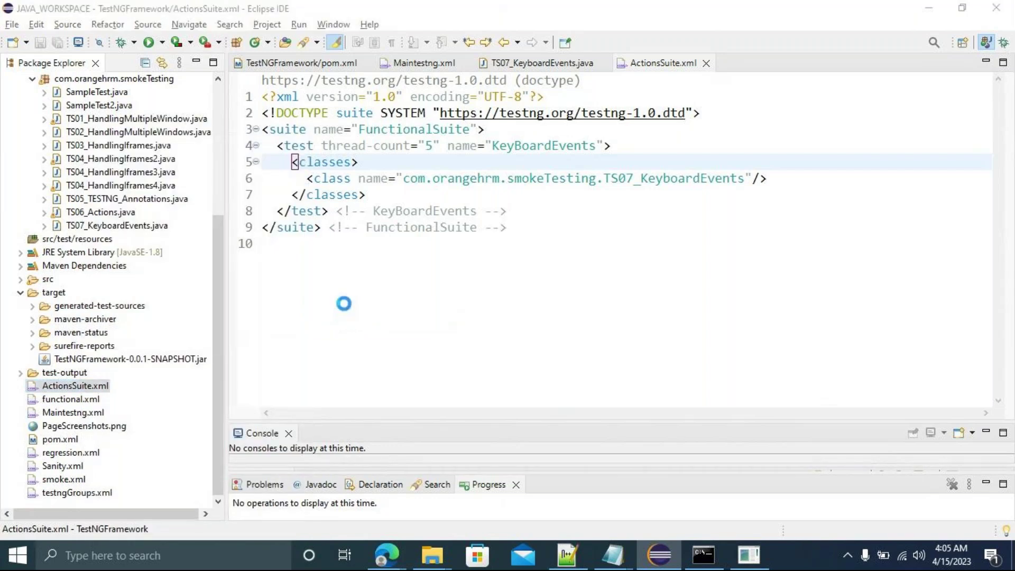
key(ctrl+a)
key(ctrl+c)
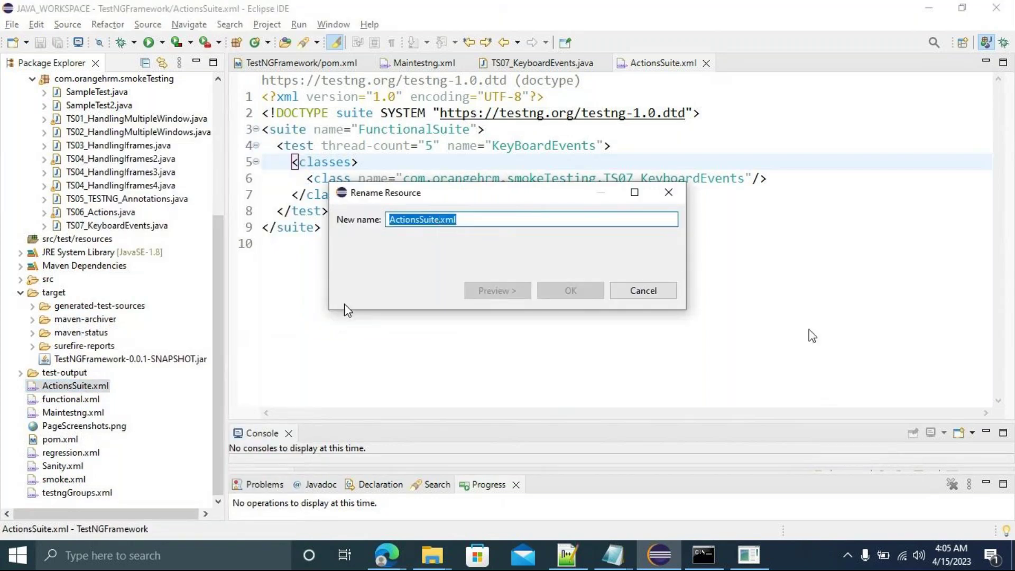
click(641, 293)
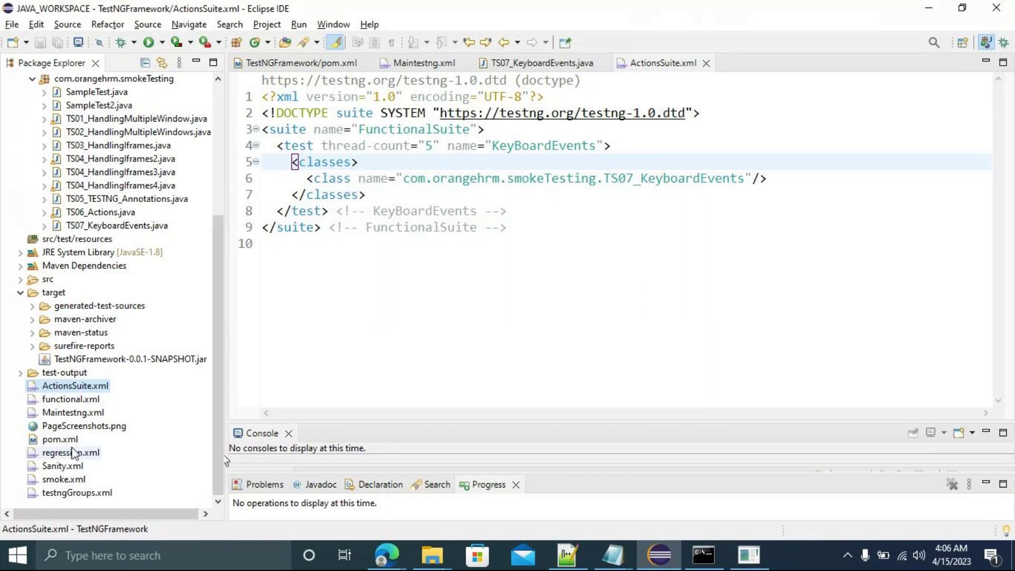
click(56, 441)
Replace Maintestng.xml with ActionsSuite.xml in pom.xml's suiteXmlFile tag and save it.
double_click(56, 445)
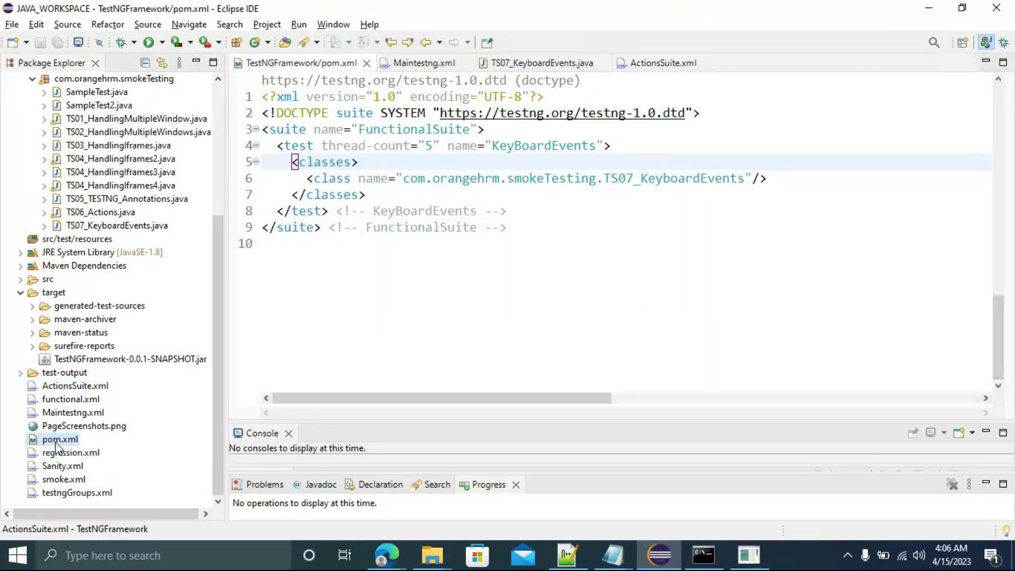
drag(366, 255, 473, 253)
key(ctrl+v)
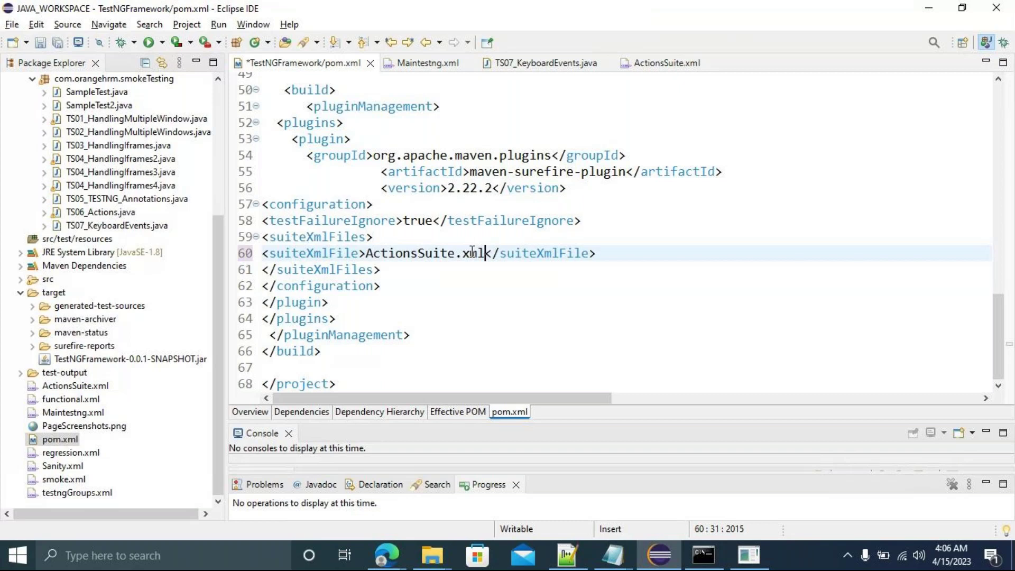
key(ctrl+s)
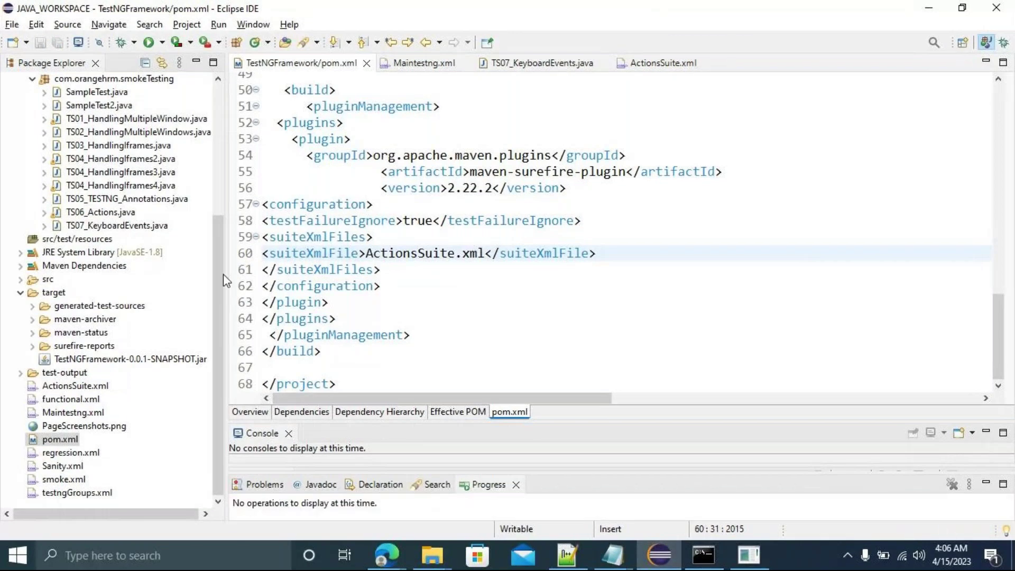
drag(221, 276, 213, 147)
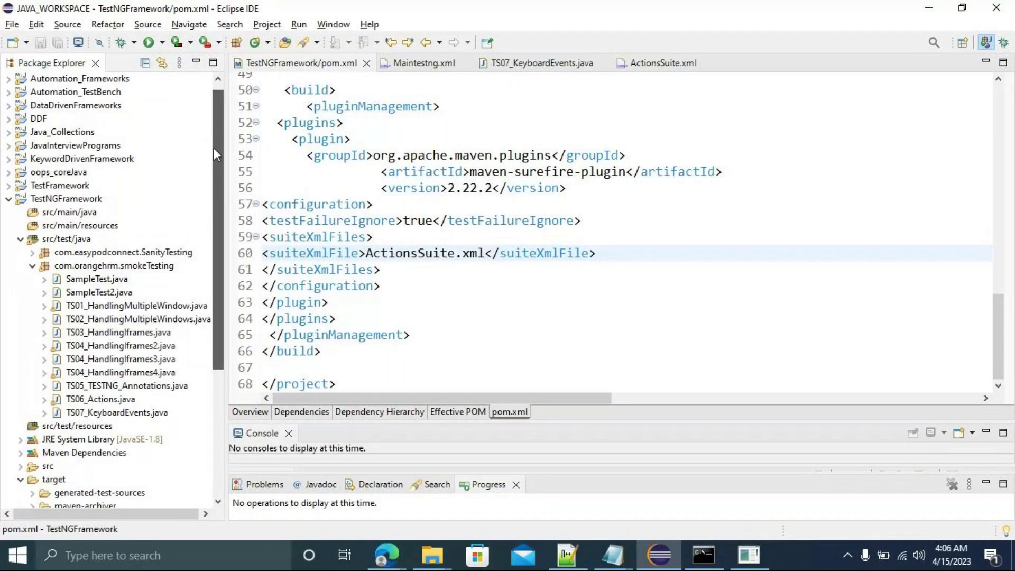
click(85, 200)
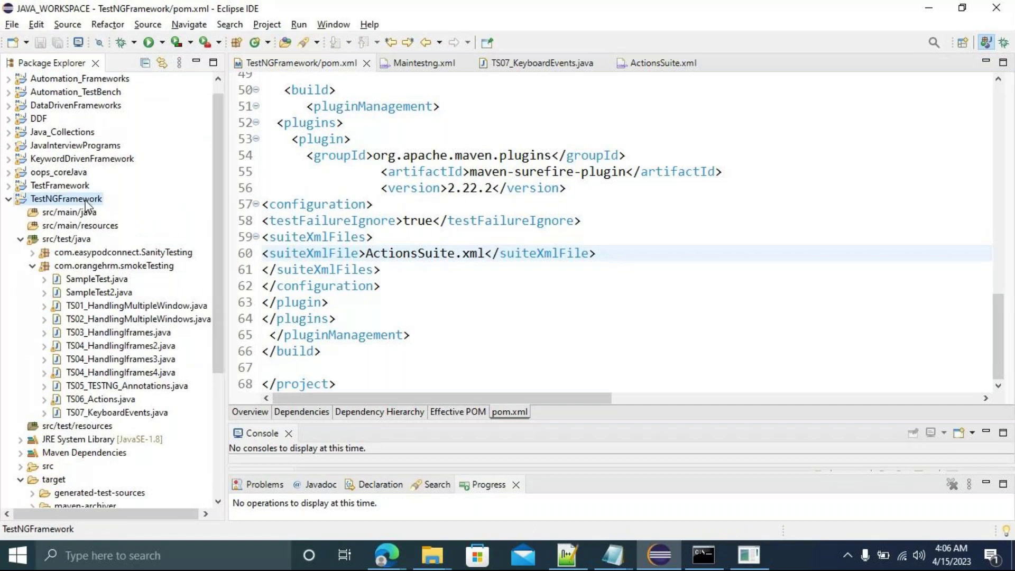
Run the TestNGFramework project as a Maven test and watch it finish: 5 tests run, BUILD SUCCESS.
right_click(85, 200)
mouse_move(183, 393)
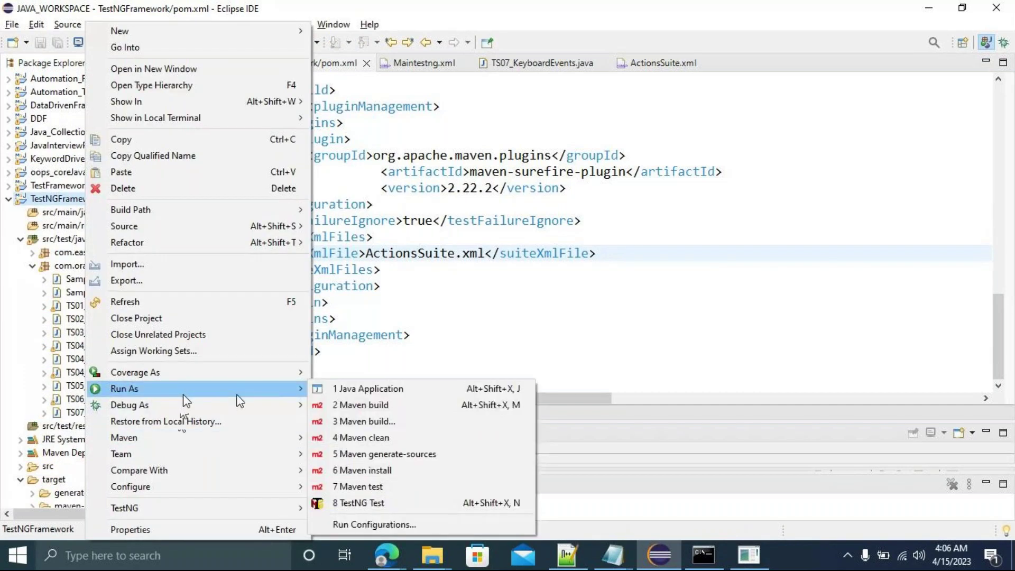
click(382, 487)
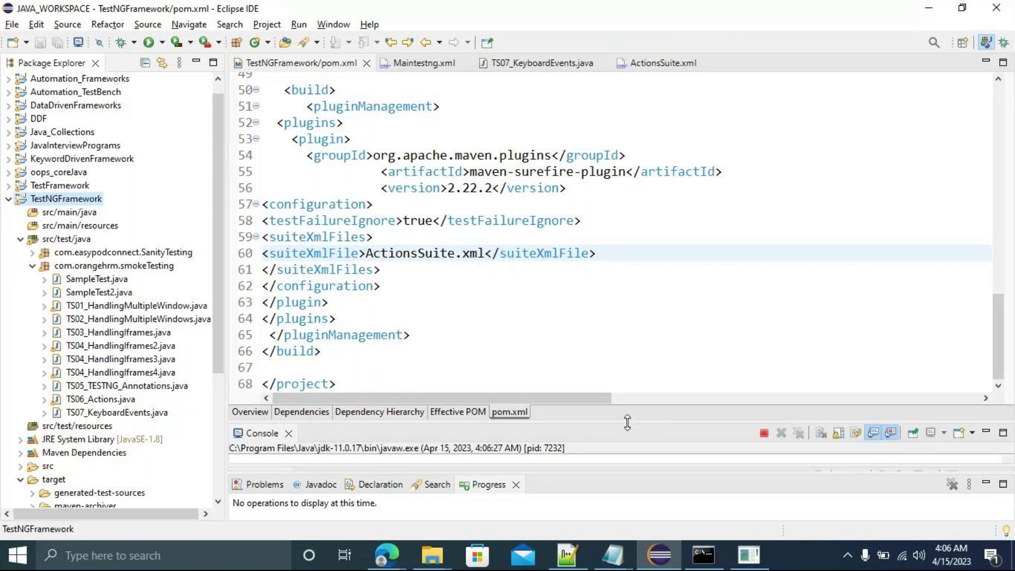
drag(601, 422, 580, 186)
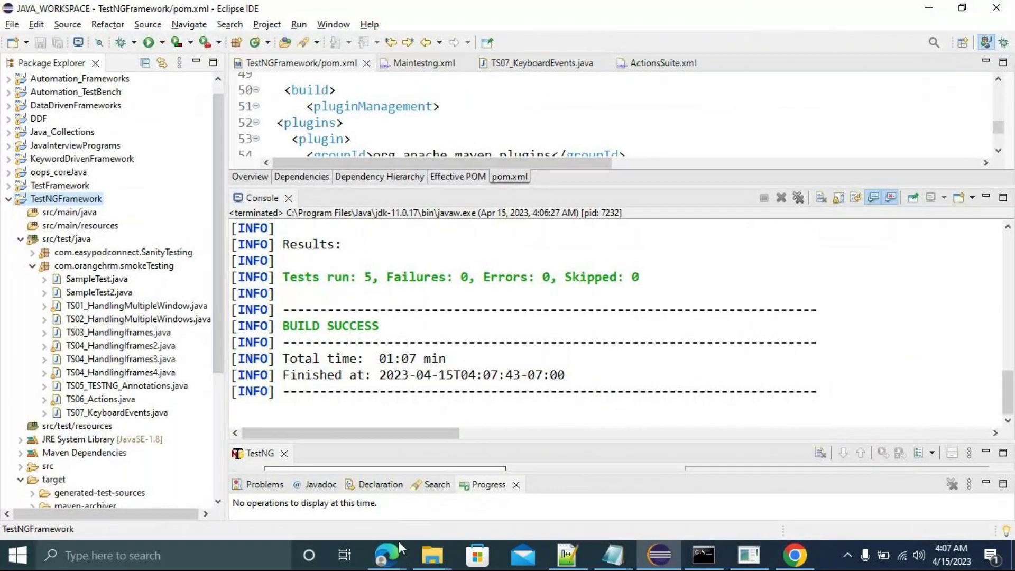
click(387, 556)
Create a new Freestyle project item named TESTNG from the Jenkins dashboard.
mouse_move(388, 559)
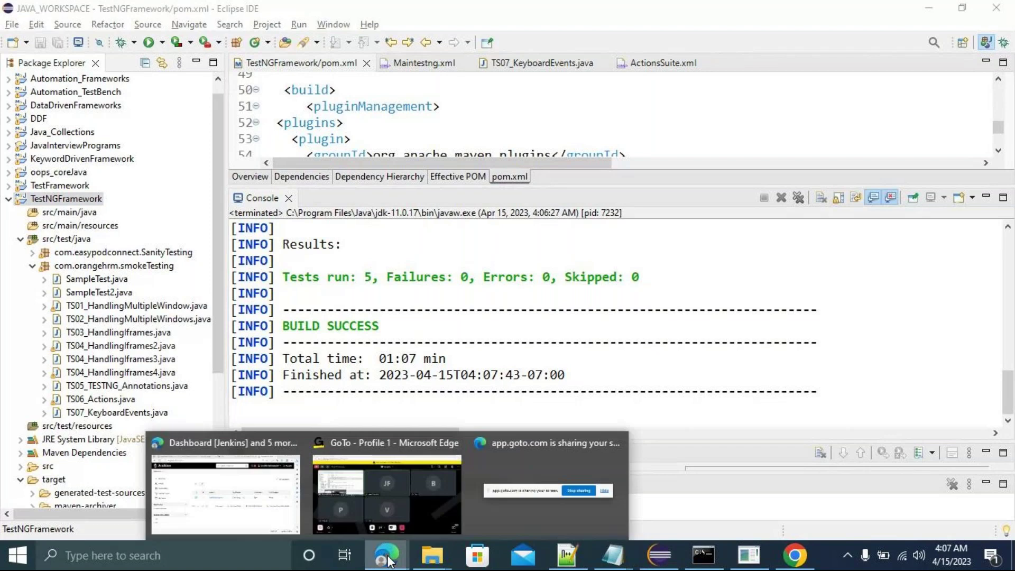
click(252, 498)
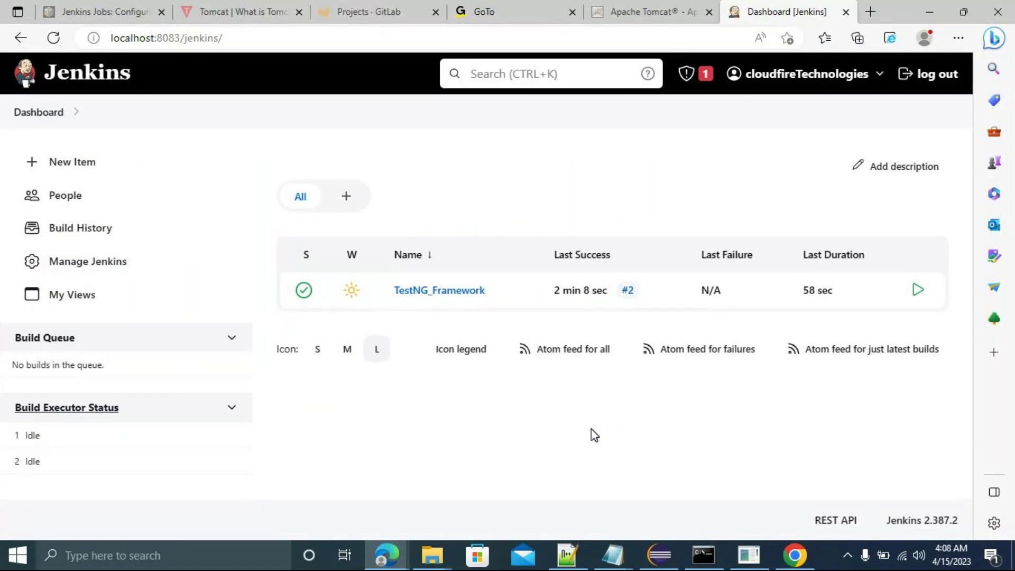
click(79, 164)
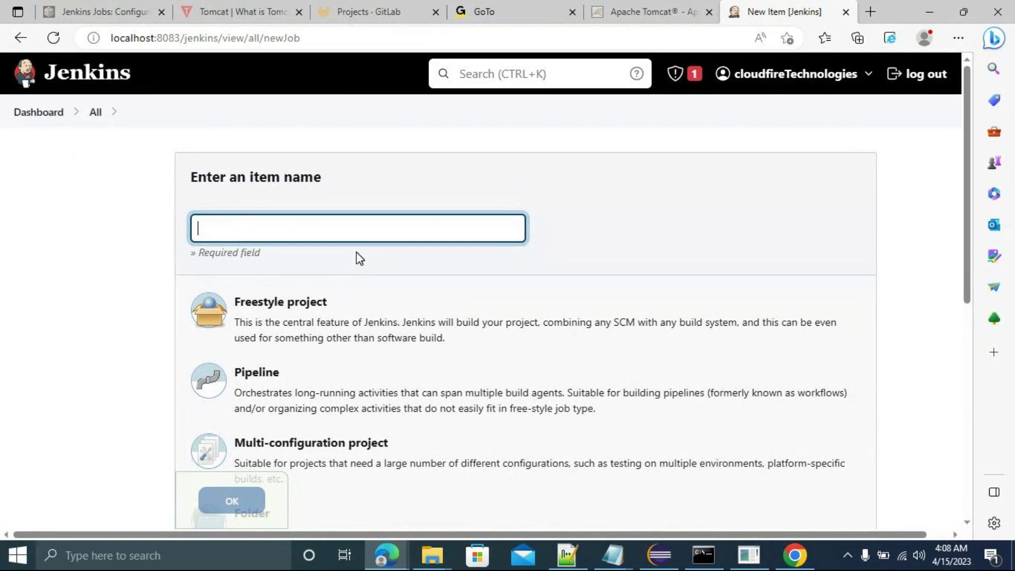
click(310, 319)
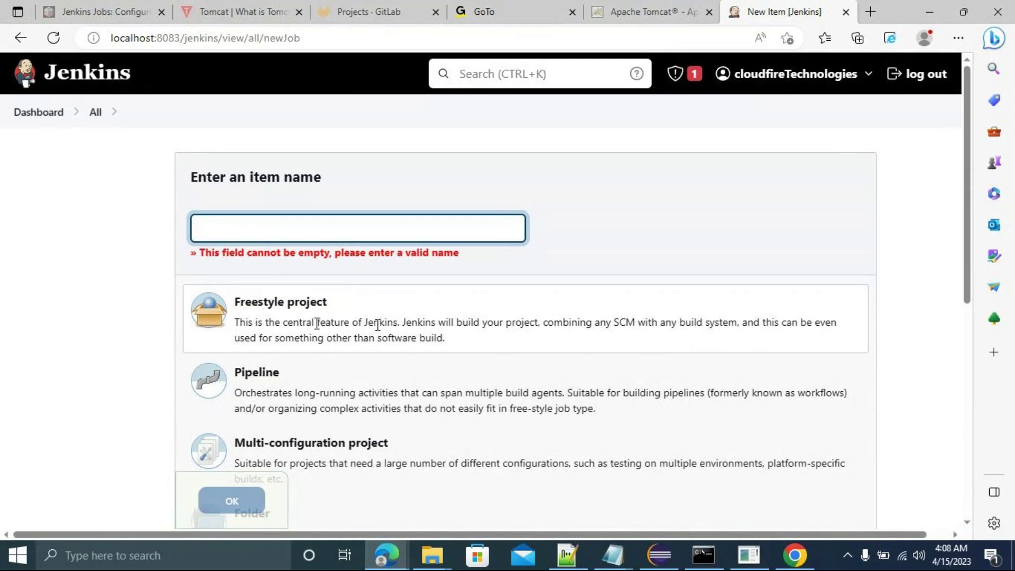
click(233, 219)
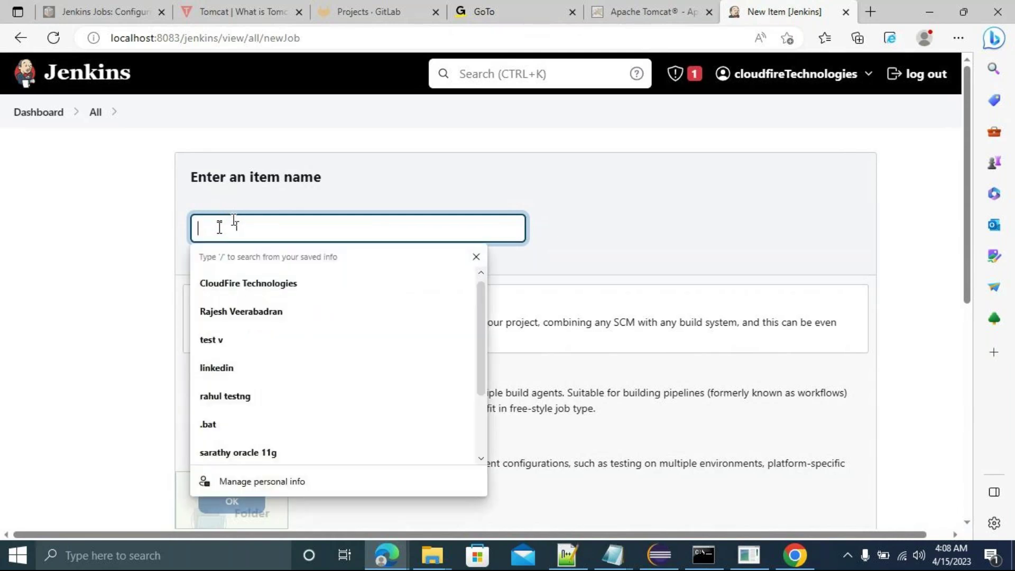
click(625, 208)
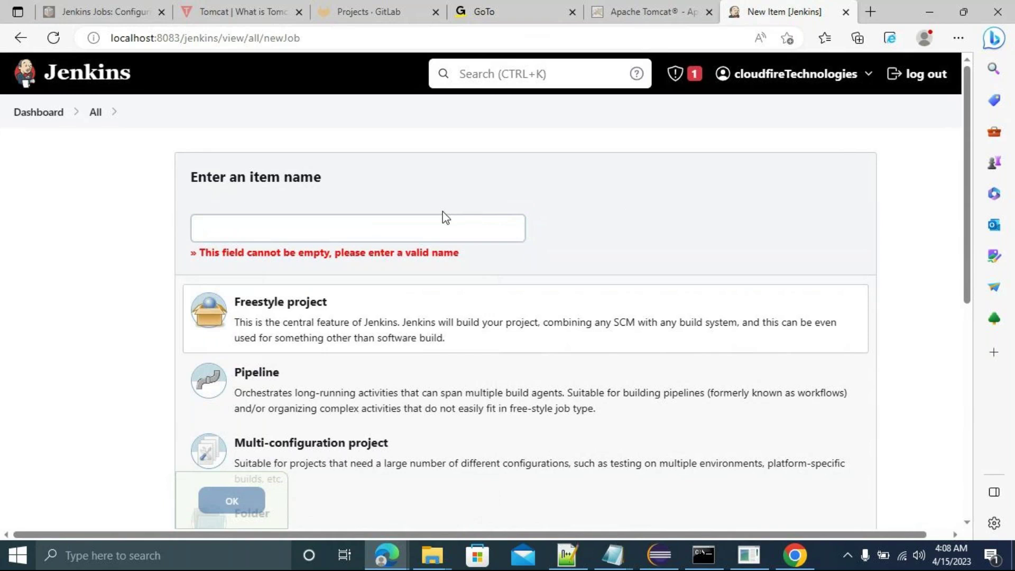
click(356, 230)
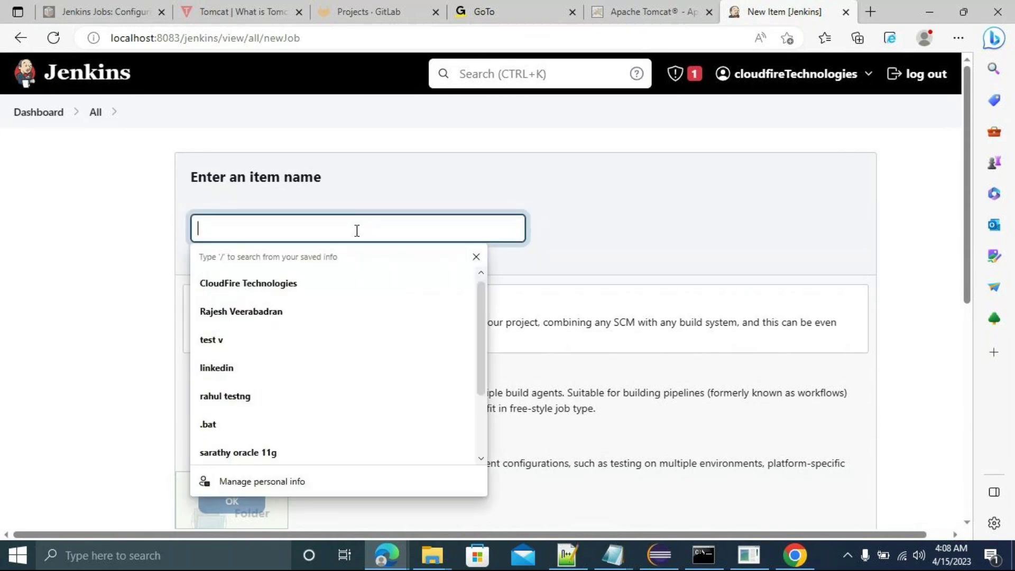
text(TESTNG)
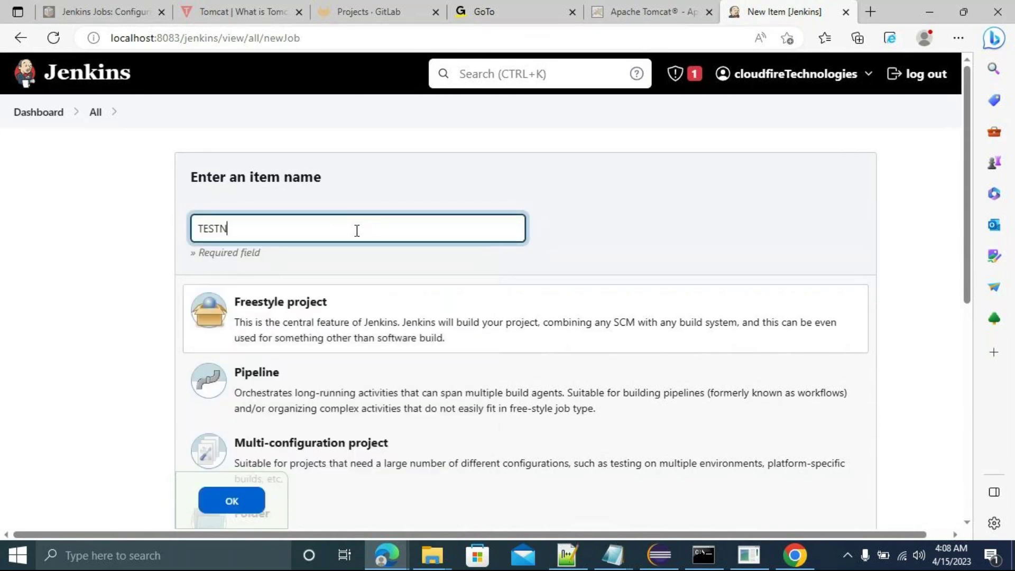
click(228, 501)
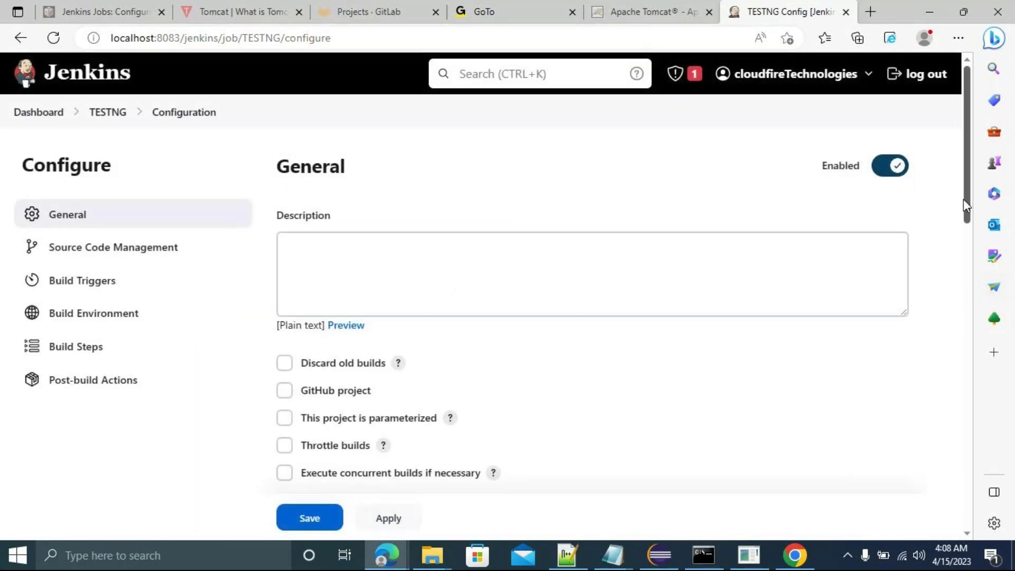
Enable Use custom workspace in the TESTNG job's advanced General options.
scroll(967, 206, down, 2)
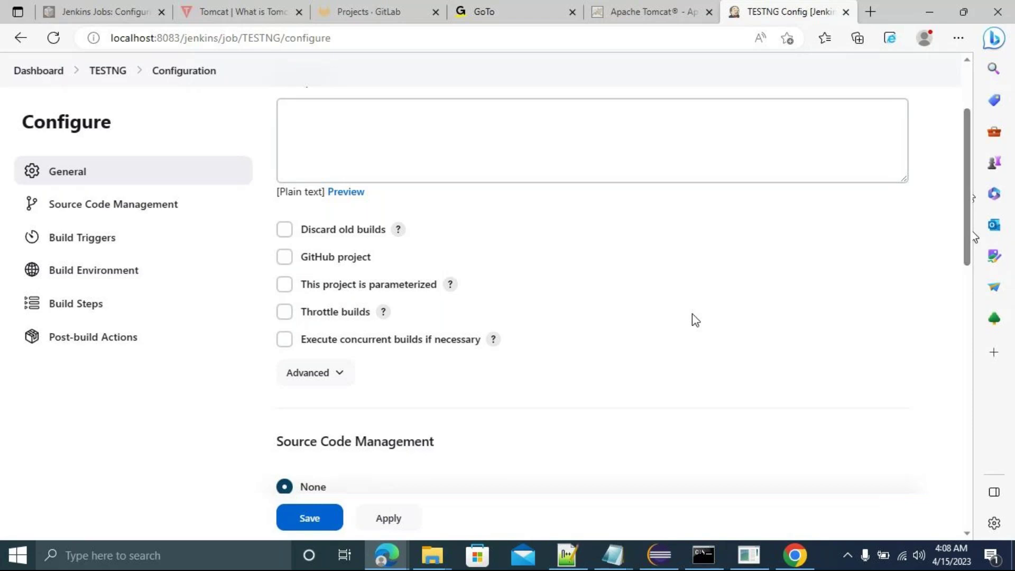
click(341, 378)
drag(964, 196, 976, 280)
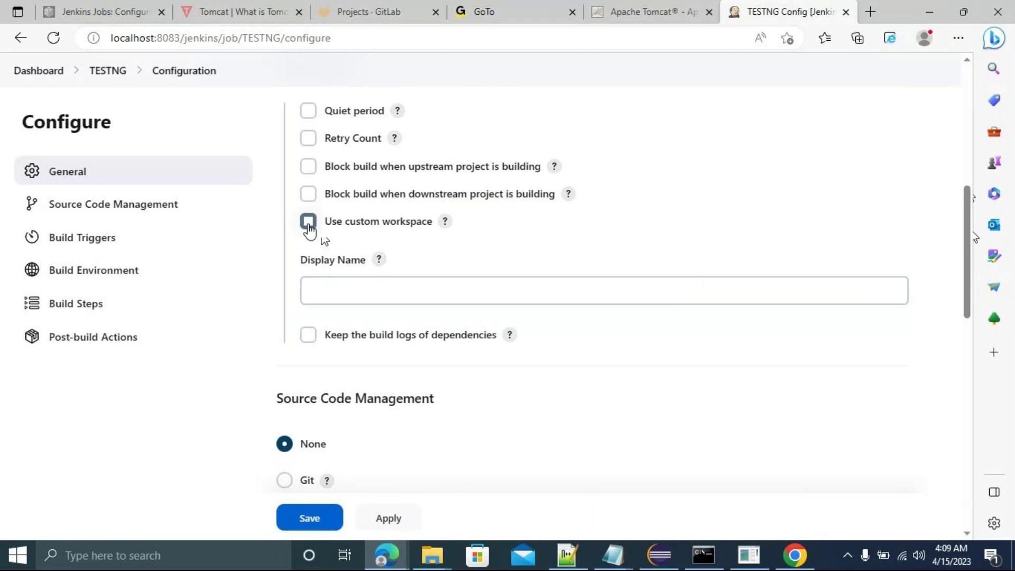
click(309, 224)
click(354, 269)
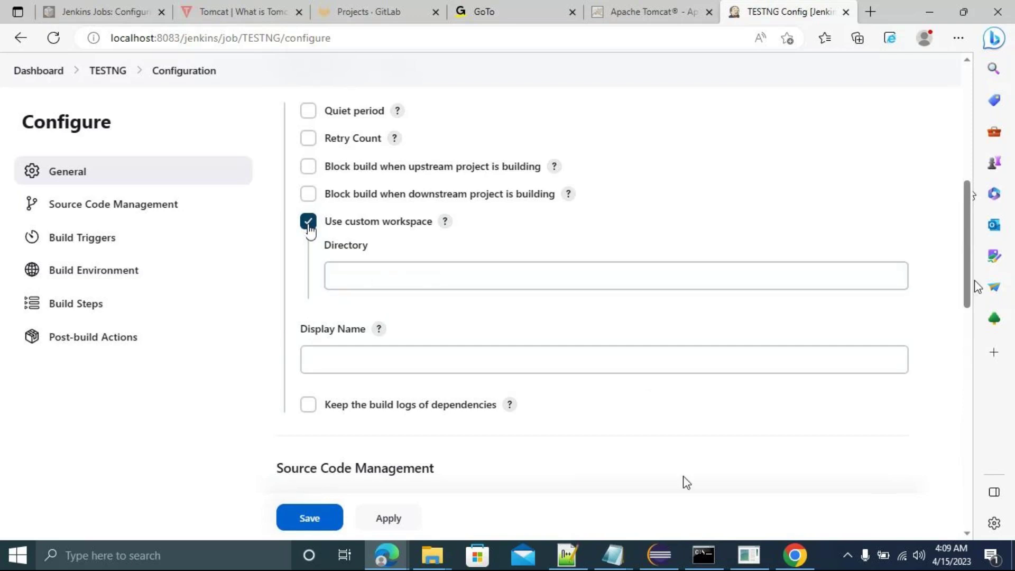
click(656, 564)
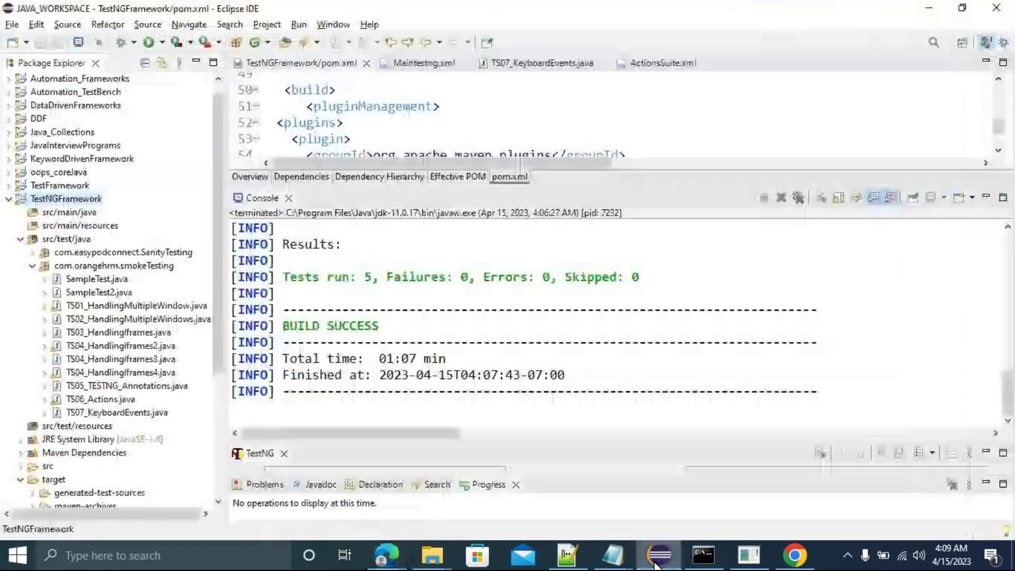
Copy the TestNGFramework project folder path from File Explorer's address bar.
right_click(58, 200)
click(143, 528)
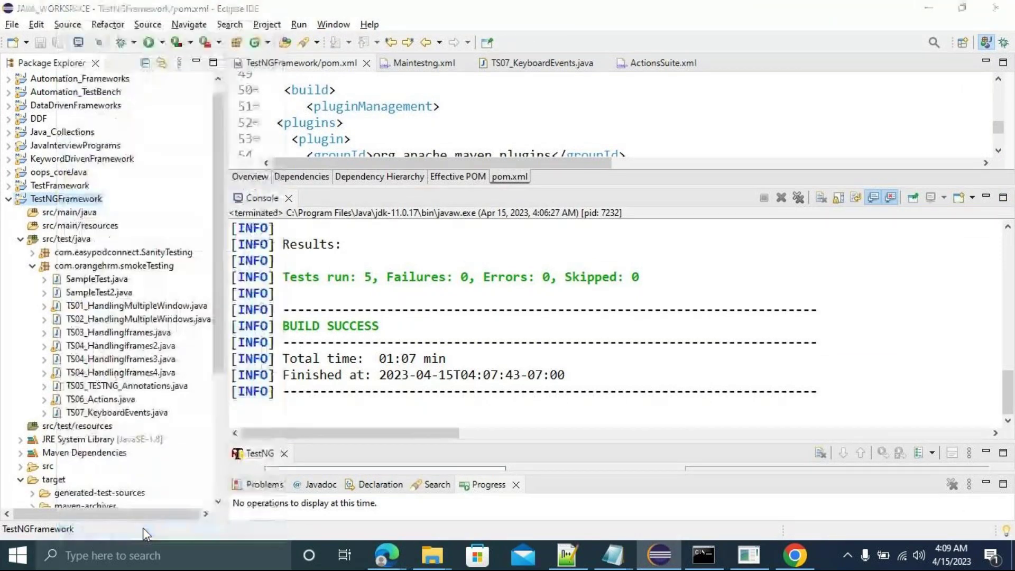
click(690, 94)
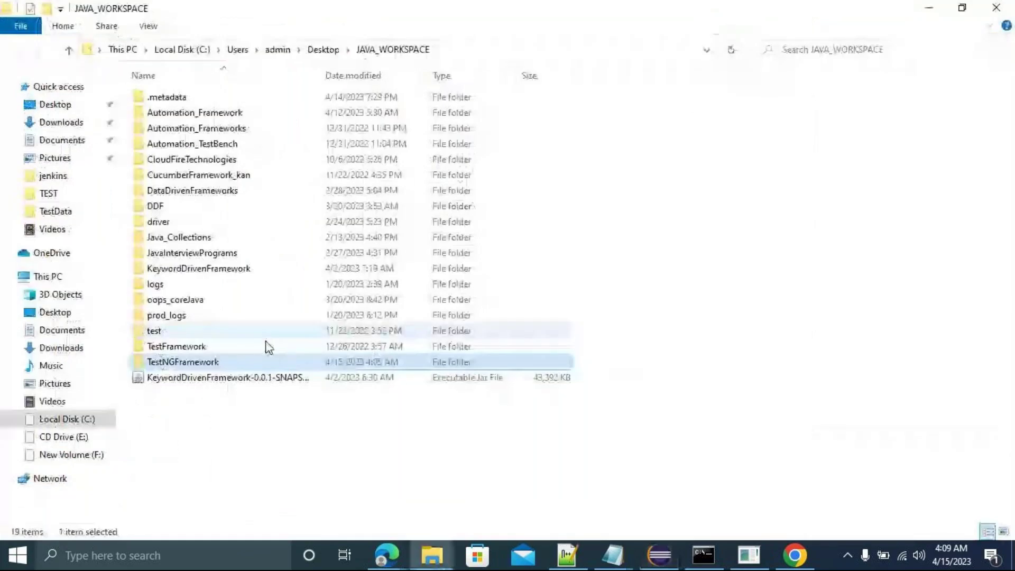
double_click(180, 364)
click(579, 59)
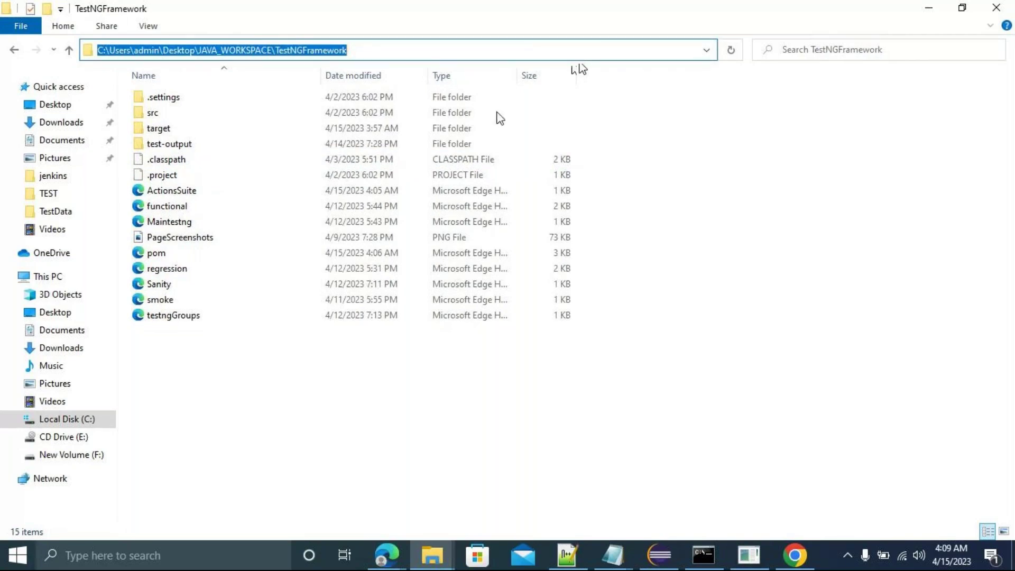
Paste the project folder path into the TESTNG job's custom workspace Directory field.
click(795, 554)
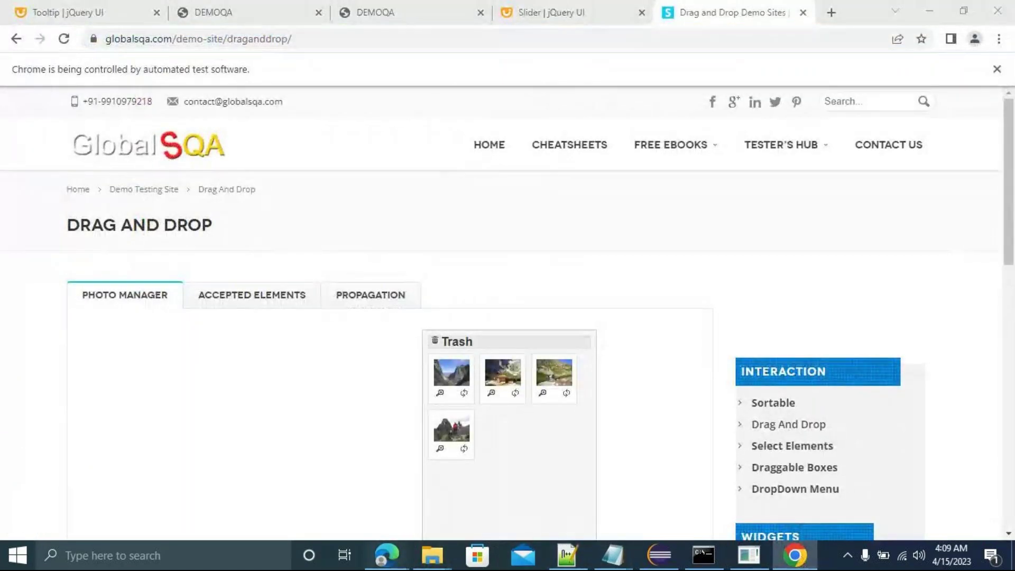
mouse_move(391, 556)
click(247, 497)
click(364, 274)
text(C:\Users\admin\Desktop\JAVA_WORKSPACE\TestNGFramework)
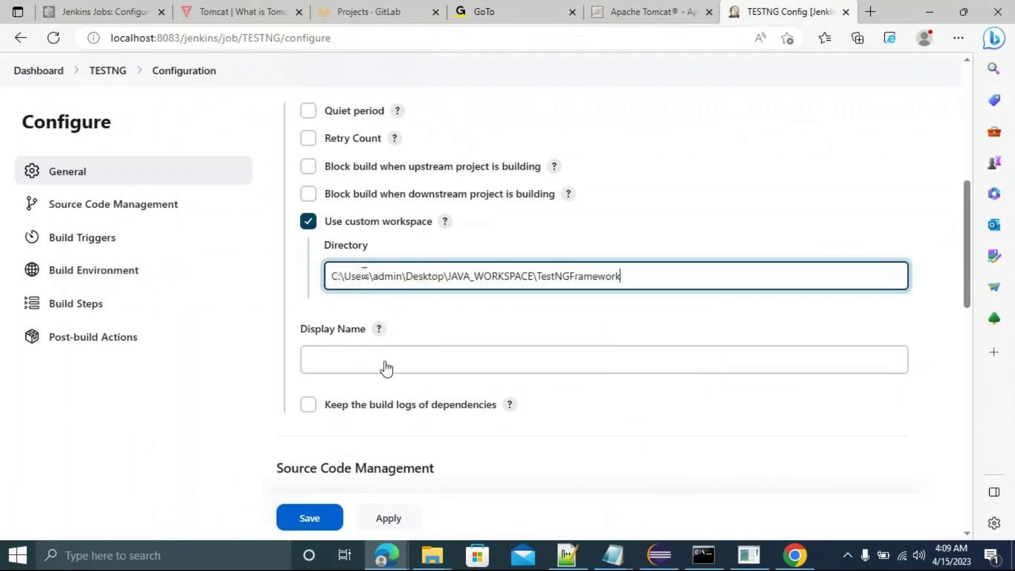
Set the TESTNG job's Display Name to Framework.
click(333, 361)
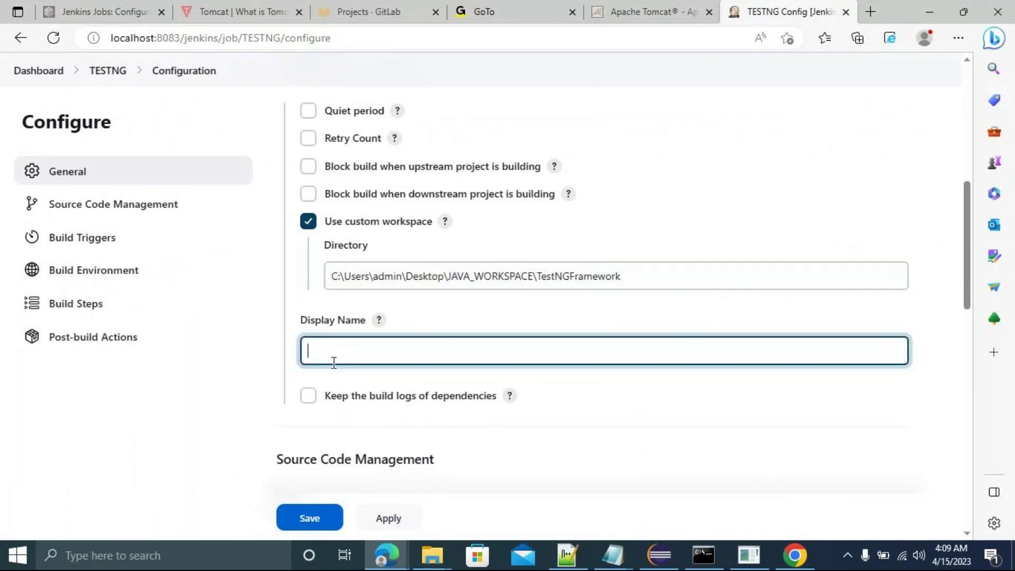
text(Framework)
click(82, 215)
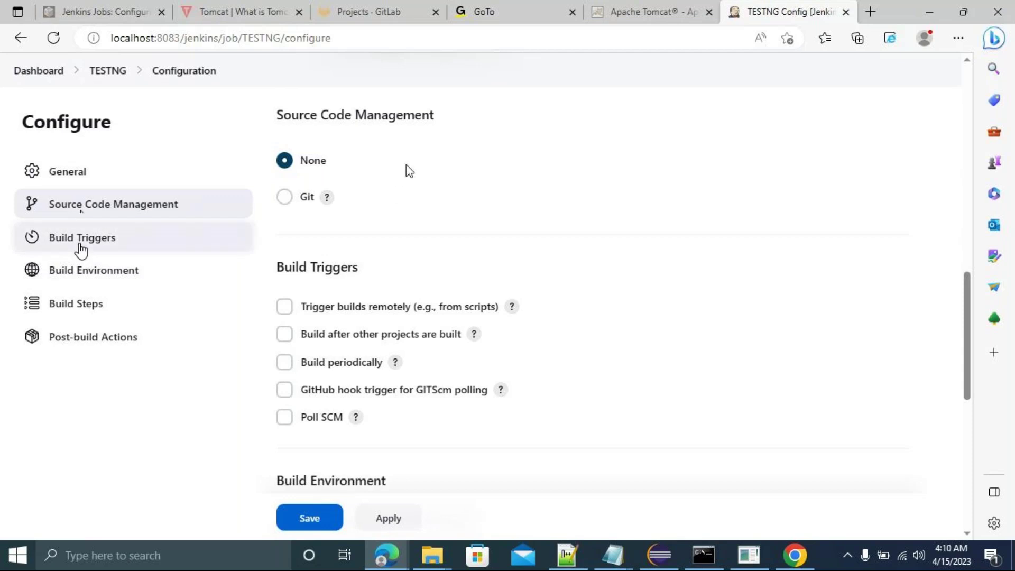
Enable Build periodically for the TESTNG job with the schedule */2 * * * *.
click(81, 246)
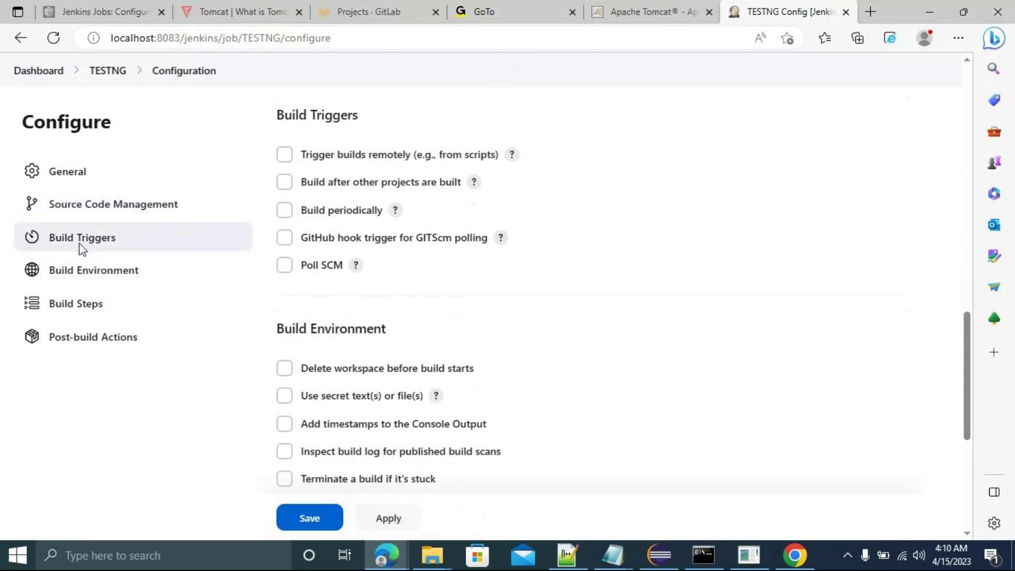
click(284, 211)
click(376, 278)
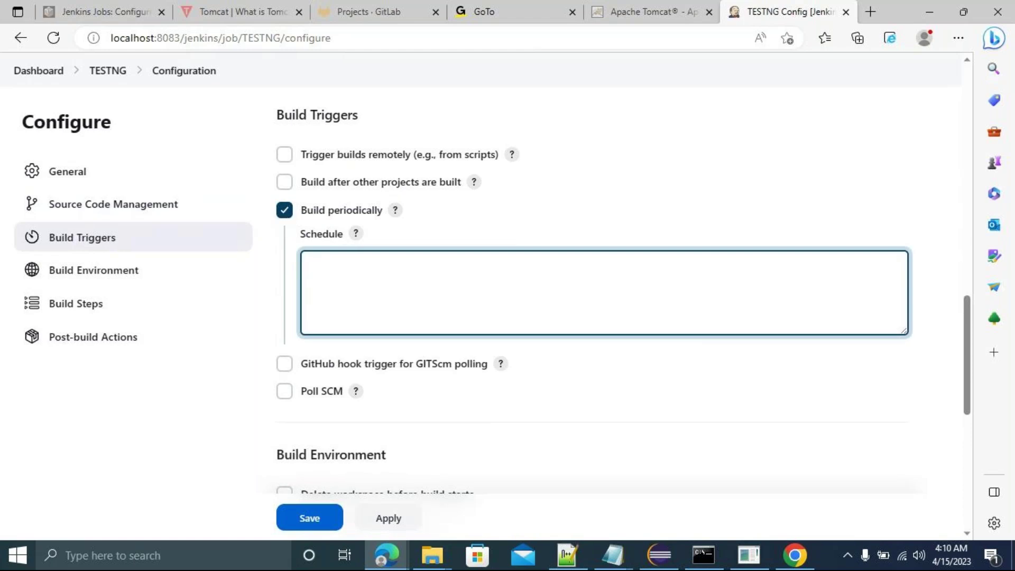
text(*/2 * * *)
key(Return)
key(BackSpace)
text(*)
click(731, 363)
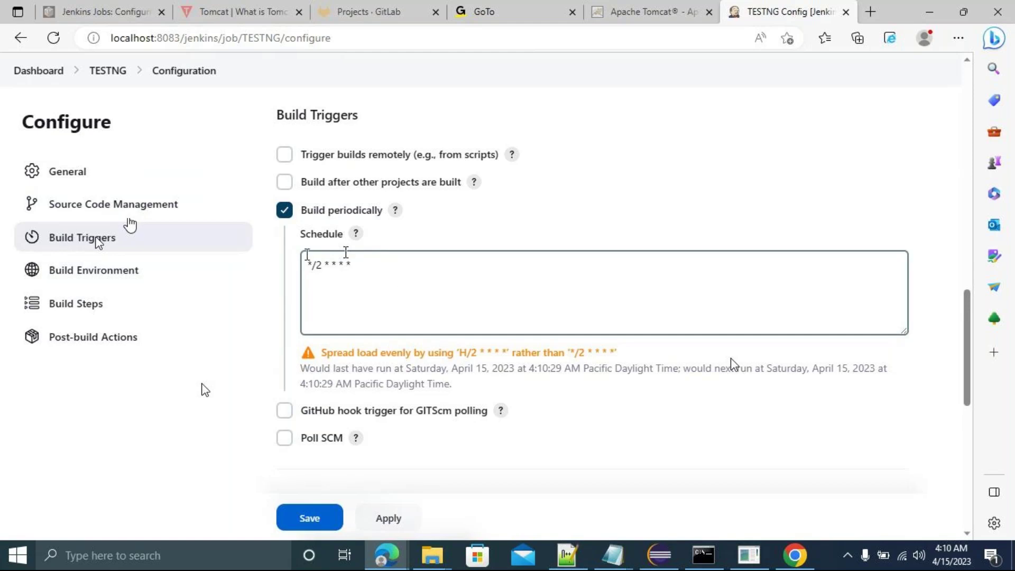
click(94, 280)
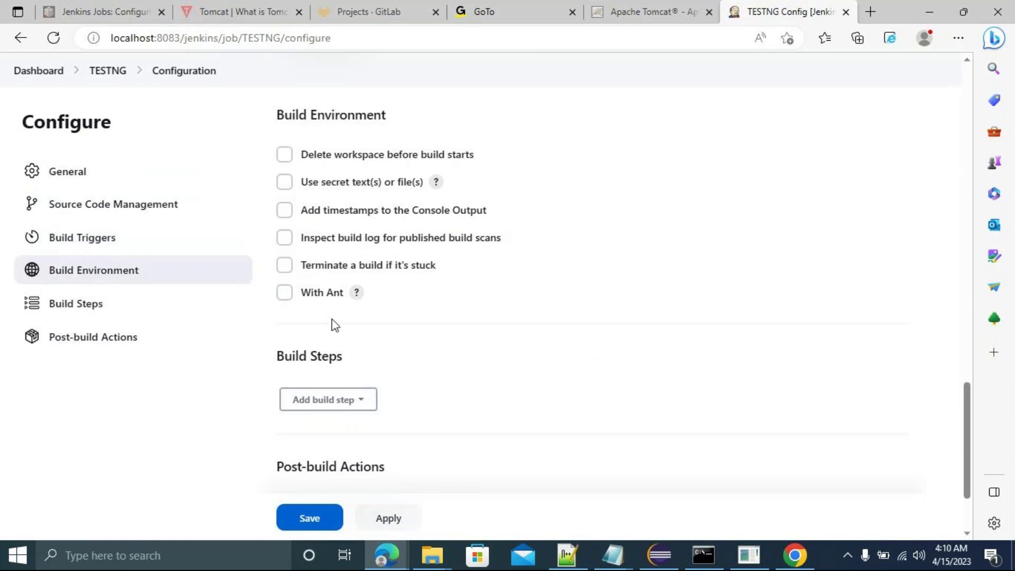
Enable console timestamps and add a top-level Maven targets build step with goals 'clean test package'.
click(284, 212)
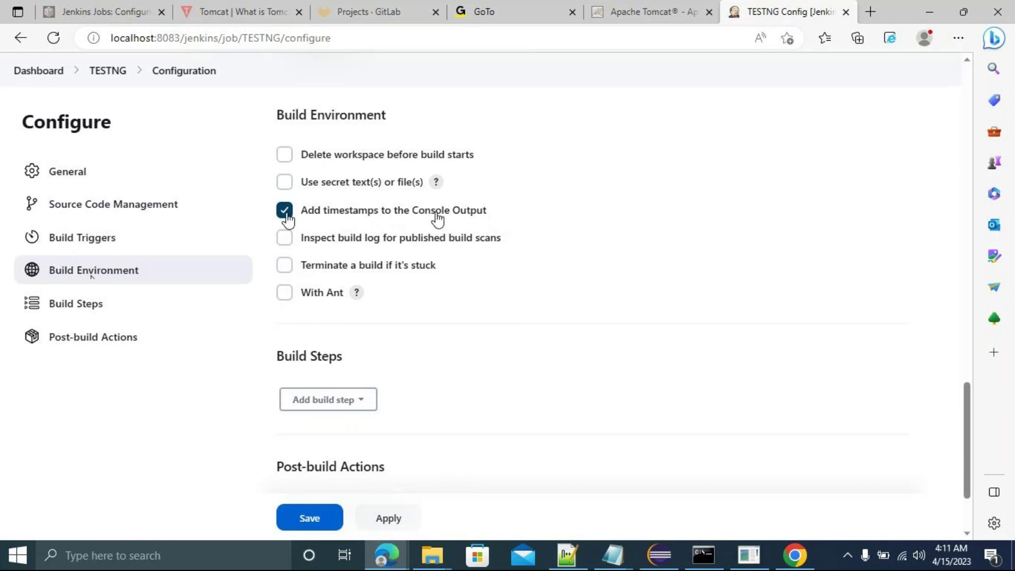
click(93, 311)
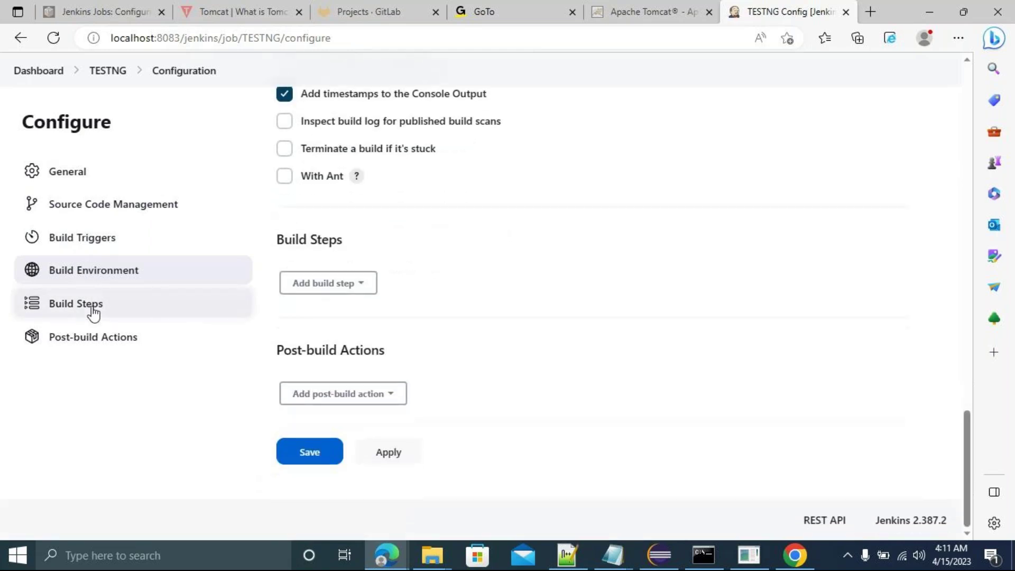
click(363, 289)
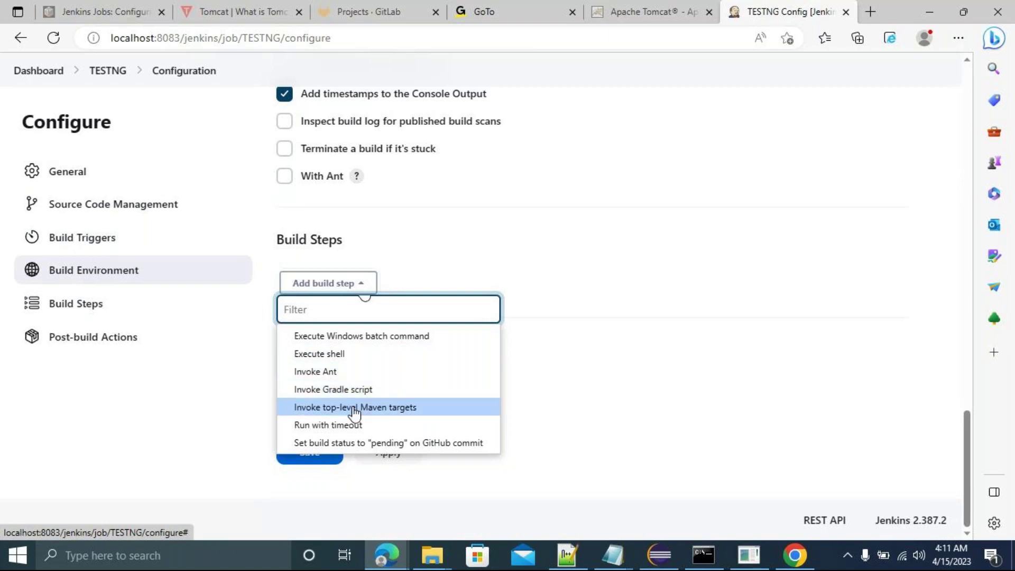
click(354, 412)
click(345, 357)
text(clean )
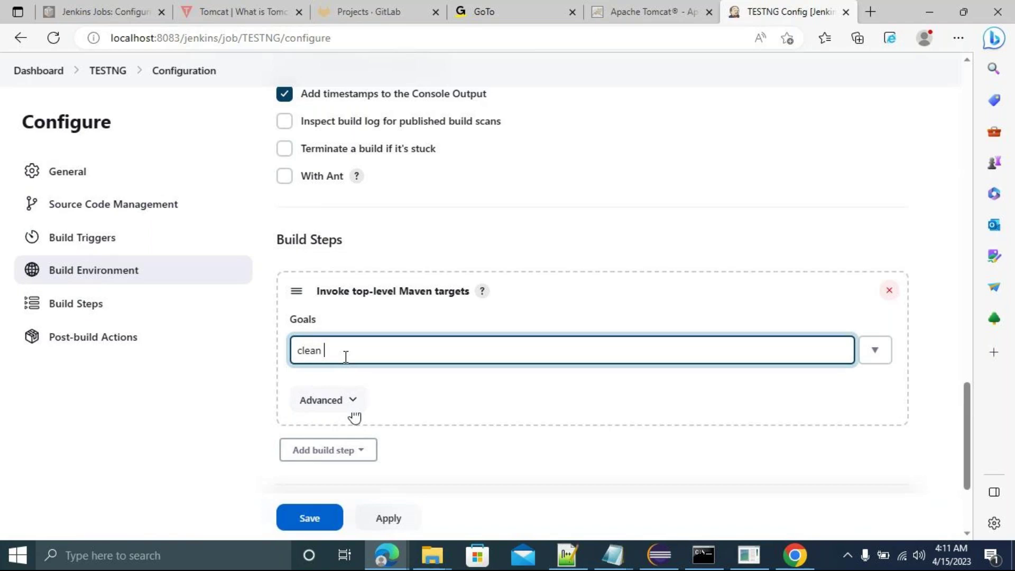
text(test package)
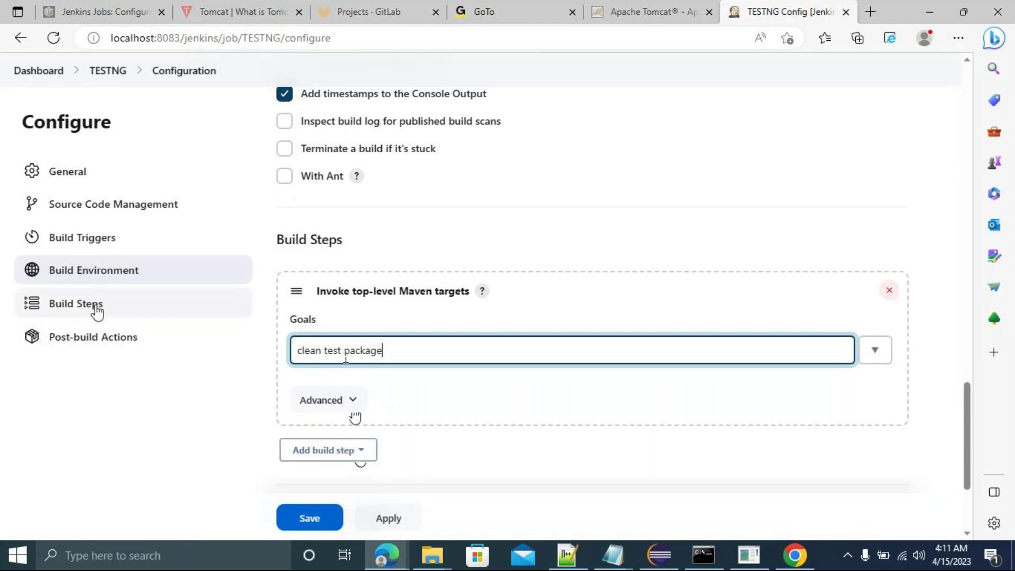
click(100, 336)
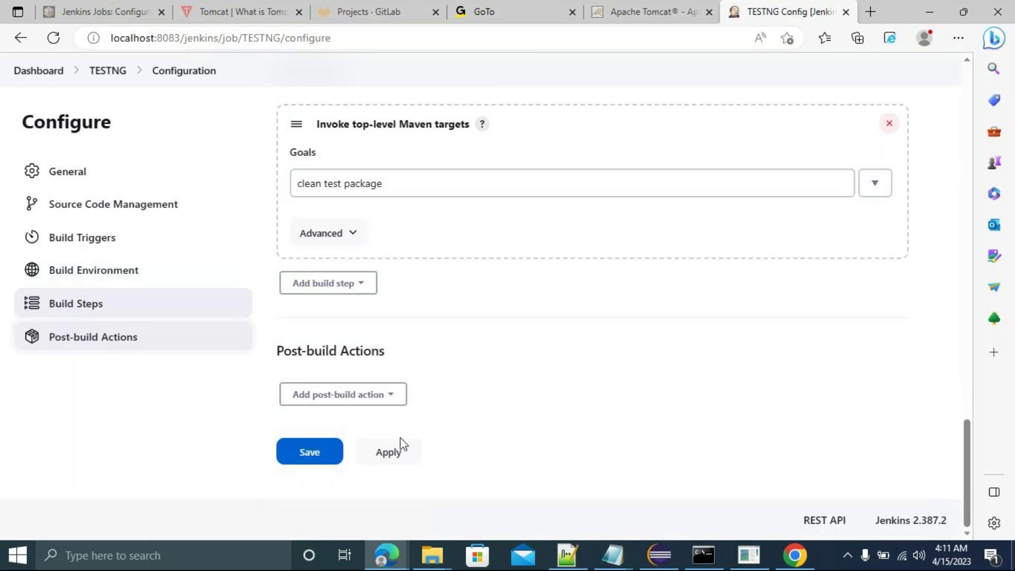
Apply and save the TESTNG configuration, then go back to the Jenkins dashboard.
click(384, 454)
click(302, 453)
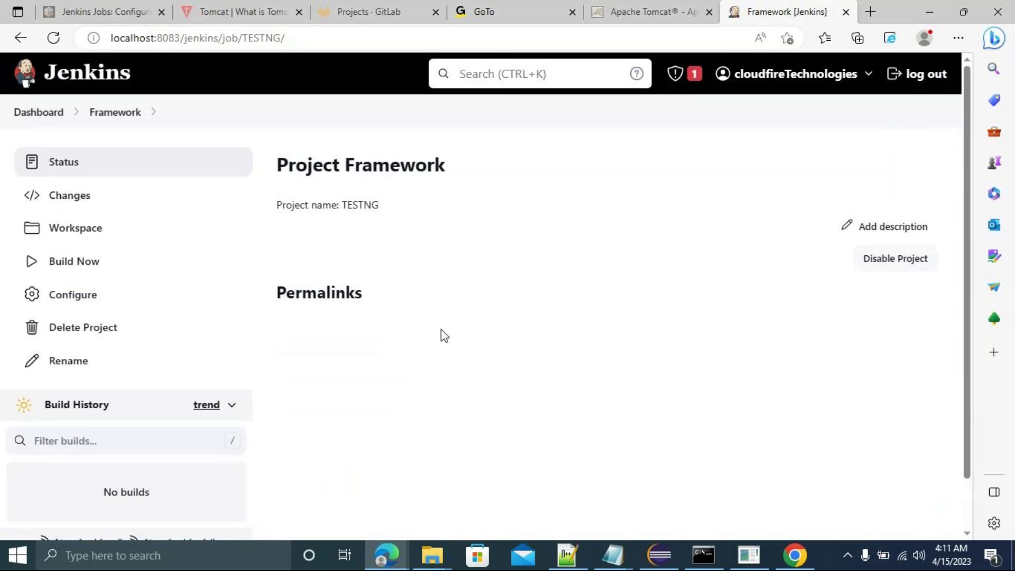
click(41, 121)
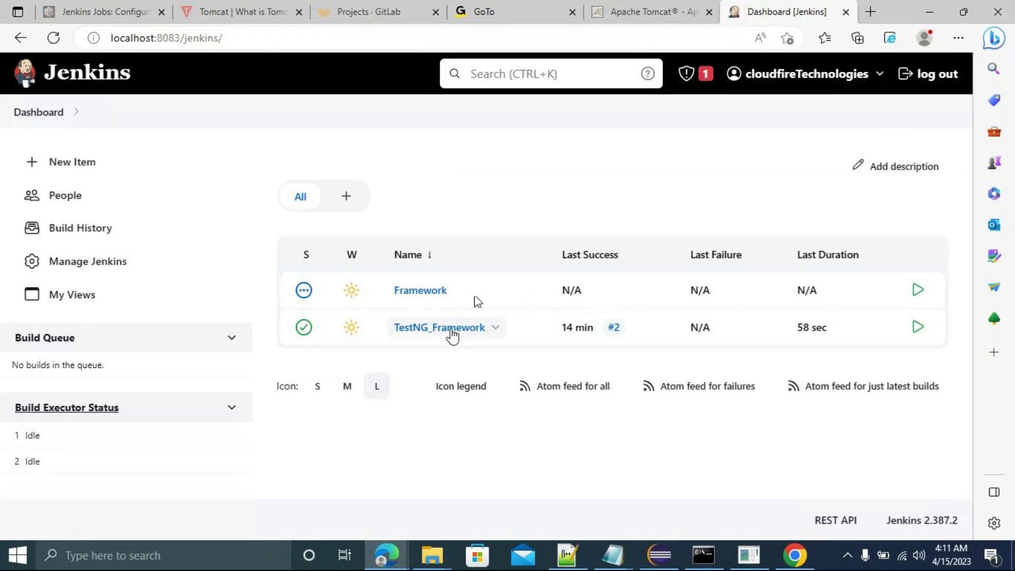
mouse_move(412, 299)
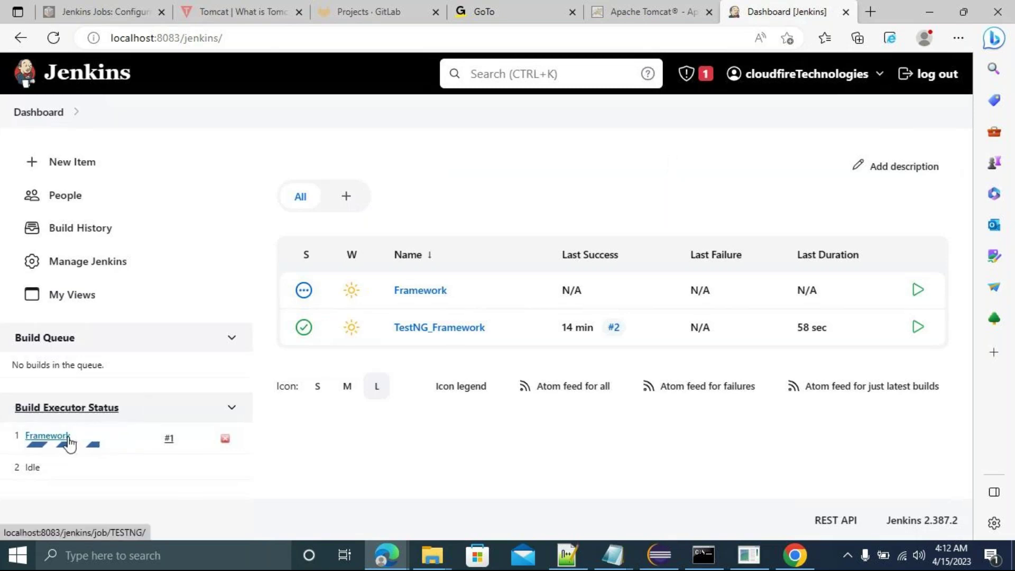
Open the console output of the running Framework build #1.
click(70, 441)
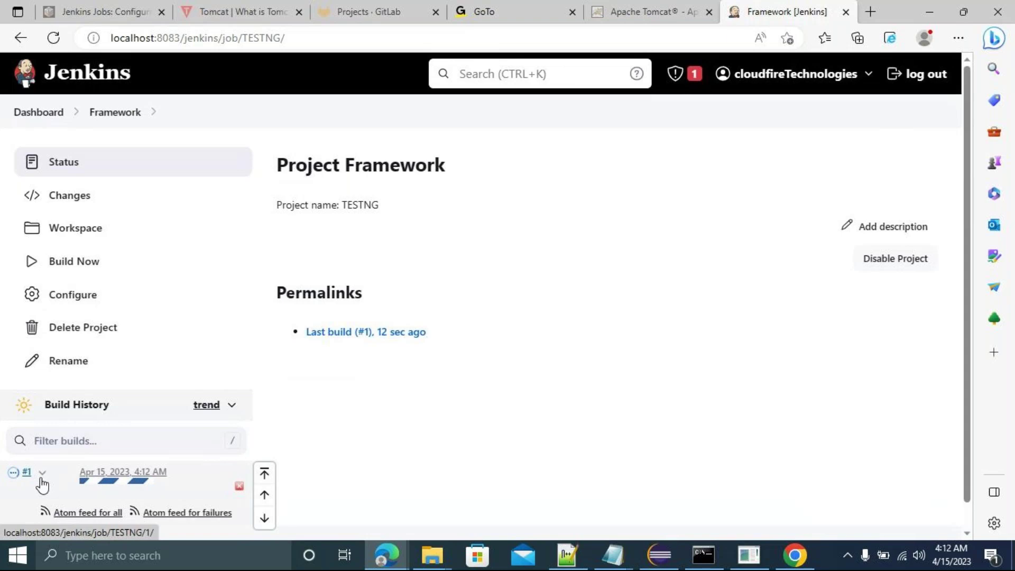
click(42, 476)
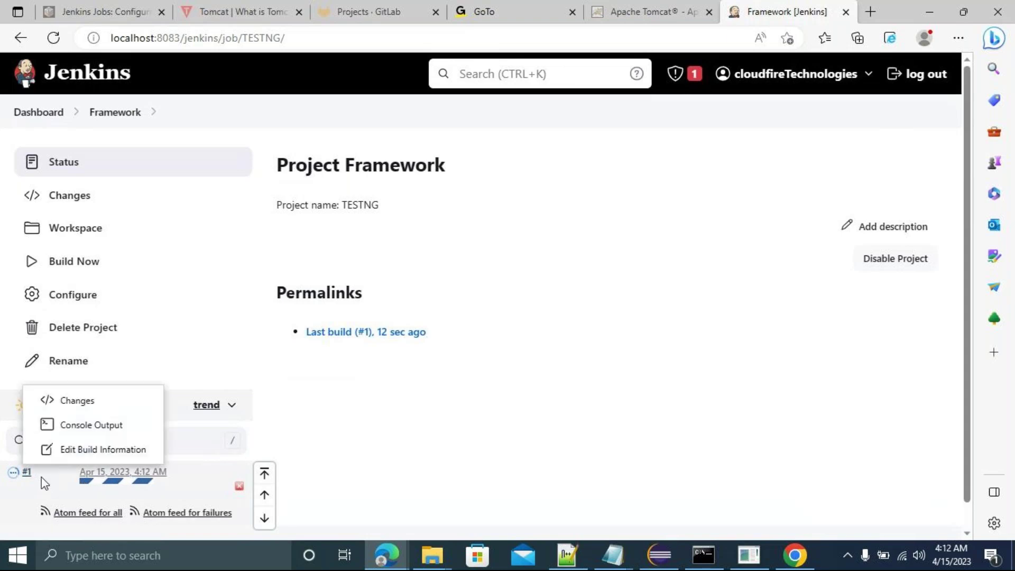
click(88, 425)
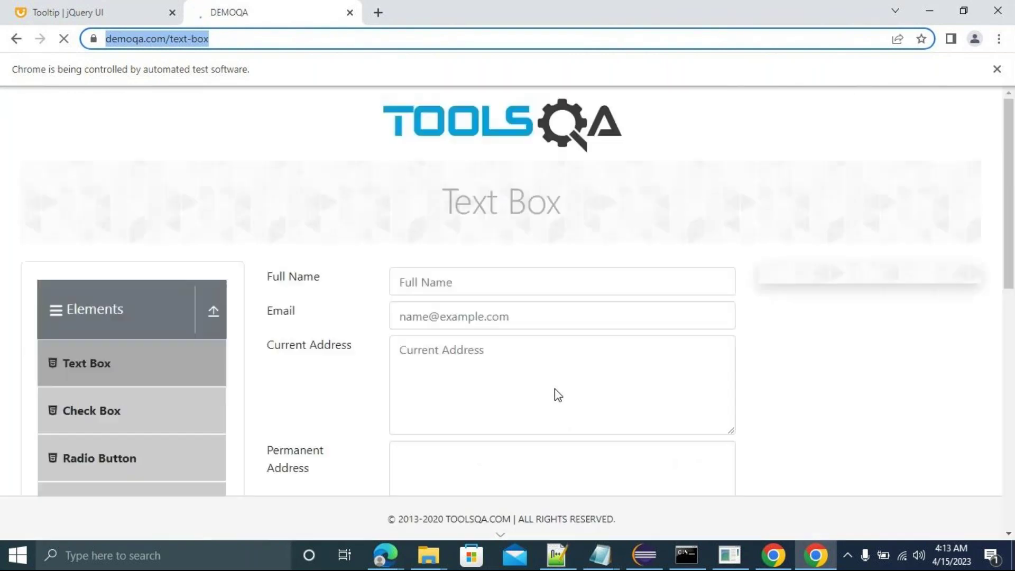
Let the automated Chrome tests run to completion and dismiss the stray context menu.
text(KANNAN)
key(ctrl+a)
key(shift+F10)
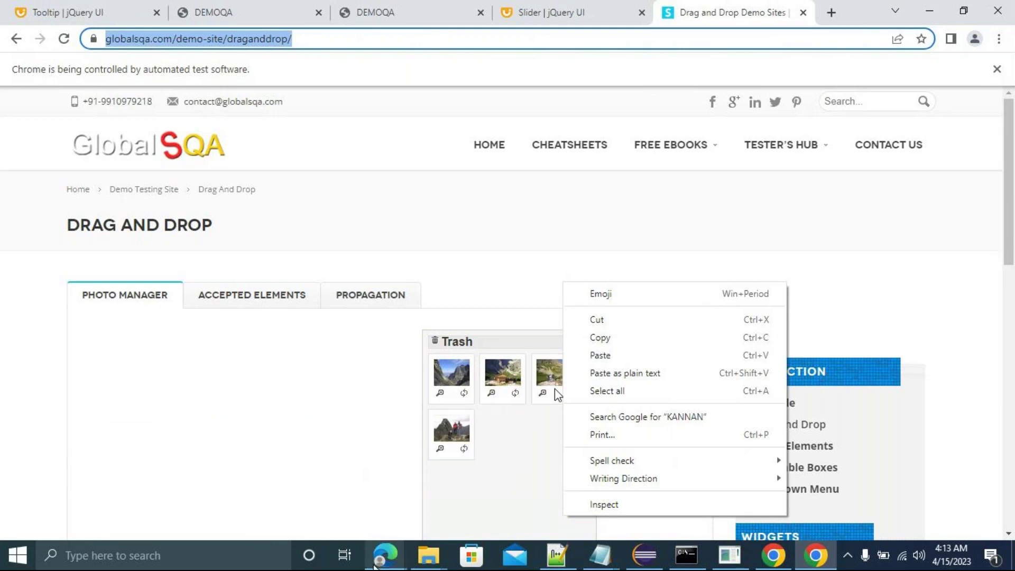
click(817, 563)
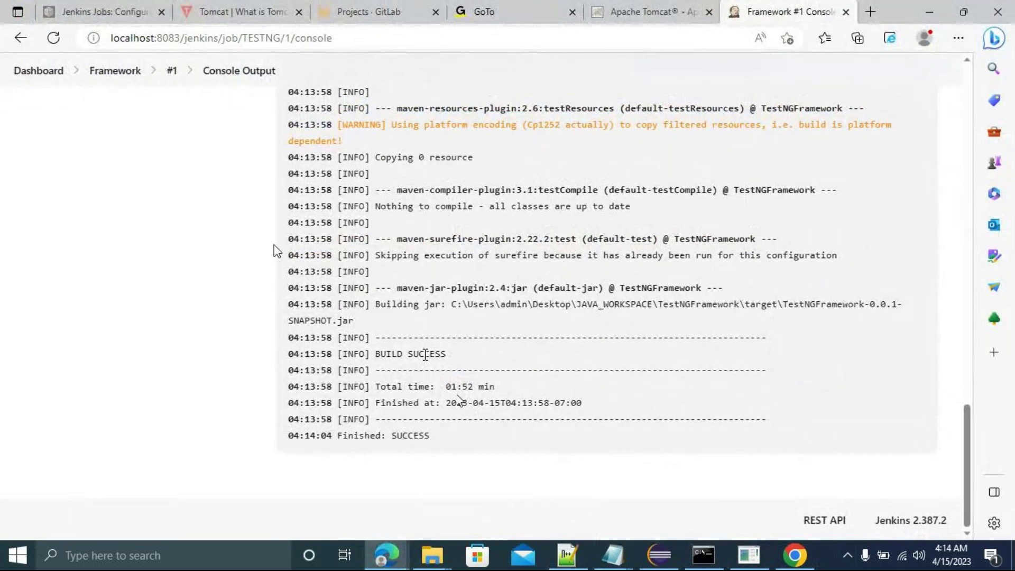
Go back to the Jenkins dashboard via the Dashboard breadcrumb.
click(31, 80)
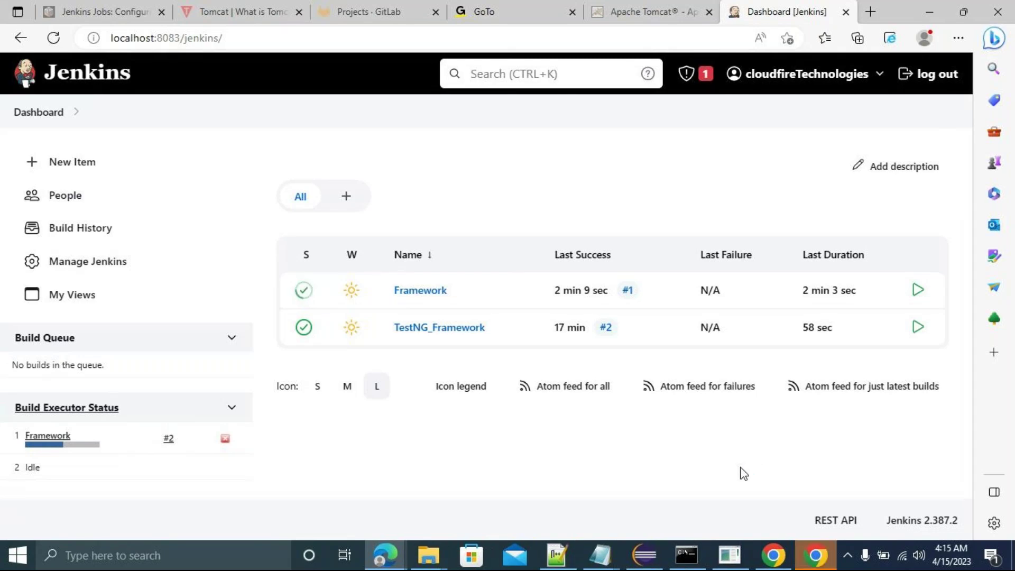
Bring the automated Chrome window running the GlobalSQA drag-and-drop test to the front.
click(814, 555)
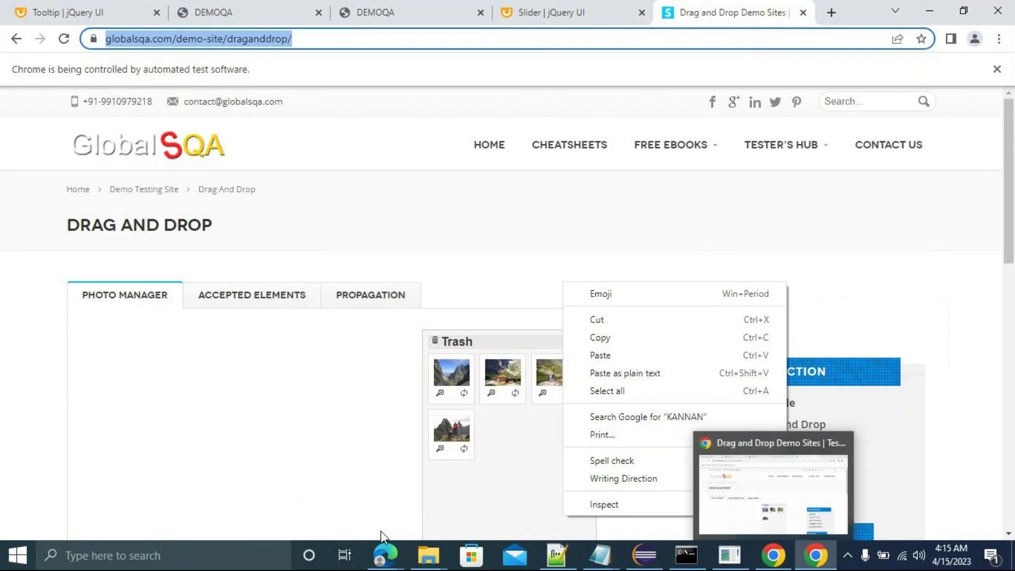
Switch back to the Dashboard [Jenkins] window from the taskbar preview.
mouse_move(385, 552)
click(231, 511)
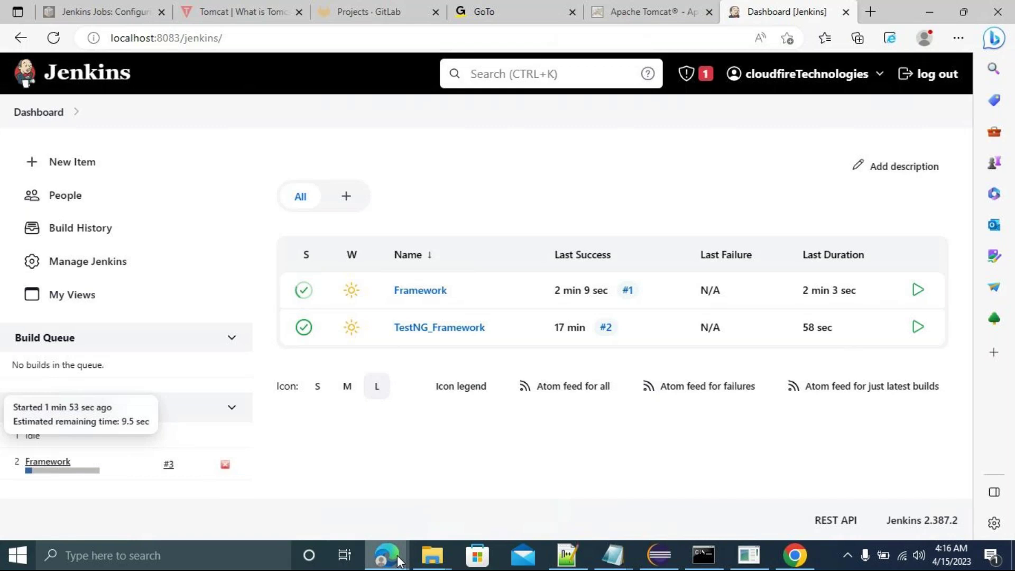
mouse_move(396, 558)
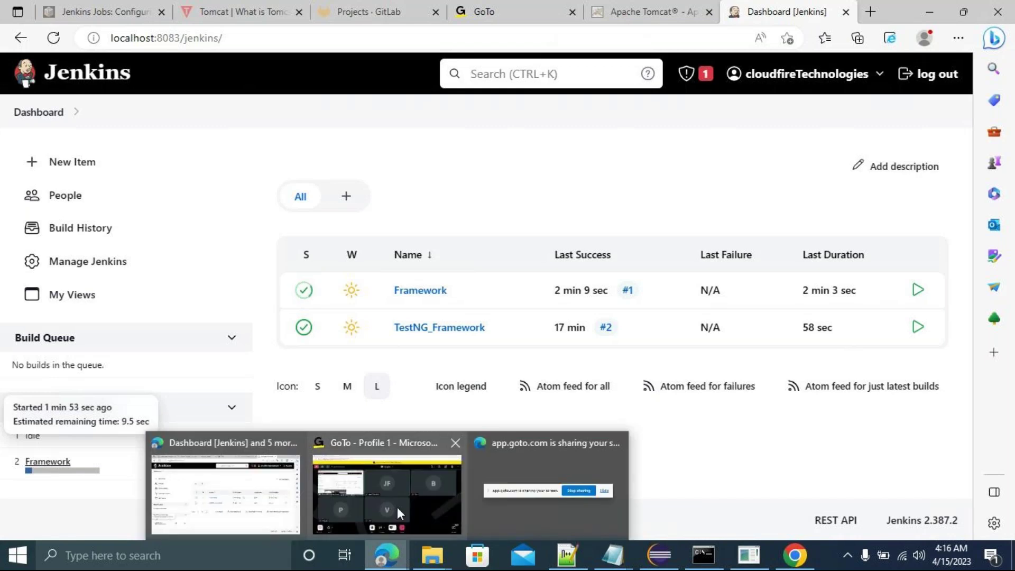